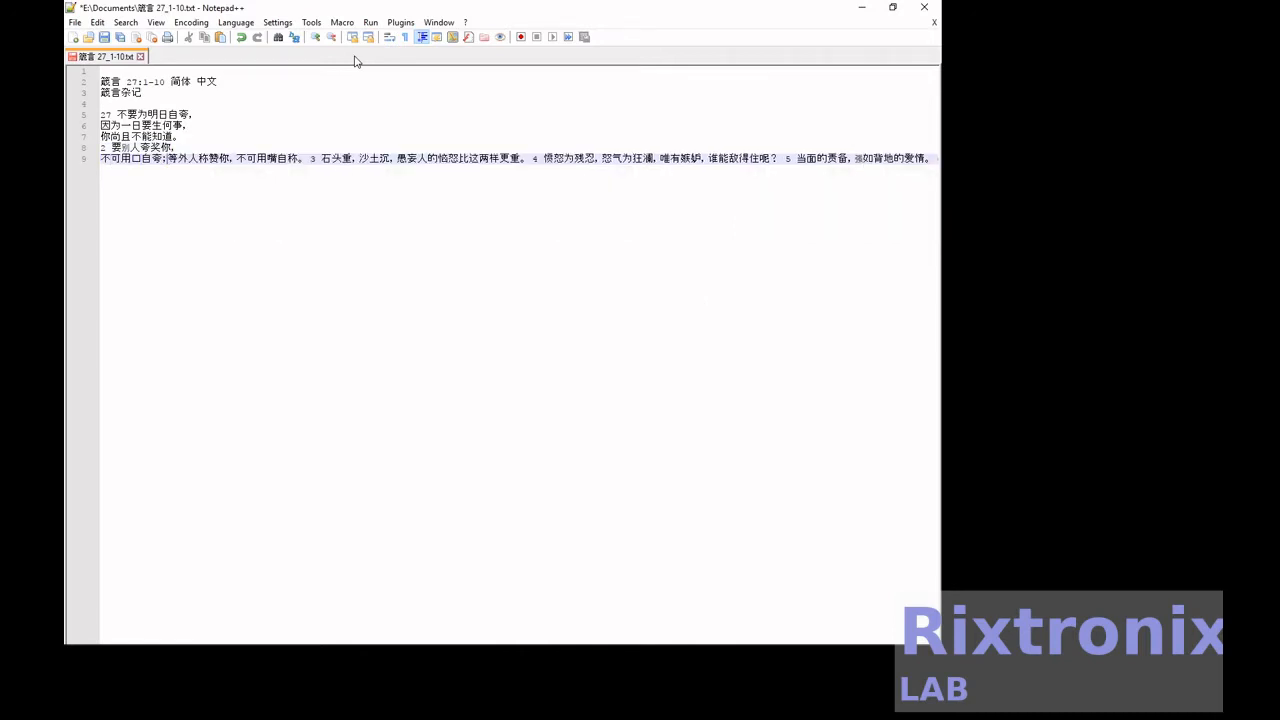
# Split the rest of verse 2 and verse 3 into separate lines at each clause and verse end
pyautogui.press('Return')
pyautogui.press('Return')
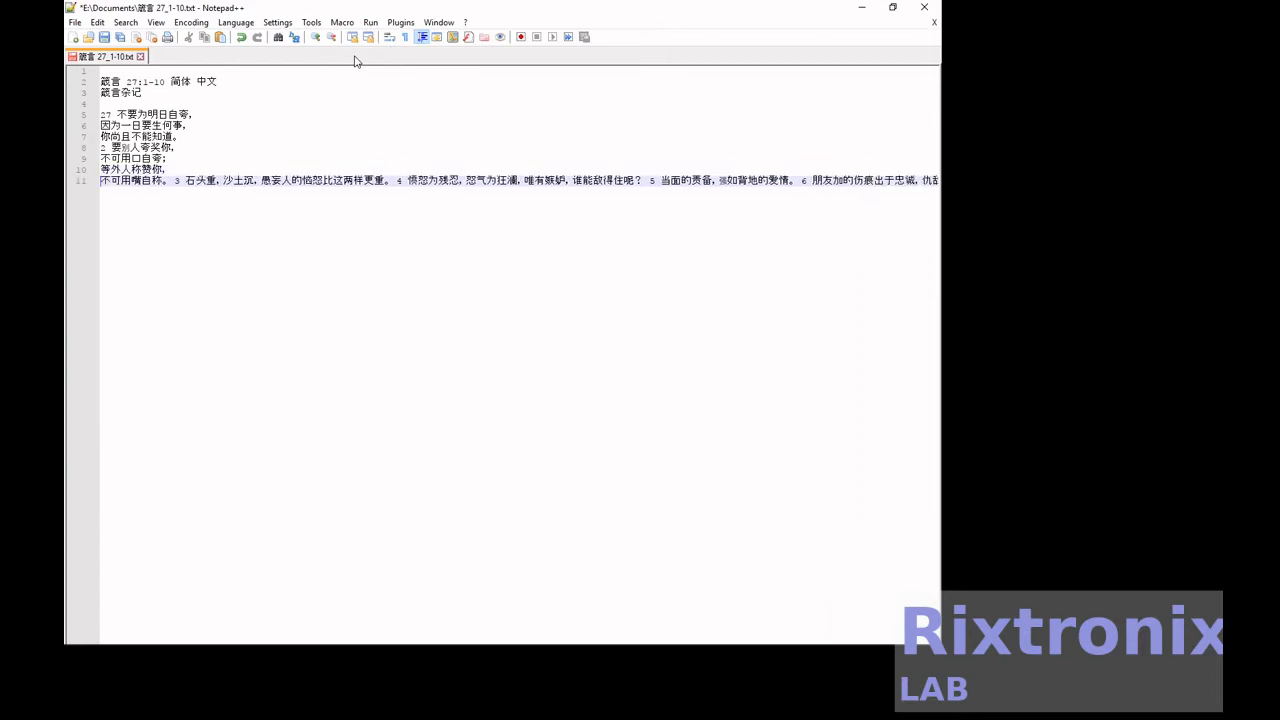
pyautogui.press('Return')
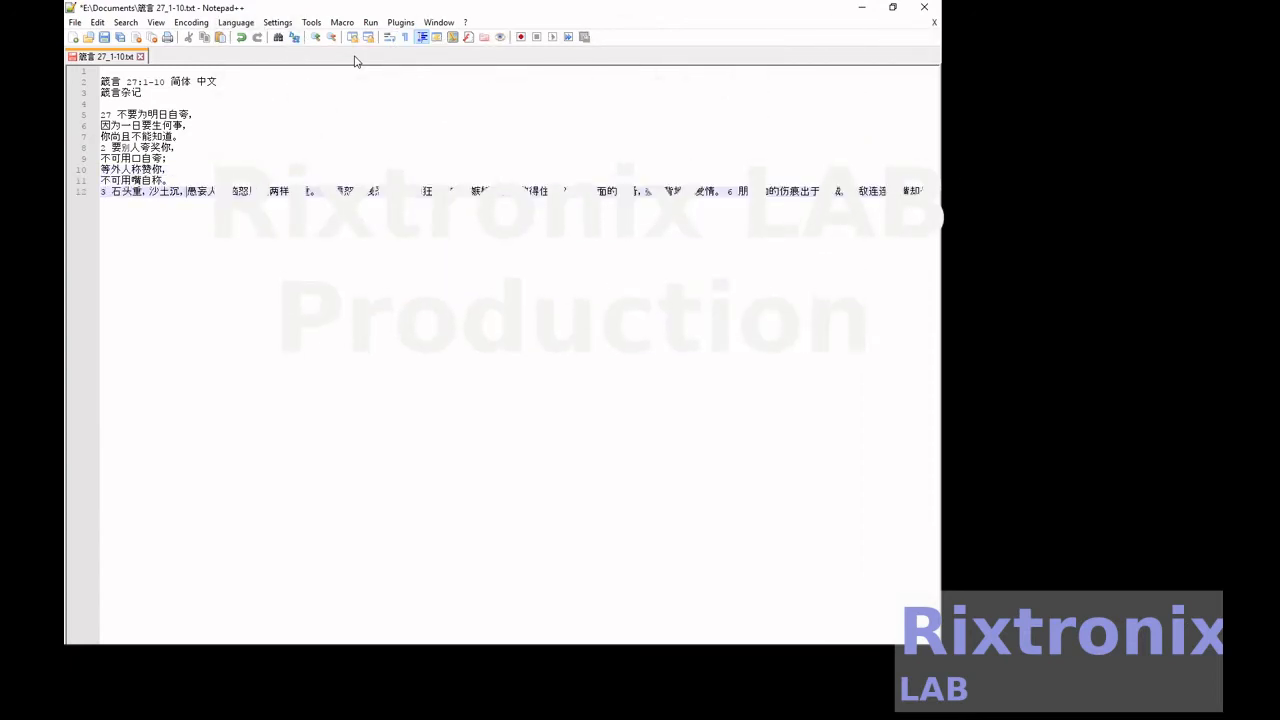
pyautogui.press('Return')
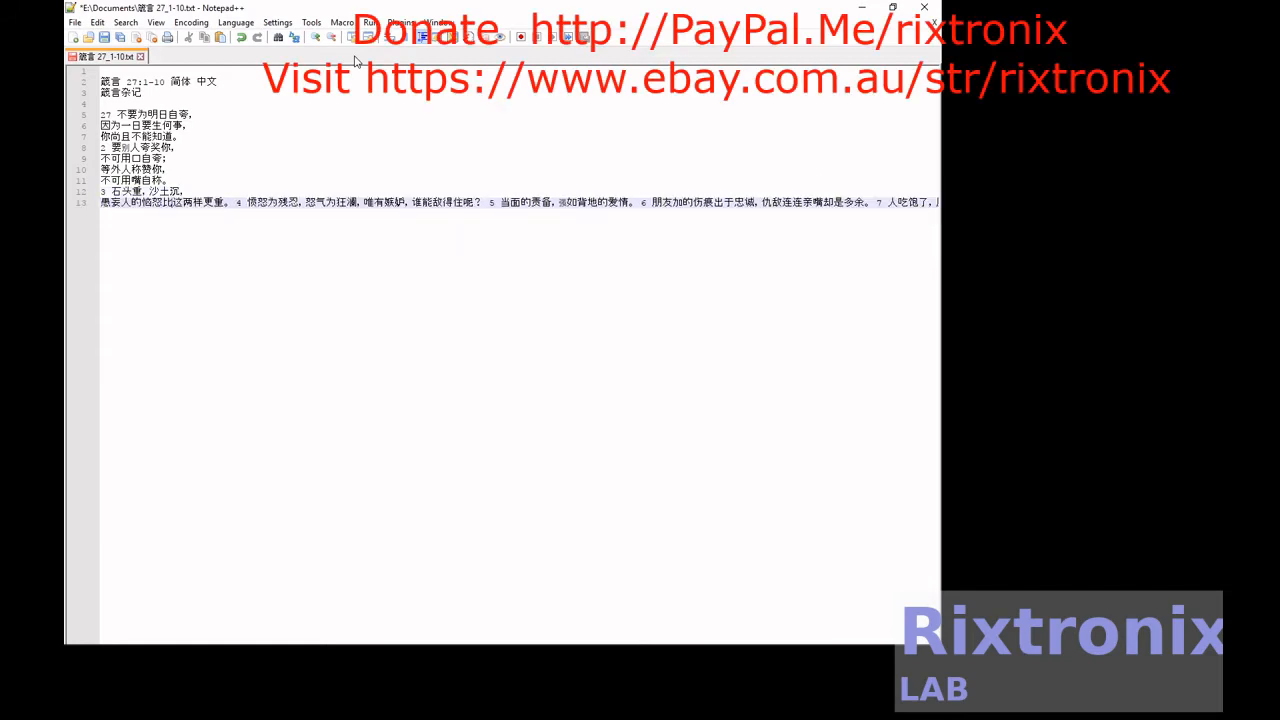
pyautogui.press('Return')
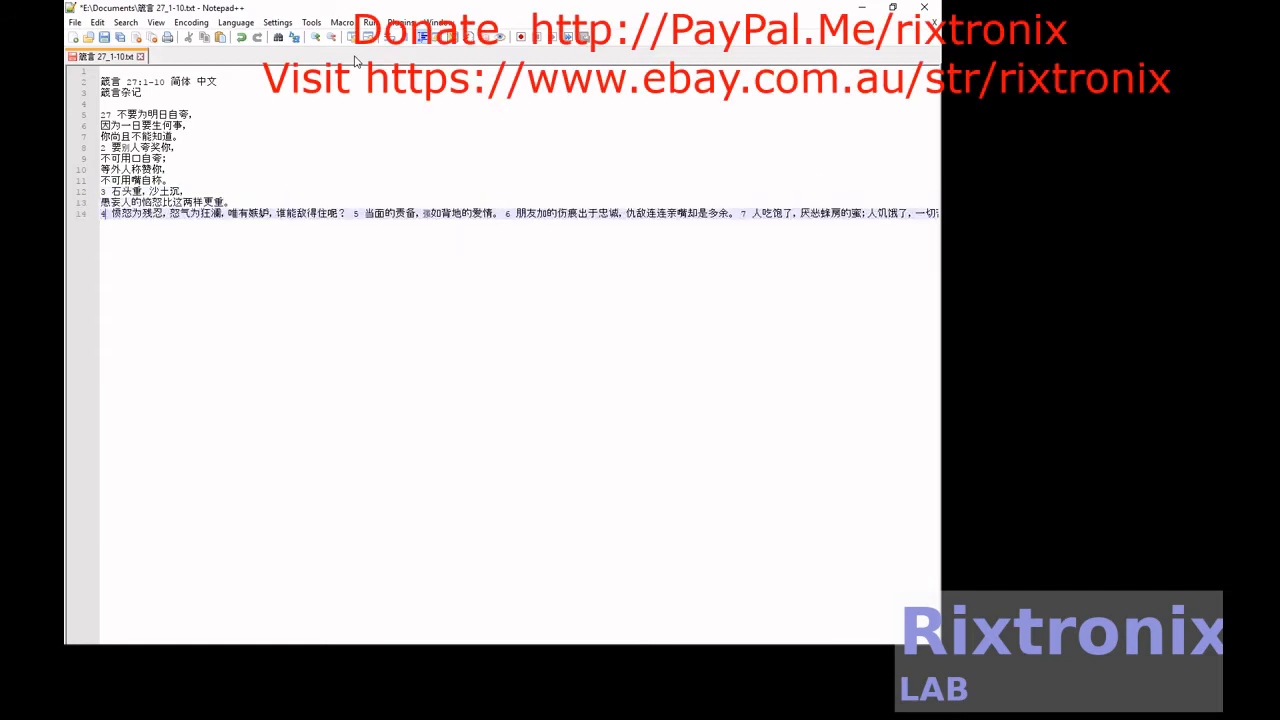
# Break verses 4 and 5 into separate lines, splitting after 残忍, 嫉妒, 呢?, 责备 and 爱情
pyautogui.press('Return')
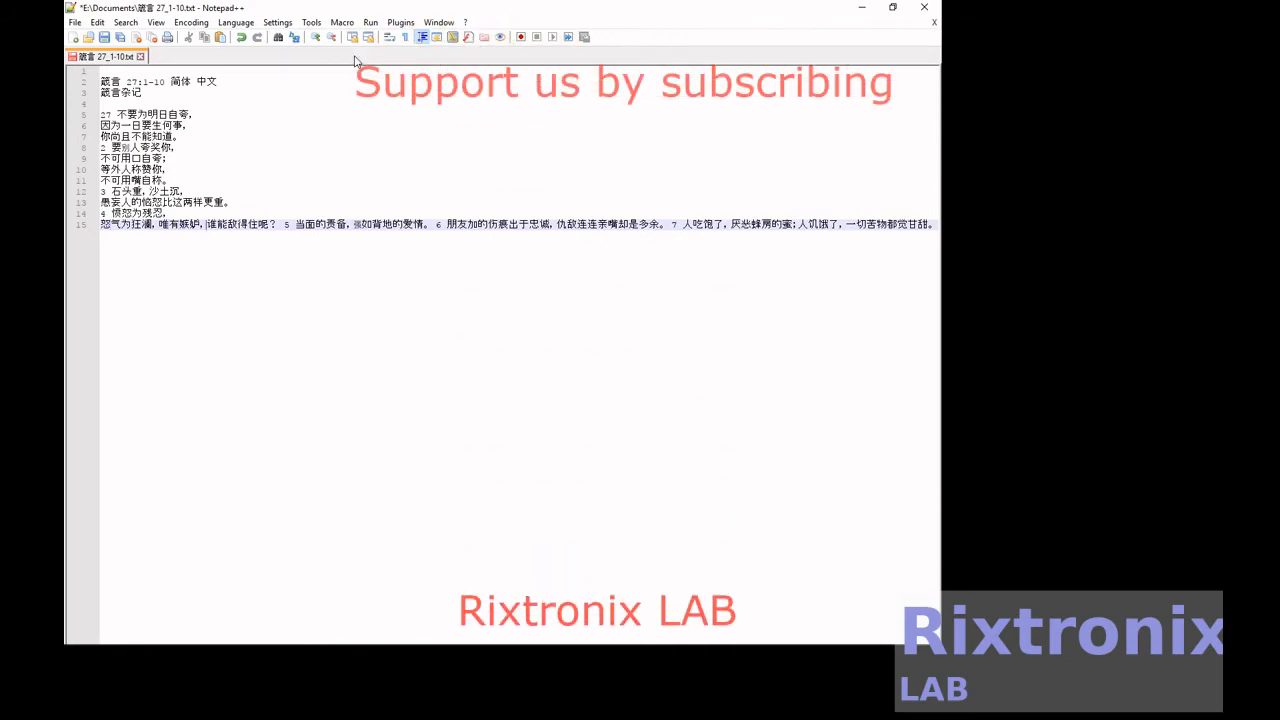
pyautogui.press('Return')
pyautogui.press('Return')
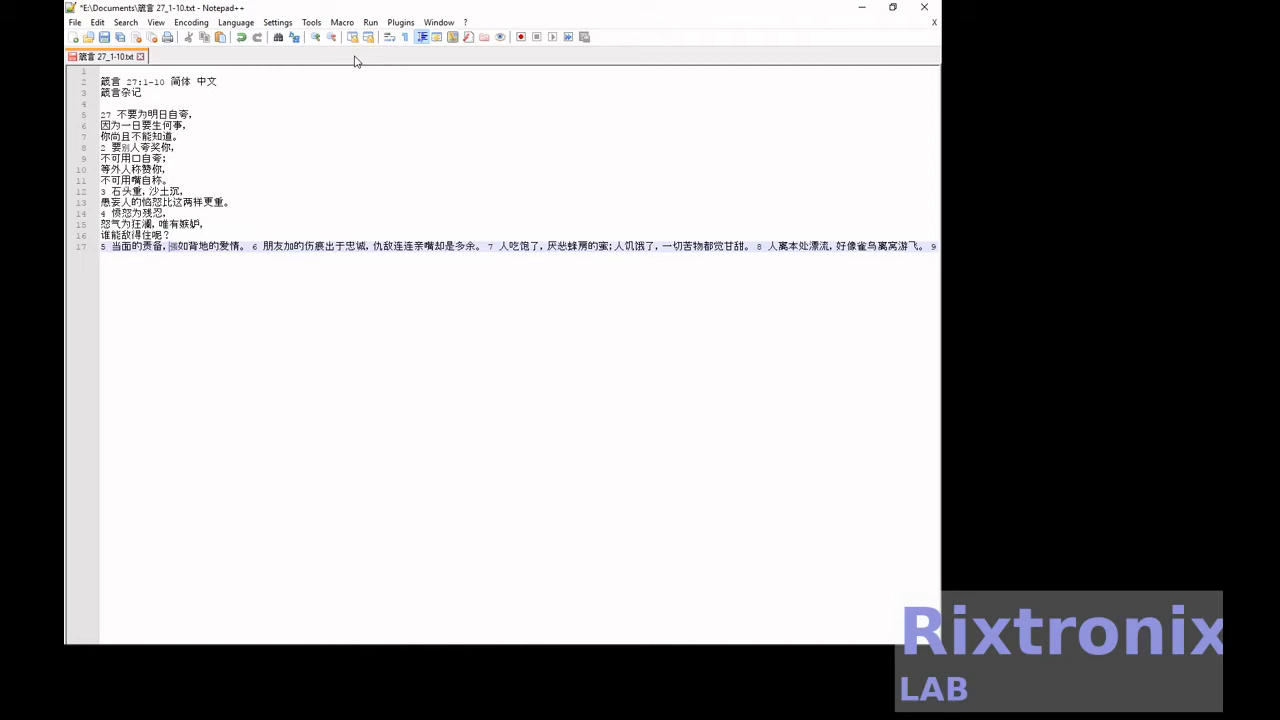
pyautogui.press('Return')
pyautogui.press('Return')
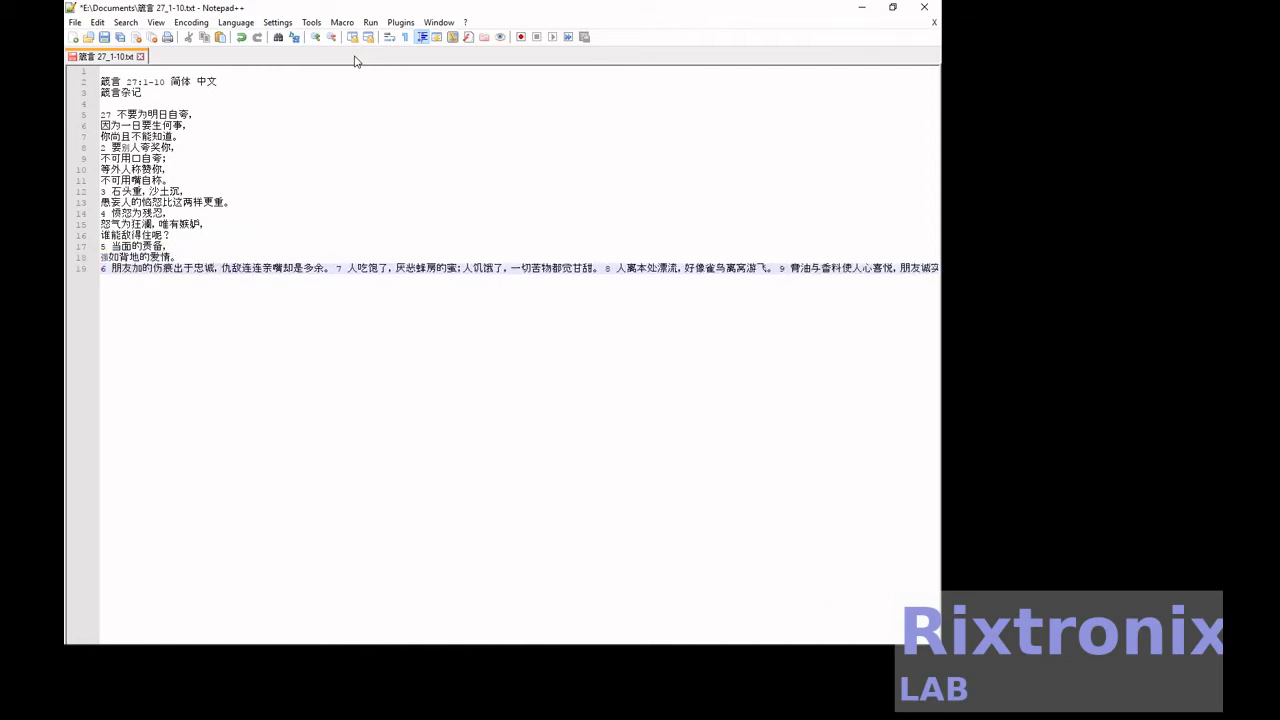
# Put verses 6 and 7 on their own lines, splitting after 忠诚, 多余, 蜜 and 甘甜
pyautogui.press('Return')
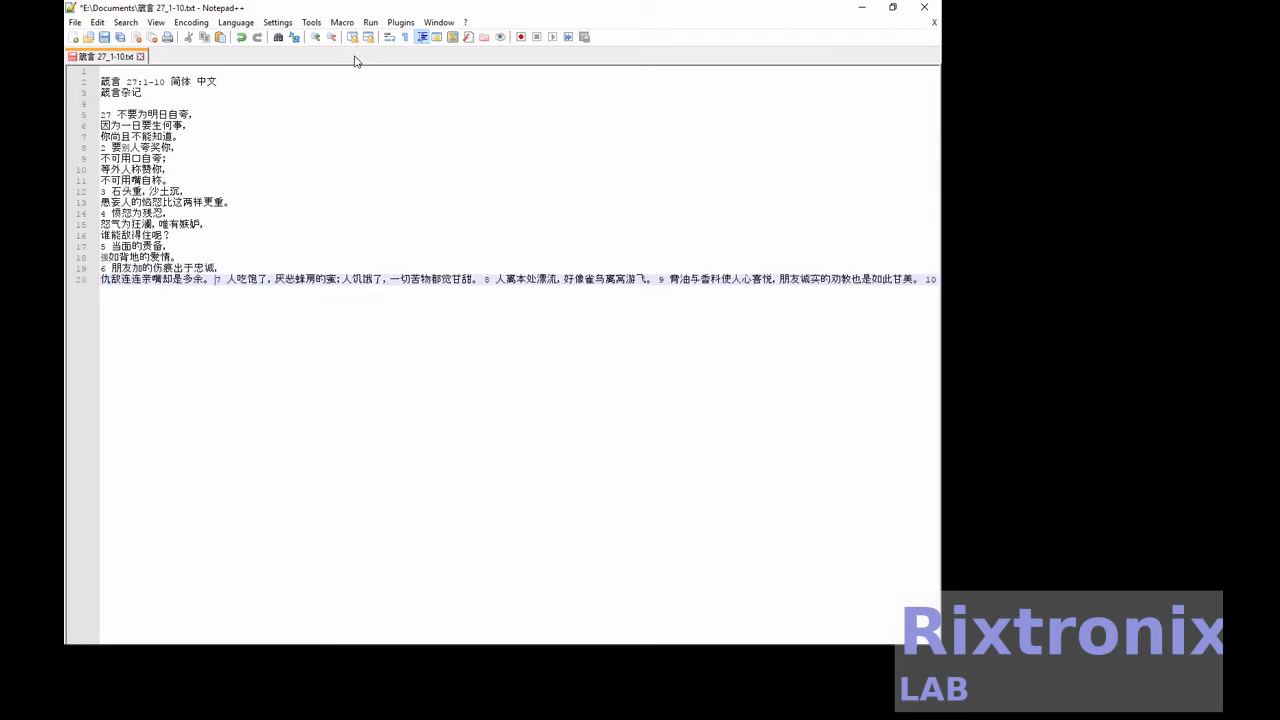
pyautogui.press('Return')
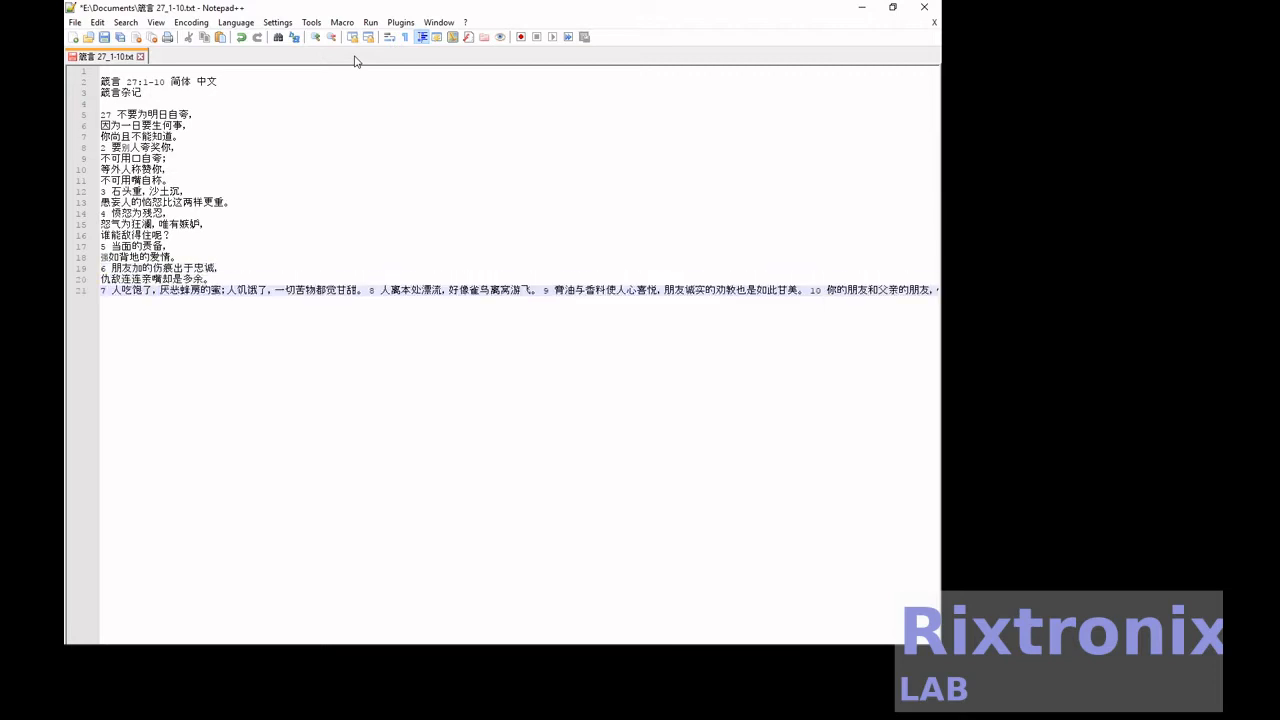
pyautogui.press('Right')
pyautogui.press('Right')
pyautogui.press('Right')
pyautogui.press('Return')
pyautogui.press('Right')
pyautogui.press('Right')
pyautogui.press('Right')
pyautogui.press('Right')
pyautogui.press('Right')
pyautogui.press('Right')
pyautogui.press('Right')
pyautogui.press('Right')
pyautogui.press('Right')
pyautogui.press('Return')
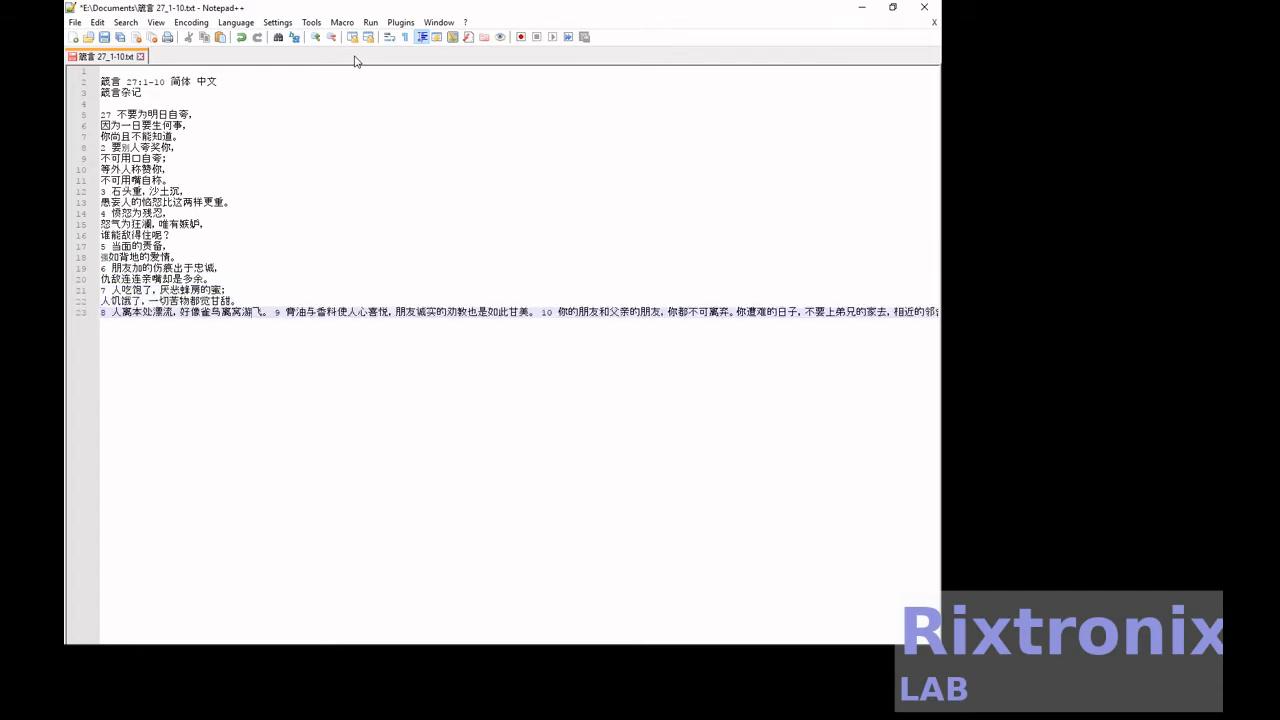
# Separate verses 8 and 9 into single-clause lines, splitting after 漂流, 游飞, 喜悦 and 甘美
pyautogui.press('Right')
pyautogui.press('Right')
pyautogui.press('Right')
pyautogui.press('Right')
pyautogui.press('Right')
pyautogui.press('Right')
pyautogui.press('Right')
pyautogui.press('Right')
pyautogui.press('Right')
pyautogui.press('Return')
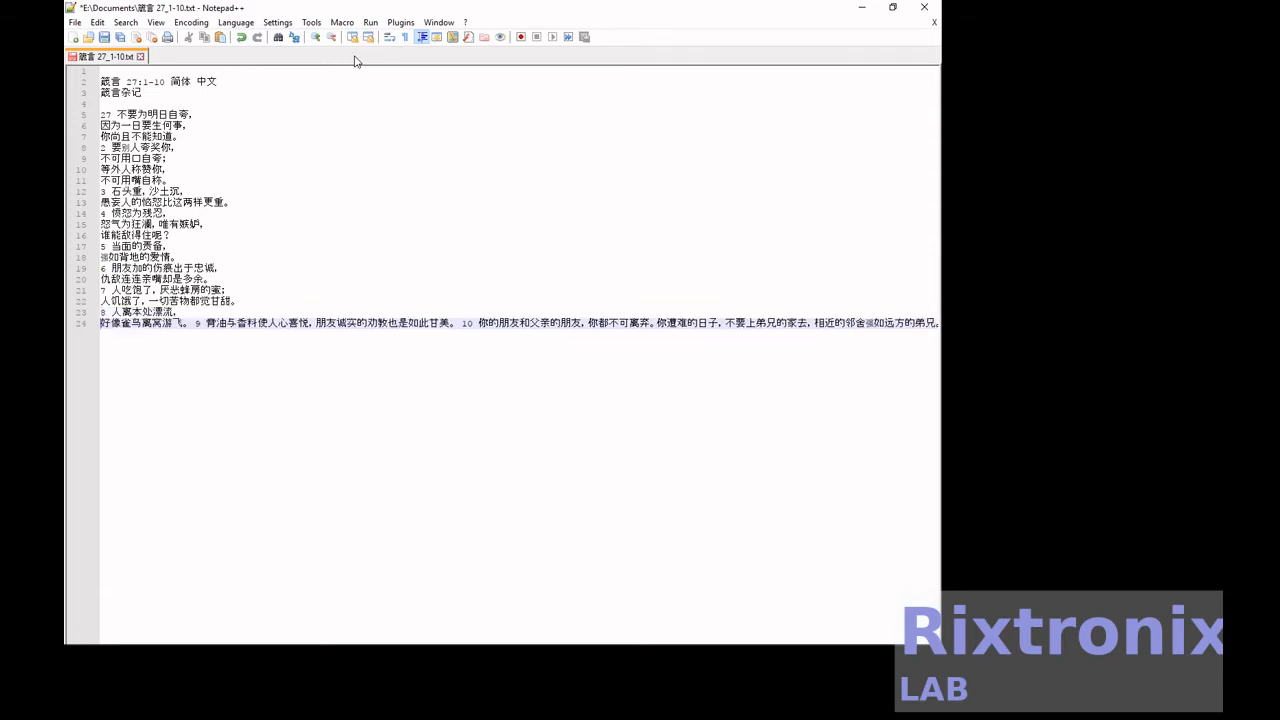
pyautogui.press('Return')
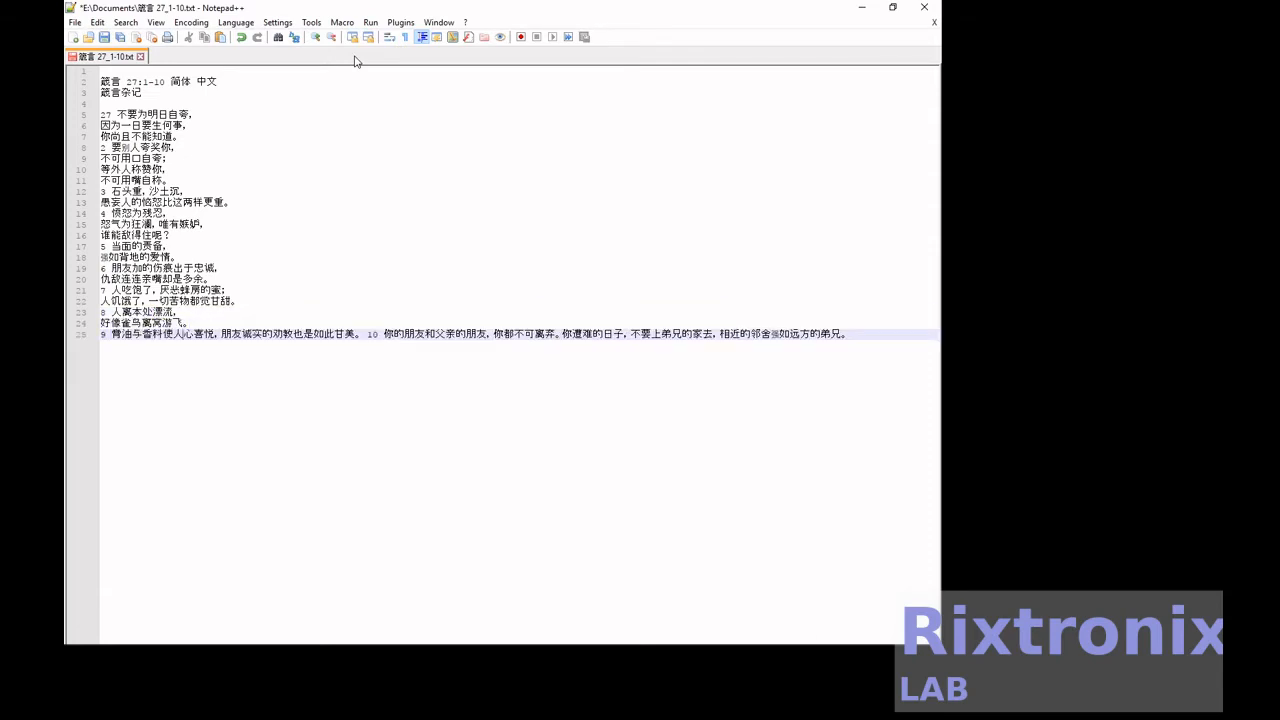
pyautogui.press('Return')
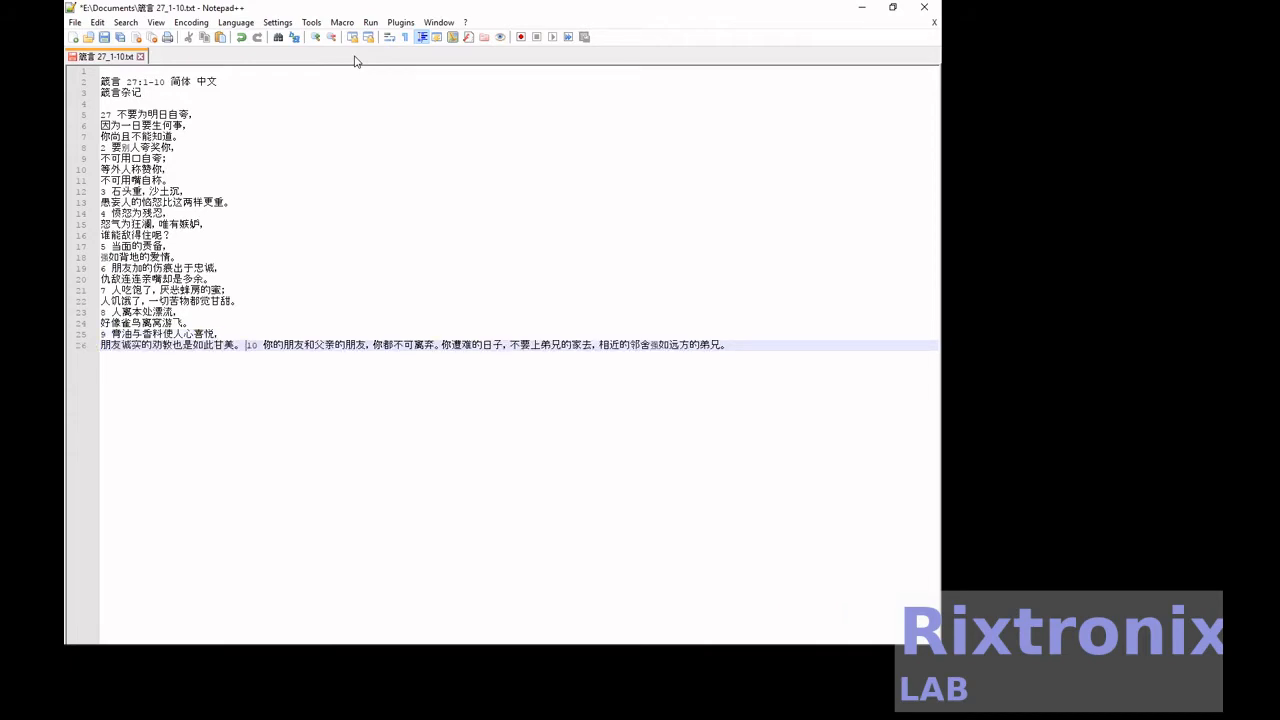
pyautogui.press('Return')
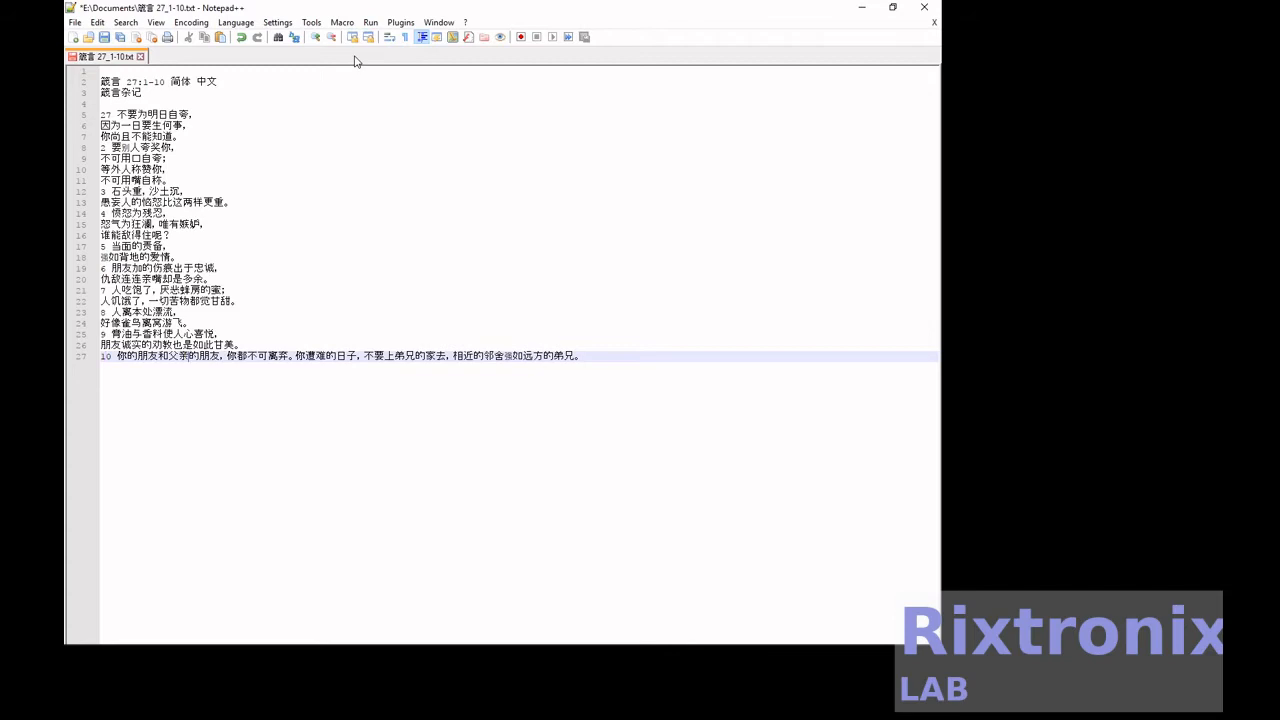
# Divide verse 10 into five lines at its punctuation and save the text file
pyautogui.press('Return')
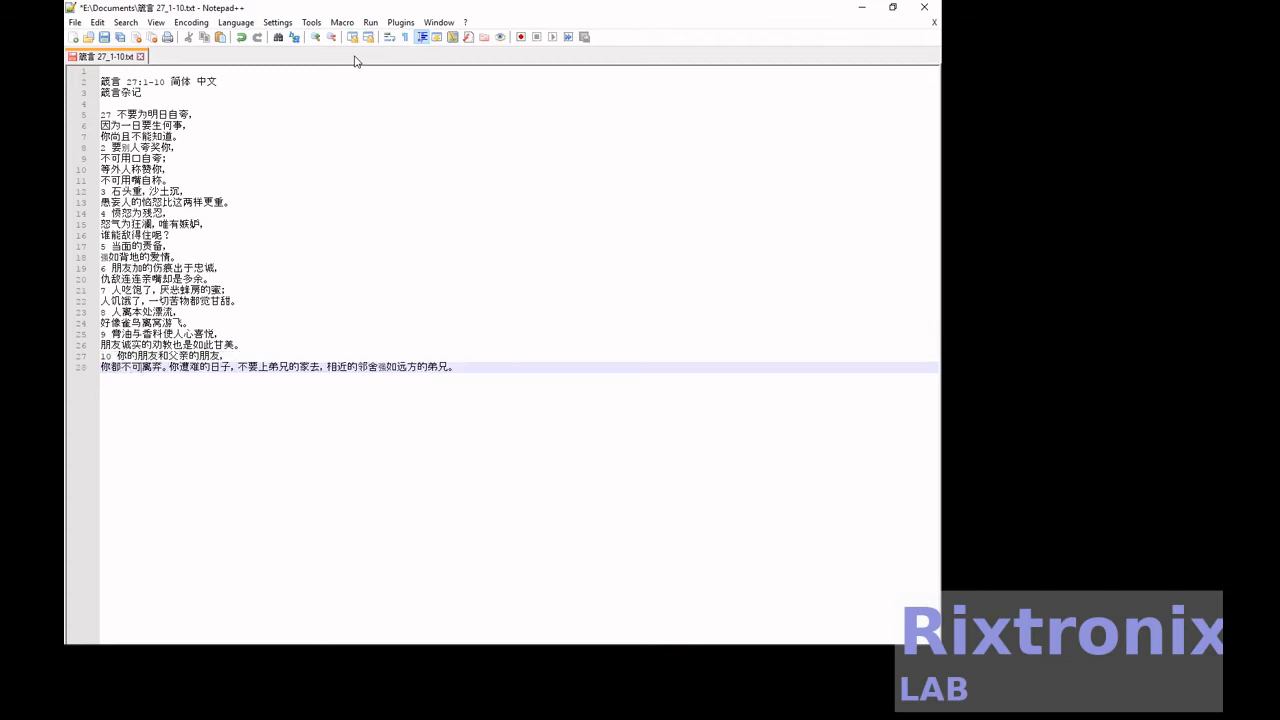
pyautogui.press('Return')
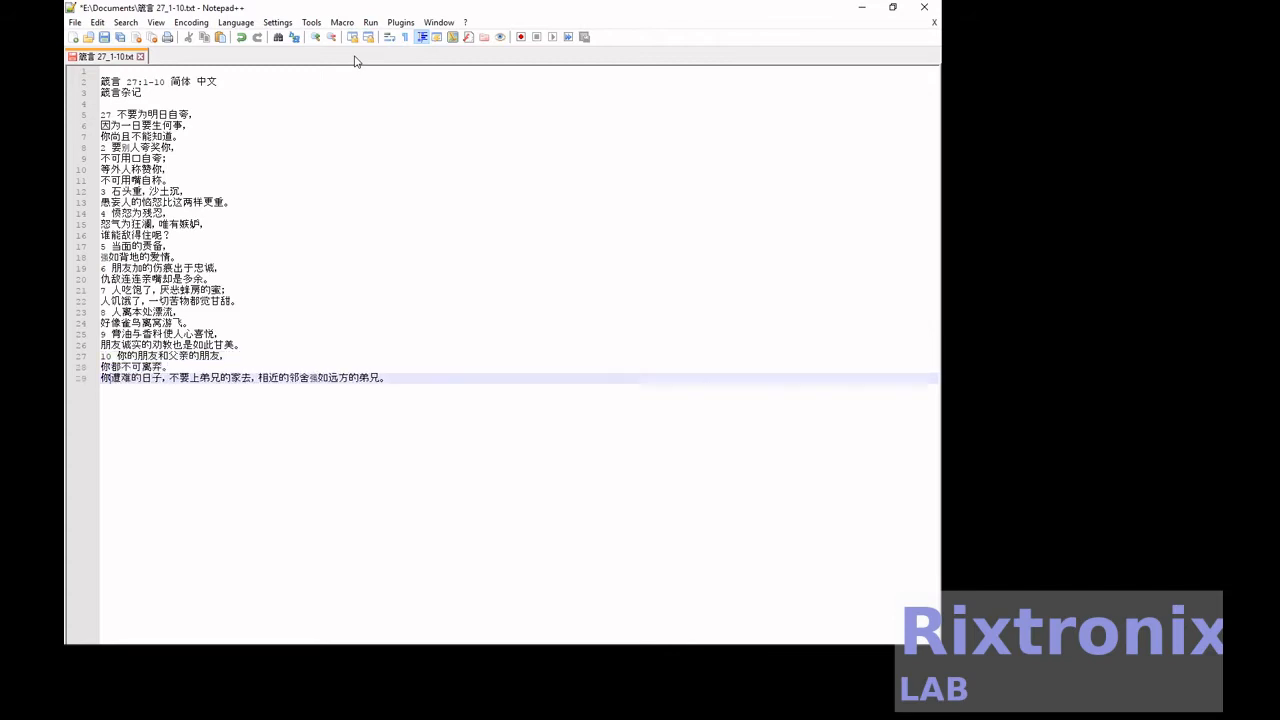
pyautogui.press('Return')
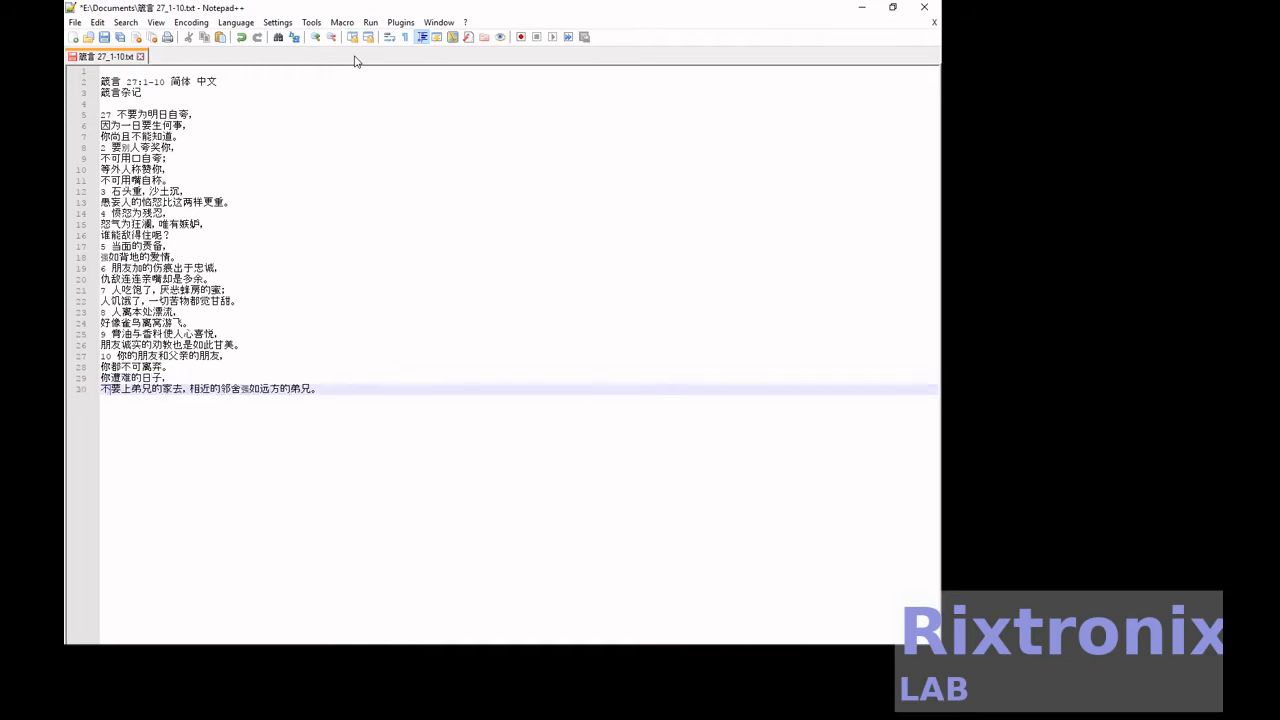
pyautogui.press('Return')
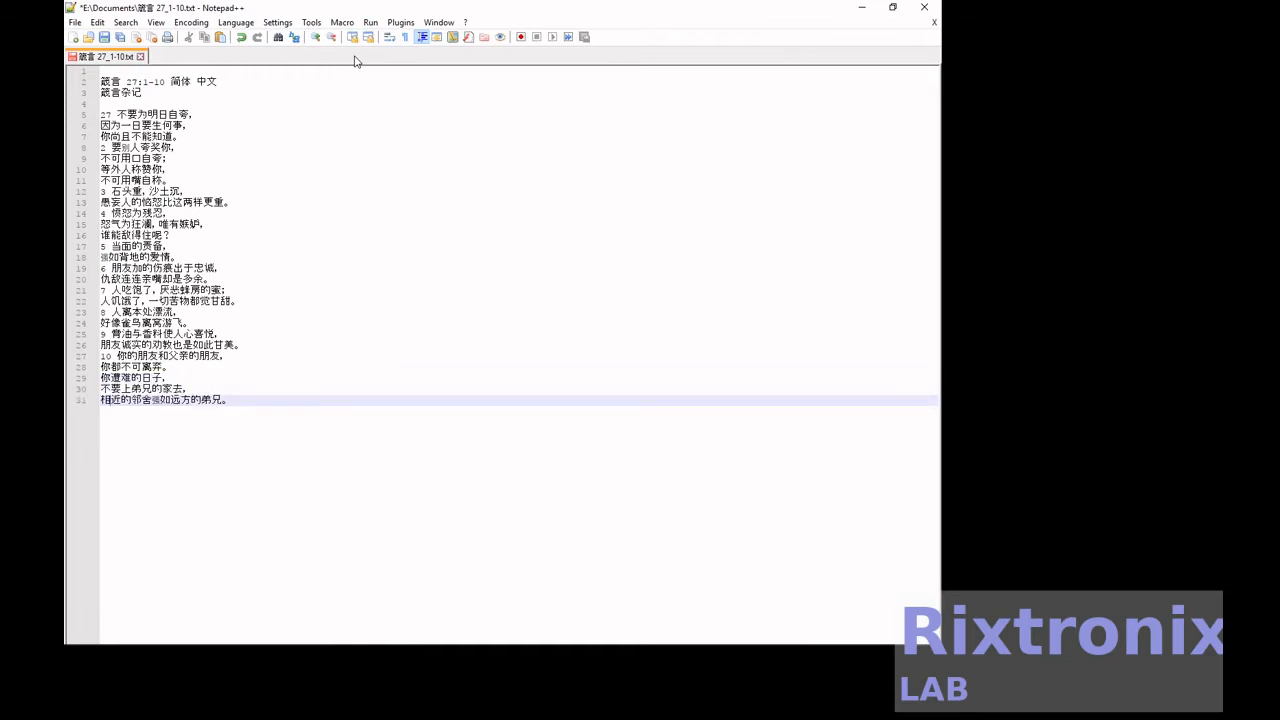
pyautogui.click(104, 37)
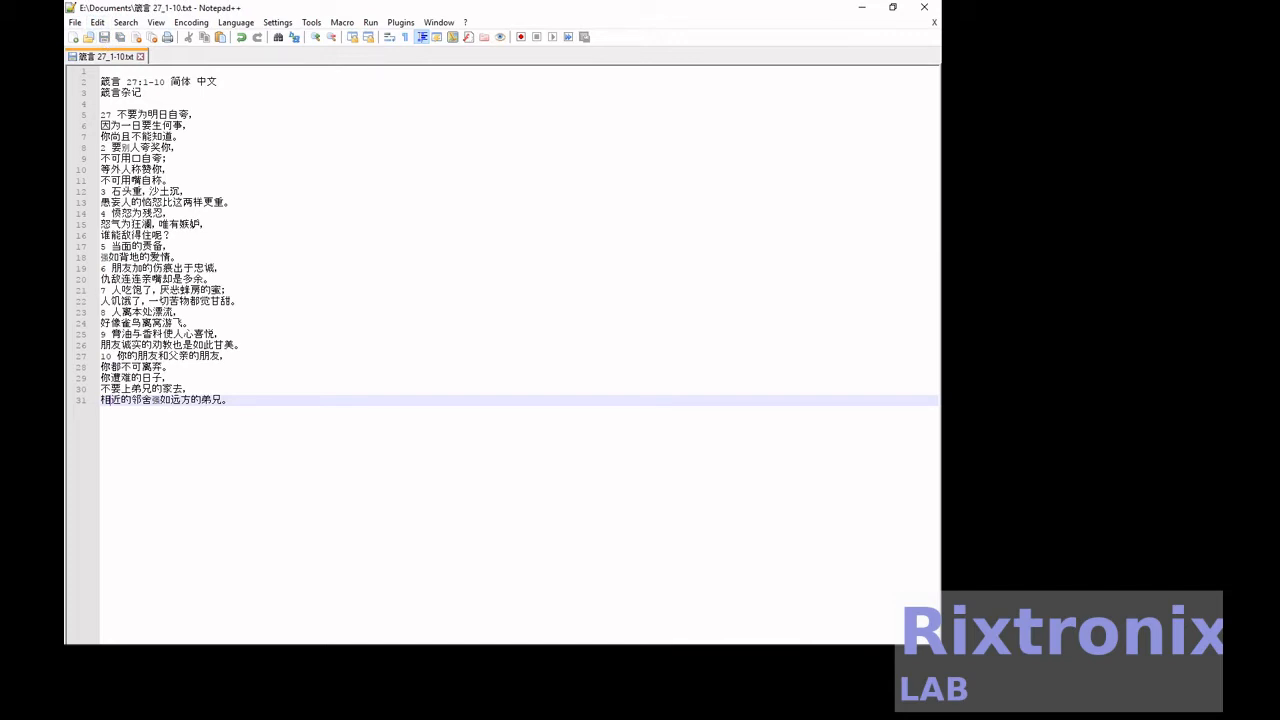
# Add the pinyin version and then the English translation of Proverbs 27:1-10 below the Chinese verses, separated by blank lines
pyautogui.write("Zhēnyán 27:1-10 Jiǎntǐ zhōngwén zhēnyán zájì  27 bùyào wèi míngrì zìkuā, yīn wèi yī rì yào shēng héshì, nǐ shàngqiě bùnéng zhīdào. 2 Yào biérén kuājiǎng nǐ, bùkě yòng kǒu zìkuā; děng wàirén chēngzàn nǐ, bùkě yòng zuǐ zìchēng. 3 Shítou zhòng, shātǔ chén, yúwàng rén de nǎonù bǐ zhè liǎngyàng gèng zhòng. 4 Fènnù wèi cánrěn, nùqì wèi kuánglán, wéi yǒu jídù, shéi néng dǐ dé zhù ne? 5 Dāngmiàn de zébèi, qiáng rú bèidì de àiqíng. 6 Péngyǒu jiā de shānghén chū yú zhōngchéng, chóudí liánlián qīnzuǐ què shì duōyú. 7 Rén chī bǎole, yànwù fēngfáng de mì; rén jī'èle, yīqiè kǔ wù dōu jué gāntián. 8 Rén lí běn chù piāoliú, hǎoxiàng què niǎo lí wō yóu fēi. 9 Gāo yóu yǔ xiāngliào shǐ rénxīn xǐyuè, péngyǒu chéngshí de quàn jiào yěshì rúcǐ gānměi. 10 Nǐ de péngyǒu hé fùqīn de péngyǒu, nǐ dōu bùkě líqì. Nǐ zāonàn de rìzi, bùyào shàng dìxiōng de jiā qù, xiāngjìn de línshè qiáng rú yuǎnfāng de dìxiōng.")
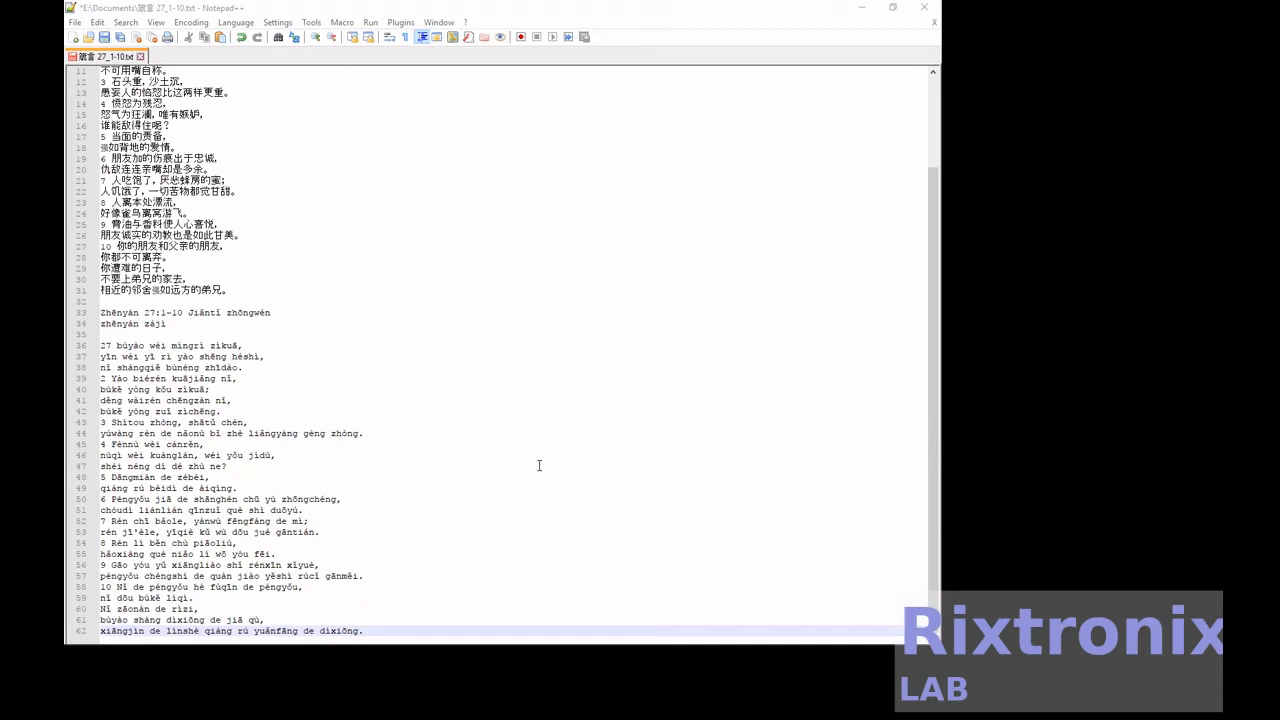
pyautogui.click(486, 467)
pyautogui.click(375, 631)
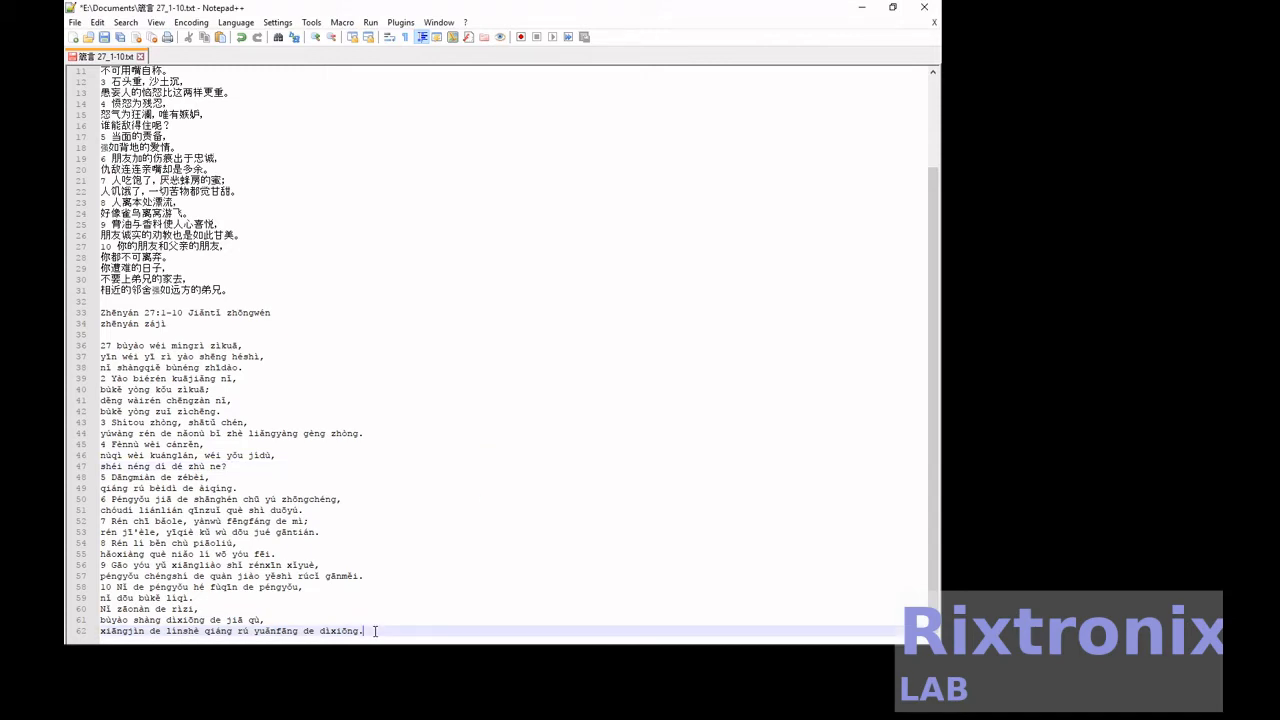
pyautogui.press('Return')
pyautogui.press('Return')
pyautogui.write("Proverbs 27: 1-10 simplified english Proverbs and Miscellaneous  27 Don't boast about tomorrow, Because what will happen in a day, You still don't know. 2 Ask others to praise you, Do not brag about it; When outsiders praise you, Do not call yourself a mouth. 3 The stones are heavy and the sand is heavy. A fool's anger is heavier than these two. 4 Anger is cruel, Anger is wild, but jealous, Who can fight? 5 Rebuke in person, Stronger than love. 6 The scars that a friend adds are out of loyalty, The enemy's repeated kisses are redundant. 7 people are full and hate the honey of the hive; People are hungry, and all the bitter things feel sweet. 8 people drifted from this place, It seems that birds are flying away from the nest. 9 Ointments and spices delight the heart, Friends' honest counseling is also so sweet. 10 Your friends and your father's friends, You must not leave. The days of your suffering, Do n't go to your brother 's house, Close neighbors are better than brothers in the distance.")
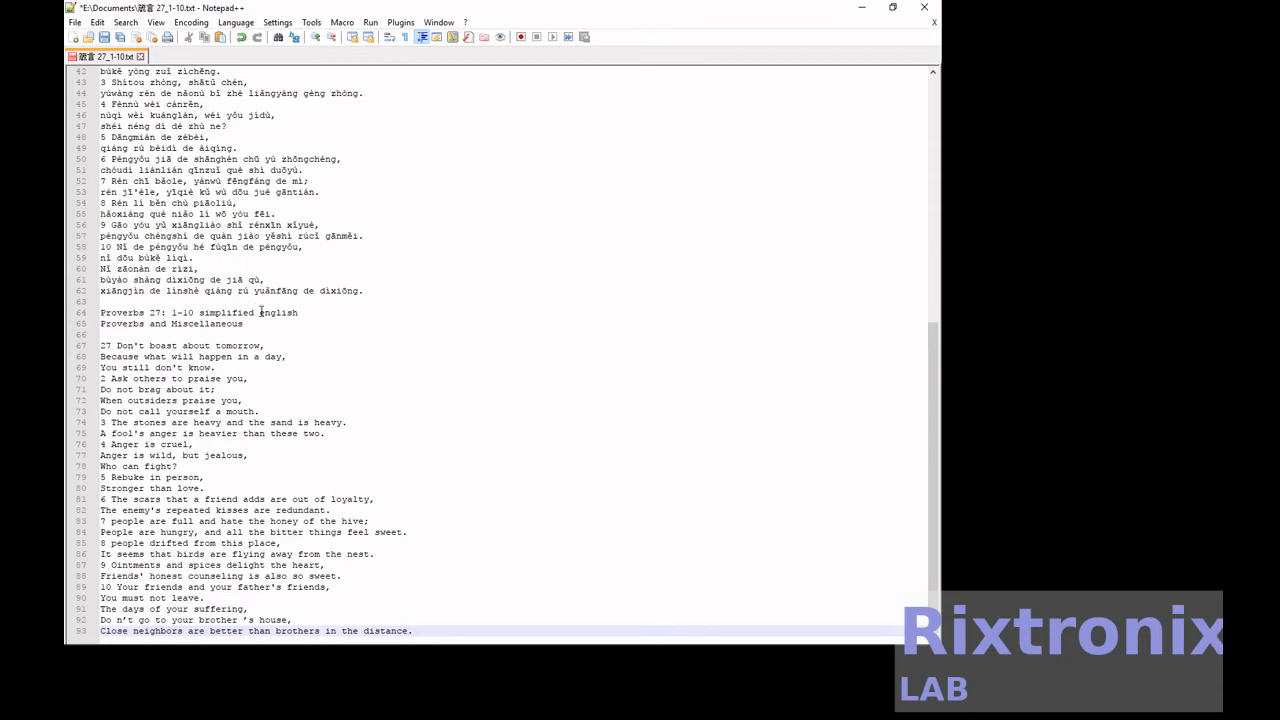
# Change "english" to "chinese" in the heading of the English translation and save the file
pyautogui.moveTo(259, 313); pyautogui.dragTo(305, 313)
pyautogui.write('chinese')
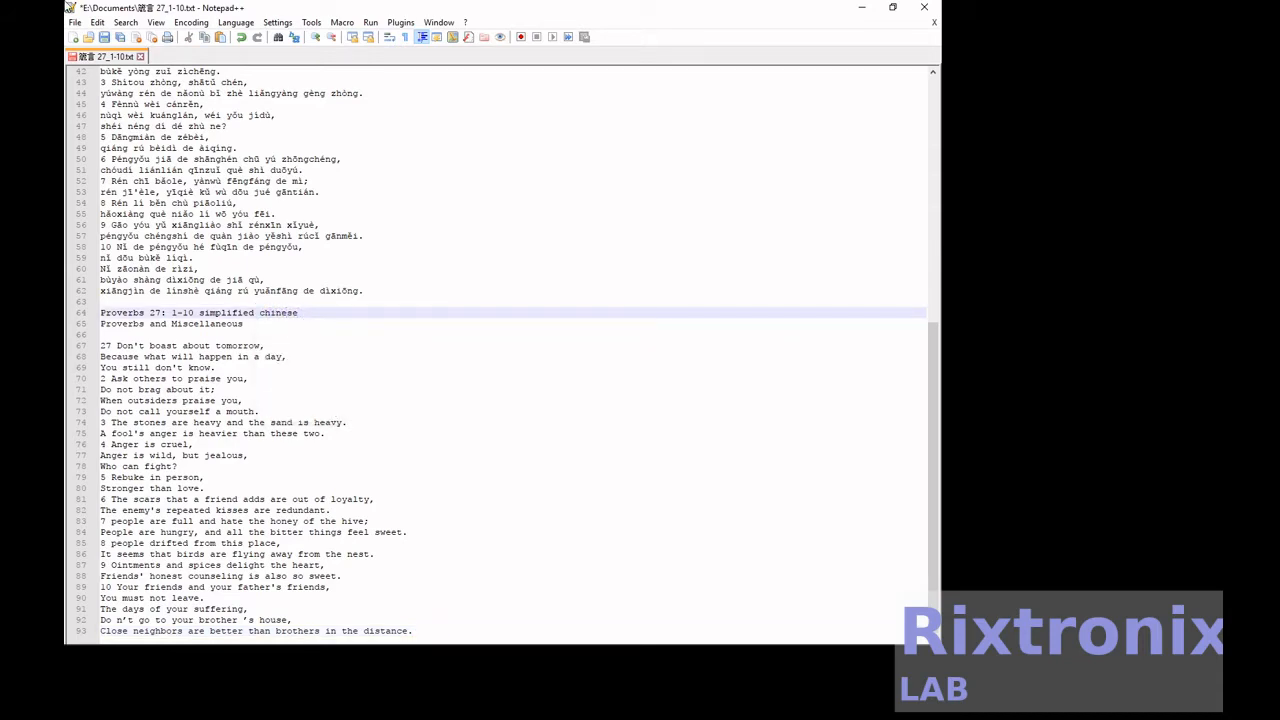
pyautogui.click(104, 37)
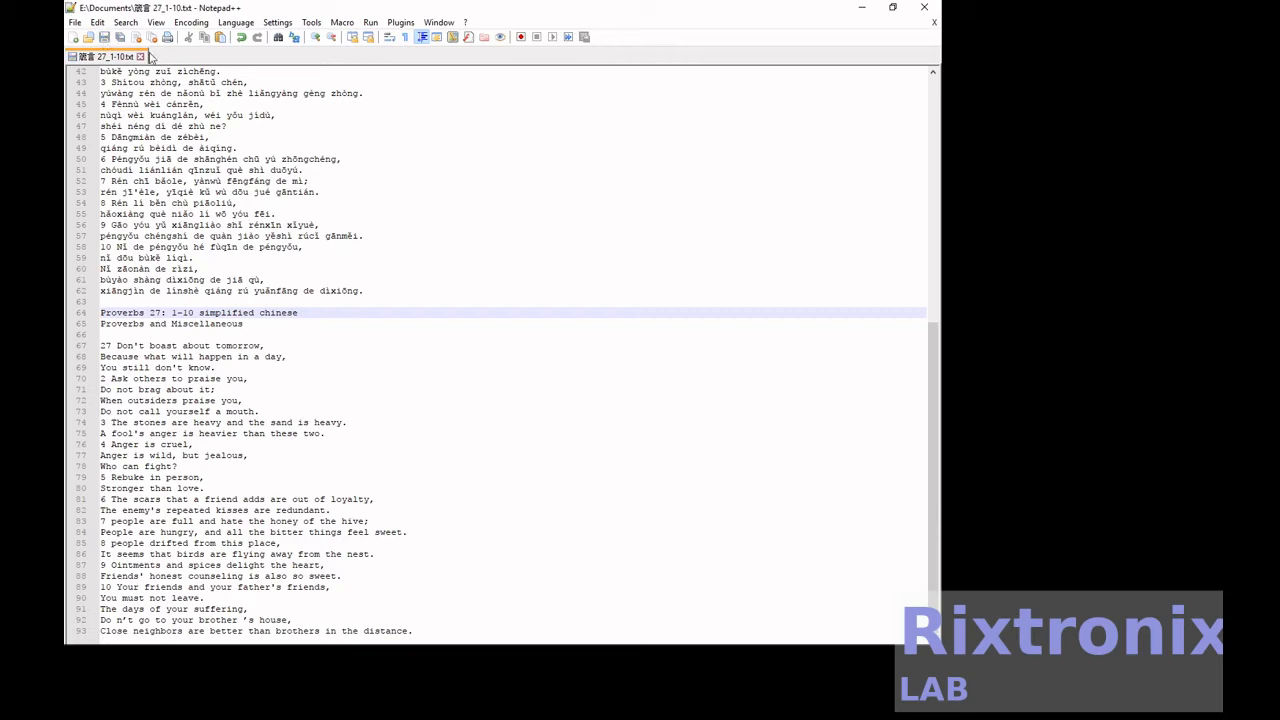
# Switch to OpenOffice Writer and paste the whole three-part text into the body of the empty document
pyautogui.click(501, 247)
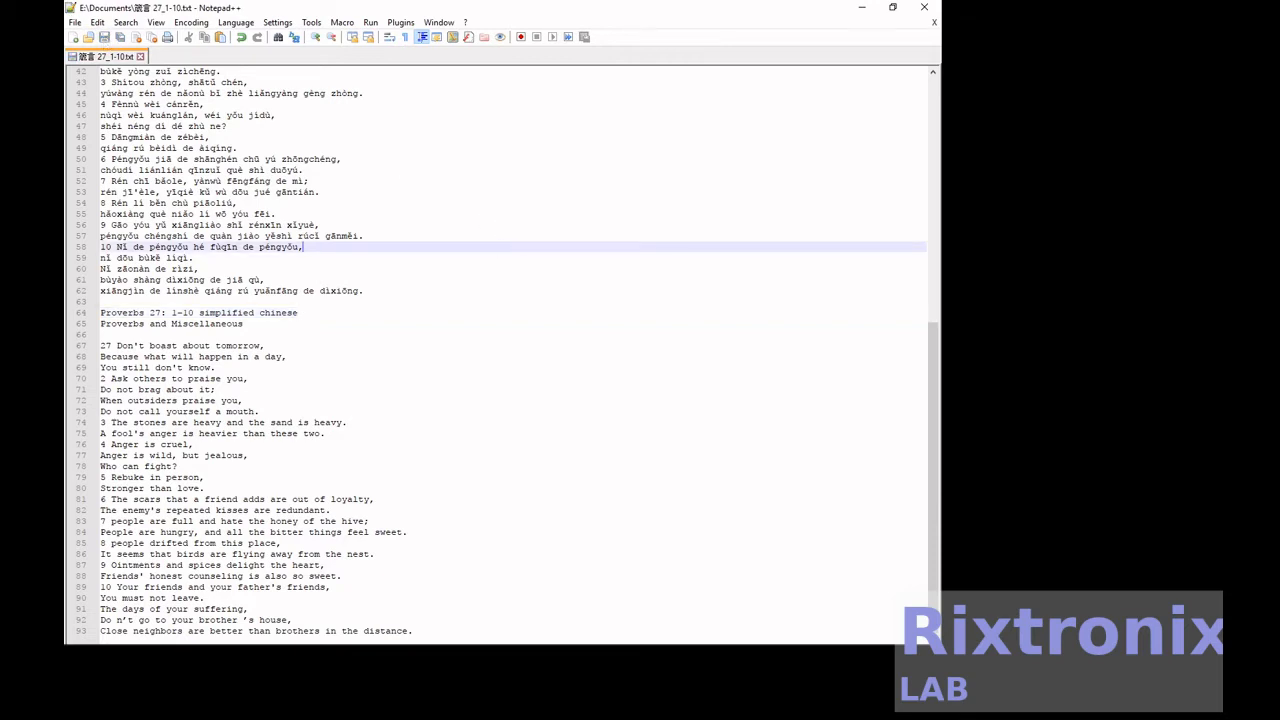
pyautogui.click(342, 688)
pyautogui.click(330, 267)
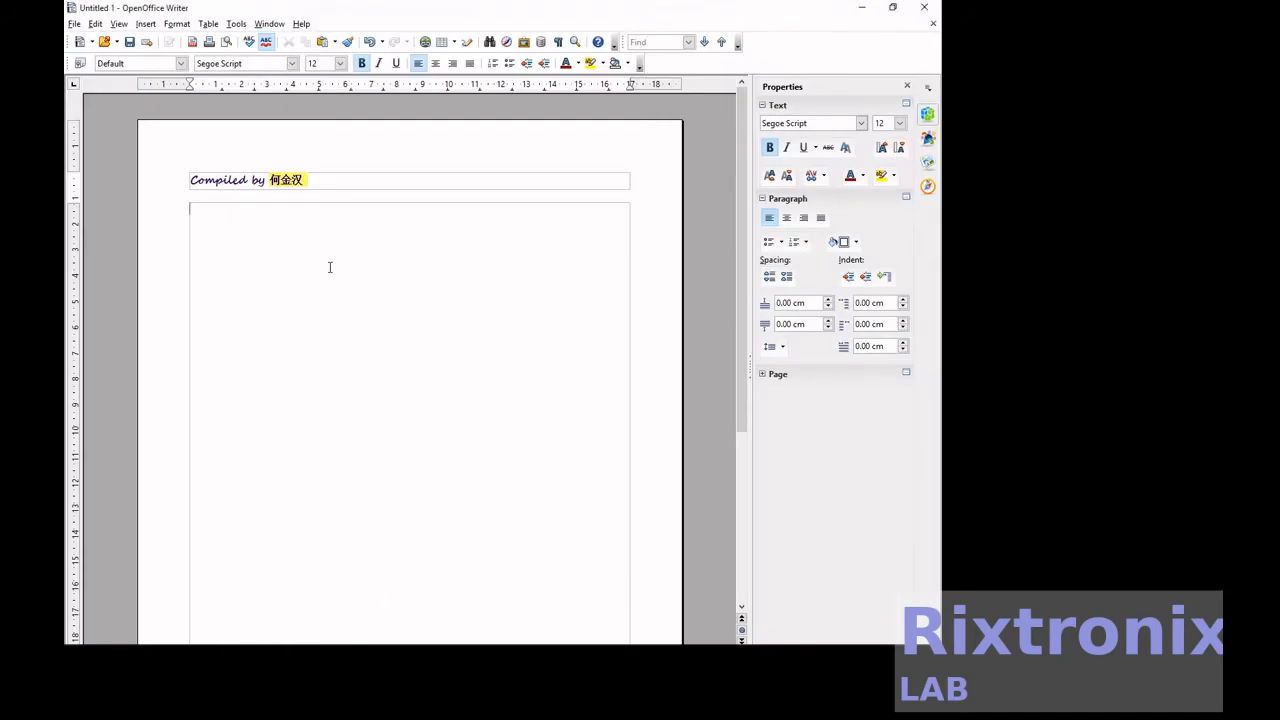
pyautogui.hotkey('ctrl', 'v')
# Copy the Chinese title line and save the document as "箴言 27_1-10 简体 中文 V1.odt"
pyautogui.scroll(4, 330, 268)
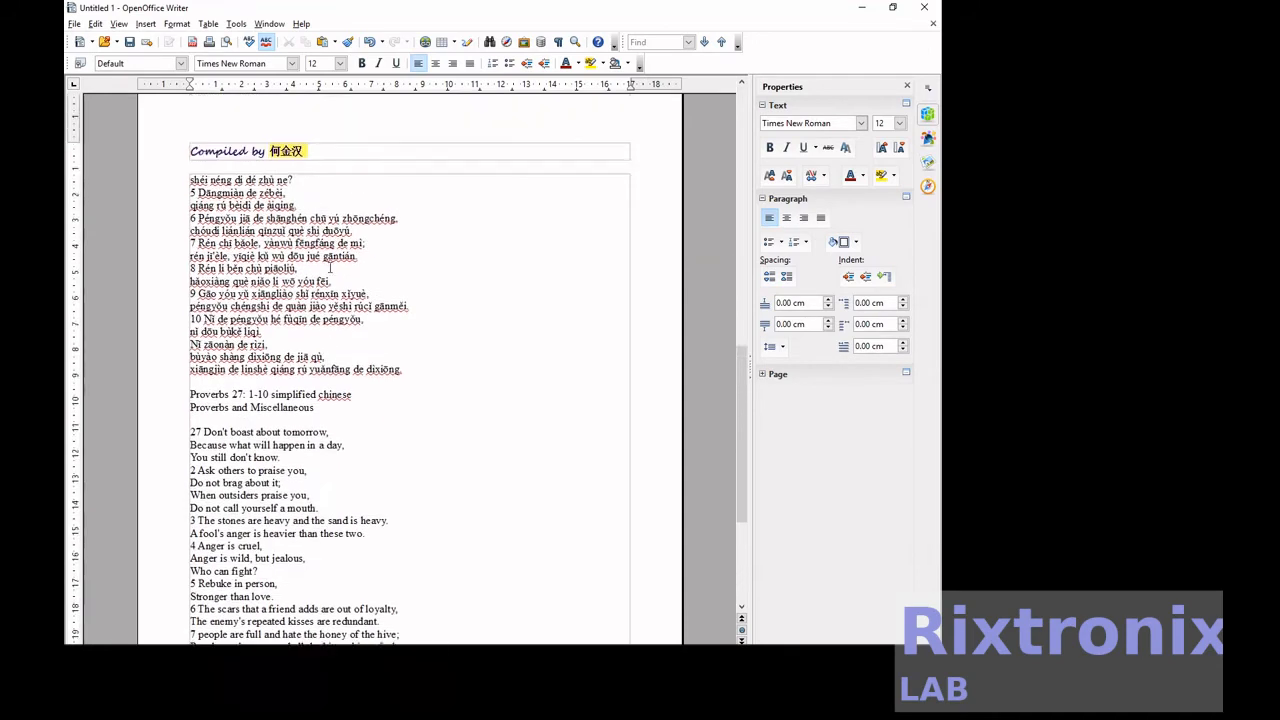
pyautogui.scroll(15, 330, 267)
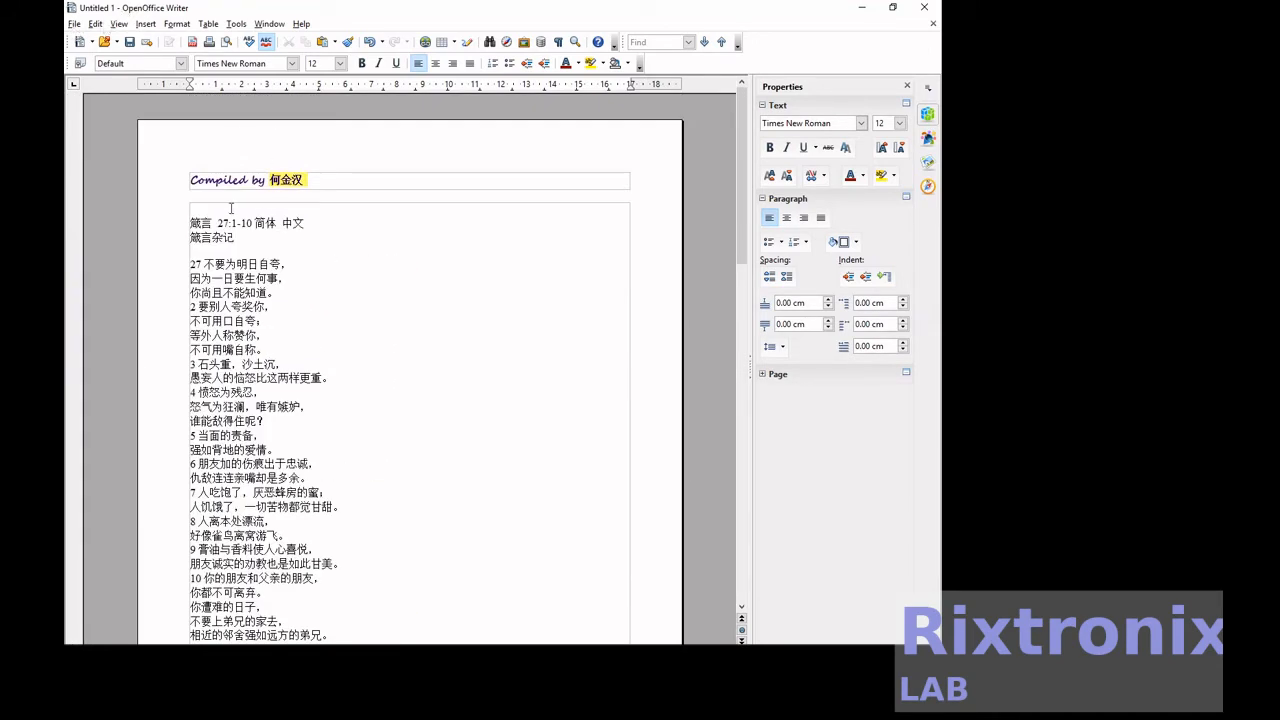
pyautogui.moveTo(191, 222); pyautogui.dragTo(308, 222)
pyautogui.rightClick(284, 222)
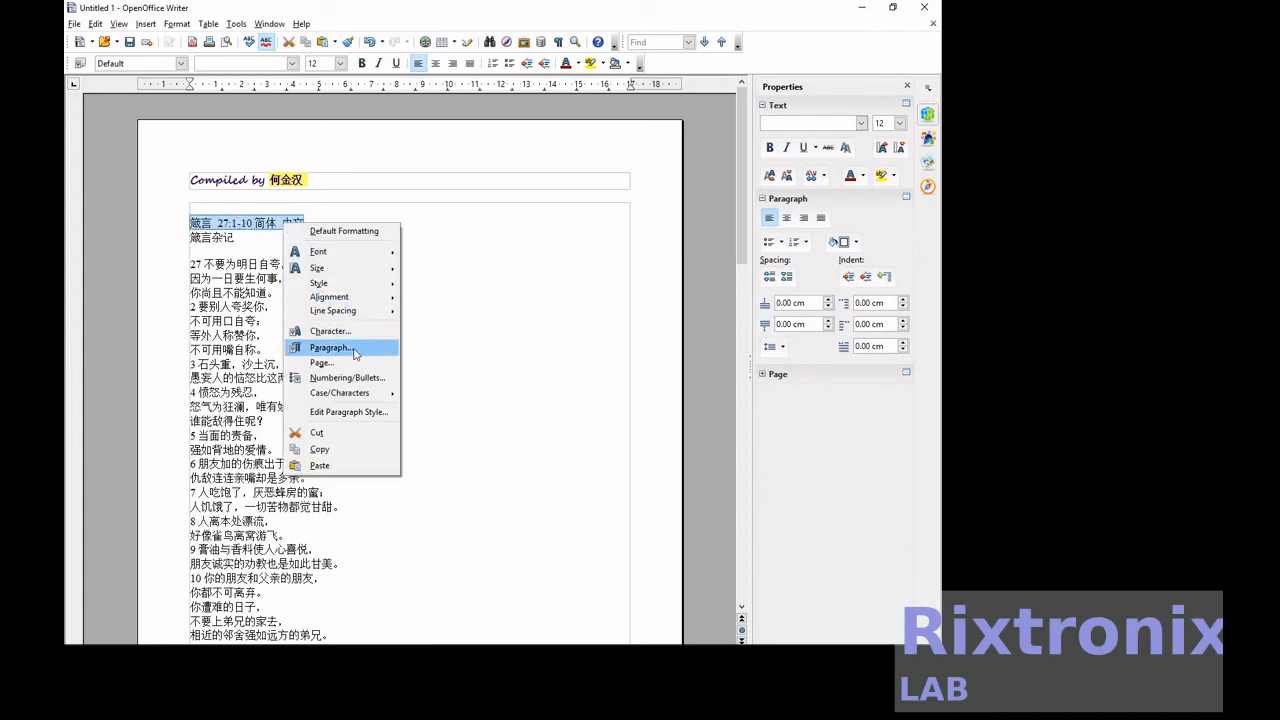
pyautogui.click(363, 452)
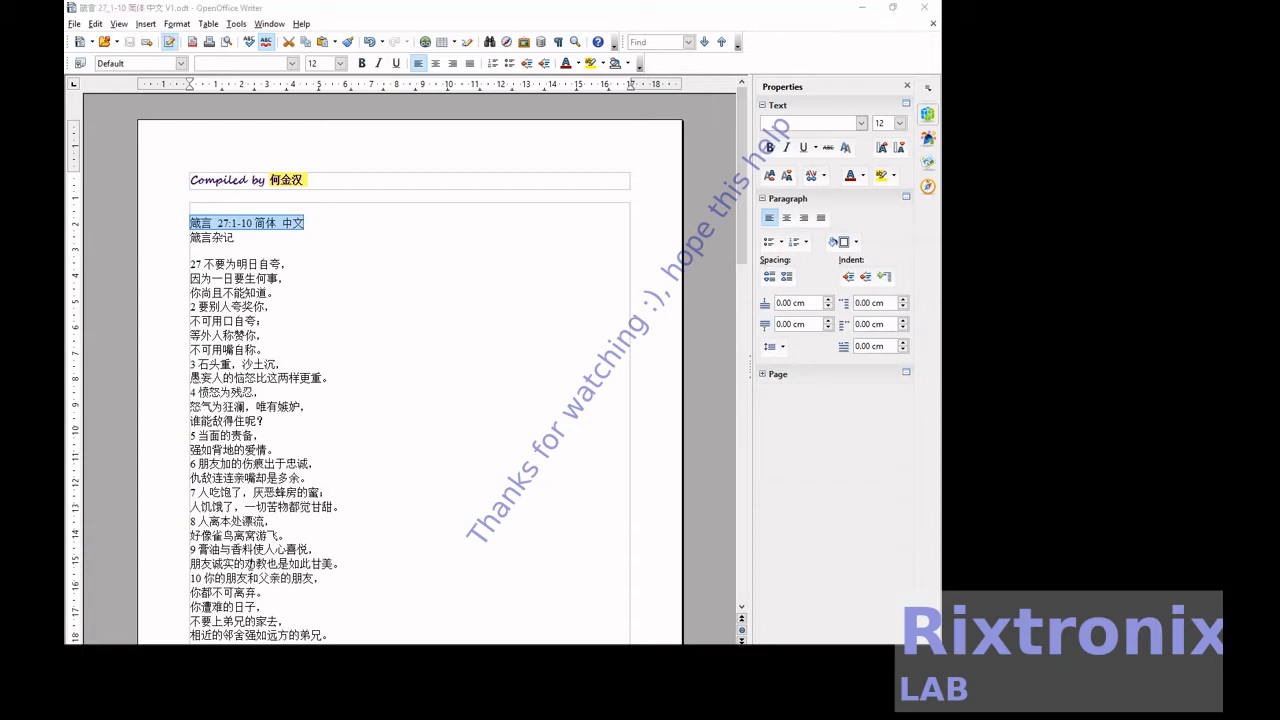
# Make the entire Chinese section, from the start of the document through the last line of verse 10, bold and crimson
pyautogui.press('Down')
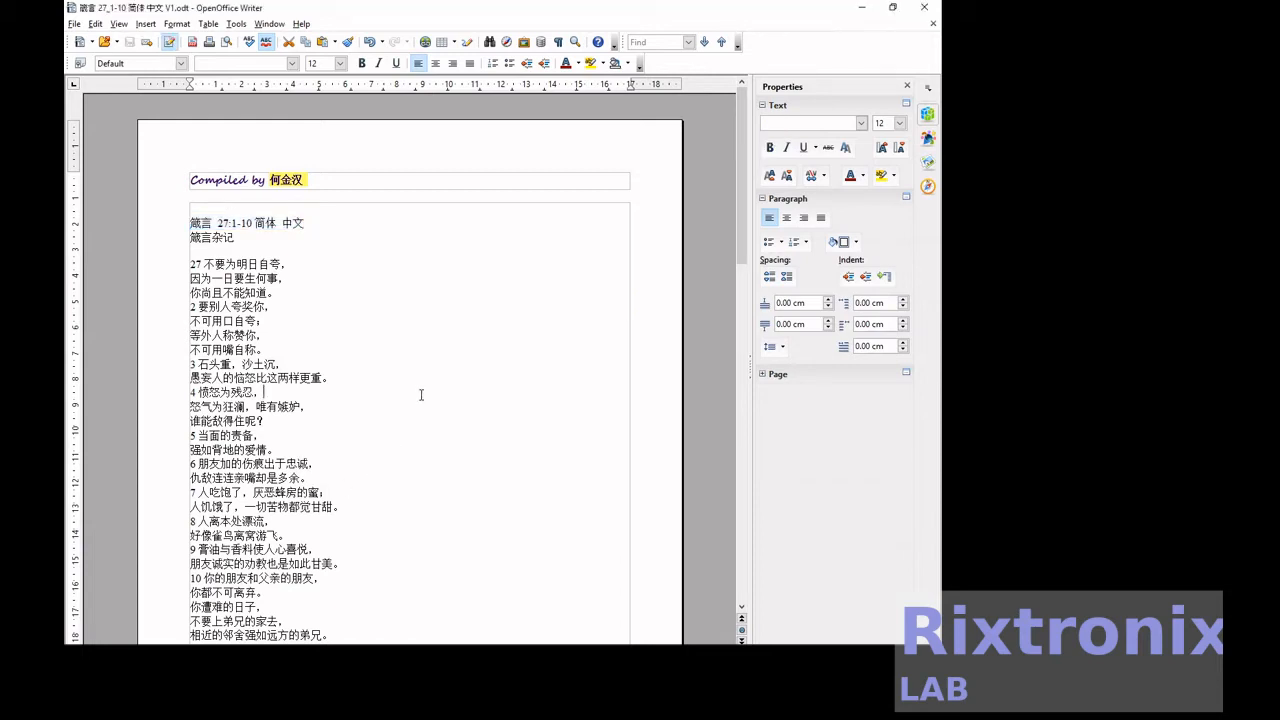
pyautogui.hotkey('ctrl', 'Home')
pyautogui.hotkey('shift', 'Down')
pyautogui.hotkey('shift', 'Down')
pyautogui.hotkey('shift', 'Down')
pyautogui.hotkey('shift', 'Down')
pyautogui.hotkey('shift', 'Down')
pyautogui.hotkey('shift', 'Down')
pyautogui.hotkey('shift', 'Down')
pyautogui.hotkey('shift', 'Down')
pyautogui.hotkey('shift', 'Down')
pyautogui.hotkey('shift', 'Down')
pyautogui.hotkey('shift', 'Down')
pyautogui.hotkey('shift', 'Down')
pyautogui.hotkey('shift', 'Down')
pyautogui.hotkey('shift', 'Down')
pyautogui.hotkey('shift', 'Down')
pyautogui.hotkey('shift', 'Down')
pyautogui.hotkey('shift', 'Down')
pyautogui.hotkey('shift', 'Down')
pyautogui.hotkey('shift', 'Down')
pyautogui.hotkey('shift', 'Down')
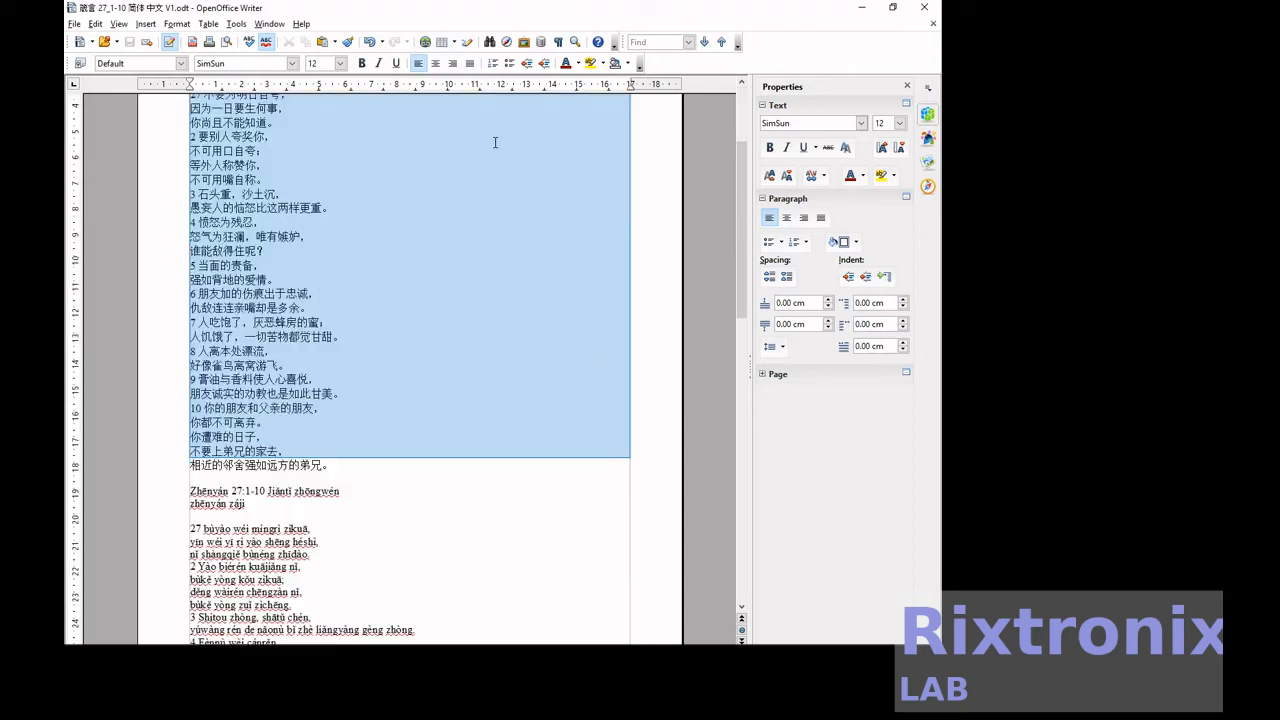
pyautogui.hotkey('shift', 'Up')
pyautogui.hotkey('shift', 'Up')
pyautogui.hotkey('shift', 'Up')
pyautogui.hotkey('shift', 'Up')
pyautogui.hotkey('shift', 'Up')
pyautogui.hotkey('shift', 'Up')
pyautogui.hotkey('shift', 'Up')
pyautogui.hotkey('shift', 'Up')
pyautogui.hotkey('shift', 'Up')
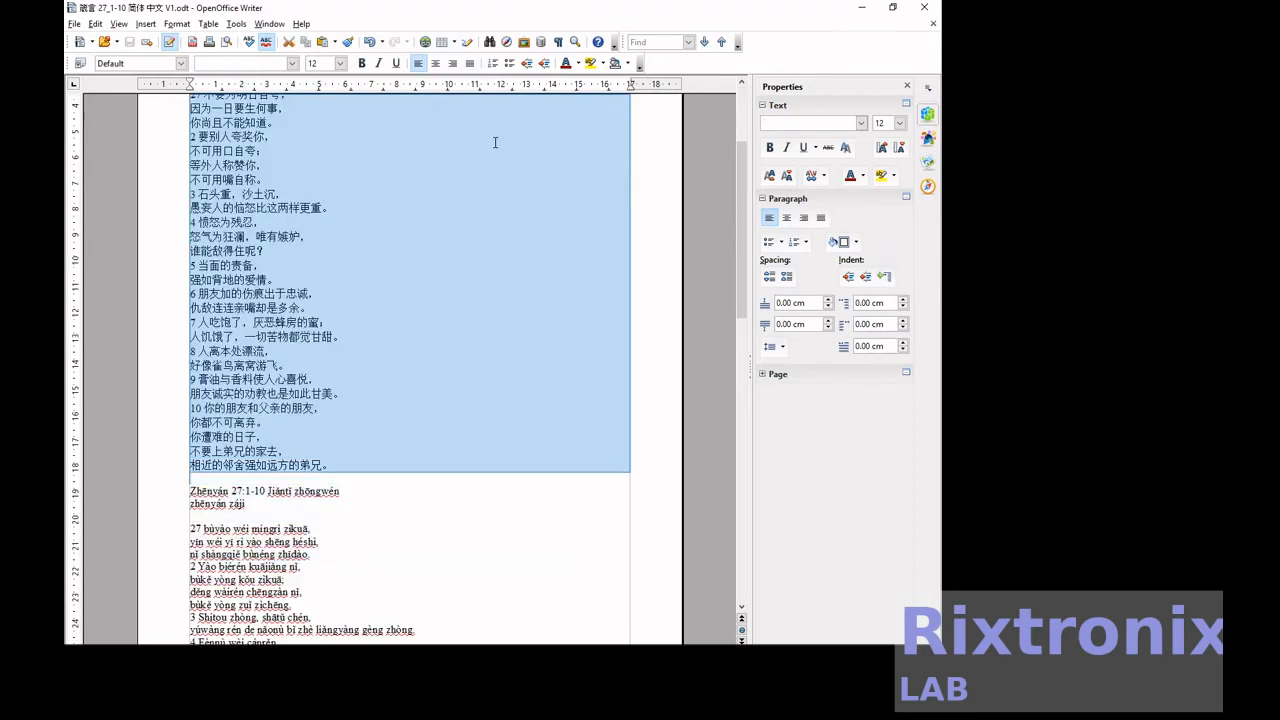
pyautogui.click(362, 63)
pyautogui.click(578, 63)
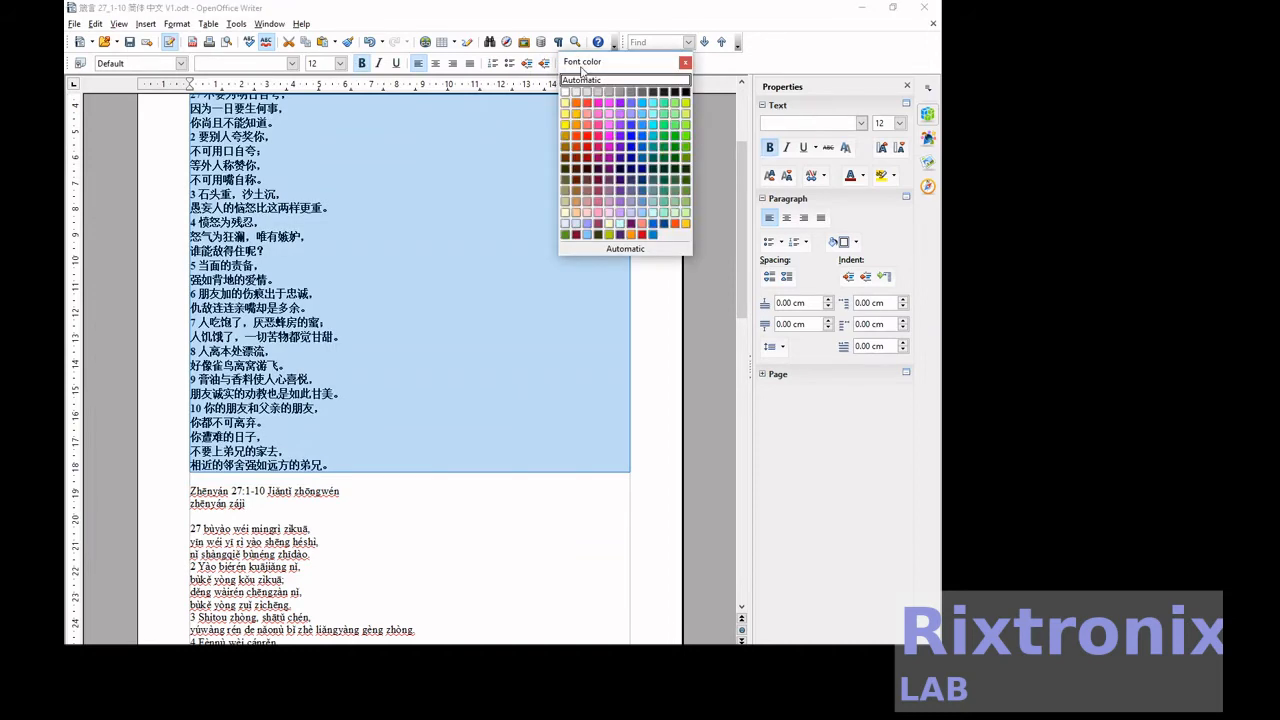
pyautogui.click(598, 125)
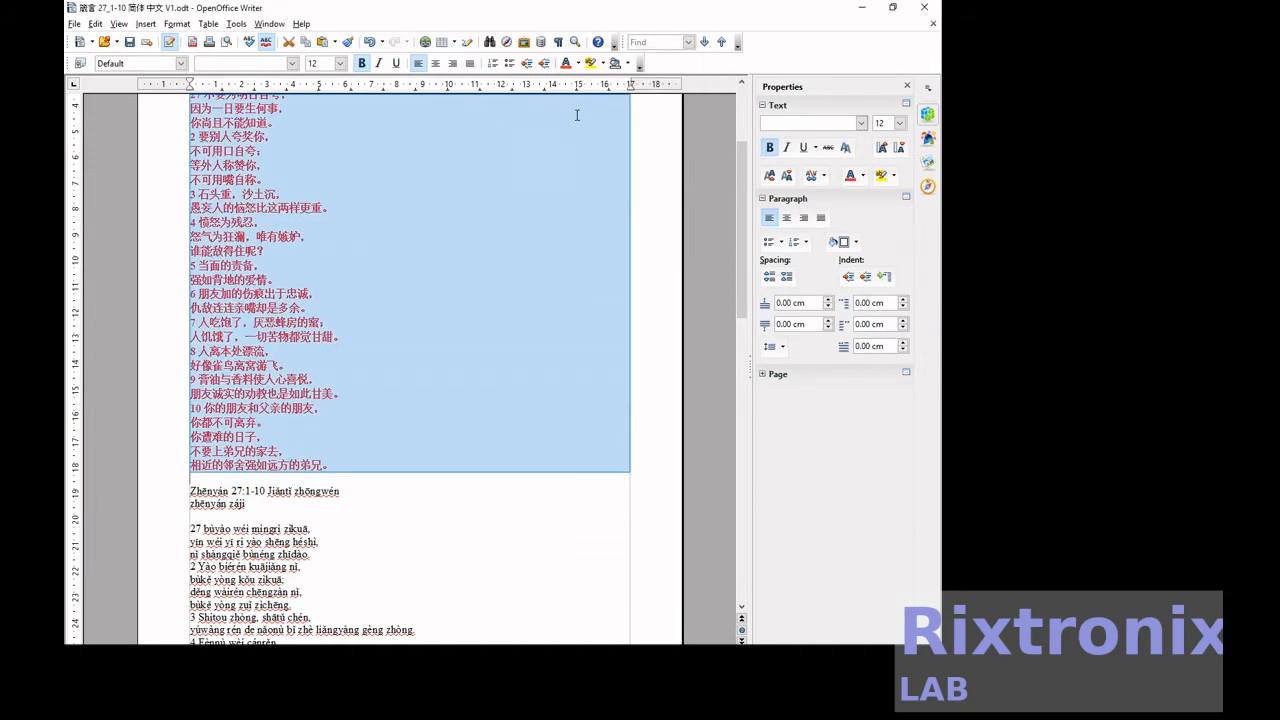
# Make the entire pinyin section, from its title through the last line of verse 10, bold and blue
pyautogui.scroll(-3, 376, 290)
pyautogui.click(309, 288)
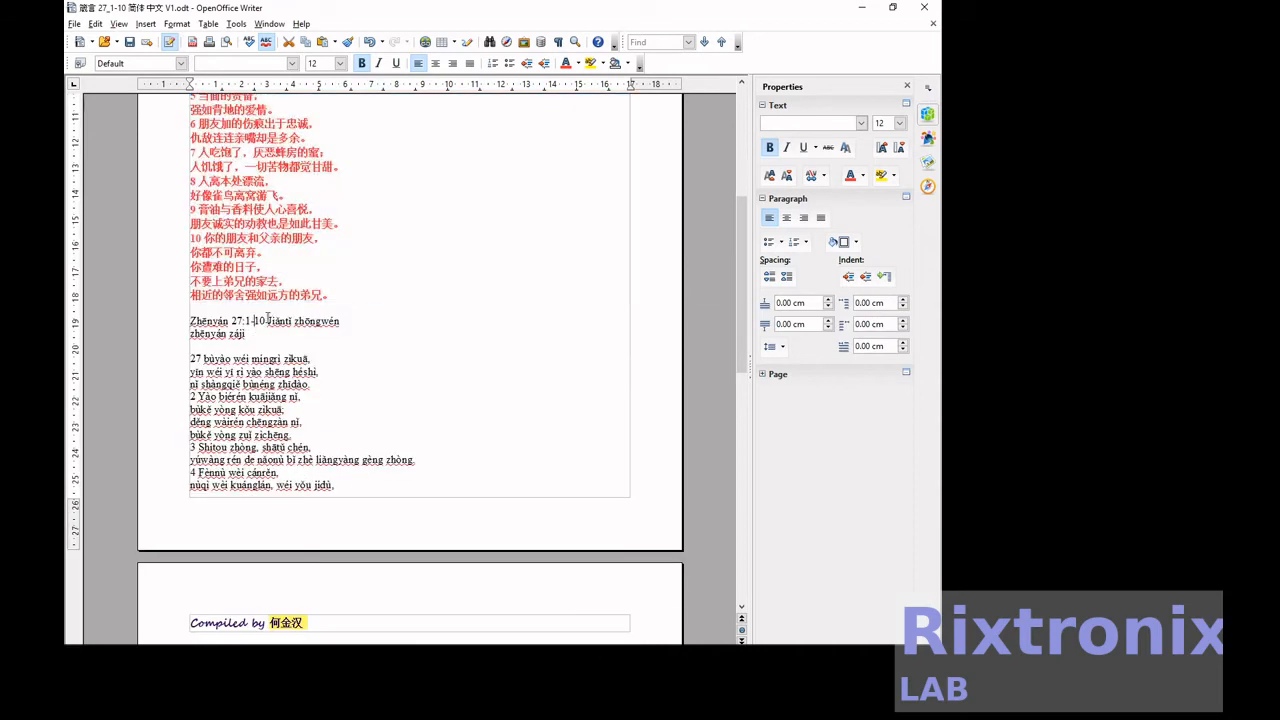
pyautogui.press('Home')
pyautogui.hotkey('shift', 'Down')
pyautogui.hotkey('shift', 'Down')
pyautogui.hotkey('shift', 'Down')
pyautogui.hotkey('shift', 'Down')
pyautogui.hotkey('shift', 'Down')
pyautogui.hotkey('shift', 'Down')
pyautogui.hotkey('shift', 'Down')
pyautogui.hotkey('shift', 'Down')
pyautogui.hotkey('shift', 'Down')
pyautogui.hotkey('shift', 'Down')
pyautogui.hotkey('shift', 'Down')
pyautogui.hotkey('shift', 'Down')
pyautogui.hotkey('shift', 'Down')
pyautogui.hotkey('shift', 'Down')
pyautogui.hotkey('shift', 'Down')
pyautogui.hotkey('shift', 'Down')
pyautogui.hotkey('shift', 'Down')
pyautogui.hotkey('shift', 'Down')
pyautogui.hotkey('shift', 'Down')
pyautogui.hotkey('shift', 'Down')
pyautogui.hotkey('shift', 'Down')
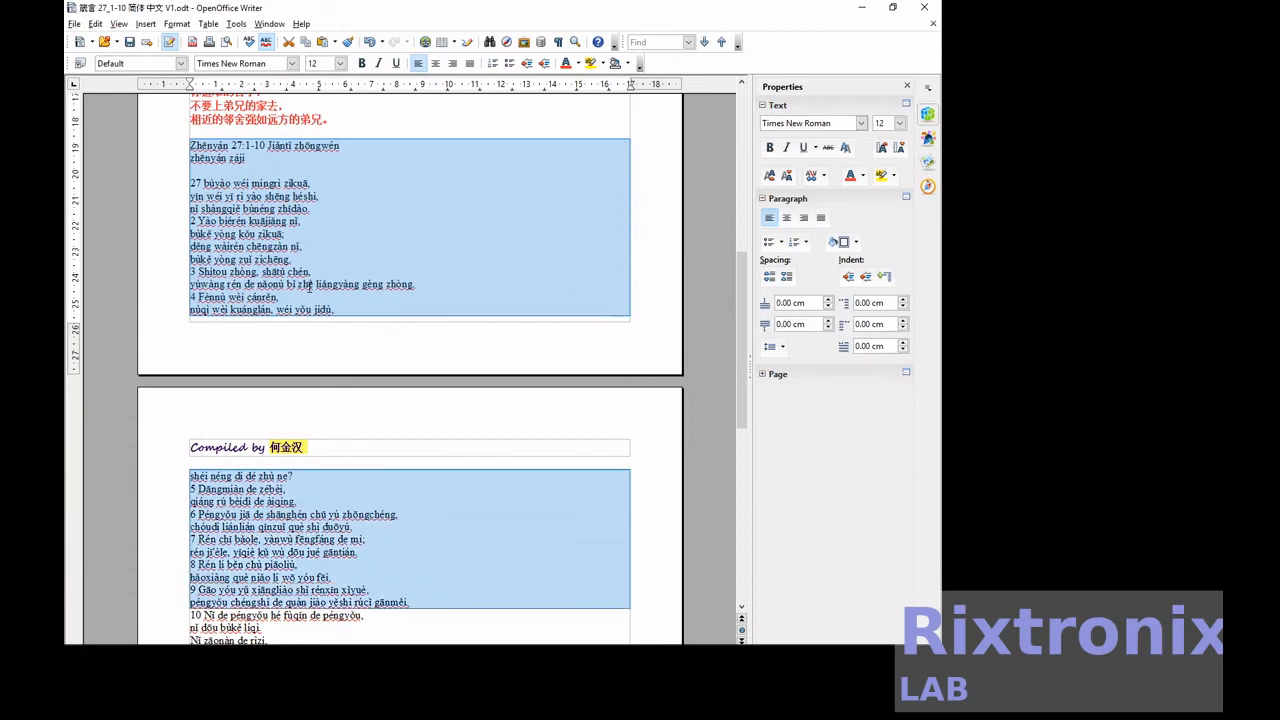
pyautogui.hotkey('shift', 'Up')
pyautogui.hotkey('shift', 'Up')
pyautogui.hotkey('shift', 'Up')
pyautogui.hotkey('shift', 'Up')
pyautogui.hotkey('shift', 'Up')
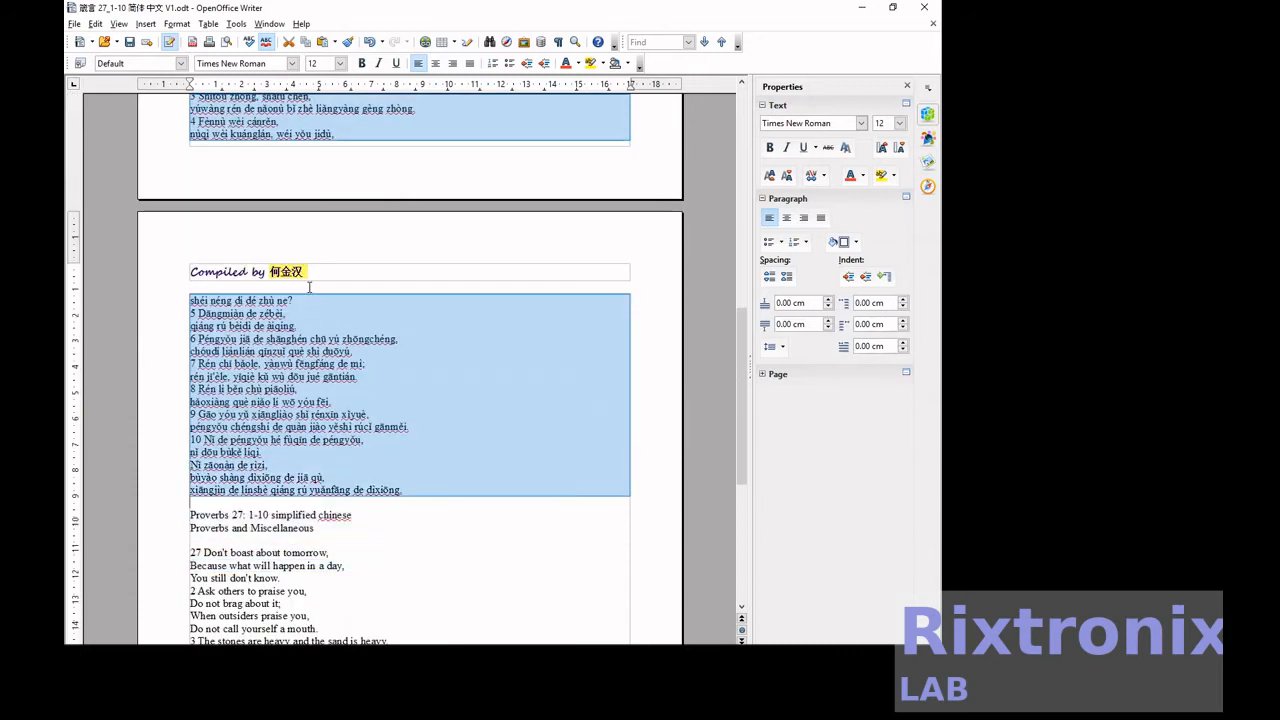
pyautogui.click(362, 63)
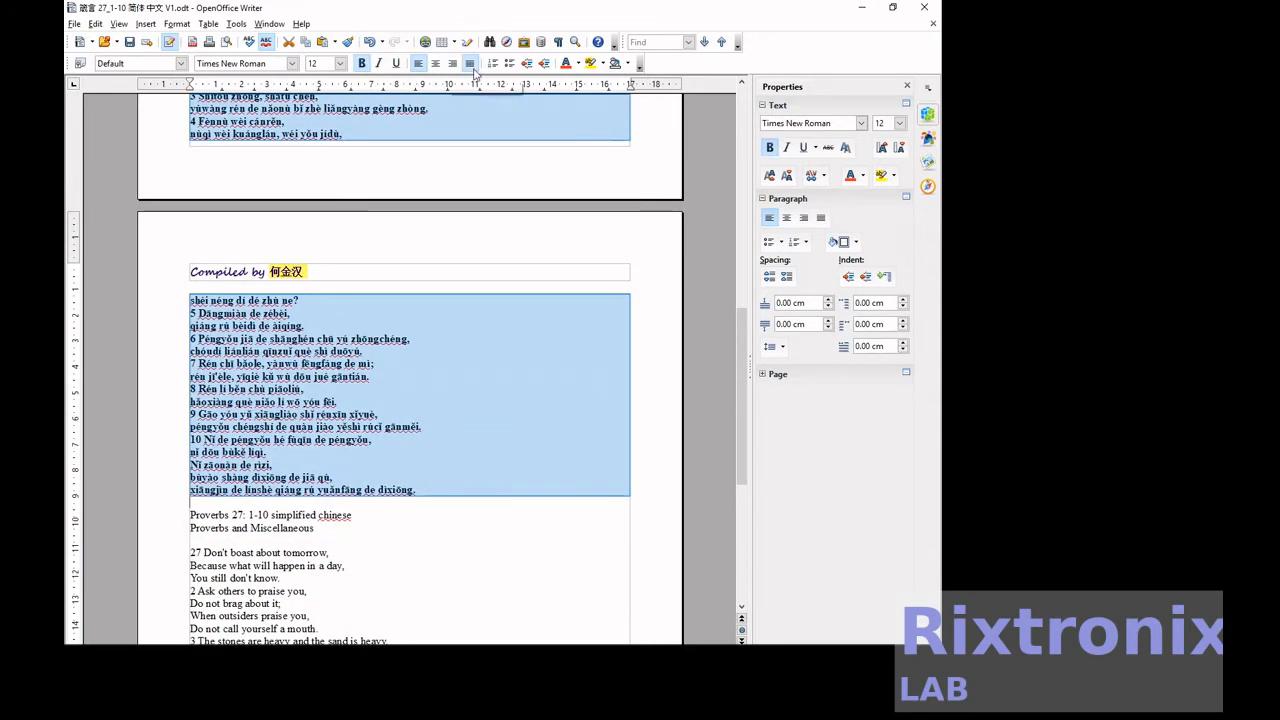
pyautogui.click(578, 63)
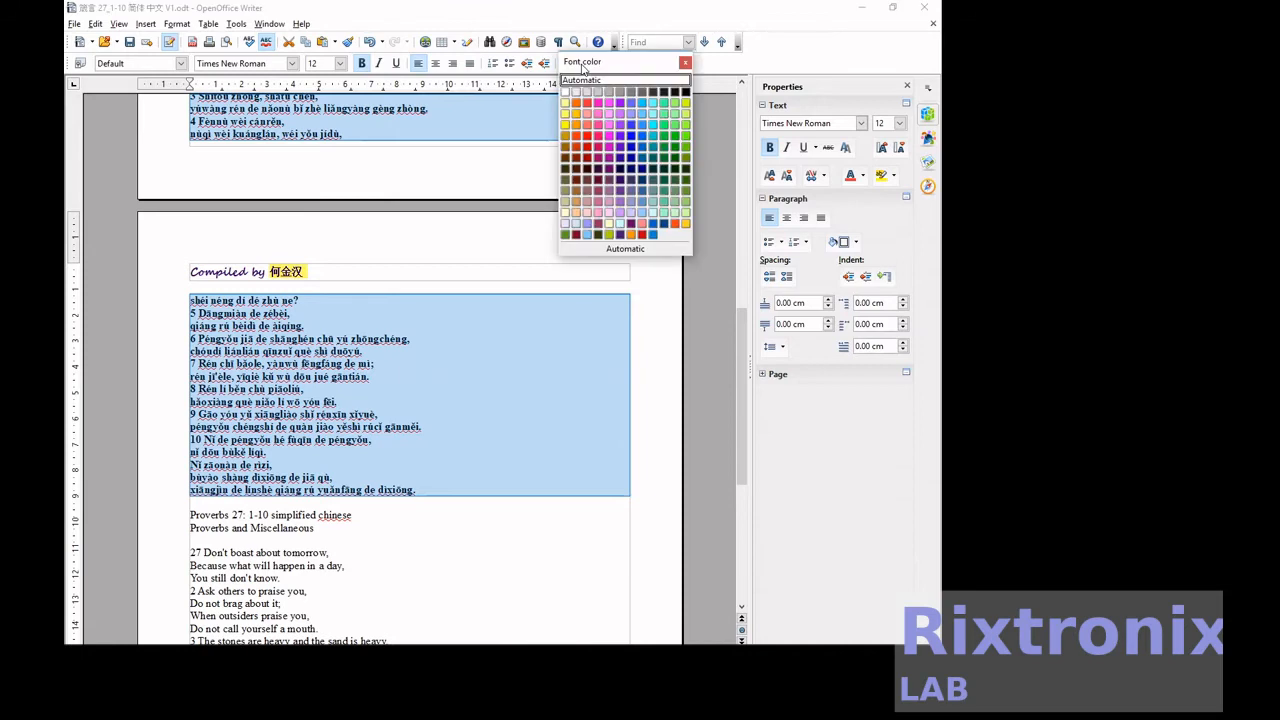
pyautogui.click(618, 146)
# Make the entire English section, from the "Proverbs 27: 1-10 simplified chinese" title through the last line, bold and purple
pyautogui.scroll(-2, 257, 415)
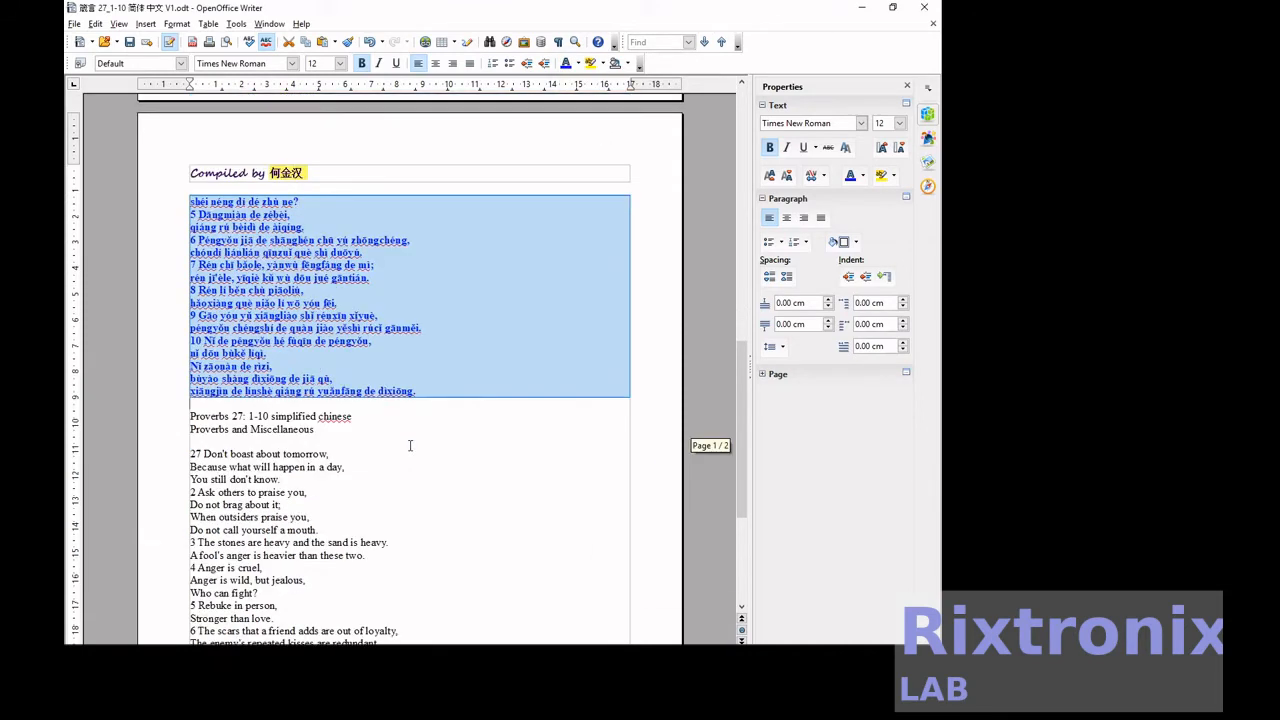
pyautogui.click(240, 420)
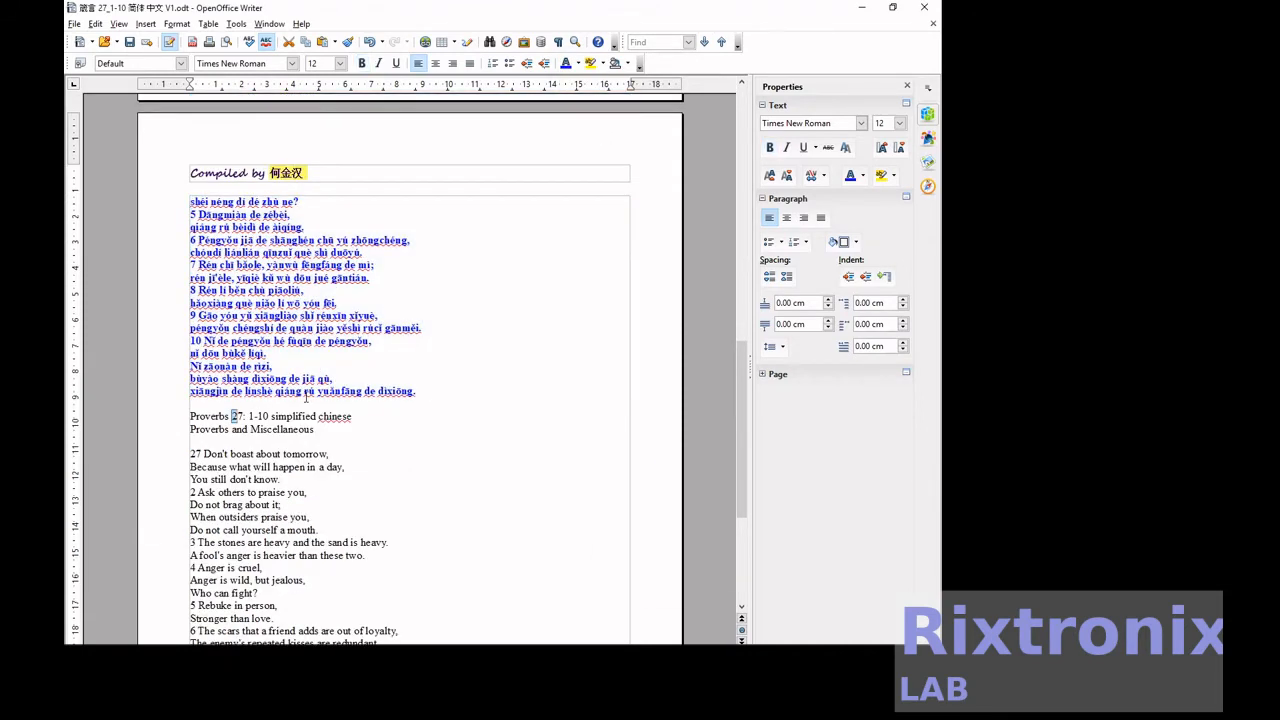
pyautogui.hotkey('shift', 'Down')
pyautogui.hotkey('shift', 'Down')
pyautogui.hotkey('shift', 'Down')
pyautogui.hotkey('shift', 'Down')
pyautogui.hotkey('shift', 'Down')
pyautogui.hotkey('shift', 'Down')
pyautogui.hotkey('shift', 'Down')
pyautogui.hotkey('shift', 'Down')
pyautogui.hotkey('shift', 'Down')
pyautogui.hotkey('shift', 'Down')
pyautogui.hotkey('shift', 'Down')
pyautogui.hotkey('shift', 'Down')
pyautogui.hotkey('shift', 'Down')
pyautogui.hotkey('shift', 'Down')
pyautogui.hotkey('shift', 'Down')
pyautogui.hotkey('shift', 'Down')
pyautogui.hotkey('shift', 'Down')
pyautogui.hotkey('shift', 'Down')
pyautogui.hotkey('shift', 'Down')
pyautogui.hotkey('shift', 'Down')
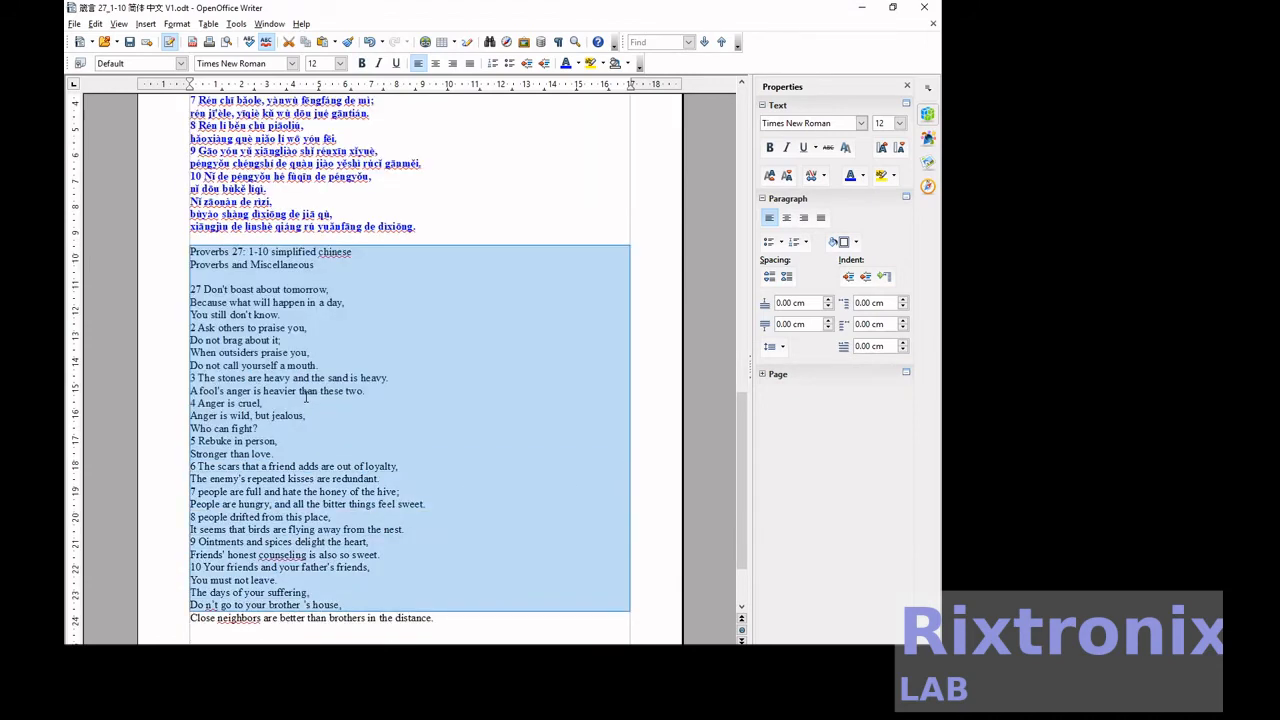
pyautogui.hotkey('shift', 'Down')
pyautogui.click(361, 63)
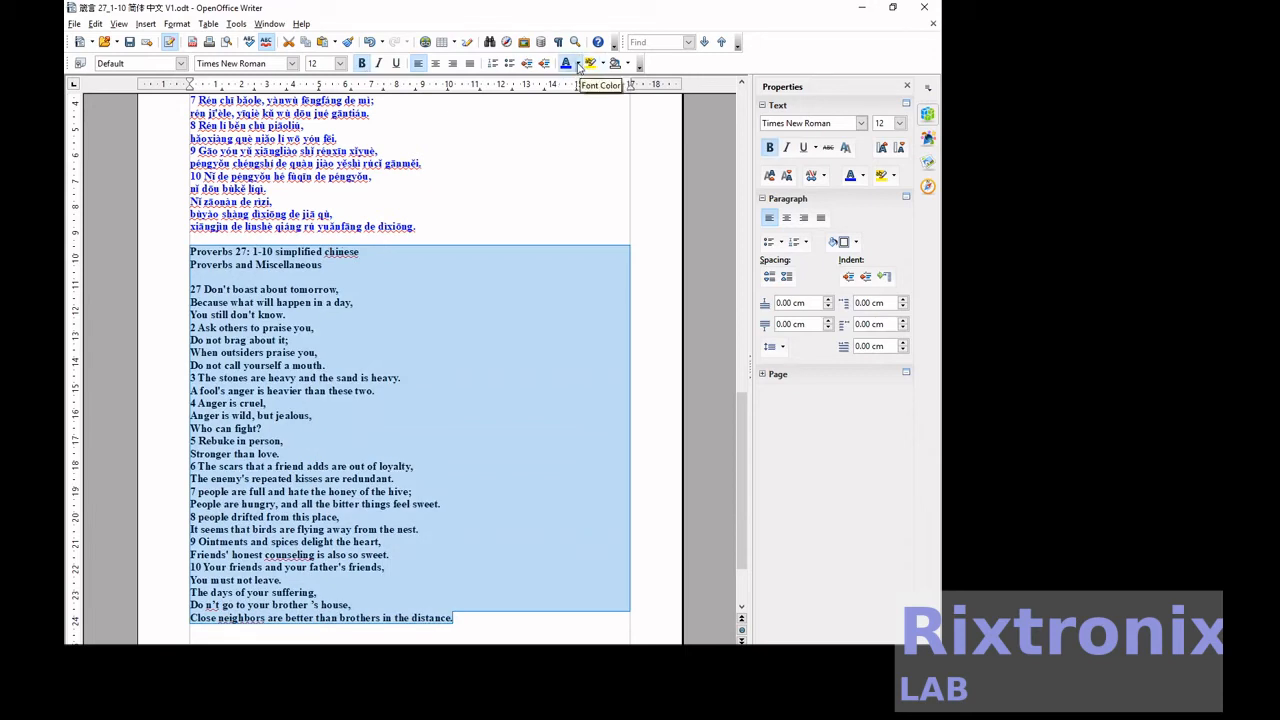
pyautogui.click(578, 63)
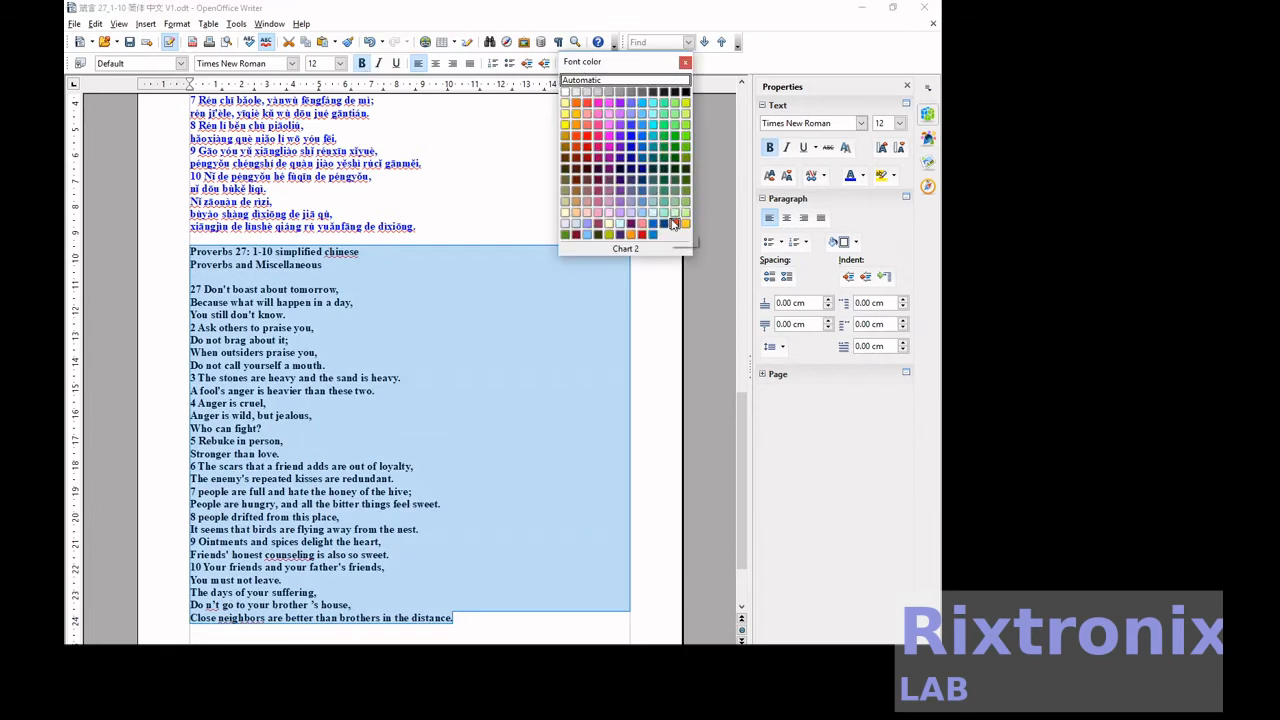
pyautogui.click(623, 212)
pyautogui.click(550, 182)
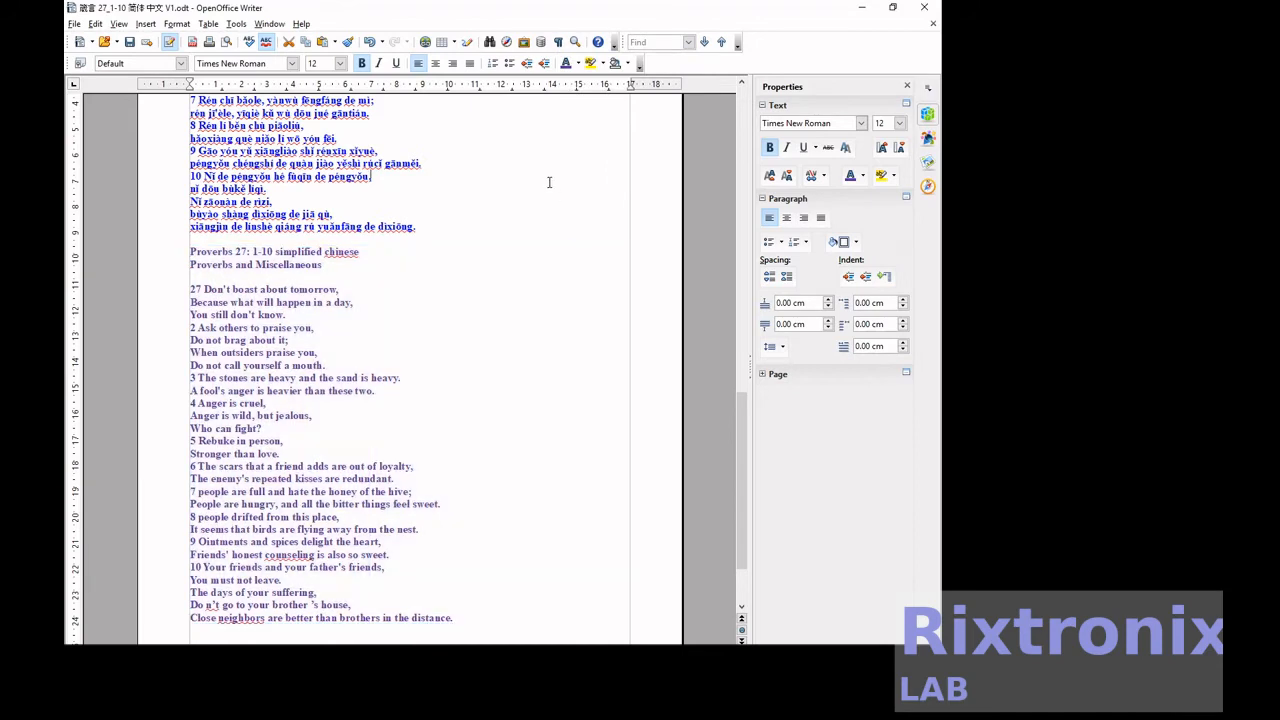
# Insert the current date and the current time as fields after the compiler's name in the page header
pyautogui.scroll(-2, 549, 182)
pyautogui.scroll(12, 549, 182)
pyautogui.scroll(-10, 549, 182)
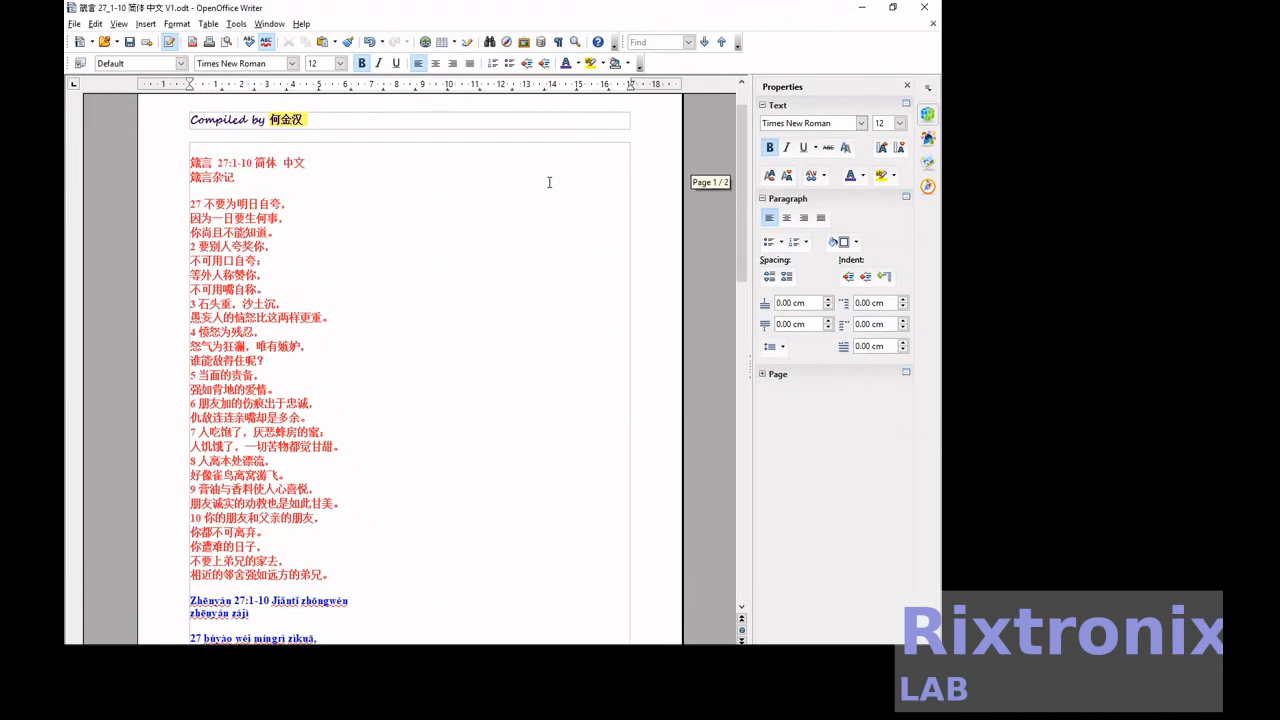
pyautogui.scroll(1, 549, 182)
pyautogui.click(473, 182)
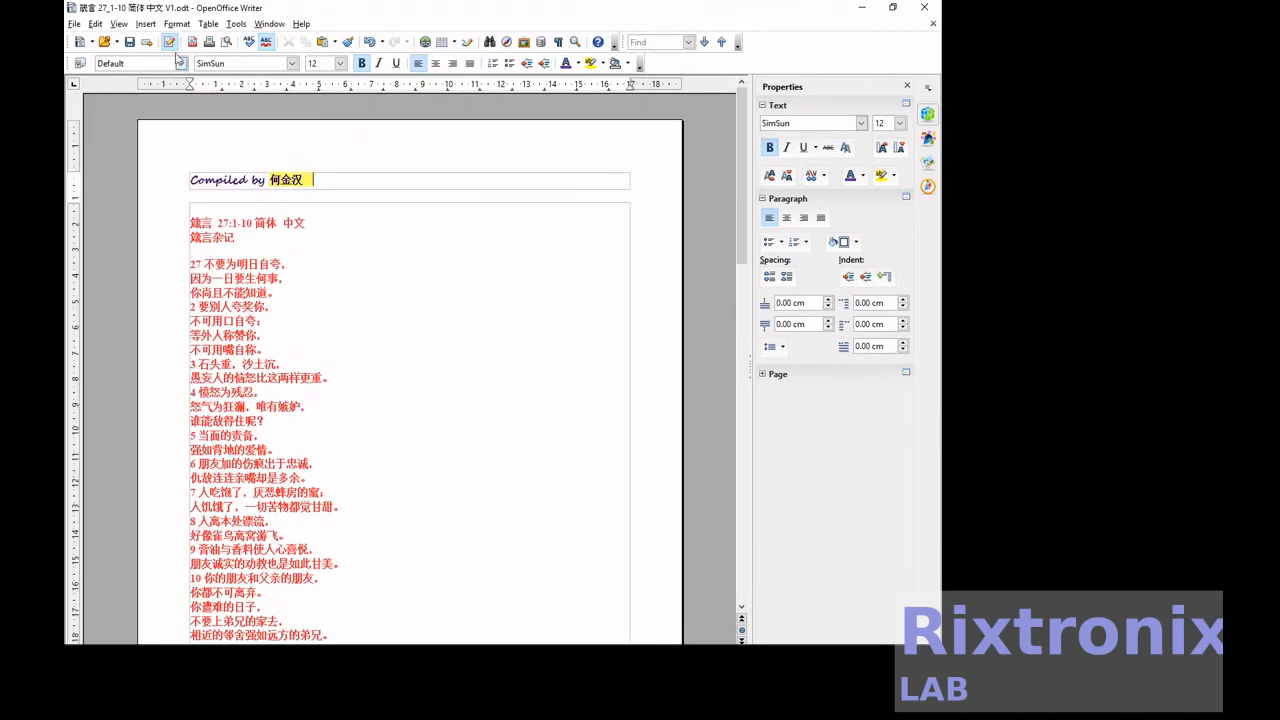
pyautogui.click(148, 25)
pyautogui.moveTo(157, 55)
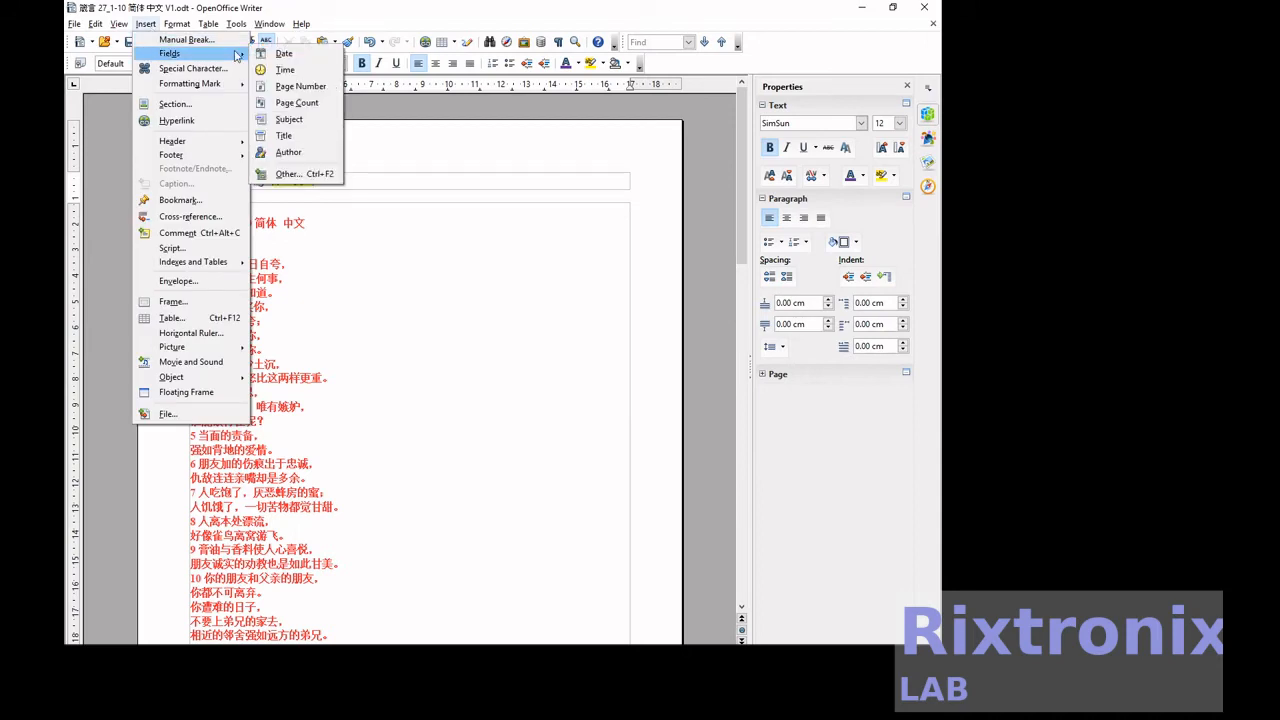
pyautogui.click(266, 55)
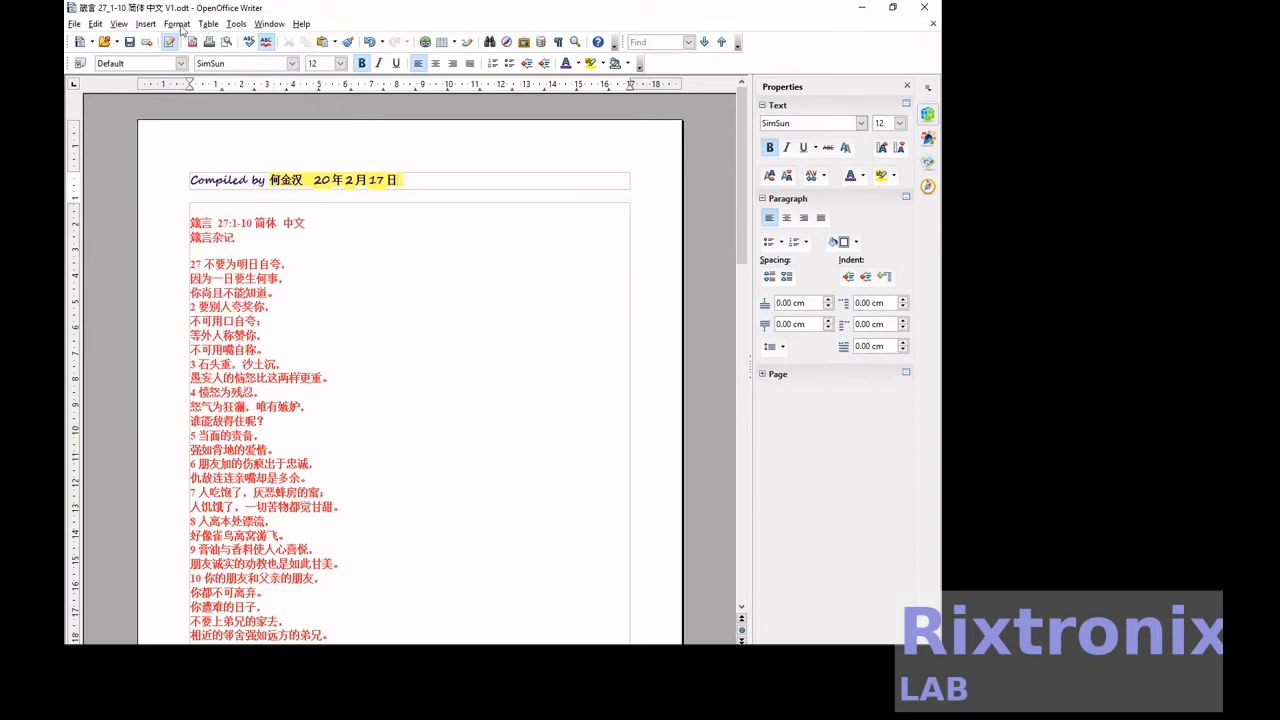
pyautogui.click(152, 26)
pyautogui.moveTo(166, 55)
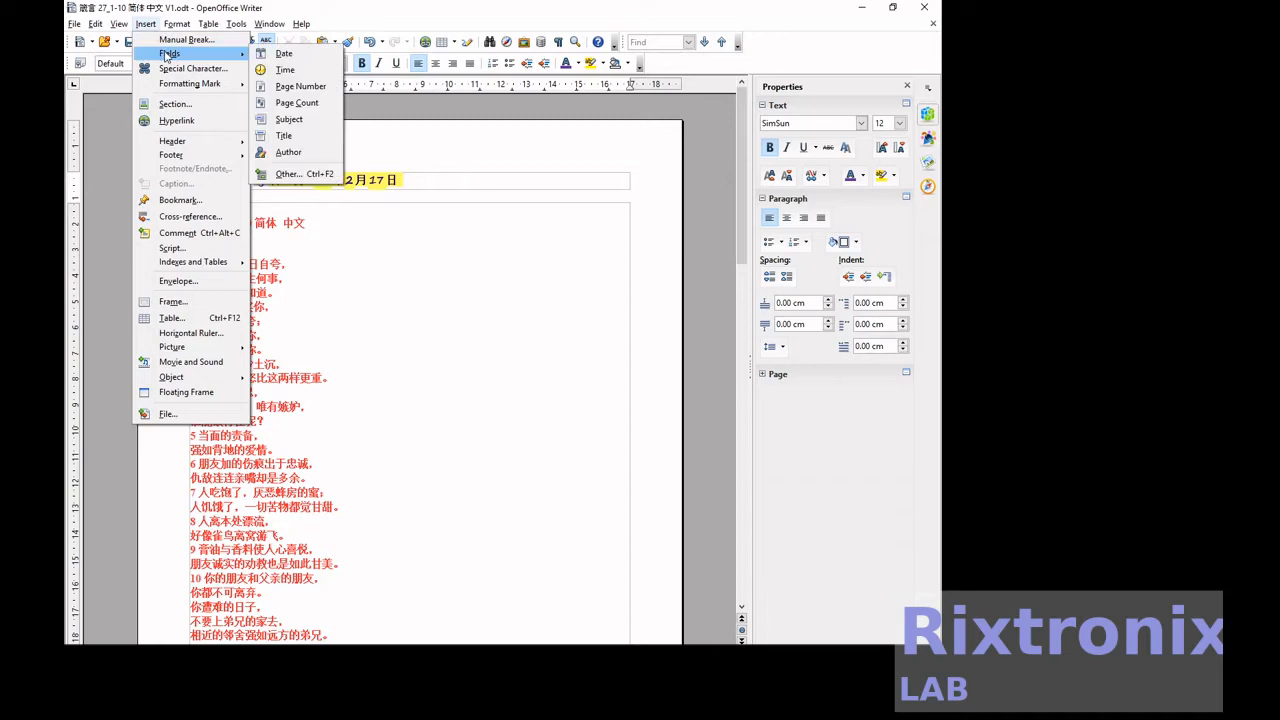
pyautogui.click(296, 71)
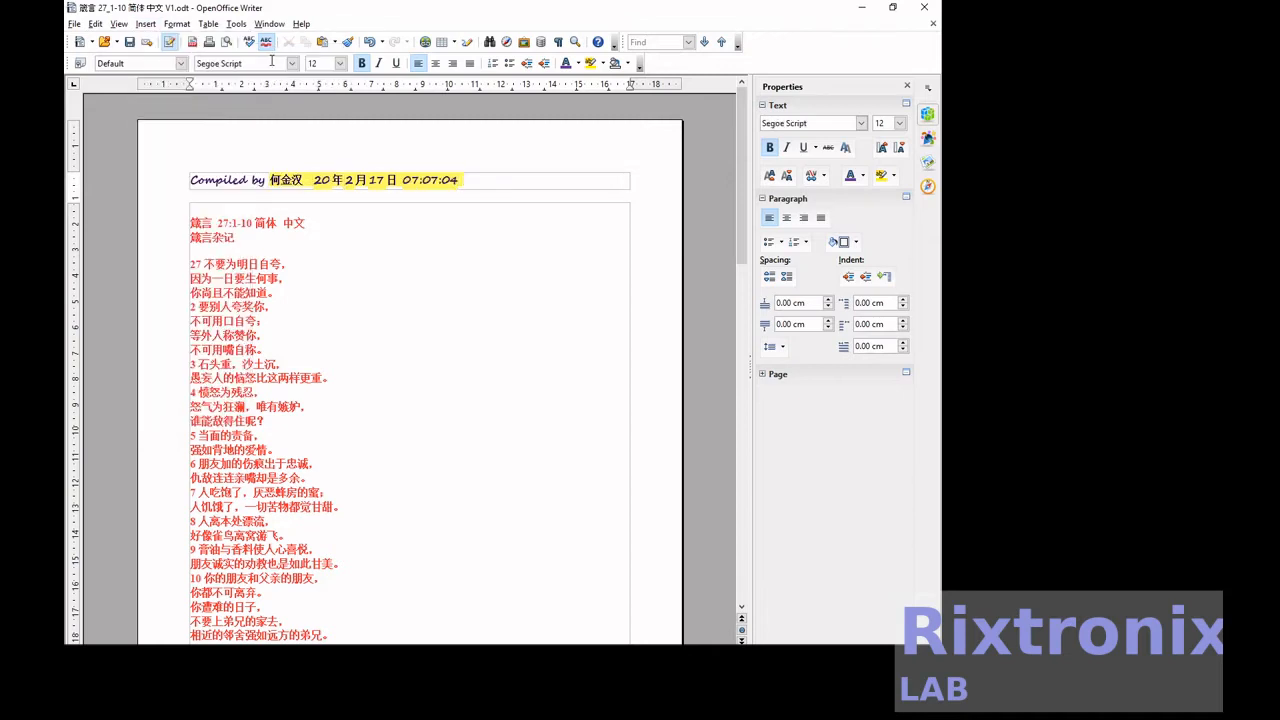
# Add "Page", a page number field, "of" and a page count field to the end of the header, and save the document
pyautogui.write('Page')
pyautogui.click(146, 24)
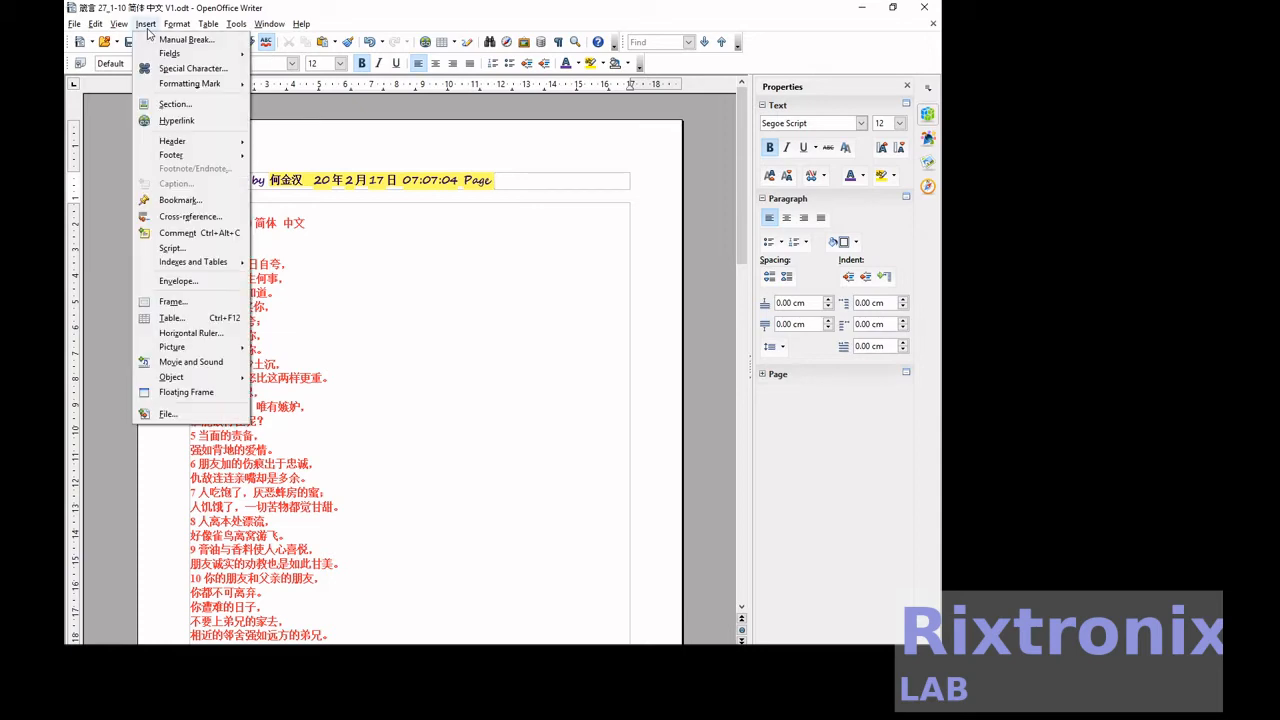
pyautogui.moveTo(168, 53)
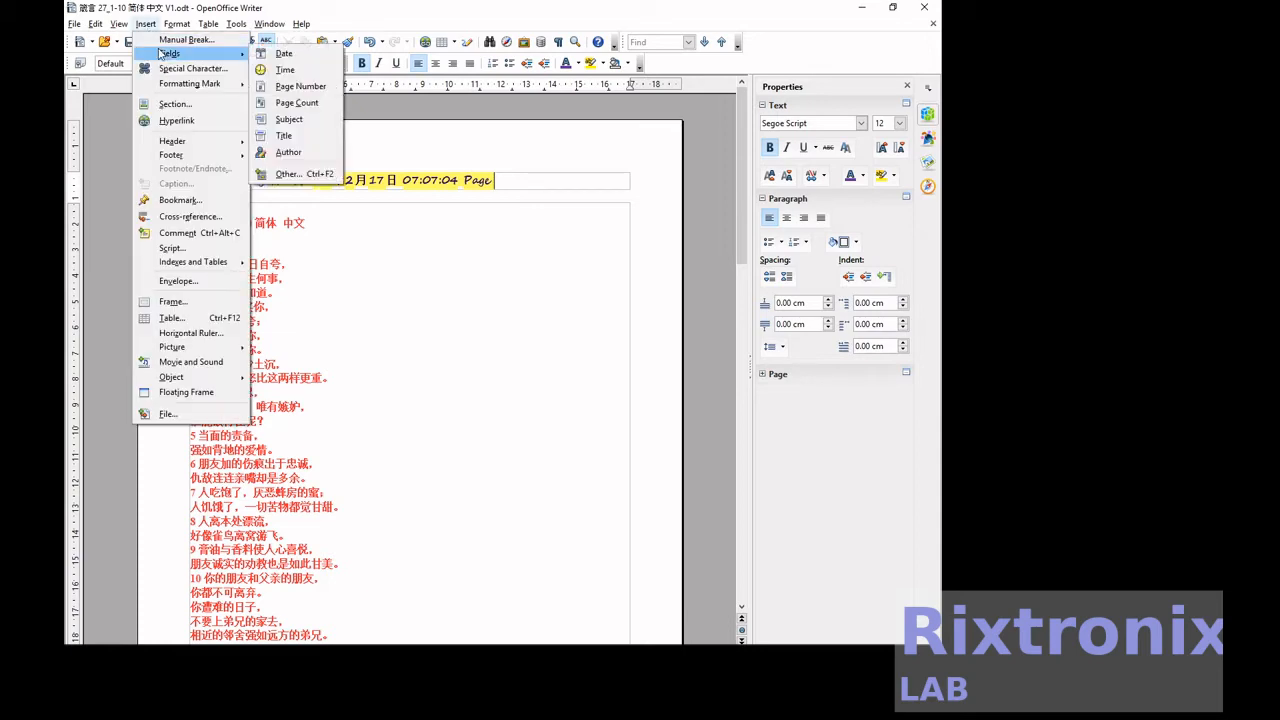
pyautogui.click(302, 86)
pyautogui.write('of')
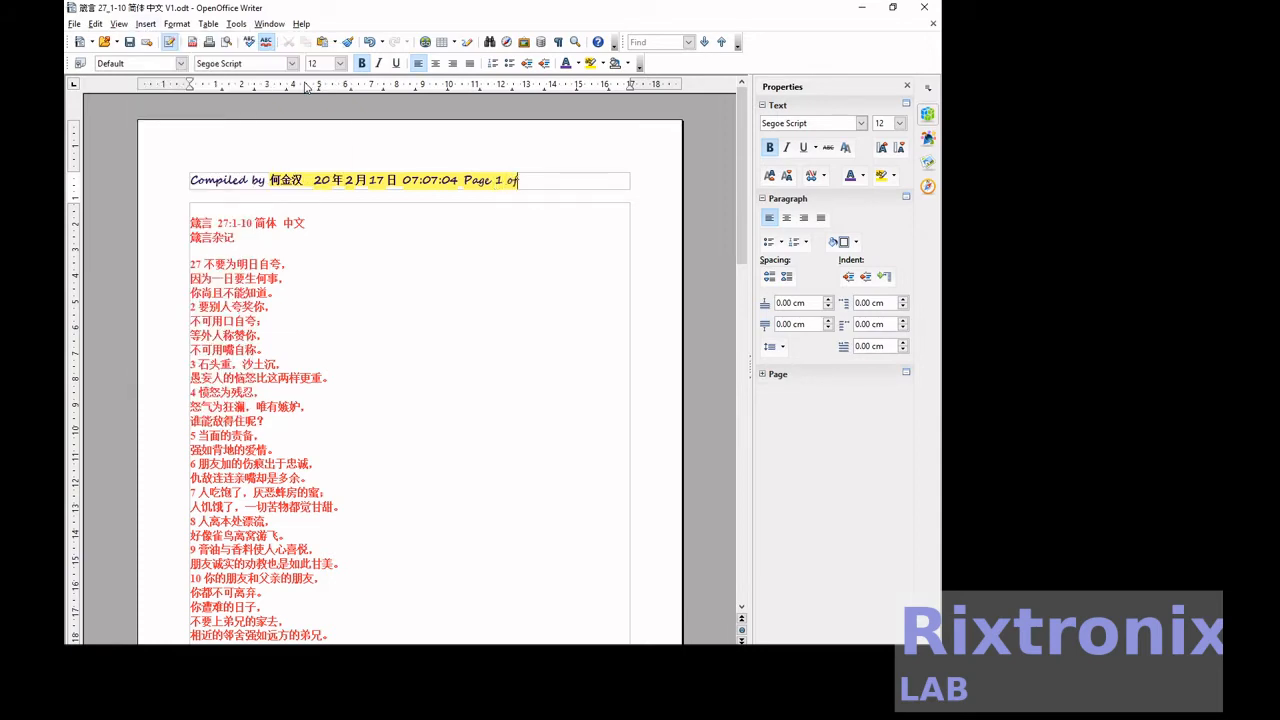
pyautogui.click(148, 26)
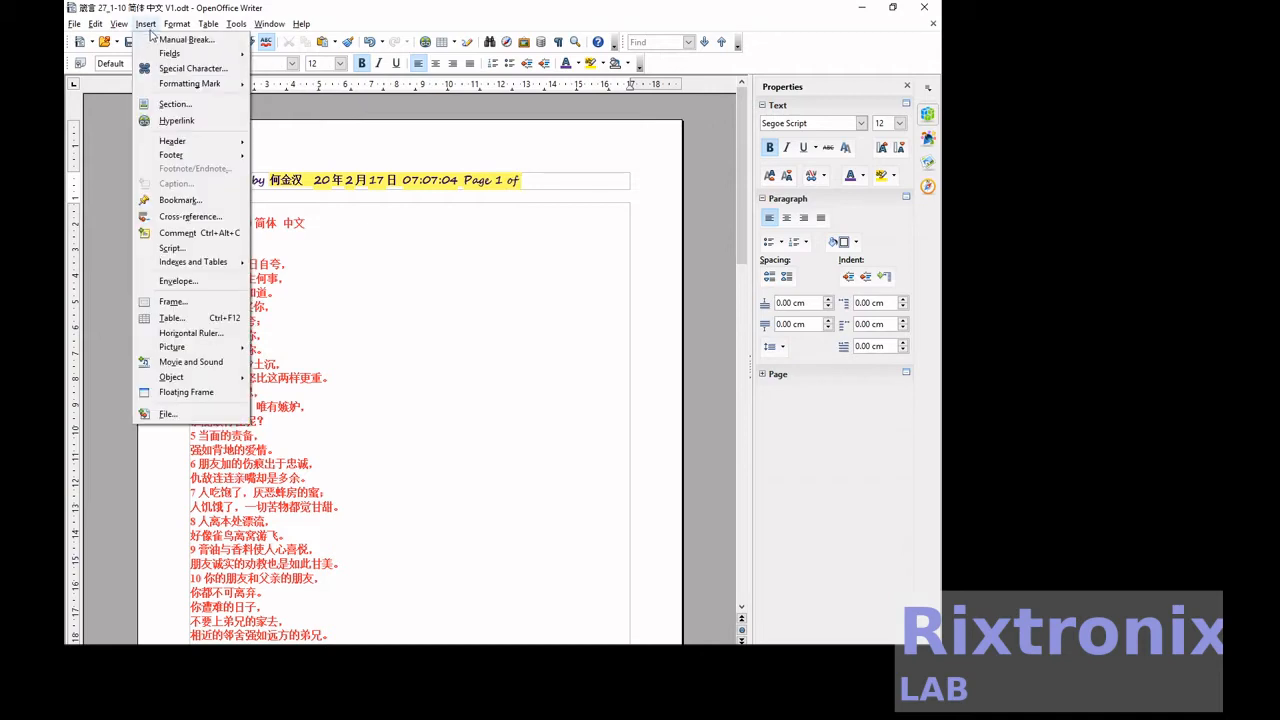
pyautogui.moveTo(168, 53)
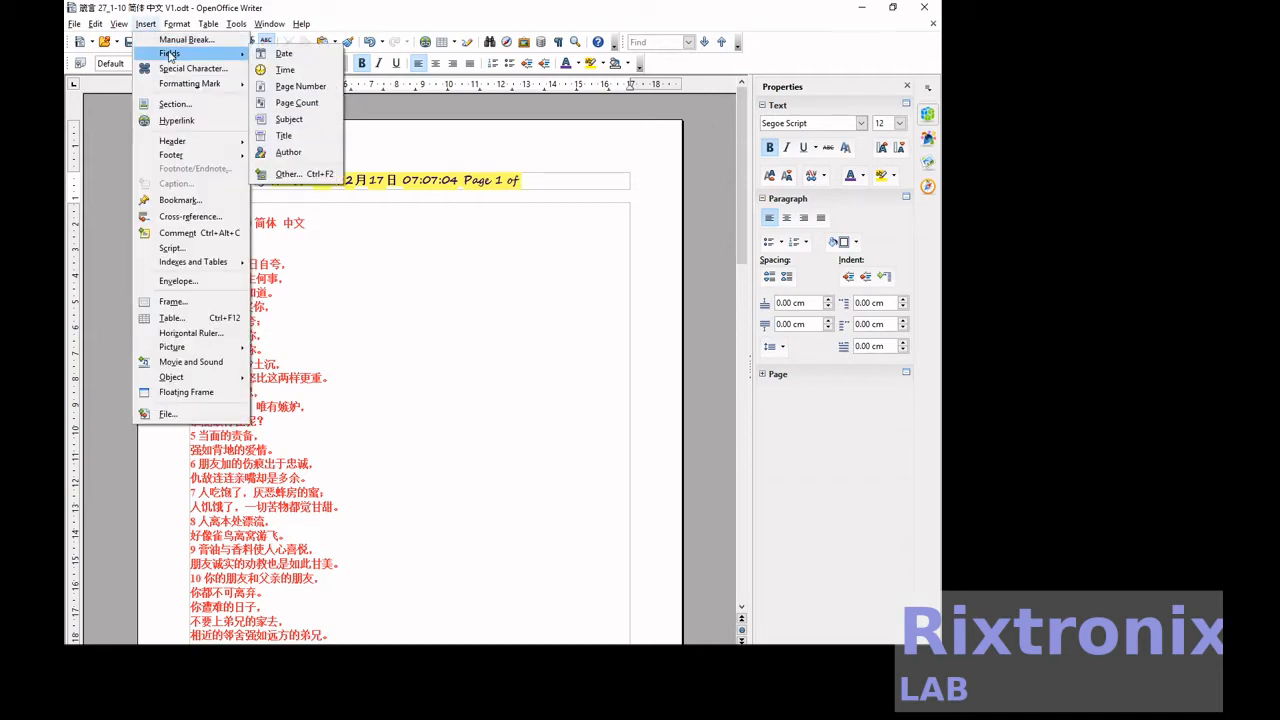
pyautogui.click(325, 102)
pyautogui.click(130, 43)
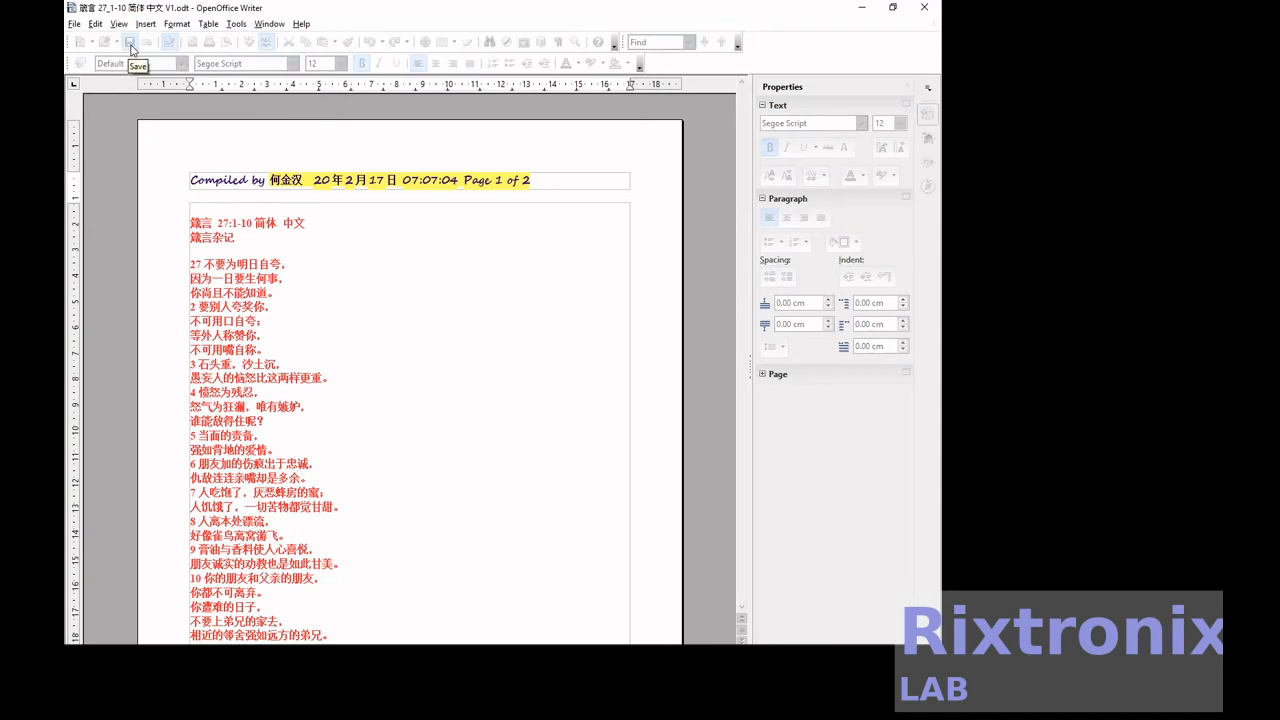
pyautogui.scroll(-15, 408, 406)
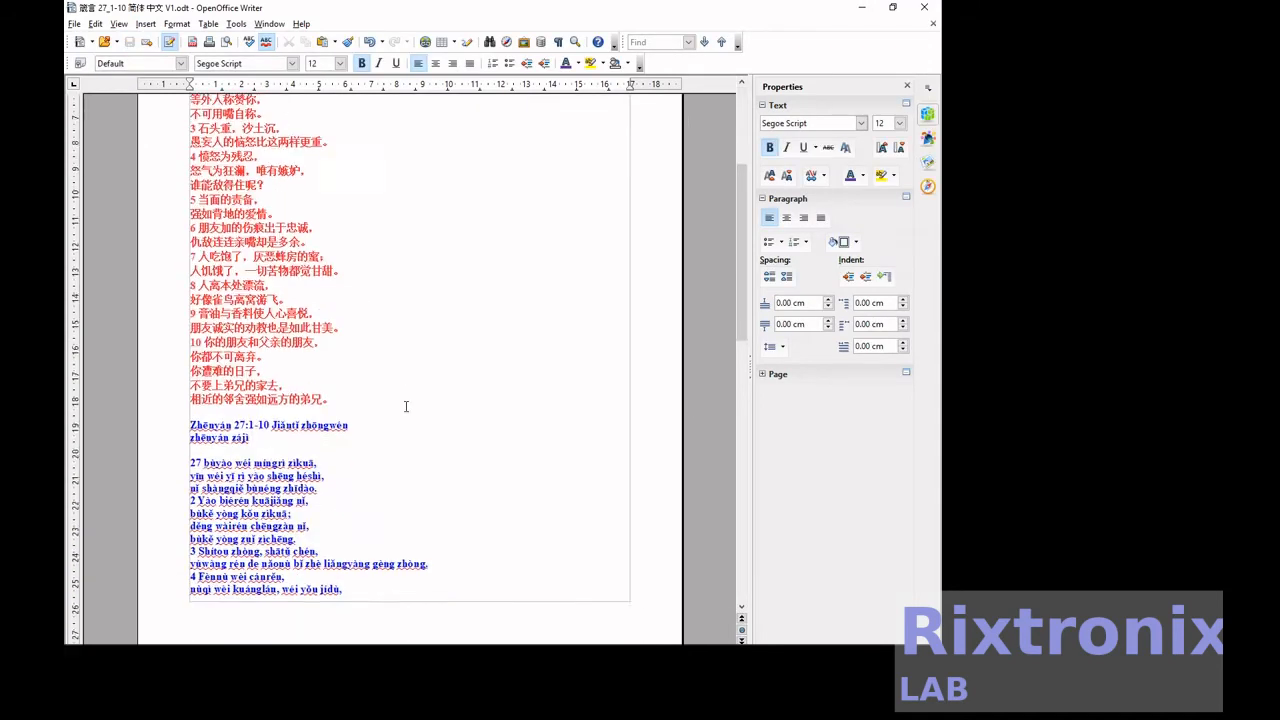
pyautogui.scroll(-7, 406, 406)
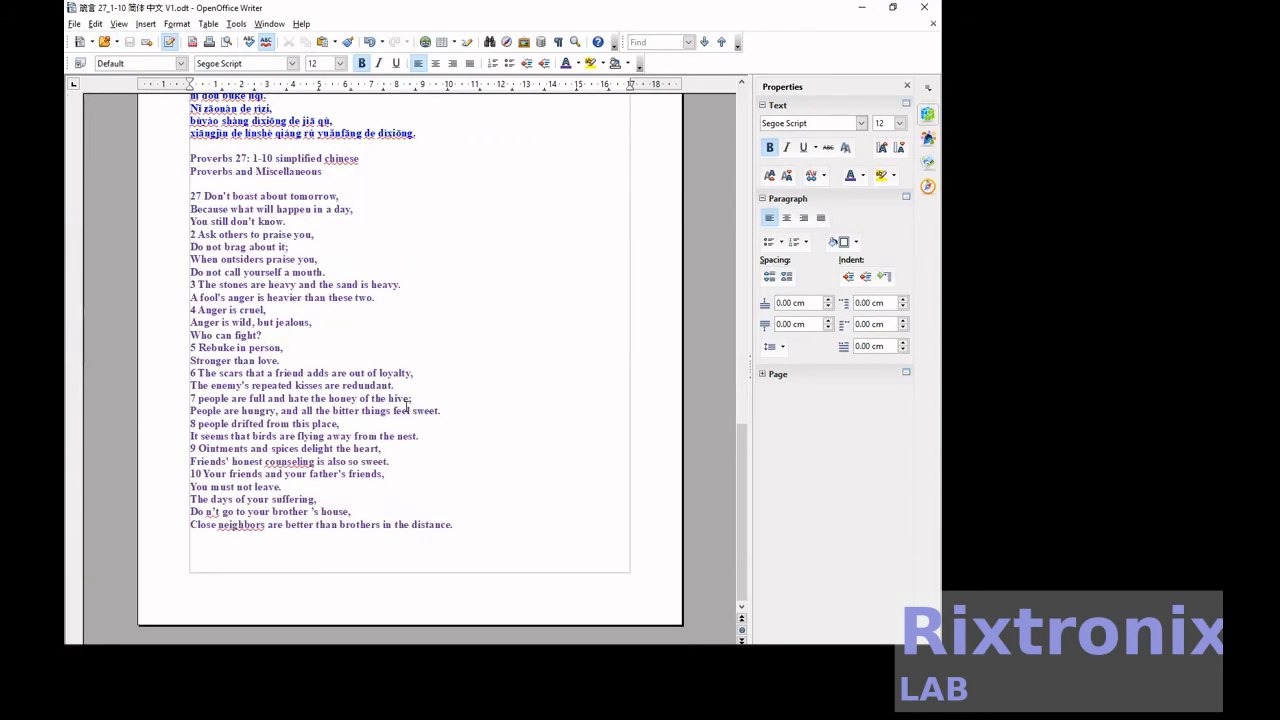
pyautogui.scroll(20, 406, 406)
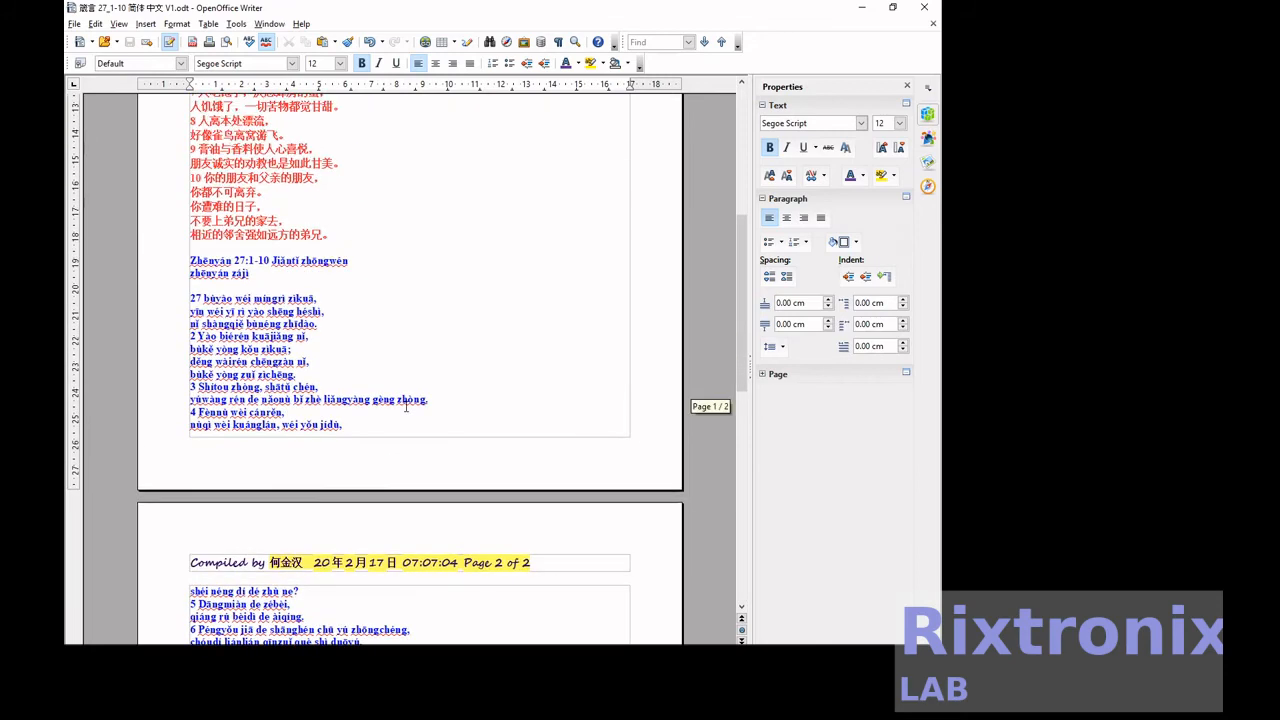
pyautogui.scroll(1, 406, 406)
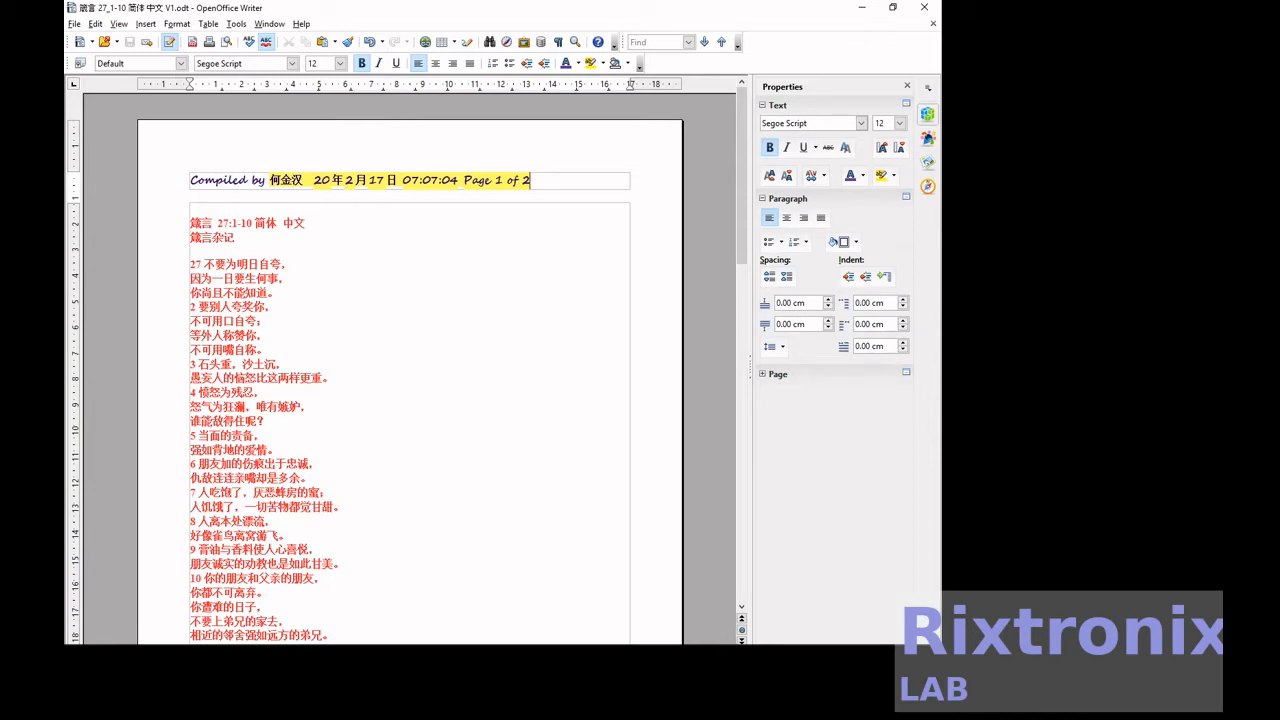
# Move the pinyin title "Zhēnyán 27:1-10 Jiǎntǐ zhōngwén" to its own line directly below the Chinese title
pyautogui.scroll(-3, 400, 600)
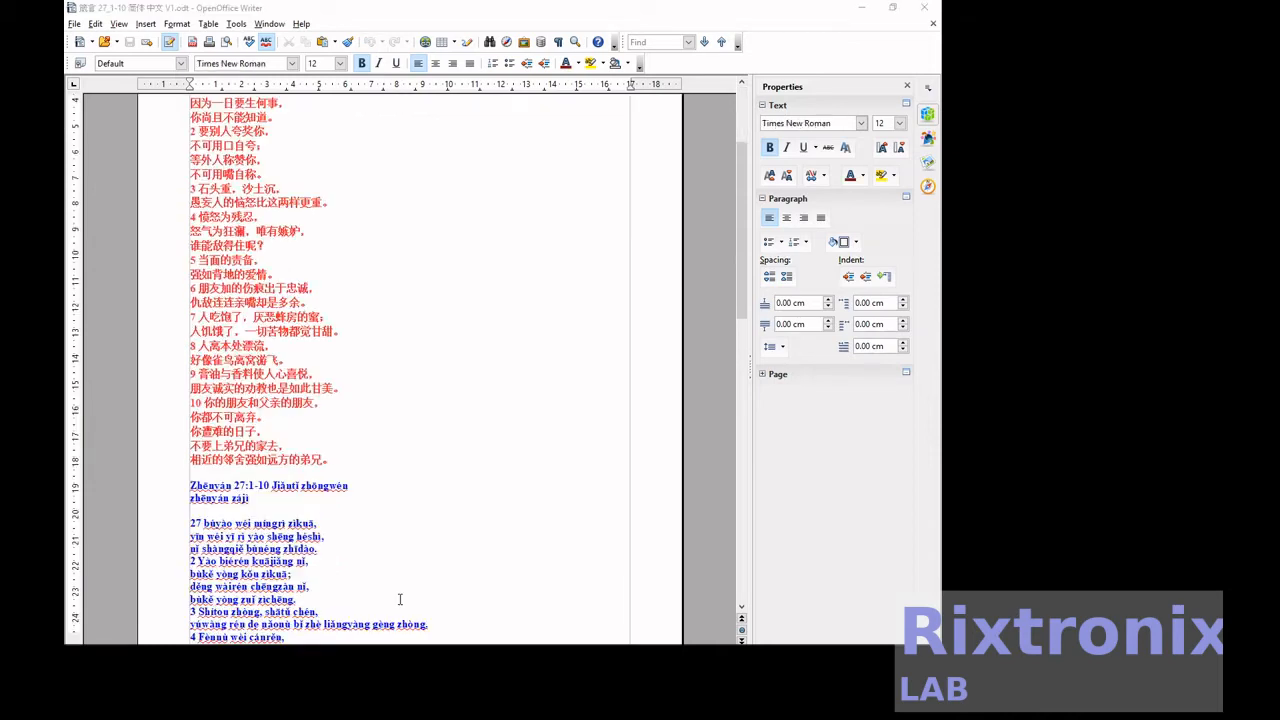
pyautogui.scroll(1, 400, 600)
pyautogui.click(391, 552)
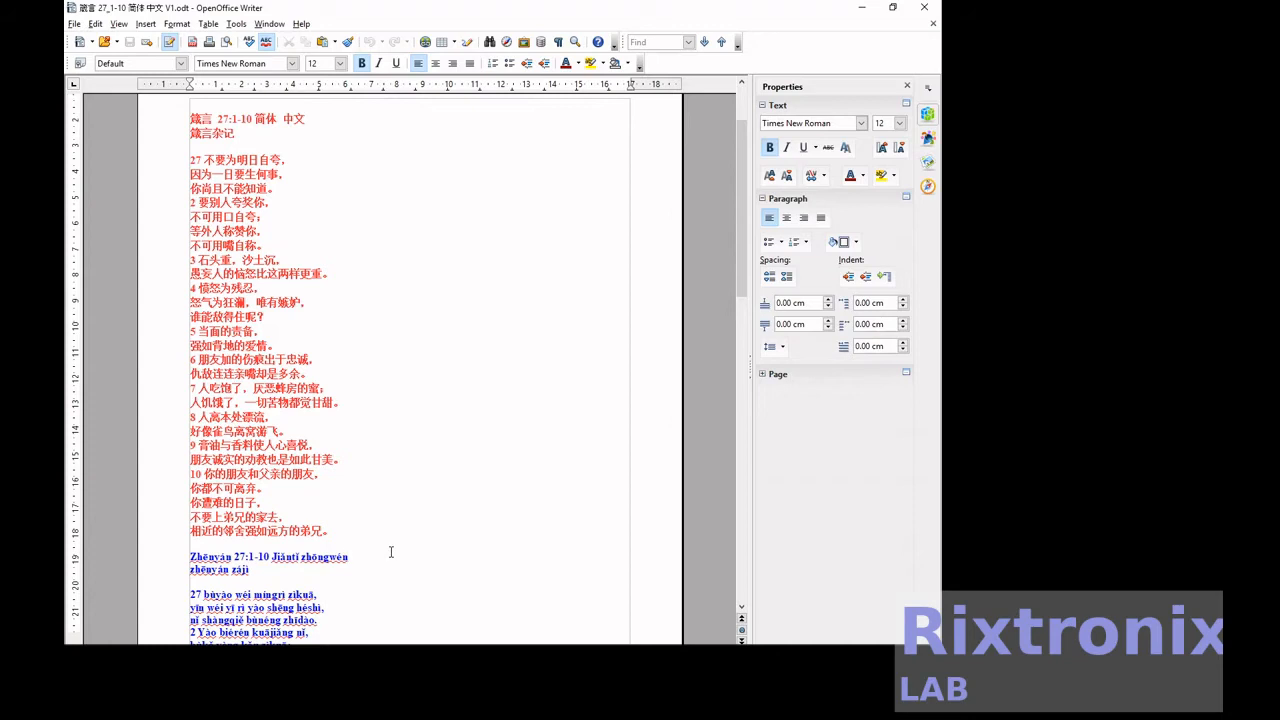
pyautogui.hotkey('shift', 'Home')
pyautogui.hotkey('ctrl', 'c')
pyautogui.press('Delete')
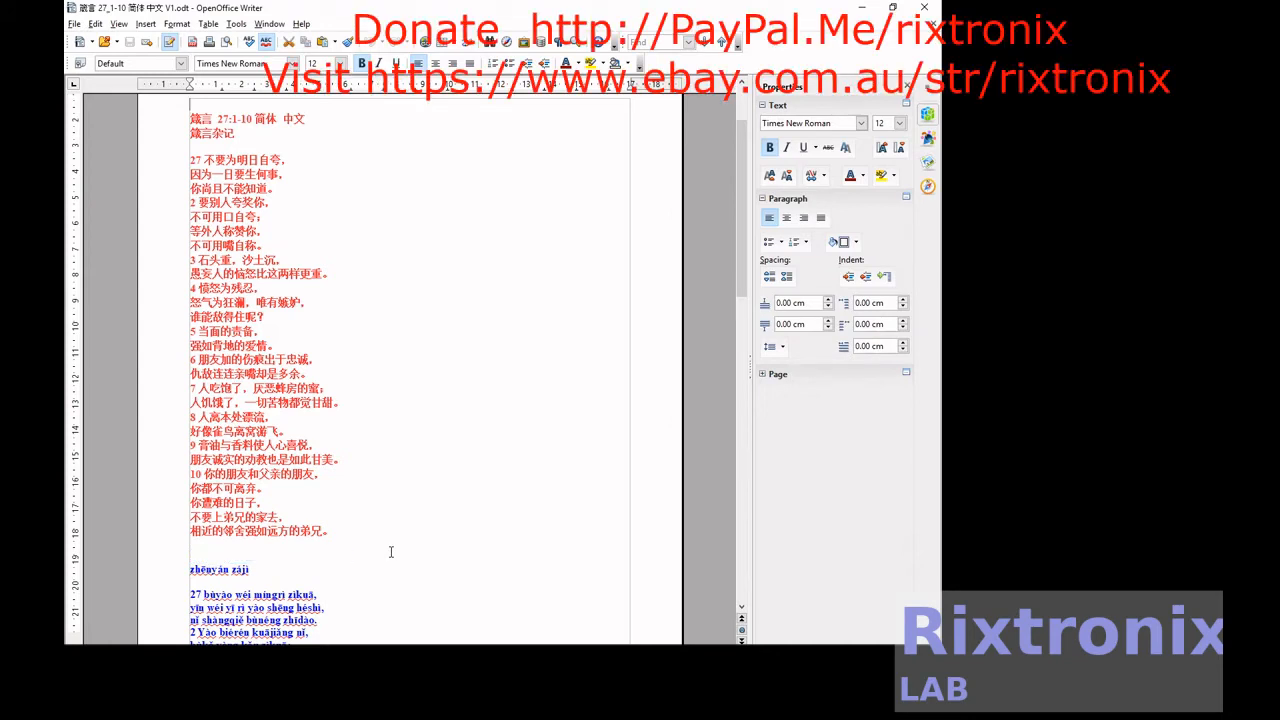
pyautogui.scroll(2, 391, 552)
pyautogui.press('Return')
pyautogui.hotkey('ctrl', 'v')
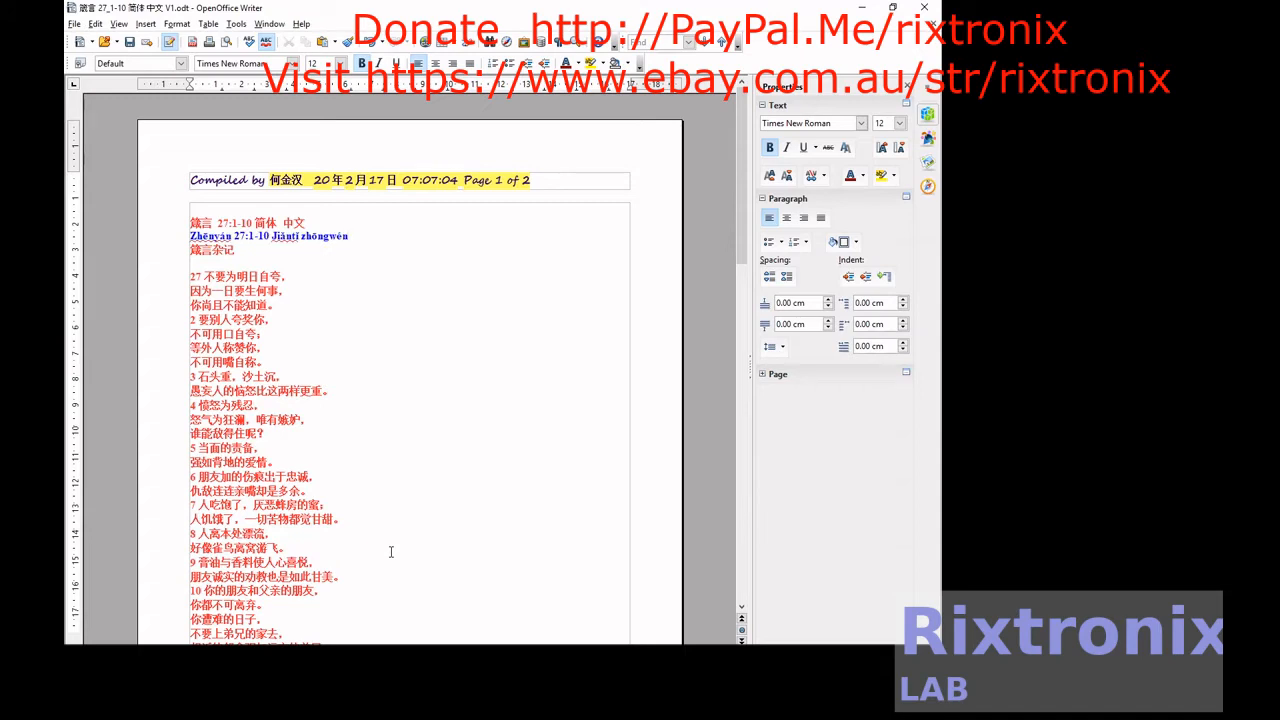
# Move the pinyin subtitle "zhēnyán zájì" to its own line directly below the Chinese subtitle 箴言杂记
pyautogui.press('Down')
pyautogui.press('Down')
pyautogui.press('Down')
pyautogui.press('Down')
pyautogui.press('Down')
pyautogui.press('Down')
pyautogui.press('Down')
pyautogui.press('Down')
pyautogui.press('Down')
pyautogui.scroll(-3, 391, 552)
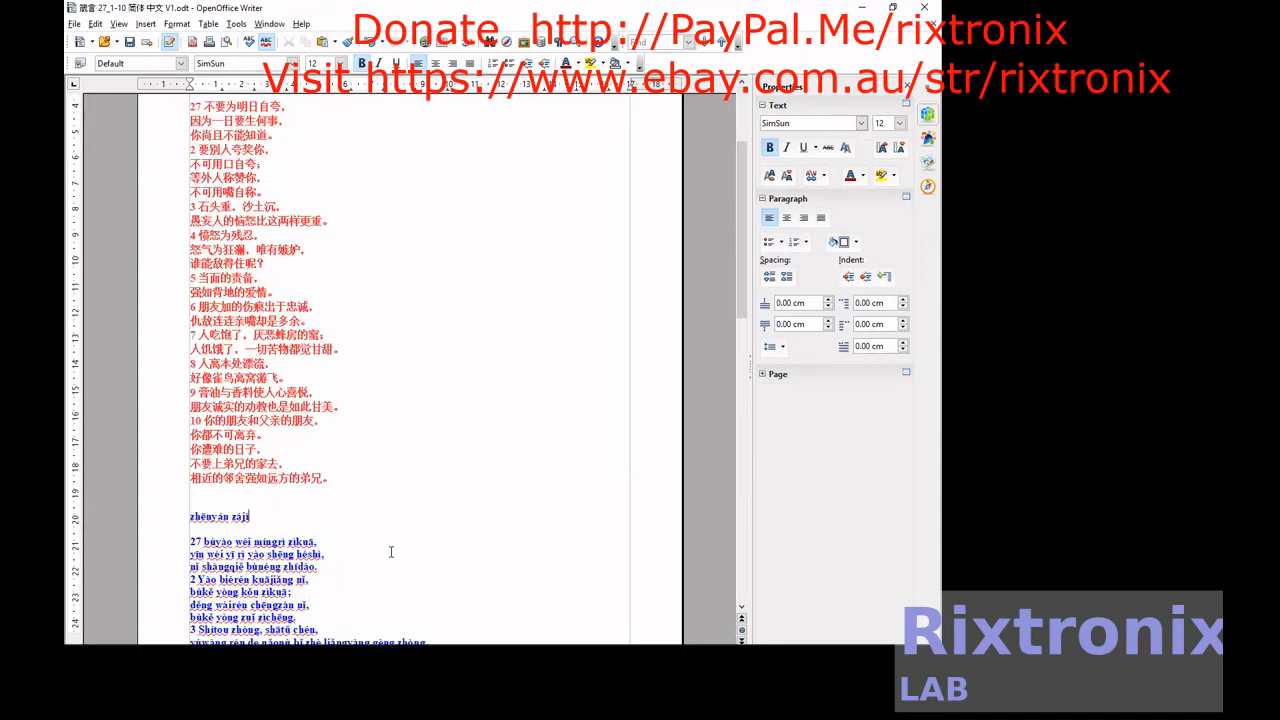
pyautogui.hotkey('shift', 'Home')
pyautogui.hotkey('ctrl', 'c')
pyautogui.scroll(3, 391, 552)
pyautogui.click(391, 552)
pyautogui.press('Return')
pyautogui.hotkey('ctrl', 'v')
# Move the three pinyin lines of the first verse to directly below its three Chinese lines, leaving a blank line before verse 2
pyautogui.scroll(-3, 391, 552)
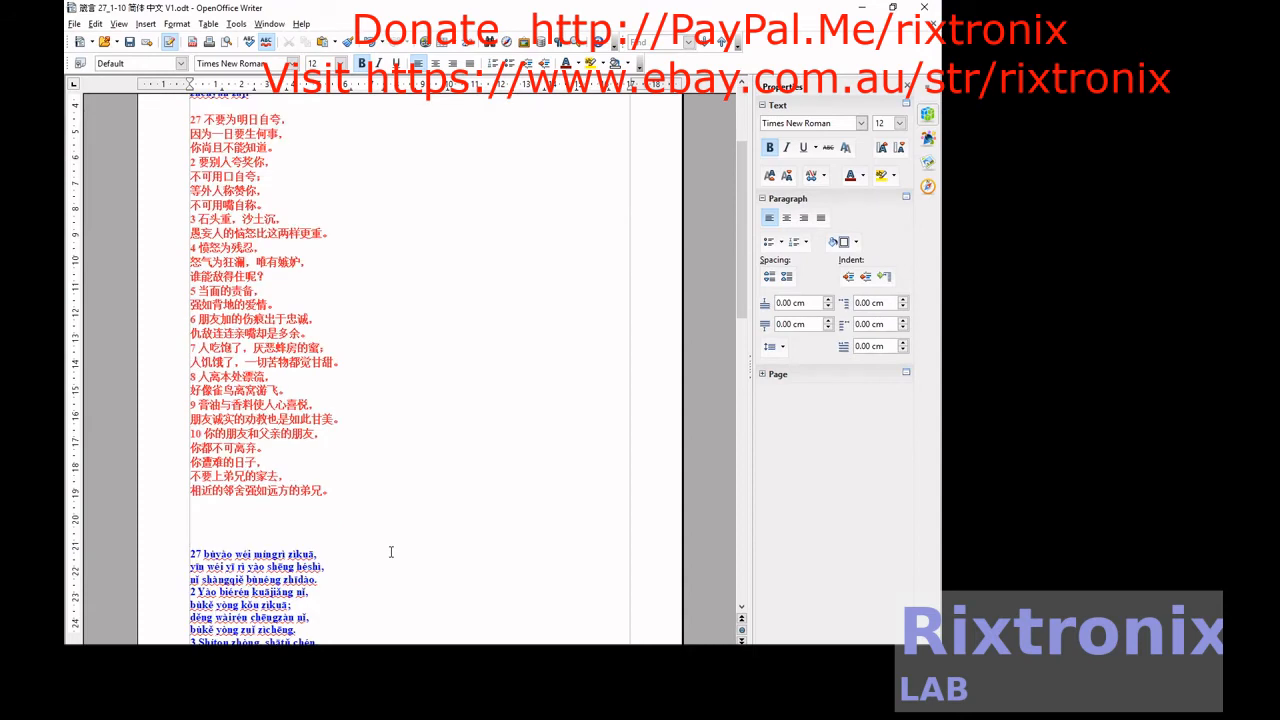
pyautogui.tripleClick(391, 552)
pyautogui.press('Up')
pyautogui.hotkey('shift', 'Down')
pyautogui.hotkey('shift', 'Down')
pyautogui.hotkey('shift', 'Down')
pyautogui.hotkey('ctrl', 'c')
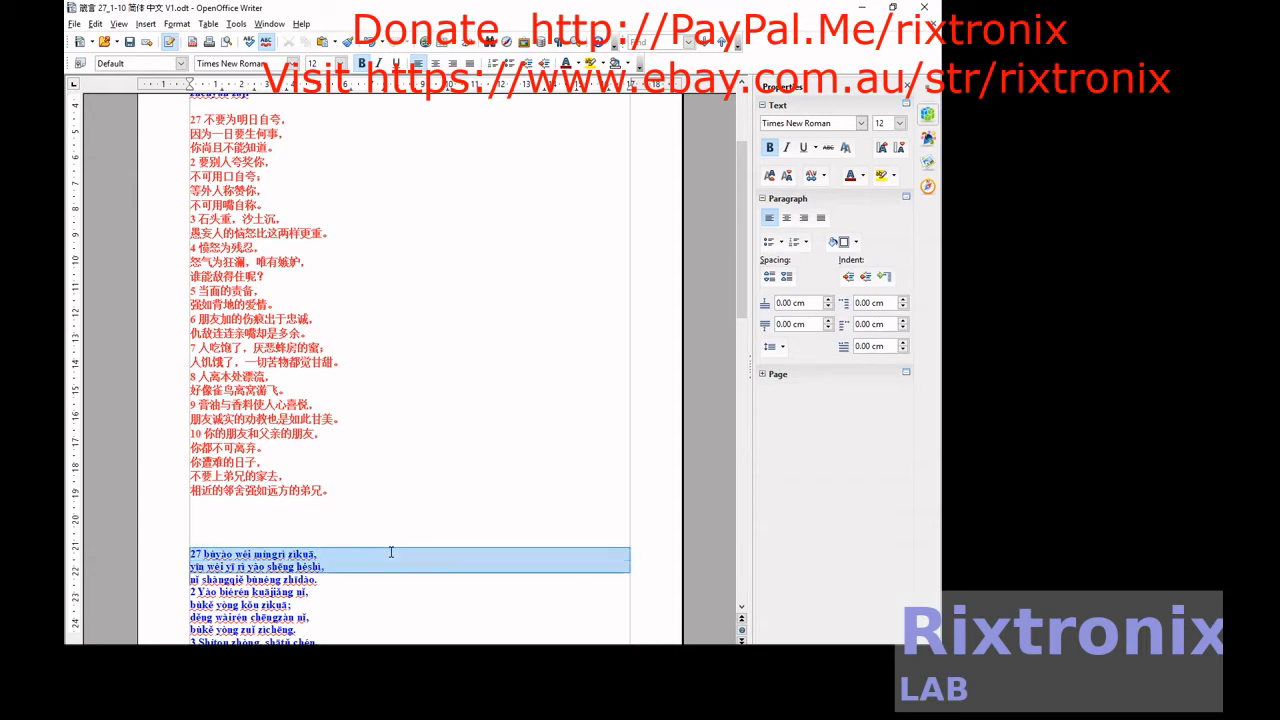
pyautogui.press('Delete')
pyautogui.press('Up')
pyautogui.press('Up')
pyautogui.press('Up')
pyautogui.press('Up')
pyautogui.press('Up')
pyautogui.press('Up')
pyautogui.press('Up')
pyautogui.press('Up')
pyautogui.press('Up')
pyautogui.press('Up')
pyautogui.press('Up')
pyautogui.press('Up')
pyautogui.press('Up')
pyautogui.press('Up')
pyautogui.press('Up')
pyautogui.press('Up')
pyautogui.press('Up')
pyautogui.press('Up')
pyautogui.press('Up')
pyautogui.press('Up')
pyautogui.press('Up')
pyautogui.press('Up')
pyautogui.press('Up')
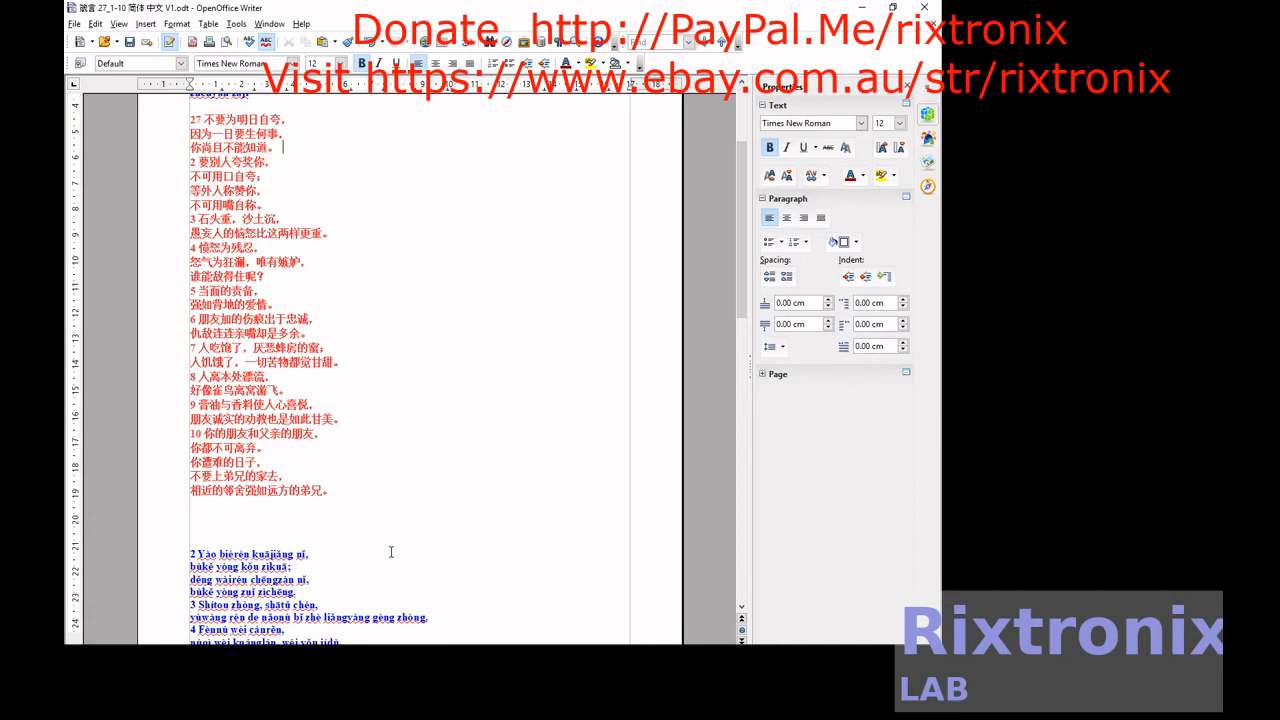
pyautogui.hotkey('ctrl', 'v')
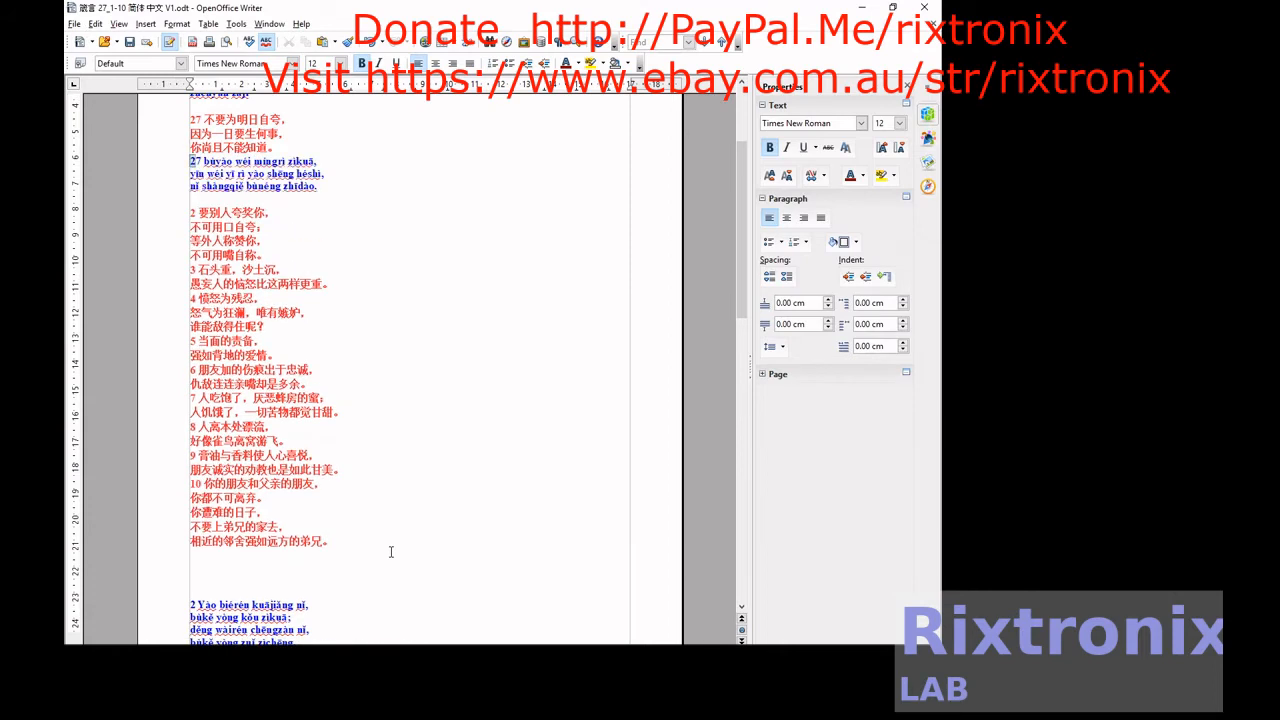
# Renumber the first verse as 1 in both its pinyin and its Chinese text
pyautogui.write('1')
pyautogui.press('Up')
pyautogui.press('Up')
pyautogui.press('Up')
pyautogui.press('Home')
pyautogui.hotkey('shift', 'Right')
pyautogui.hotkey('shift', 'Right')
pyautogui.write('1')
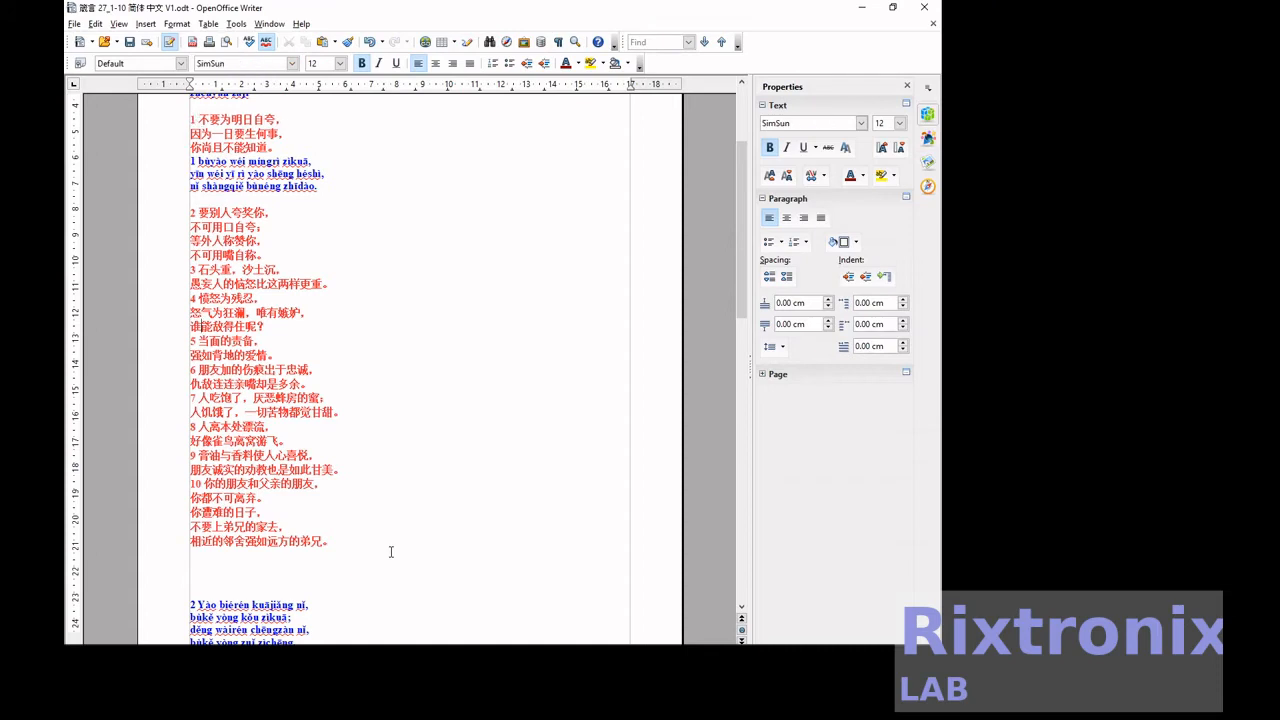
# Move the four pinyin lines of verse 2 to directly below the Chinese verse 2, leaving a blank line before verse 3
pyautogui.press('Down')
pyautogui.press('Down')
pyautogui.press('Down')
pyautogui.press('Down')
pyautogui.press('Down')
pyautogui.press('Down')
pyautogui.press('Down')
pyautogui.press('Down')
pyautogui.press('Down')
pyautogui.press('Down')
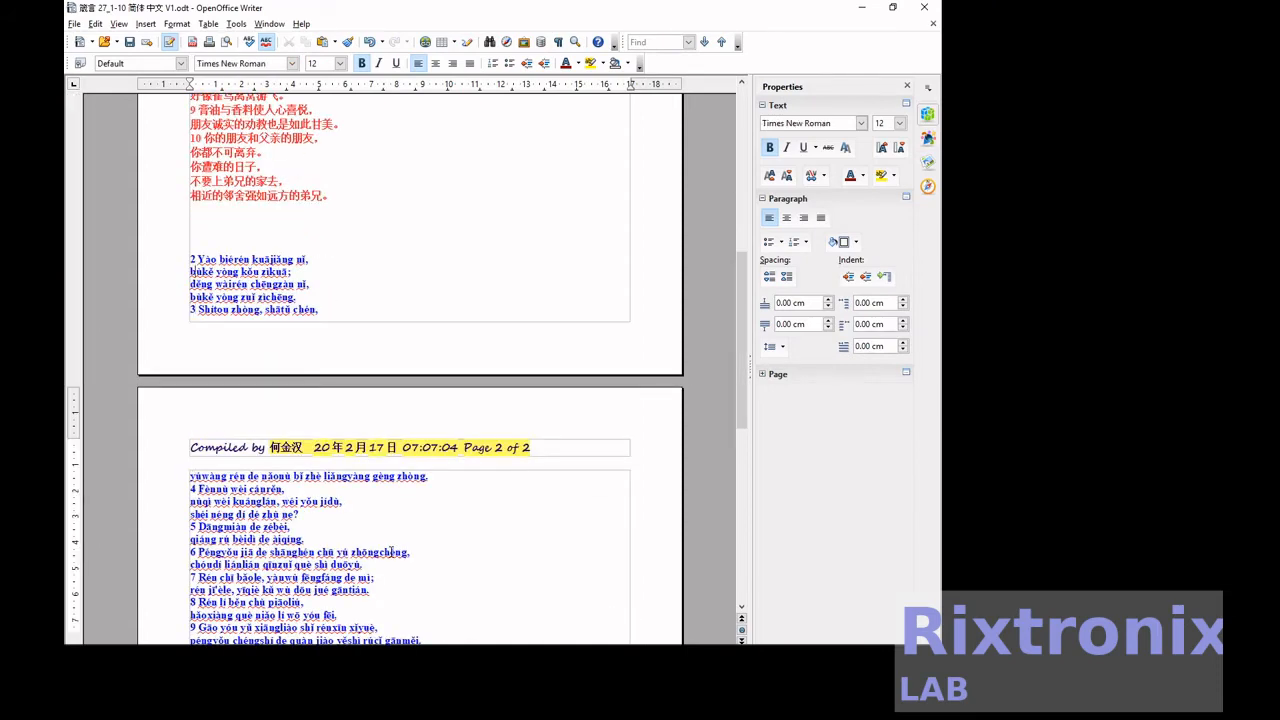
pyautogui.press('Home')
pyautogui.hotkey('shift', 'Down')
pyautogui.hotkey('shift', 'Down')
pyautogui.hotkey('shift', 'Down')
pyautogui.hotkey('shift', 'End')
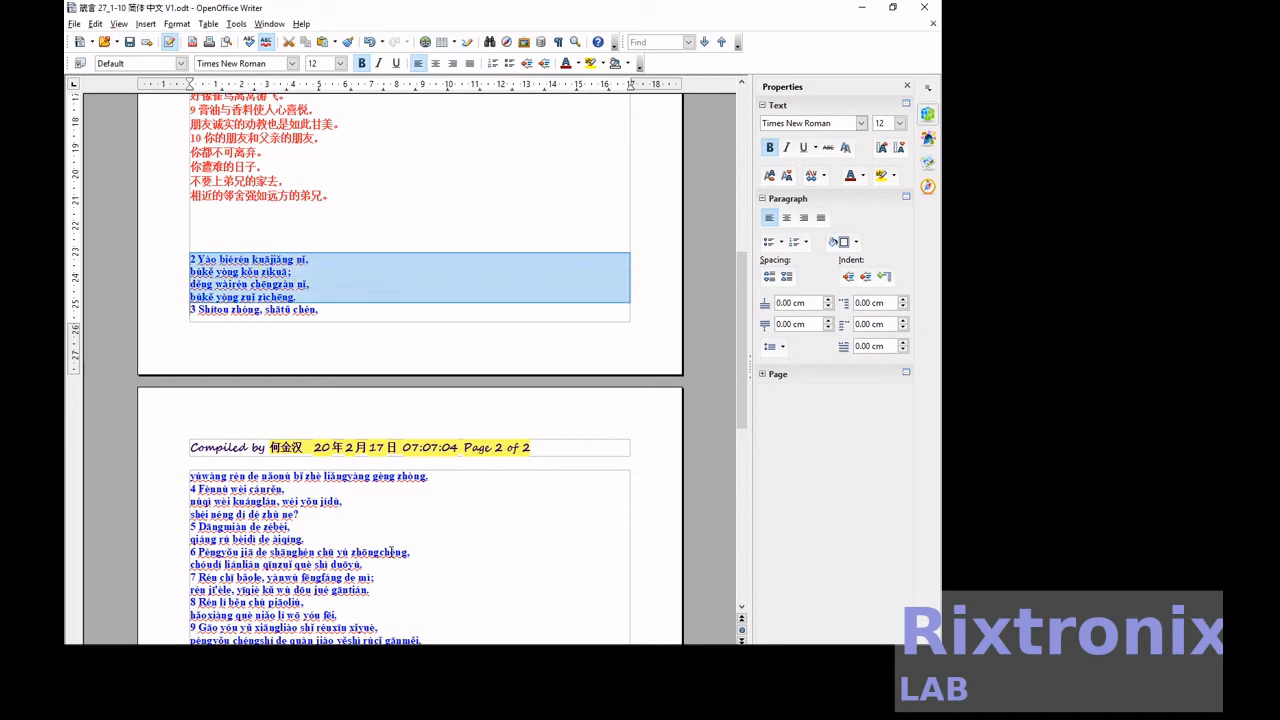
pyautogui.hotkey('ctrl', 'Home')
pyautogui.press('Down')
pyautogui.press('Down')
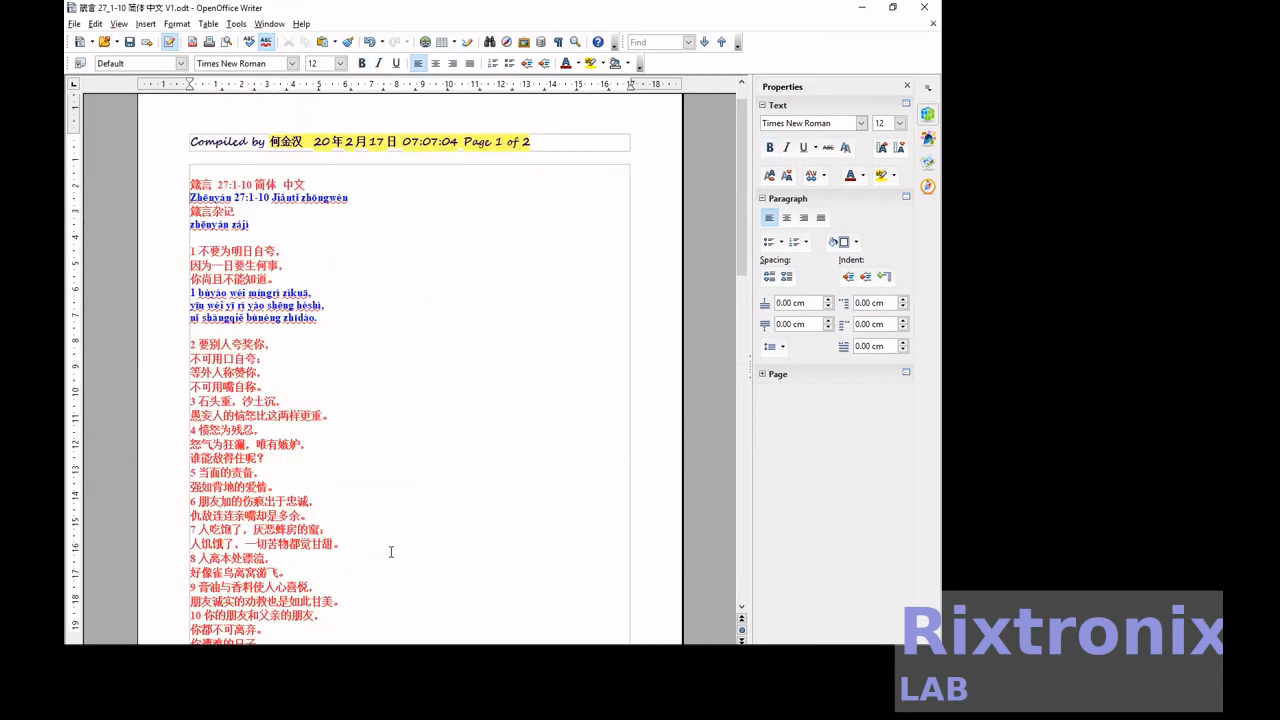
pyautogui.press('Down')
pyautogui.press('Down')
pyautogui.press('Down')
pyautogui.press('Down')
pyautogui.press('Down')
pyautogui.press('Down')
pyautogui.press('Down')
pyautogui.press('Down')
pyautogui.press('Down')
pyautogui.press('End')
pyautogui.press('Return')
pyautogui.write('2 Yào biérén kuājiǎng nǐ, bùkě yòng kǒu zìkuā; děng wàirén chēngzàn nǐ, bùkě yòng zuǐ zìchēng.')
# Move the two pinyin lines of verse 3 to directly below the Chinese verse 3
pyautogui.press('Down')
pyautogui.press('Down')
pyautogui.press('Down')
pyautogui.press('Down')
pyautogui.press('Down')
pyautogui.press('Down')
pyautogui.press('Down')
pyautogui.press('Down')
pyautogui.press('Down')
pyautogui.press('Down')
pyautogui.press('Down')
pyautogui.press('Down')
pyautogui.press('Down')
pyautogui.press('Down')
pyautogui.press('Down')
pyautogui.press('Down')
pyautogui.press('Down')
pyautogui.press('Down')
pyautogui.press('Down')
pyautogui.press('Down')
pyautogui.press('Up')
pyautogui.press('Up')
pyautogui.press('Down')
pyautogui.press('Down')
pyautogui.press('Down')
pyautogui.press('Down')
pyautogui.press('Down')
pyautogui.press('Down')
pyautogui.press('Down')
pyautogui.press('Down')
pyautogui.press('Down')
pyautogui.press('Up')
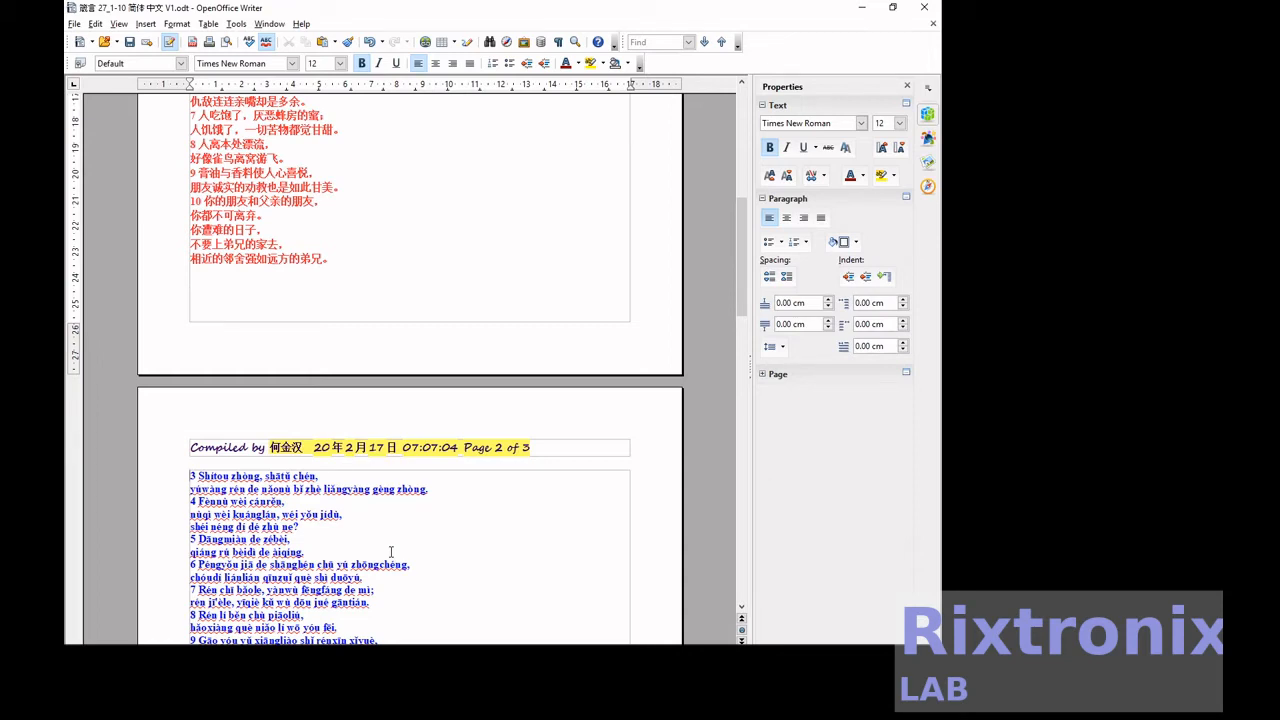
pyautogui.hotkey('shift', 'Down')
pyautogui.hotkey('shift', 'Down')
pyautogui.hotkey('ctrl', 'x')
pyautogui.hotkey('ctrl', 'Home')
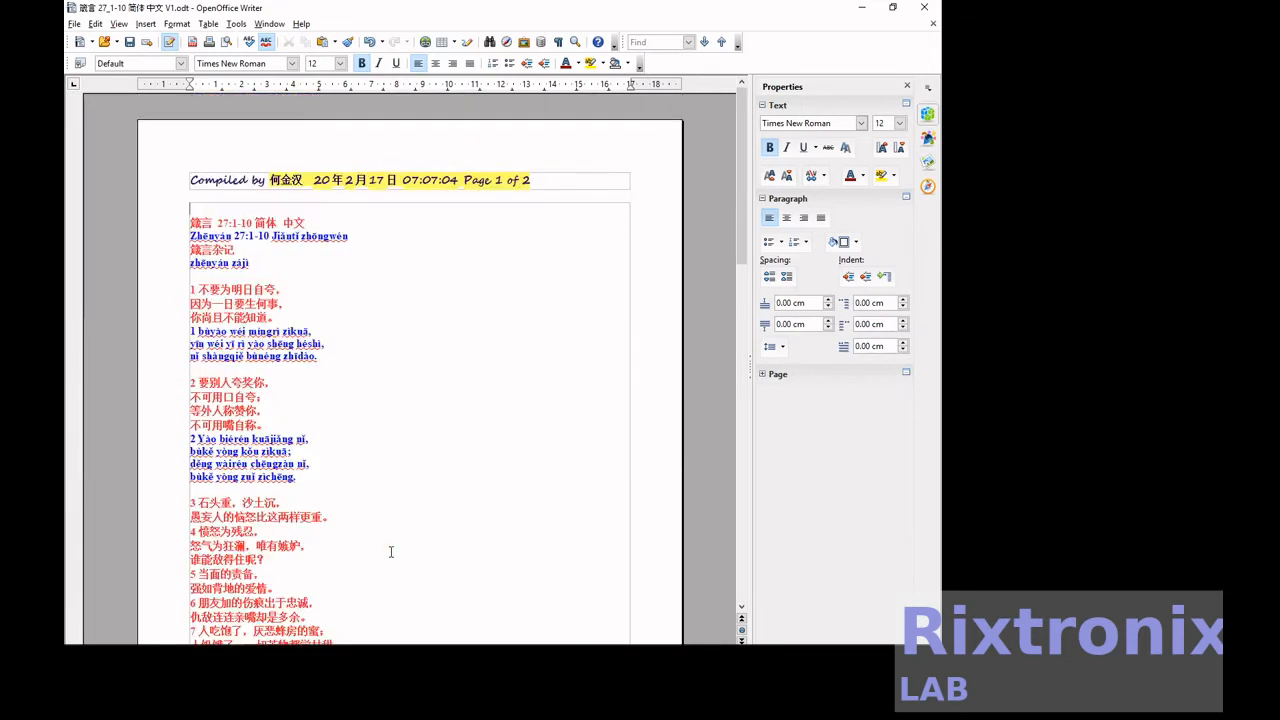
pyautogui.press('Down')
pyautogui.press('Down')
pyautogui.press('Down')
pyautogui.press('Down')
pyautogui.press('Down')
pyautogui.press('Down')
pyautogui.press('Down')
pyautogui.press('Down')
pyautogui.press('Down')
pyautogui.press('Down')
pyautogui.press('Down')
pyautogui.press('Down')
pyautogui.press('Down')
pyautogui.press('Down')
pyautogui.press('Down')
pyautogui.press('Down')
pyautogui.press('Down')
pyautogui.press('Down')
pyautogui.press('Down')
pyautogui.press('Down')
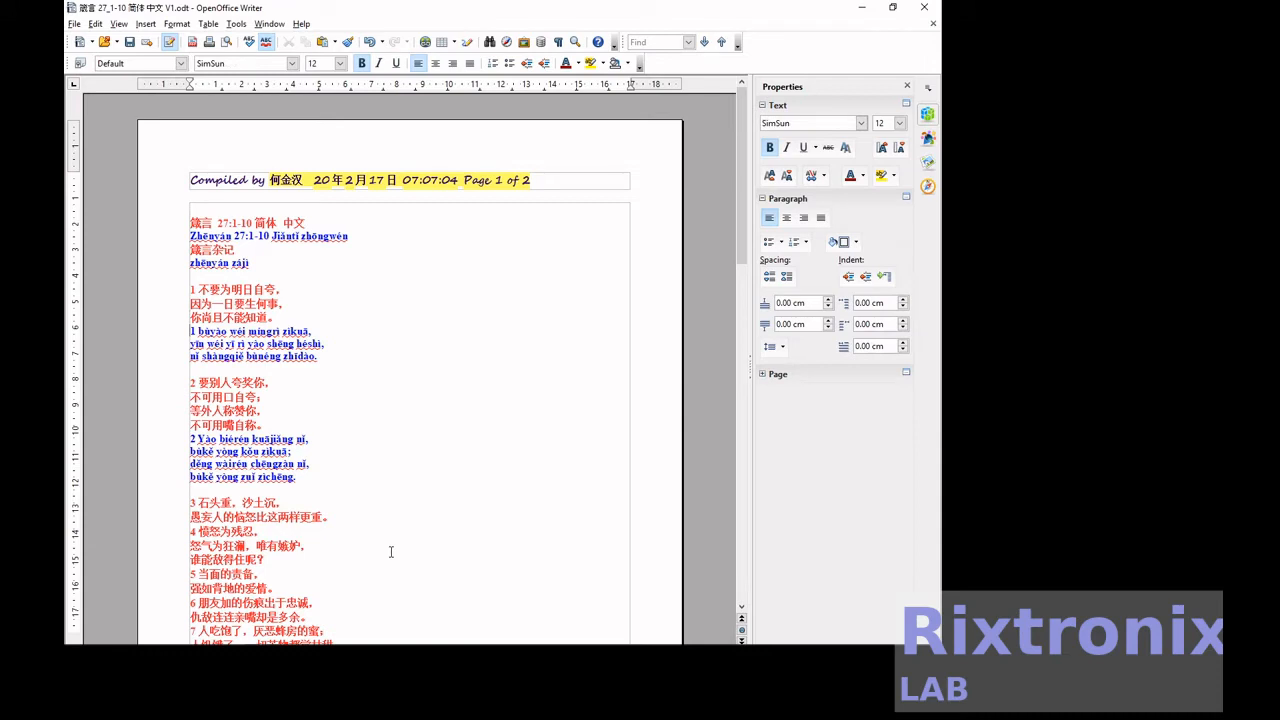
pyautogui.press('Up')
pyautogui.press('End')
pyautogui.press('Return')
pyautogui.hotkey('ctrl', 'v')
# Move the three pinyin lines of verse 4 to directly below the Chinese verse 4, leaving a blank line before verse 5
pyautogui.scroll(-10, 391, 552)
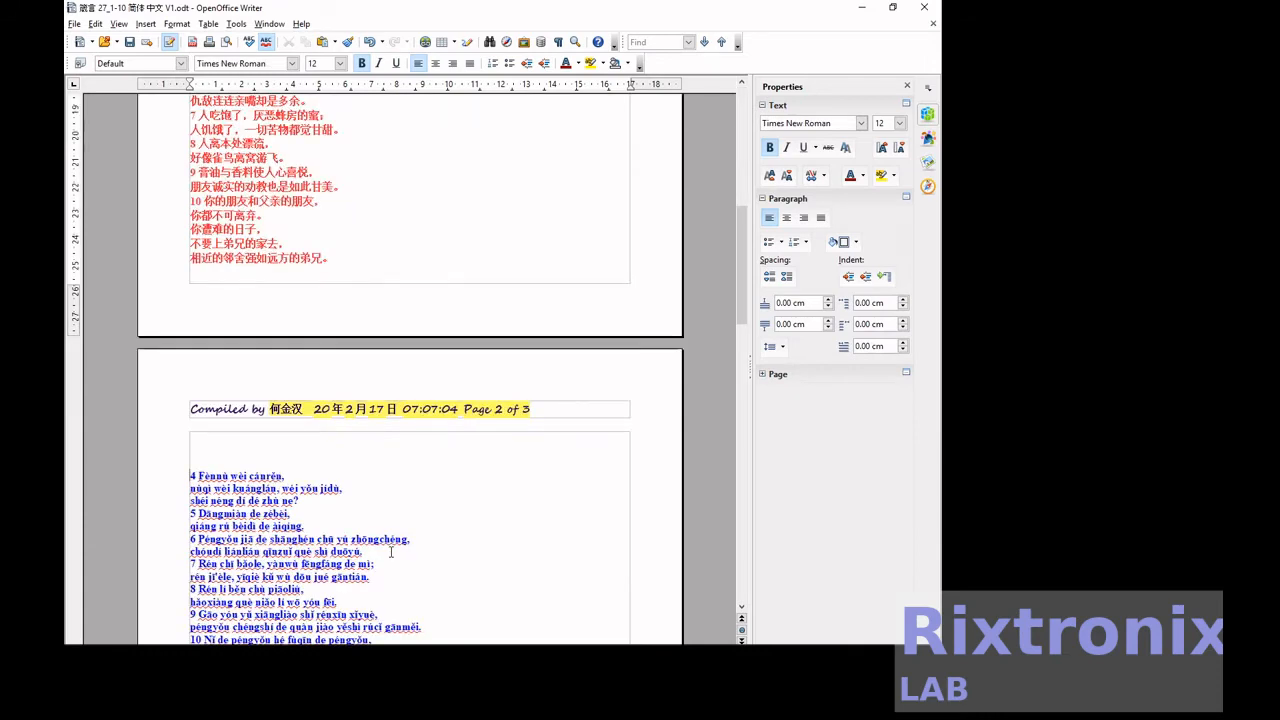
pyautogui.hotkey('shift', 'Down')
pyautogui.hotkey('shift', 'Down')
pyautogui.hotkey('shift', 'Down')
pyautogui.hotkey('ctrl', 'x')
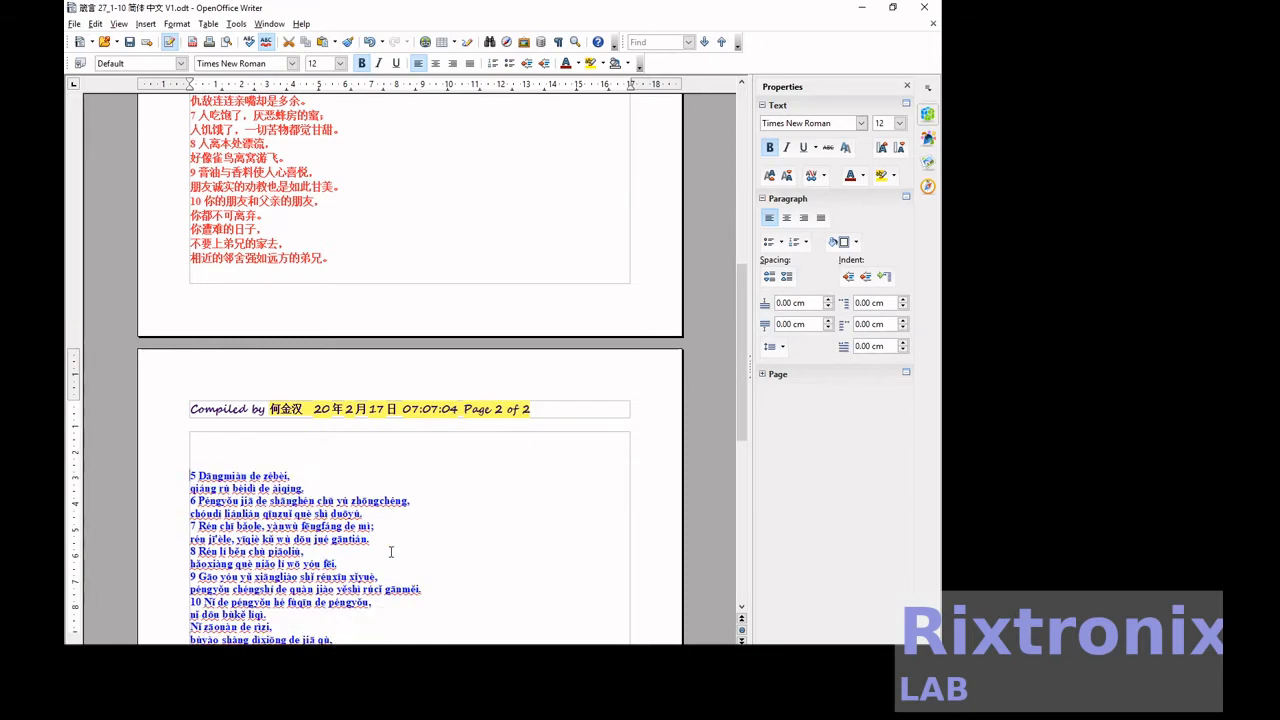
pyautogui.hotkey('ctrl', 'Home')
pyautogui.press('Down')
pyautogui.press('Down')
pyautogui.press('Down')
pyautogui.press('Down')
pyautogui.press('Down')
pyautogui.press('Down')
pyautogui.press('Down')
pyautogui.press('Down')
pyautogui.press('Down')
pyautogui.press('Down')
pyautogui.press('Down')
pyautogui.press('Down')
pyautogui.press('Down')
pyautogui.press('Down')
pyautogui.press('Down')
pyautogui.press('Down')
pyautogui.press('Down')
pyautogui.press('Down')
pyautogui.press('Down')
pyautogui.press('Down')
pyautogui.press('Down')
pyautogui.press('Return')
pyautogui.hotkey('ctrl', 'v')
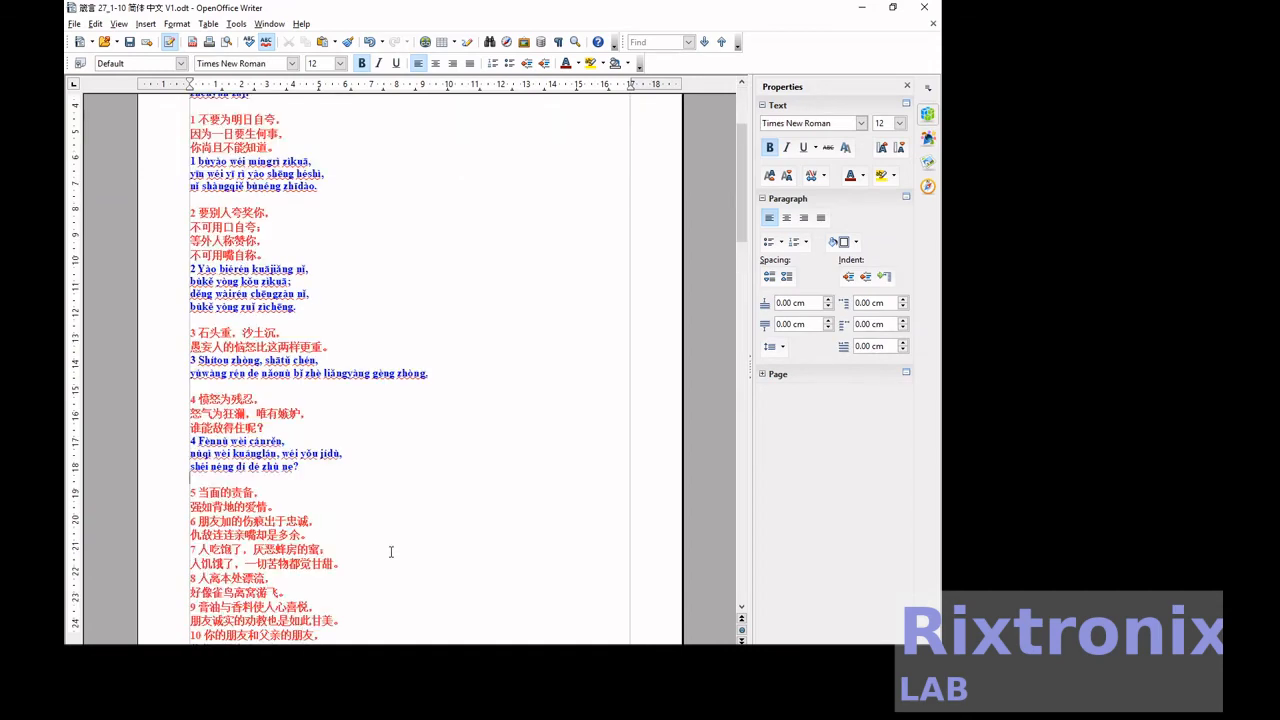
# Move the two pinyin lines of verse 5 to directly below the Chinese verse 5, leaving a blank line before verse 6
pyautogui.press('pagedown')
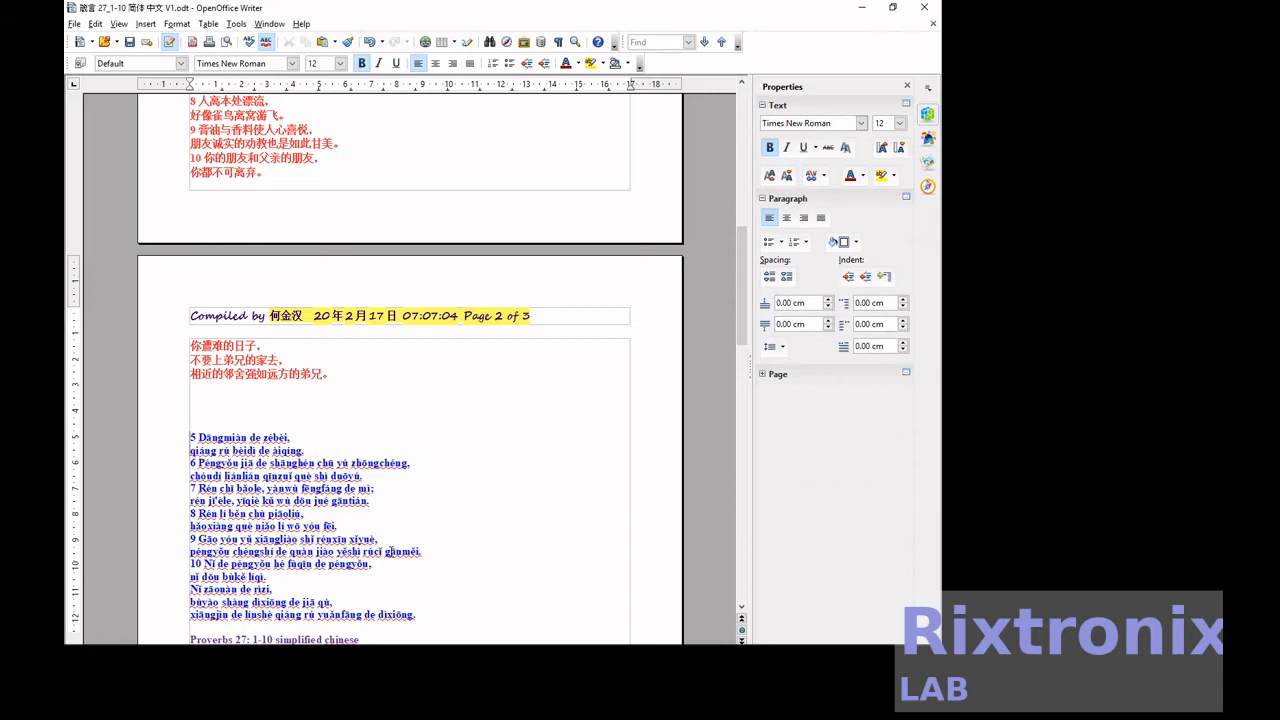
pyautogui.hotkey('shift', 'Down')
pyautogui.hotkey('shift', 'Down')
pyautogui.hotkey('ctrl', 'x')
pyautogui.hotkey('ctrl', 'Home')
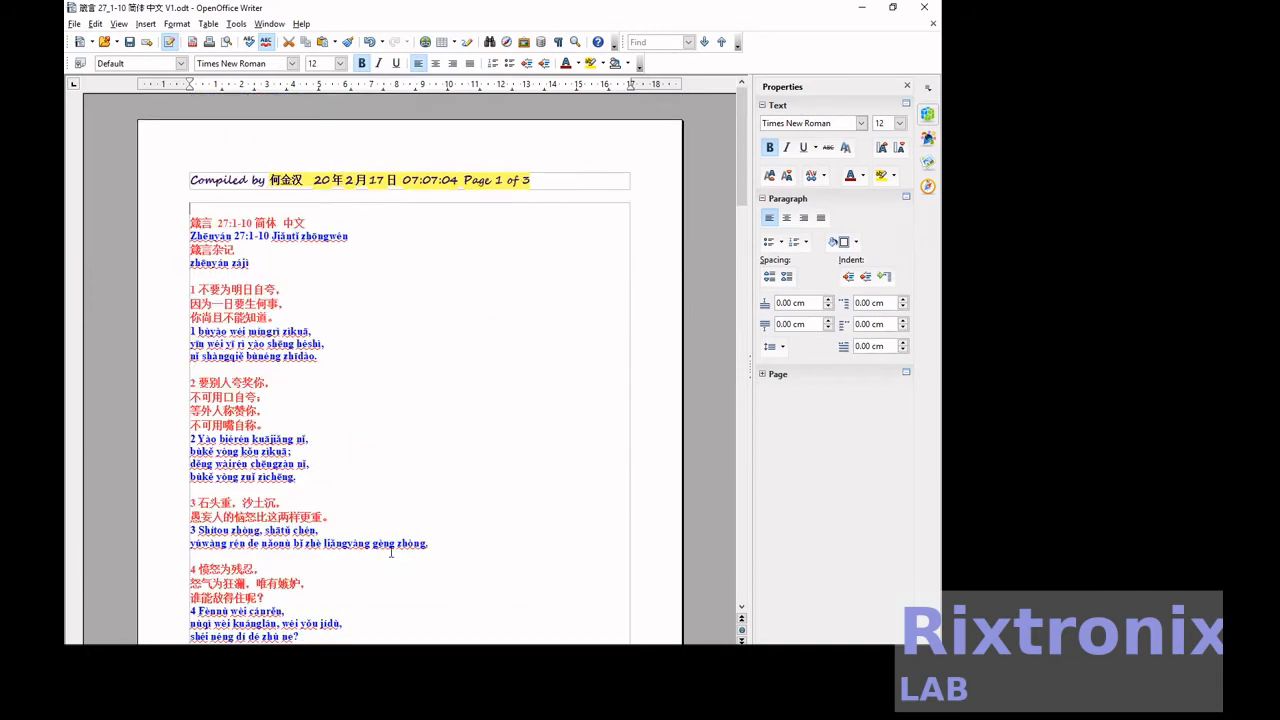
pyautogui.press('Down')
pyautogui.press('Down')
pyautogui.press('Down')
pyautogui.press('Down')
pyautogui.press('Down')
pyautogui.press('Down')
pyautogui.press('Down')
pyautogui.press('Down')
pyautogui.press('Down')
pyautogui.press('Down')
pyautogui.press('Down')
pyautogui.press('Down')
pyautogui.press('Down')
pyautogui.press('Down')
pyautogui.press('Down')
pyautogui.press('Down')
pyautogui.press('Down')
pyautogui.press('Down')
pyautogui.press('Down')
pyautogui.press('Down')
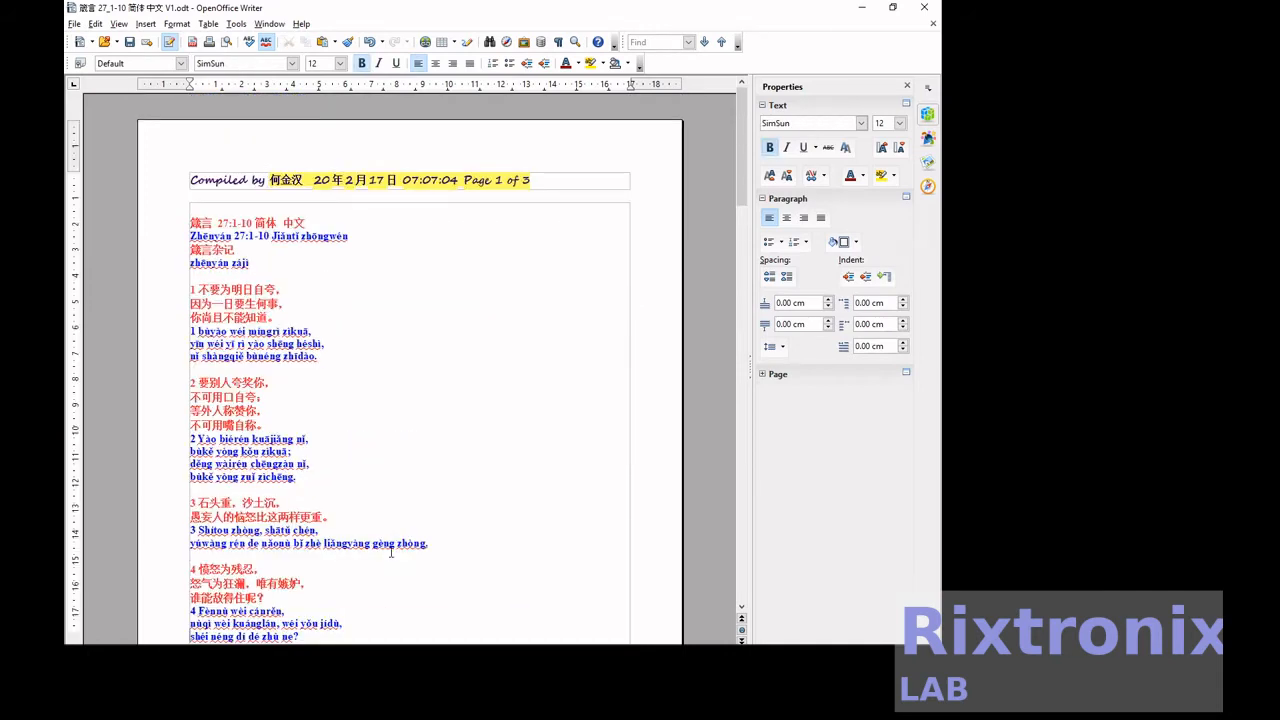
pyautogui.press('Down')
pyautogui.press('Down')
pyautogui.press('Down')
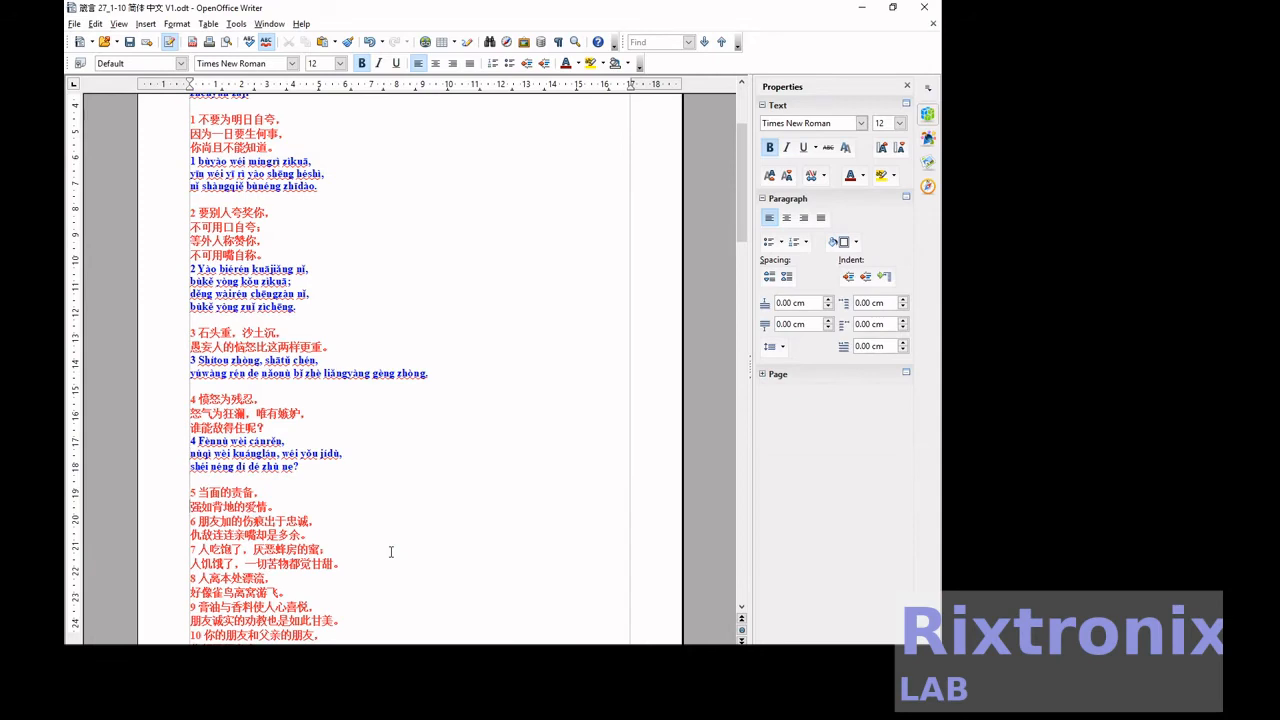
pyautogui.hotkey('ctrl', 'v')
pyautogui.press('Return')
# Move the two pinyin lines of verse 6 to directly below the Chinese verse 6, leaving a blank line before verse 7
pyautogui.press('pagedown')
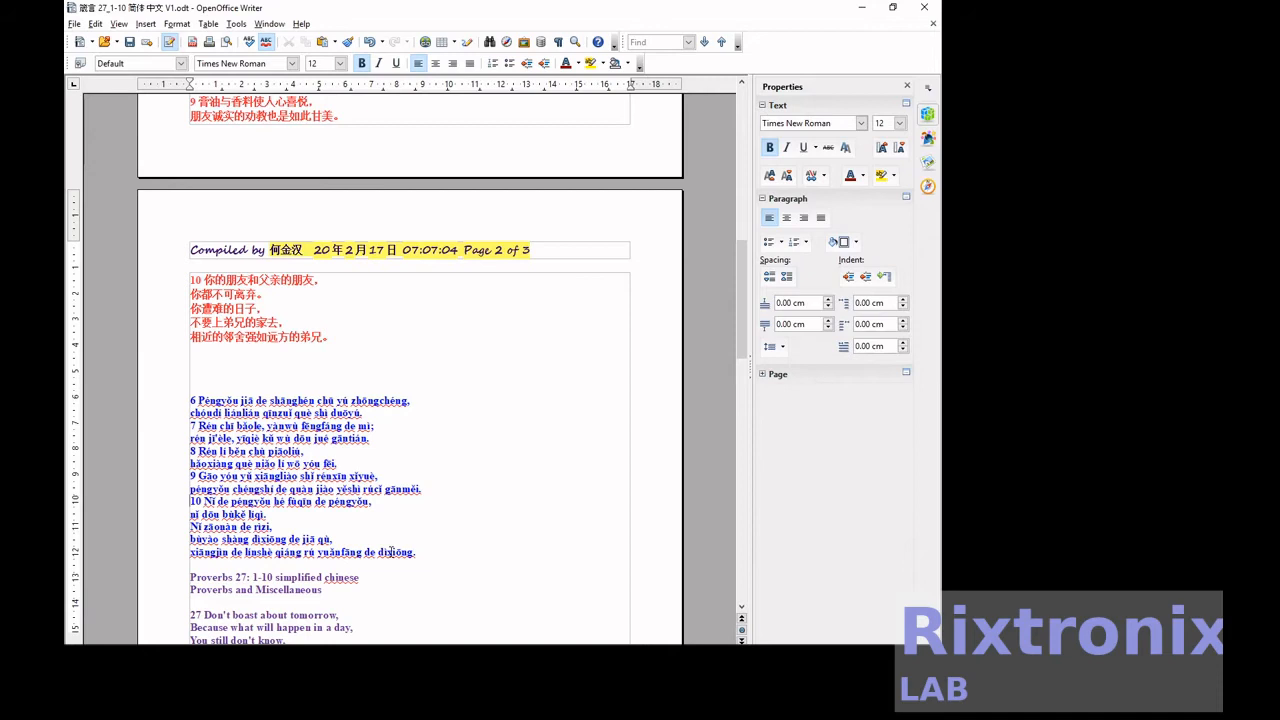
pyautogui.hotkey('shift', 'Down')
pyautogui.hotkey('shift', 'Down')
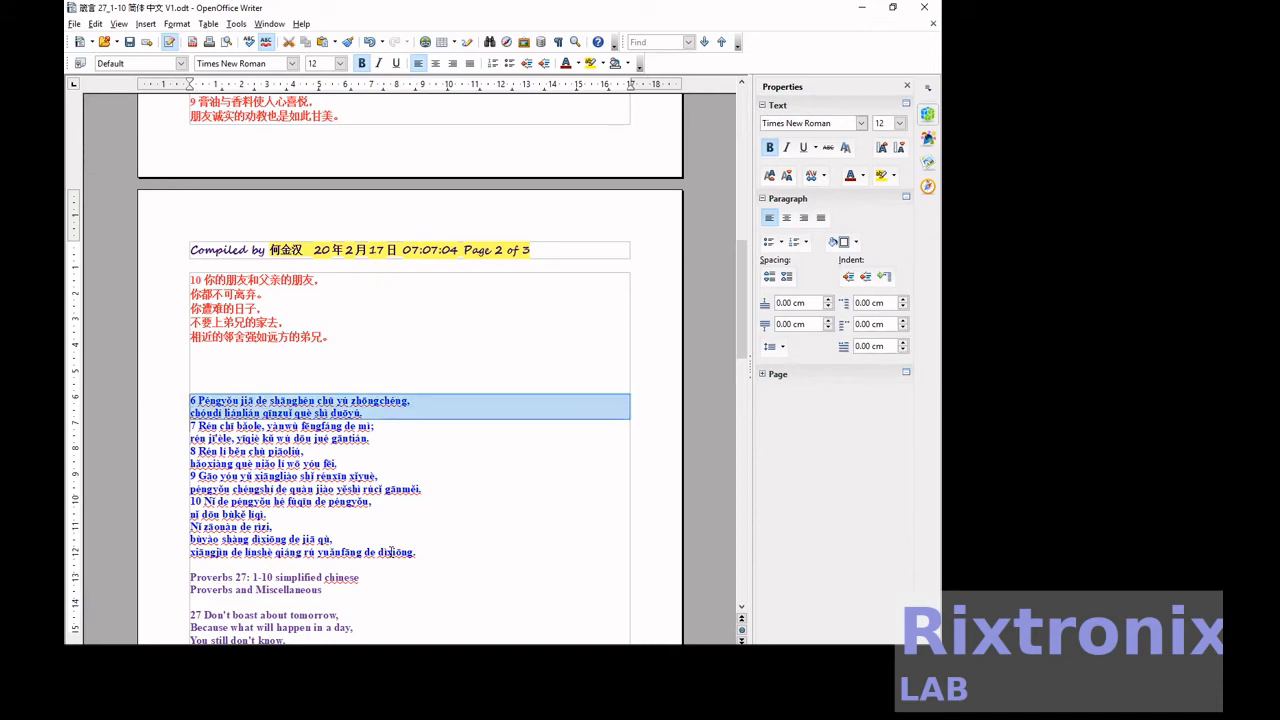
pyautogui.hotkey('ctrl', 'x')
pyautogui.press('Up')
pyautogui.press('Up')
pyautogui.press('Up')
pyautogui.press('Up')
pyautogui.press('Up')
pyautogui.press('Up')
pyautogui.press('Up')
pyautogui.press('Up')
pyautogui.press('Up')
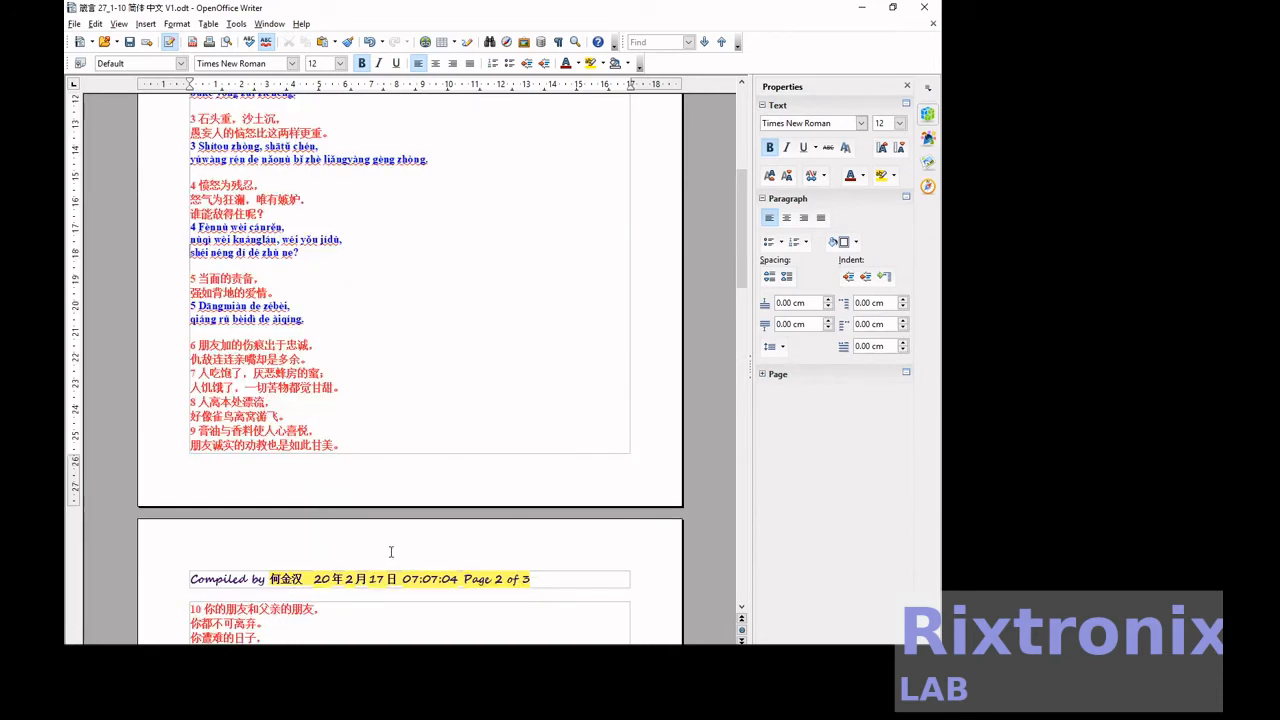
pyautogui.press('Down')
pyautogui.press('Down')
pyautogui.press('Down')
pyautogui.press('Down')
pyautogui.press('Down')
pyautogui.press('Down')
pyautogui.press('Down')
pyautogui.press('Down')
pyautogui.press('Down')
pyautogui.press('Down')
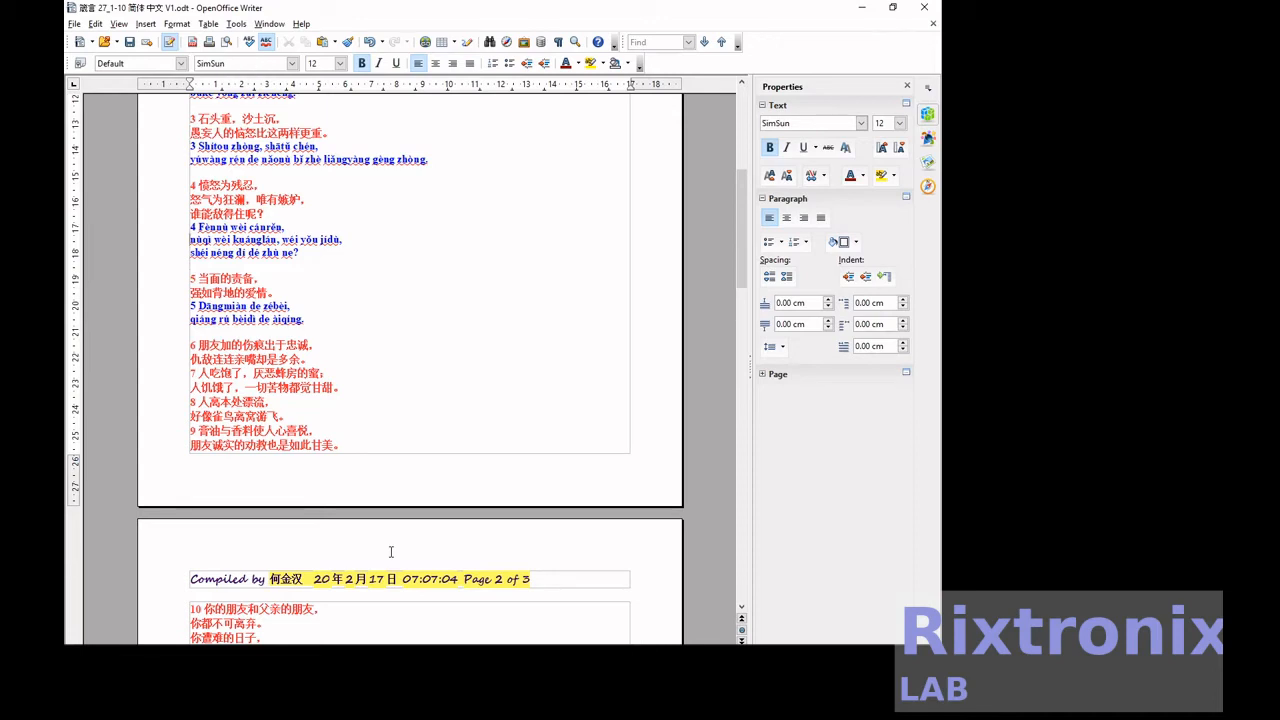
pyautogui.press('Return')
pyautogui.hotkey('ctrl', 'v')
# Move the two pinyin lines of verse 7 to directly below the Chinese verse 7, leaving a blank line before verse 8
pyautogui.scroll(-5, 391, 552)
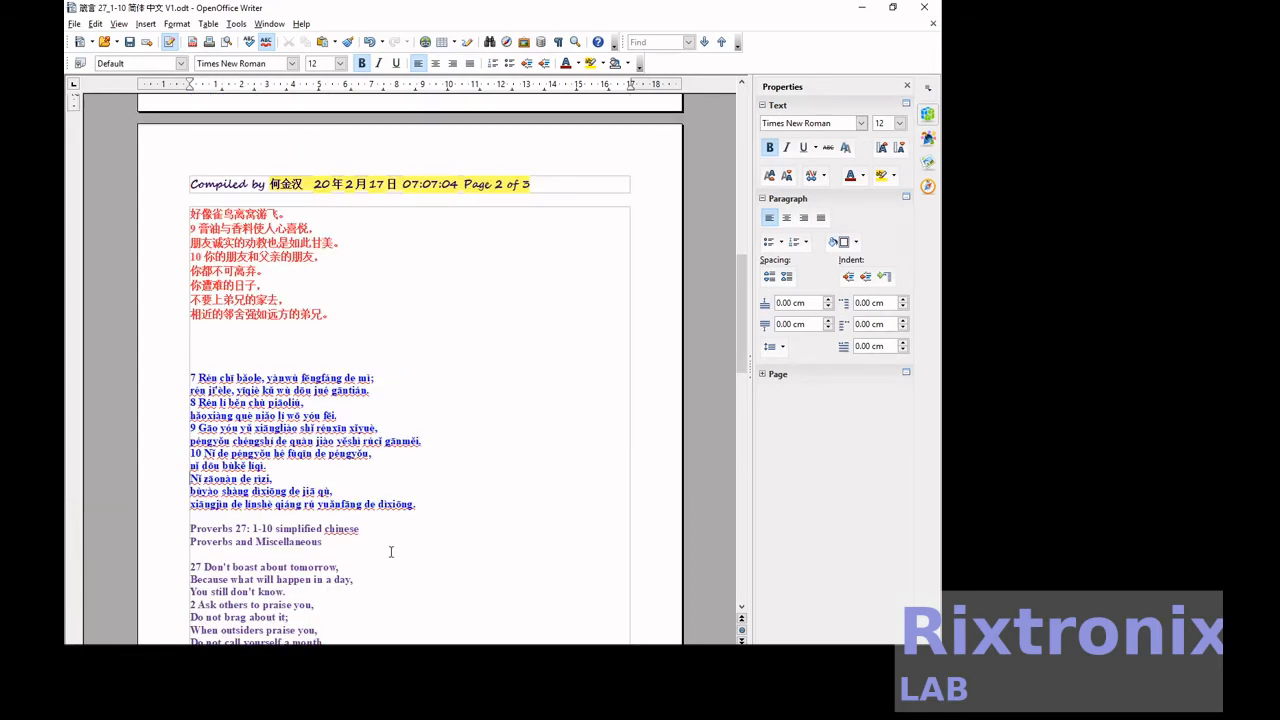
pyautogui.scroll(-3, 391, 552)
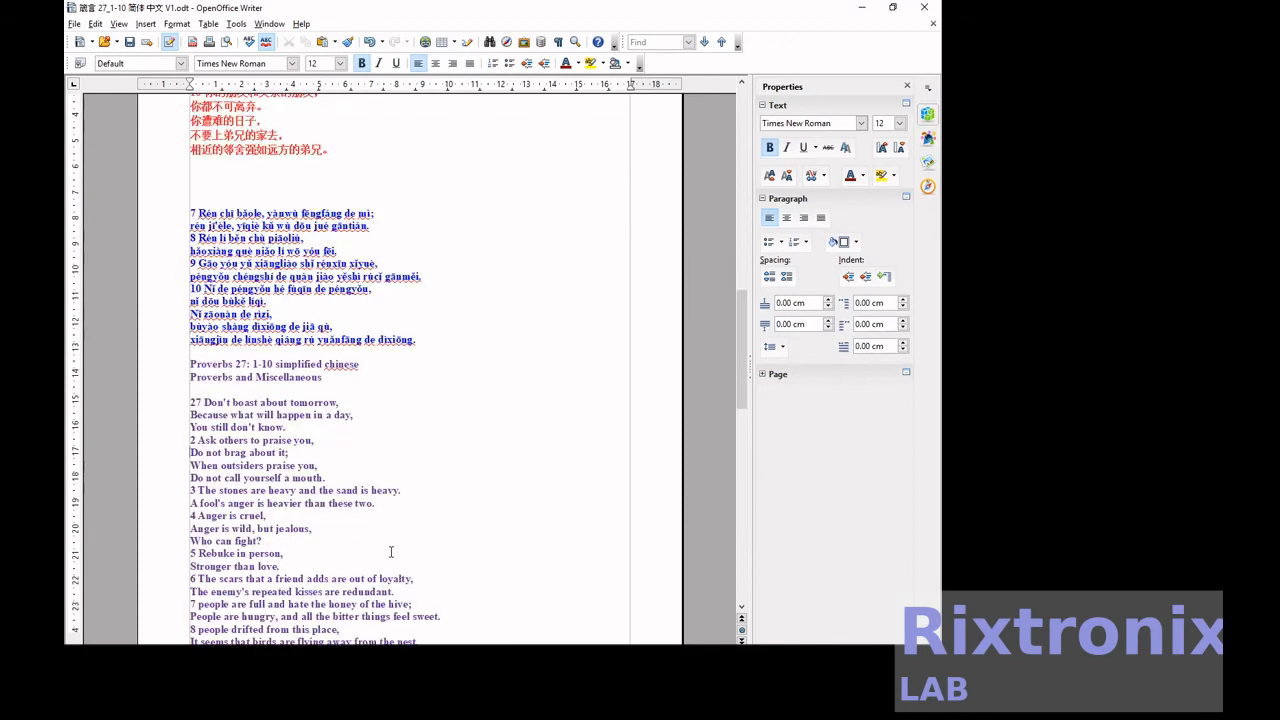
pyautogui.press('Up')
pyautogui.press('Up')
pyautogui.press('Up')
pyautogui.press('Up')
pyautogui.press('Up')
pyautogui.press('Up')
pyautogui.press('Up')
pyautogui.press('Up')
pyautogui.press('Up')
pyautogui.press('Up')
pyautogui.press('Up')
pyautogui.press('Up')
pyautogui.press('Up')
pyautogui.hotkey('shift', 'Down')
pyautogui.hotkey('shift', 'Down')
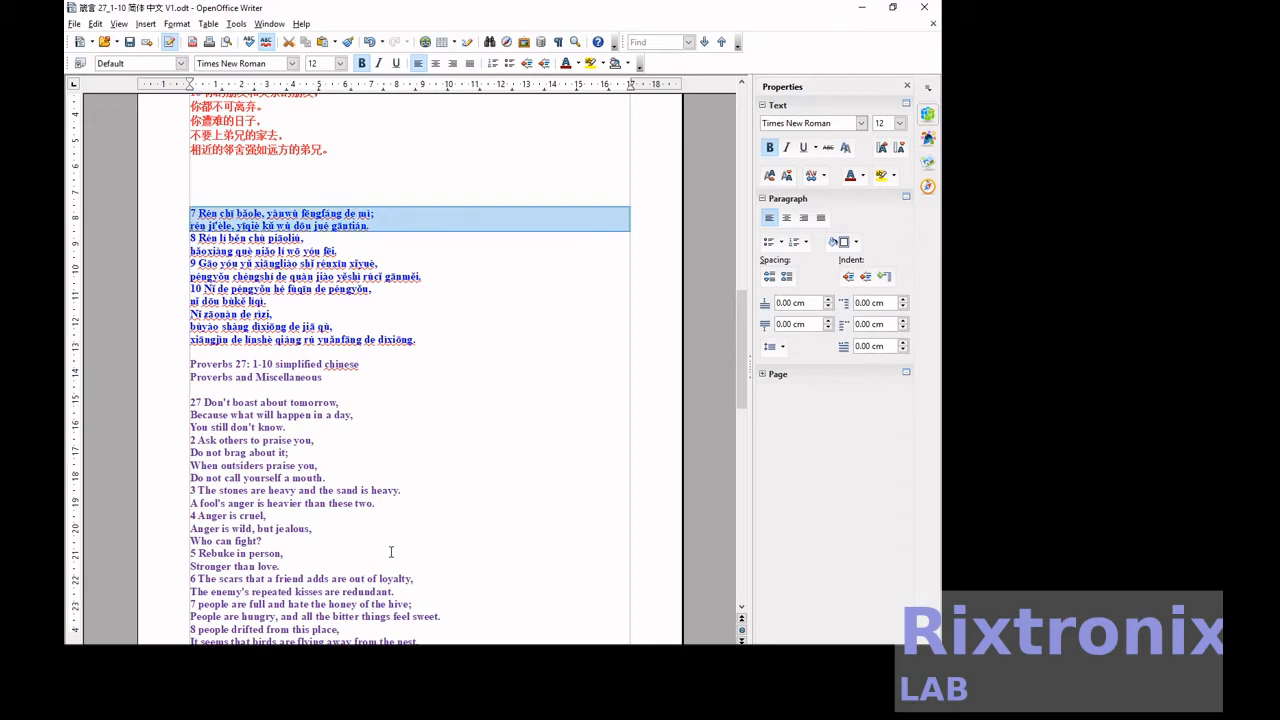
pyautogui.hotkey('ctrl', 'x')
pyautogui.press('pageup')
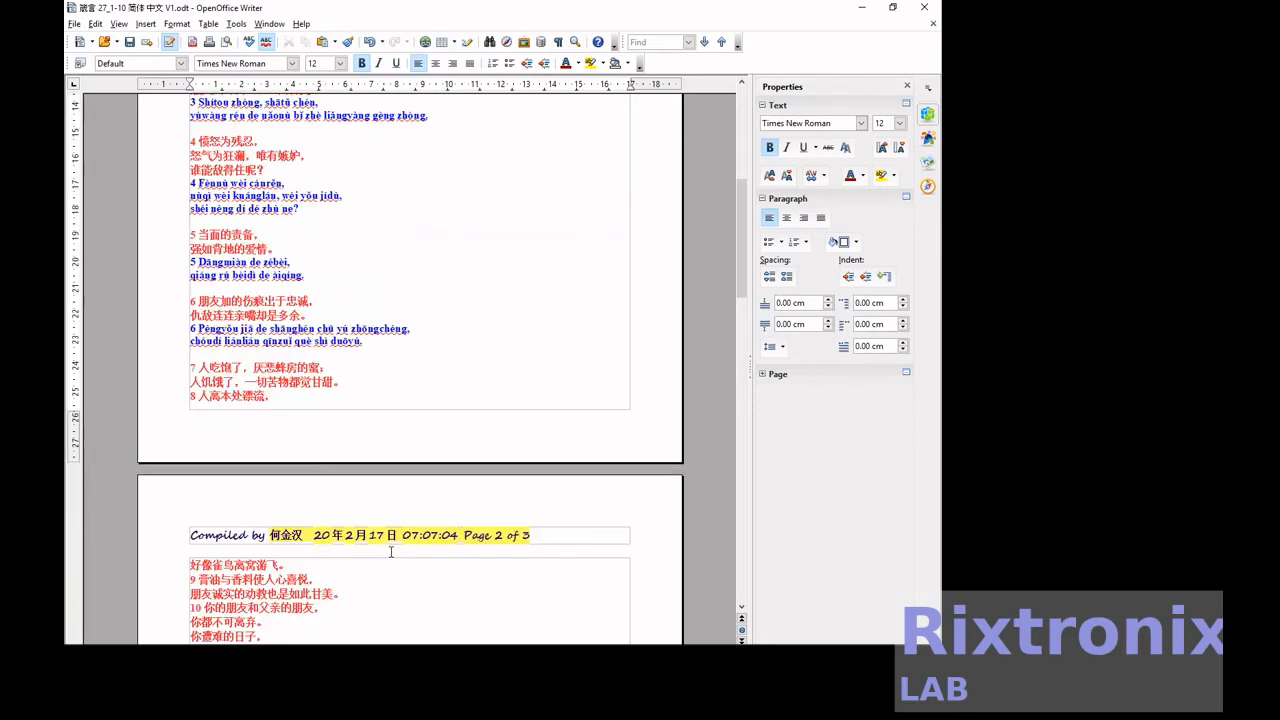
pyautogui.click(377, 386)
pyautogui.press('Return')
pyautogui.hotkey('ctrl', 'v')
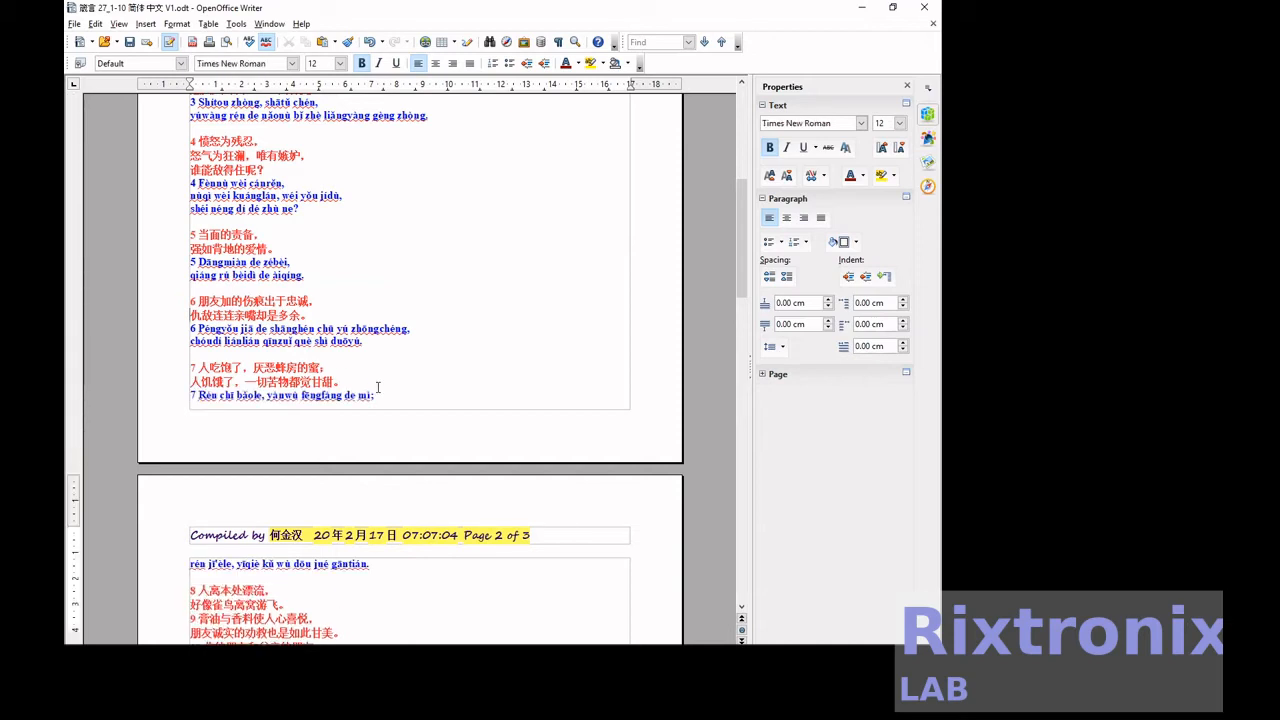
# Insert blank lines above verse 7 so that its Chinese and pinyin text start together on page 2
pyautogui.press('Down')
pyautogui.press('Down')
pyautogui.press('Down')
pyautogui.press('Return')
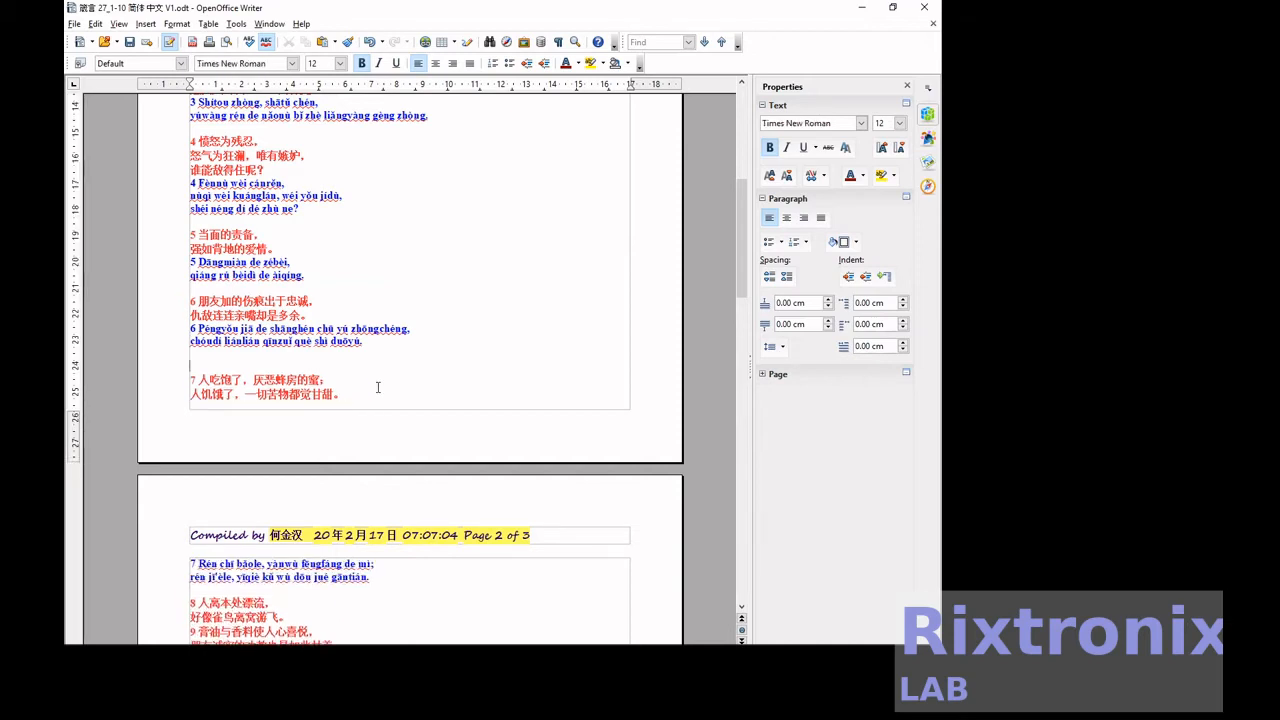
pyautogui.press('Return')
pyautogui.press('Return')
# Move the two pinyin lines of verse 8 to directly below the Chinese verse 8, leaving a blank line before verse 9
pyautogui.scroll(-3, 378, 387)
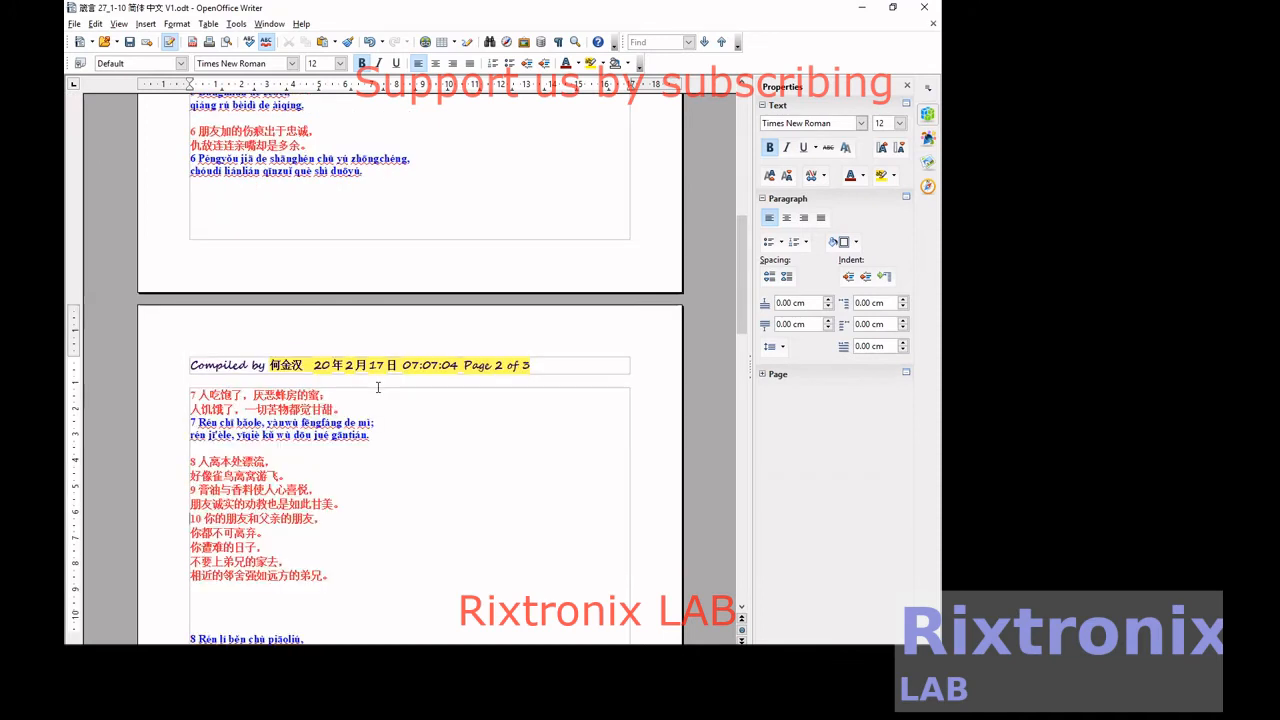
pyautogui.press('Down')
pyautogui.press('Down')
pyautogui.press('Down')
pyautogui.press('Down')
pyautogui.press('Down')
pyautogui.press('Down')
pyautogui.press('Down')
pyautogui.press('Down')
pyautogui.press('Down')
pyautogui.hotkey('shift', 'Down')
pyautogui.hotkey('shift', 'Down')
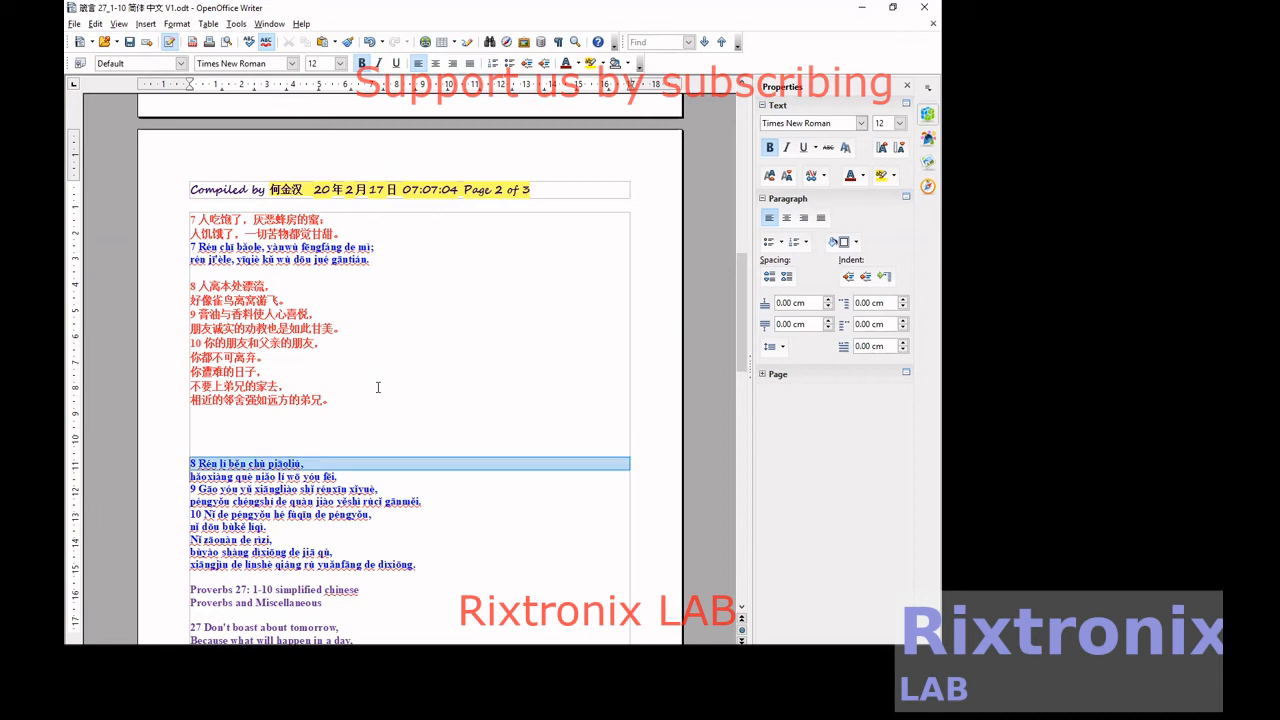
pyautogui.hotkey('ctrl', 'x')
pyautogui.press('Up')
pyautogui.press('Up')
pyautogui.press('Up')
pyautogui.press('Up')
pyautogui.press('Up')
pyautogui.press('Up')
pyautogui.press('Up')
pyautogui.press('Up')
pyautogui.press('Up')
pyautogui.press('Up')
pyautogui.press('End')
pyautogui.press('Return')
pyautogui.hotkey('ctrl', 'v')
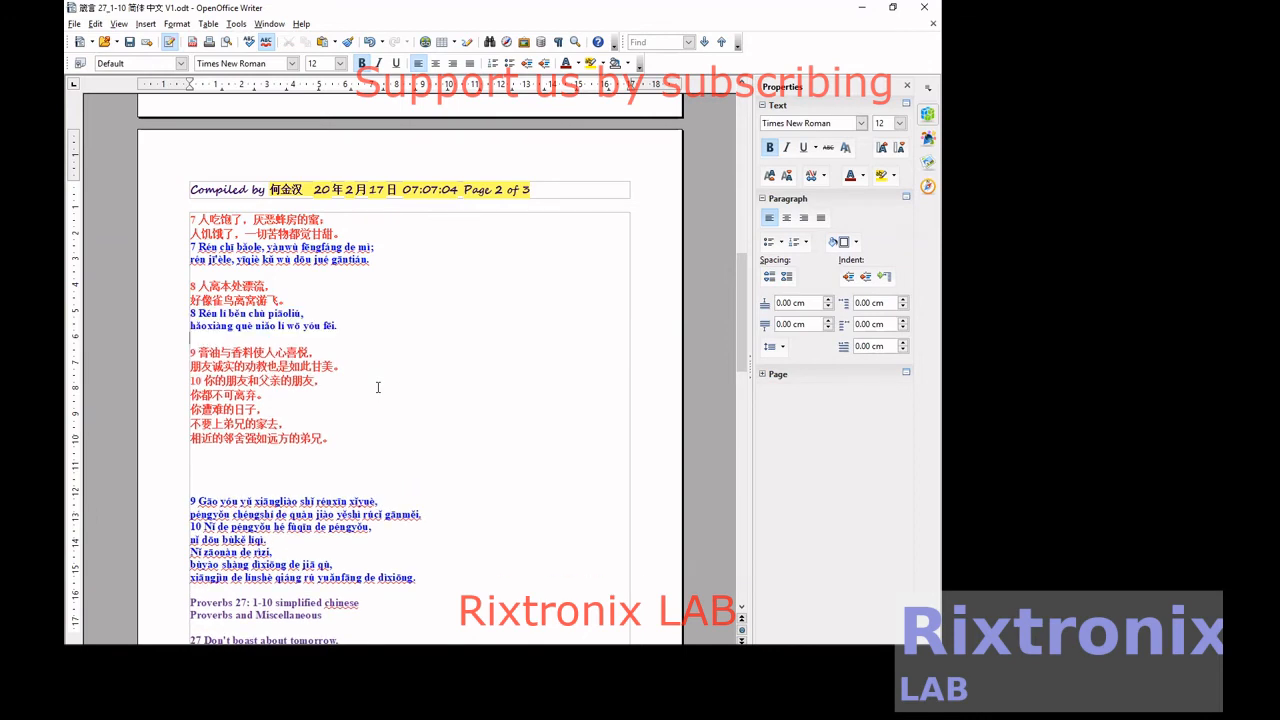
# Move the two pinyin lines of verse 9 to directly below the Chinese verse 9, leaving a blank line before verse 10
pyautogui.press('Down')
pyautogui.press('Down')
pyautogui.press('Down')
pyautogui.press('Down')
pyautogui.press('Down')
pyautogui.press('Down')
pyautogui.press('Down')
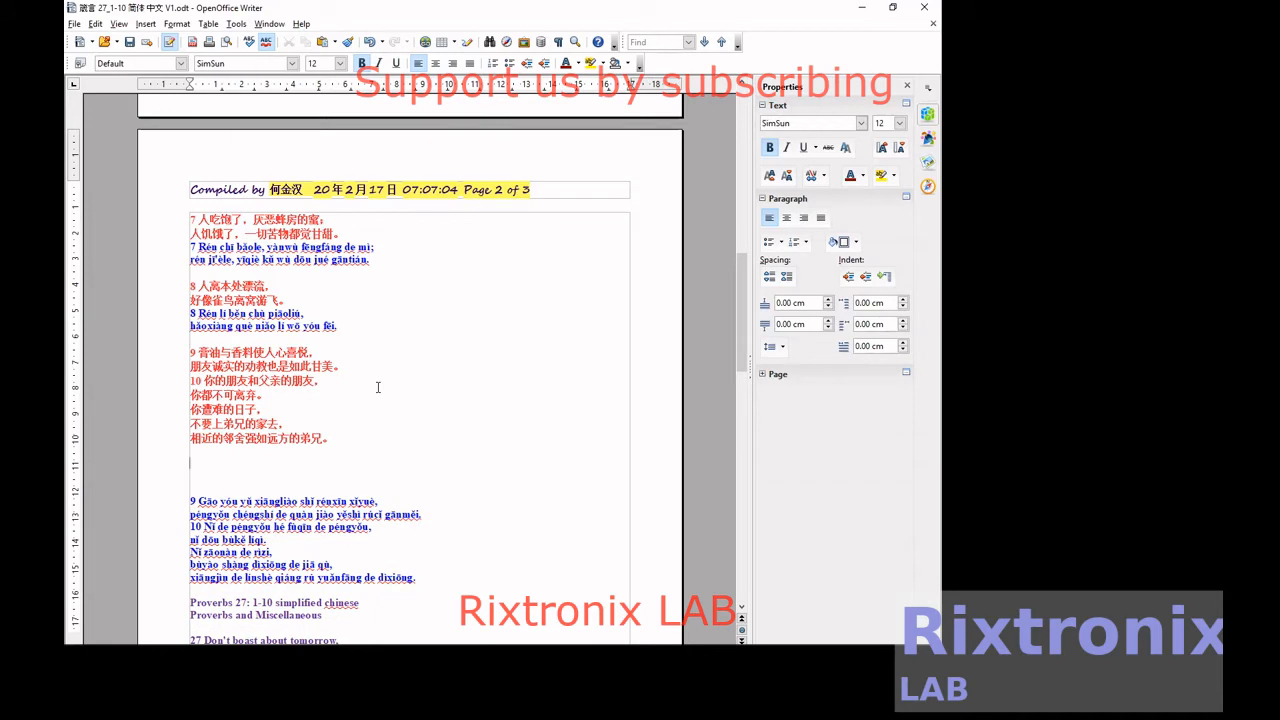
pyautogui.hotkey('shift', 'Down')
pyautogui.hotkey('shift', 'Down')
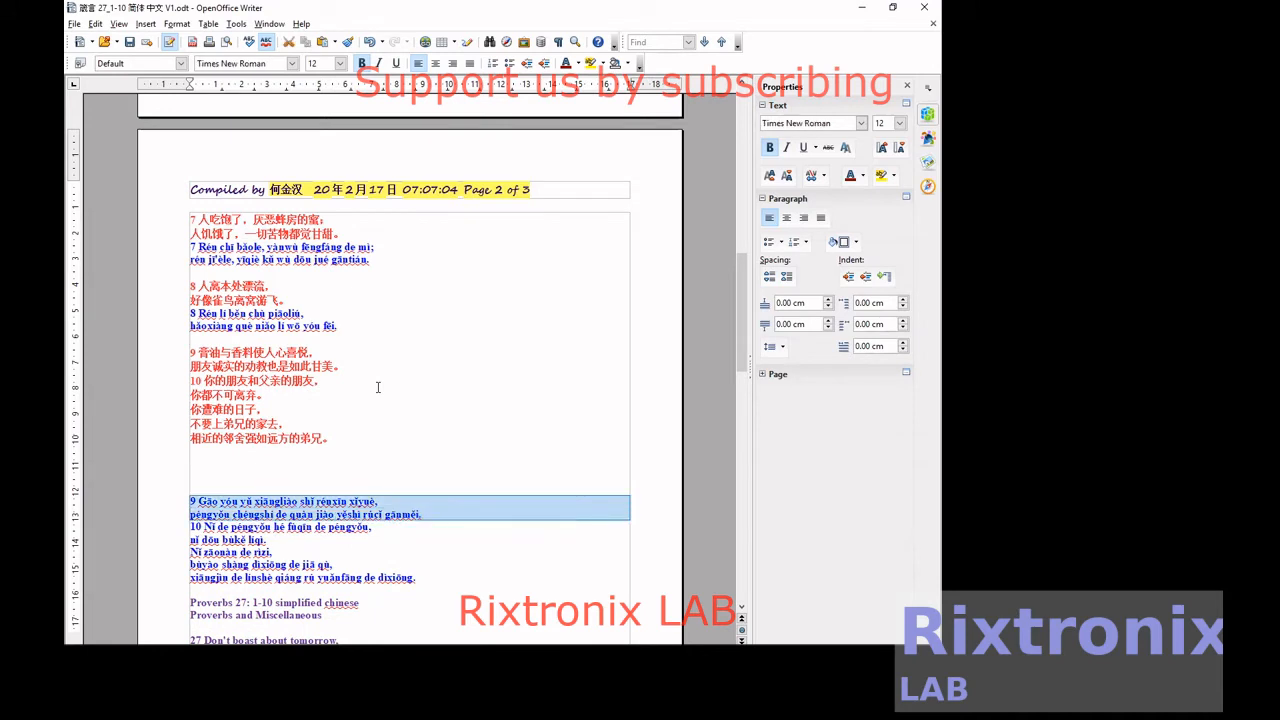
pyautogui.hotkey('ctrl', 'x')
pyautogui.press('Up')
pyautogui.press('Up')
pyautogui.press('Up')
pyautogui.press('Up')
pyautogui.press('Up')
pyautogui.press('Up')
pyautogui.press('Up')
pyautogui.press('Up')
pyautogui.press('Up')
pyautogui.press('End')
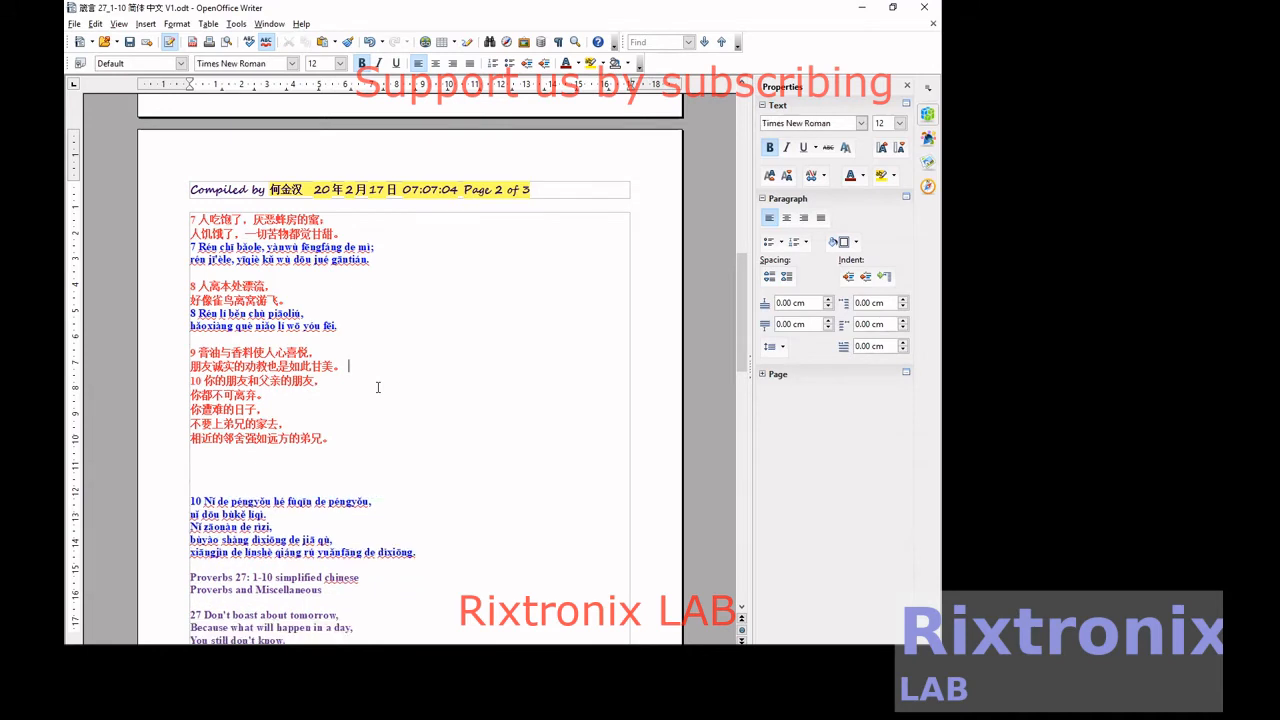
pyautogui.press('Return')
pyautogui.hotkey('ctrl', 'v')
# Remove the blank lines between the Chinese and pinyin text of verse 10
pyautogui.press('Up')
pyautogui.press('Up')
pyautogui.press('Up')
pyautogui.press('Up')
pyautogui.press('Delete')
pyautogui.press('Delete')
pyautogui.press('Delete')
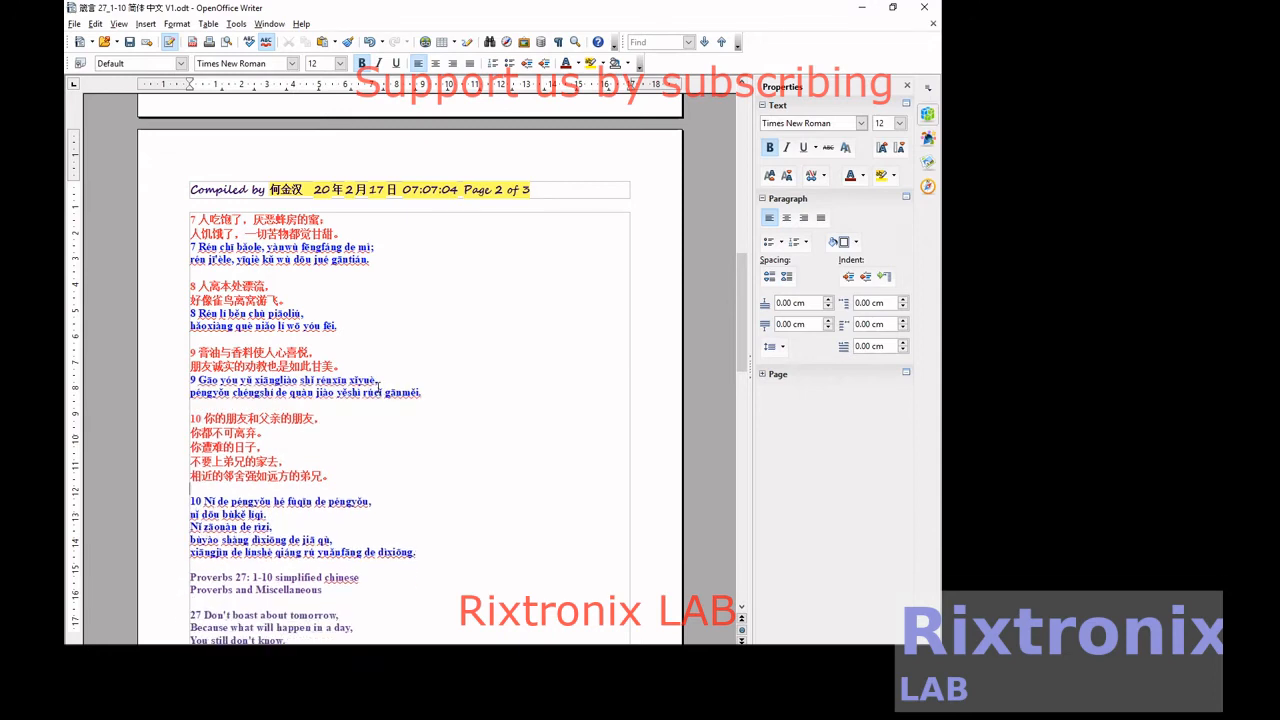
pyautogui.press('Delete')
# Move the two English title lines from above the English verses to below the pinyin title "zhēnyán zájì" on page 1
pyautogui.press('Down')
pyautogui.press('Down')
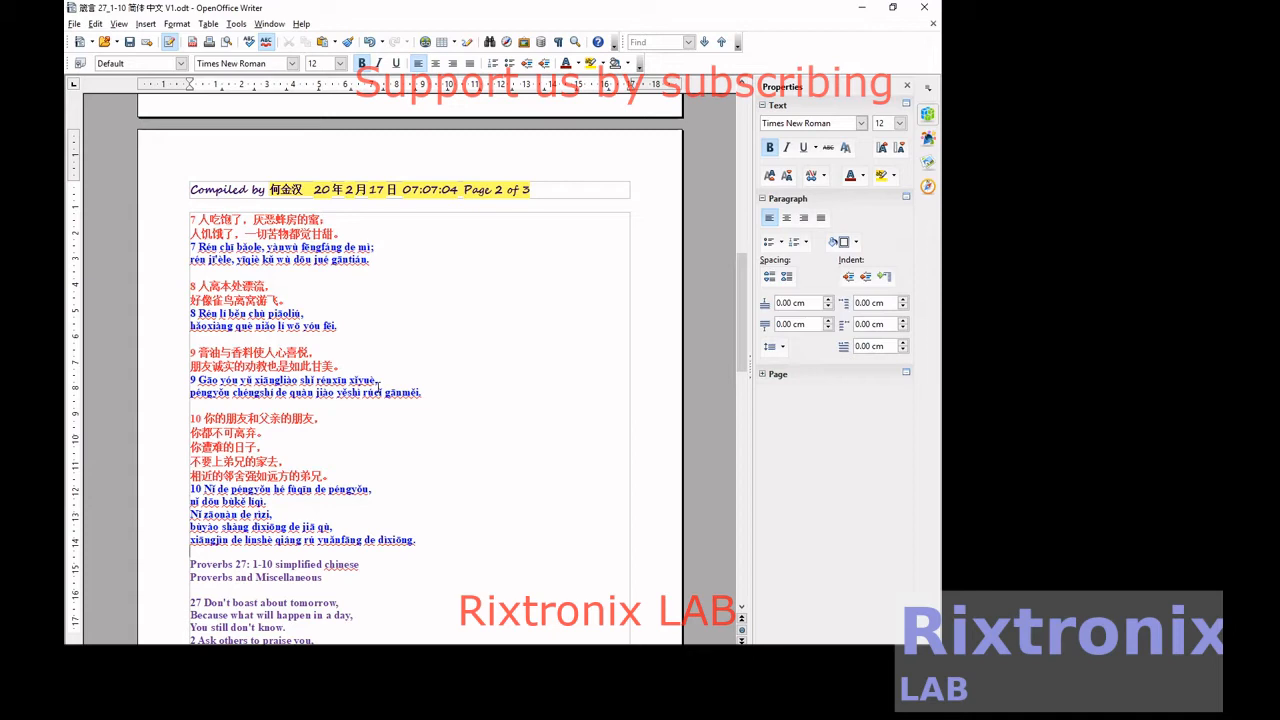
pyautogui.hotkey('shift', 'Down')
pyautogui.hotkey('shift', 'Down')
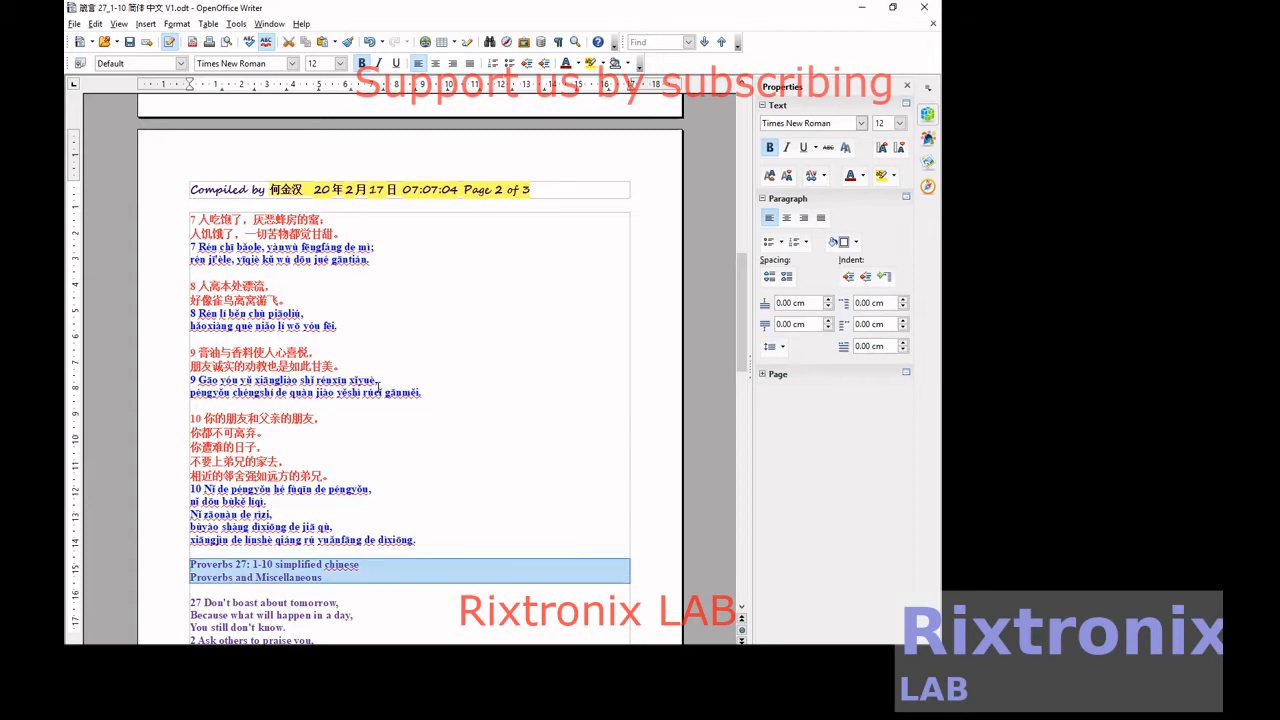
pyautogui.hotkey('ctrl', 'x')
pyautogui.press('pageup')
pyautogui.hotkey('ctrl', 'Home')
pyautogui.press('Down')
pyautogui.press('Down')
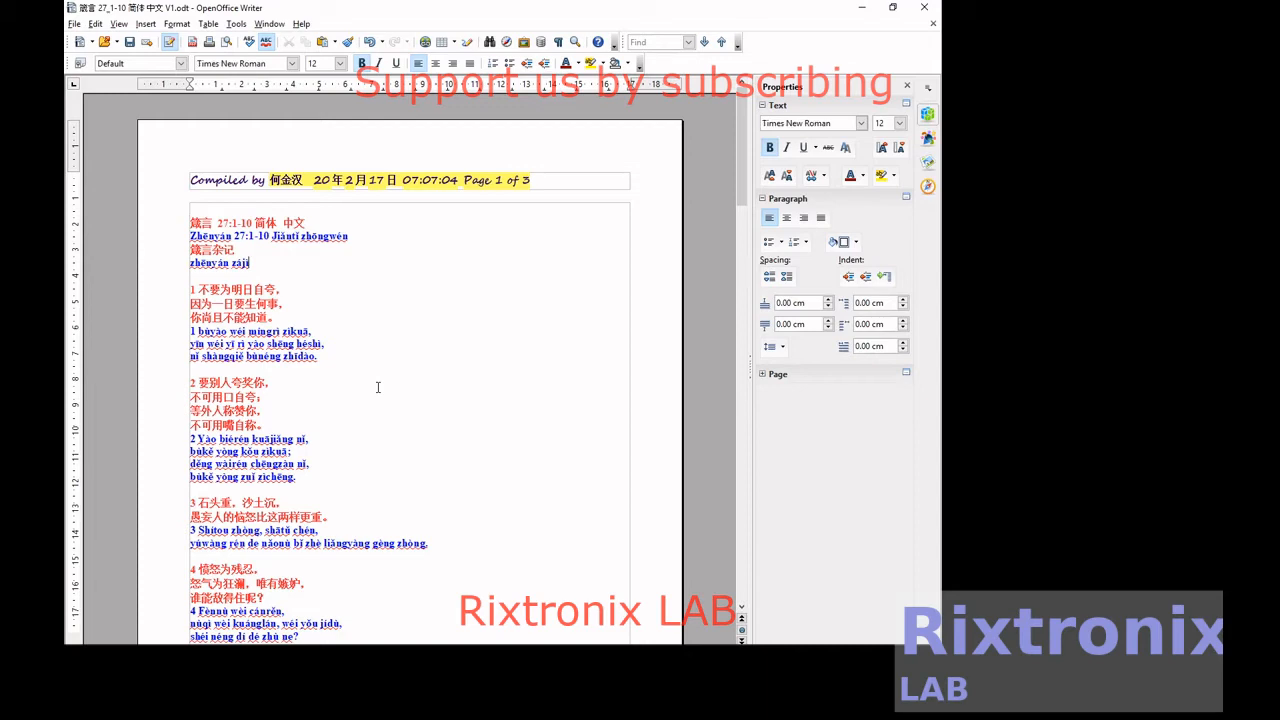
pyautogui.press('Return')
pyautogui.hotkey('ctrl', 'v')
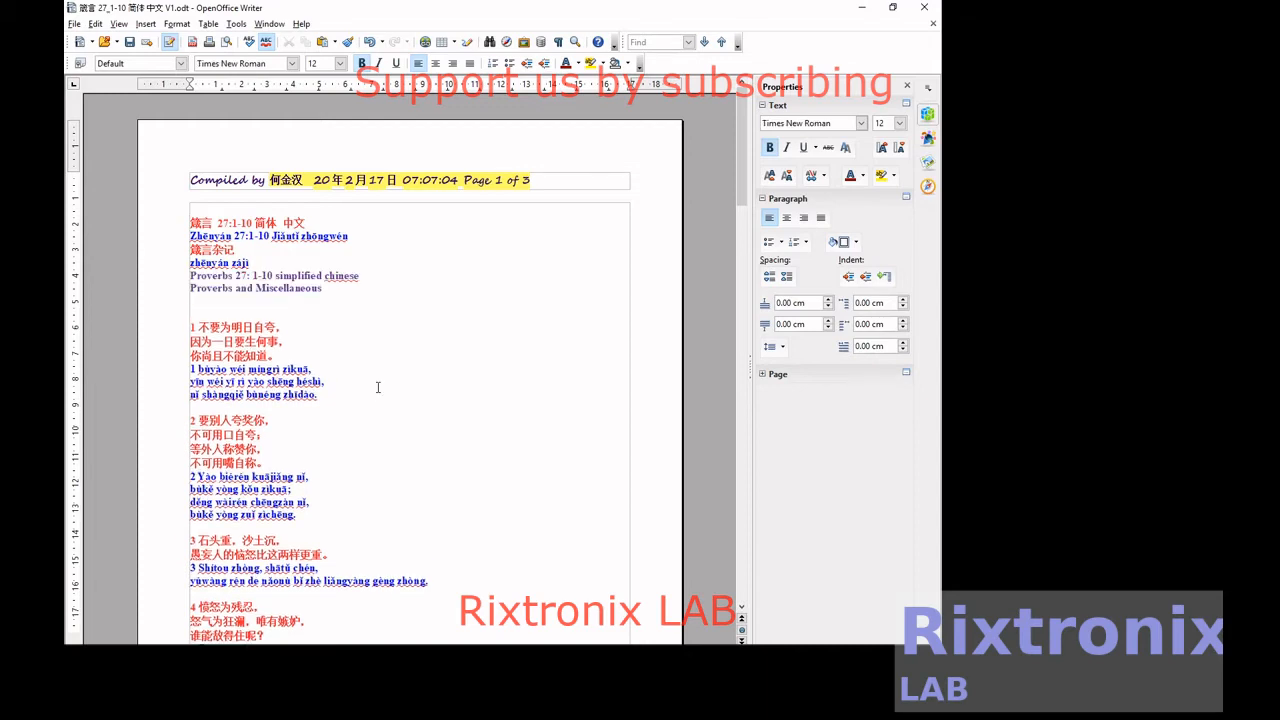
# Move the title line "Proverbs 27: 1-10 simplified chinese" to directly below the first pinyin title line
pyautogui.press('Up')
pyautogui.press('Up')
pyautogui.hotkey('shift', 'End')
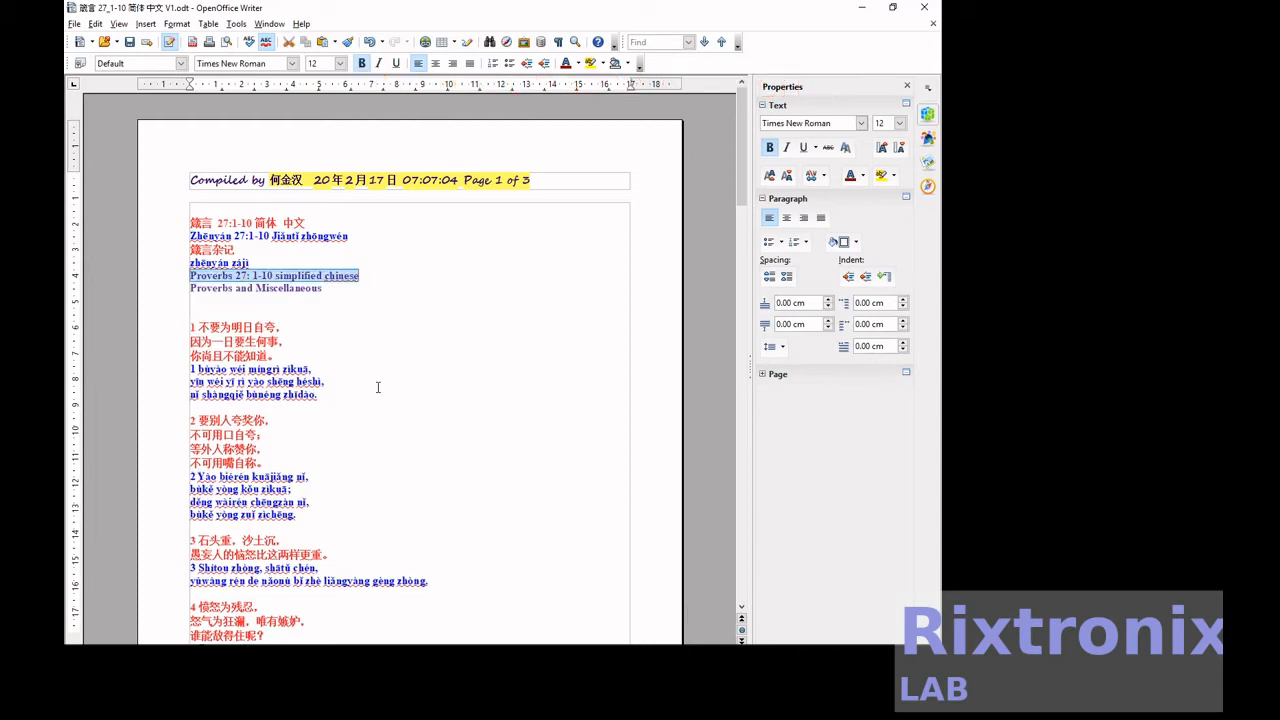
pyautogui.press('Delete')
pyautogui.press('Delete')
pyautogui.press('Up')
pyautogui.press('Up')
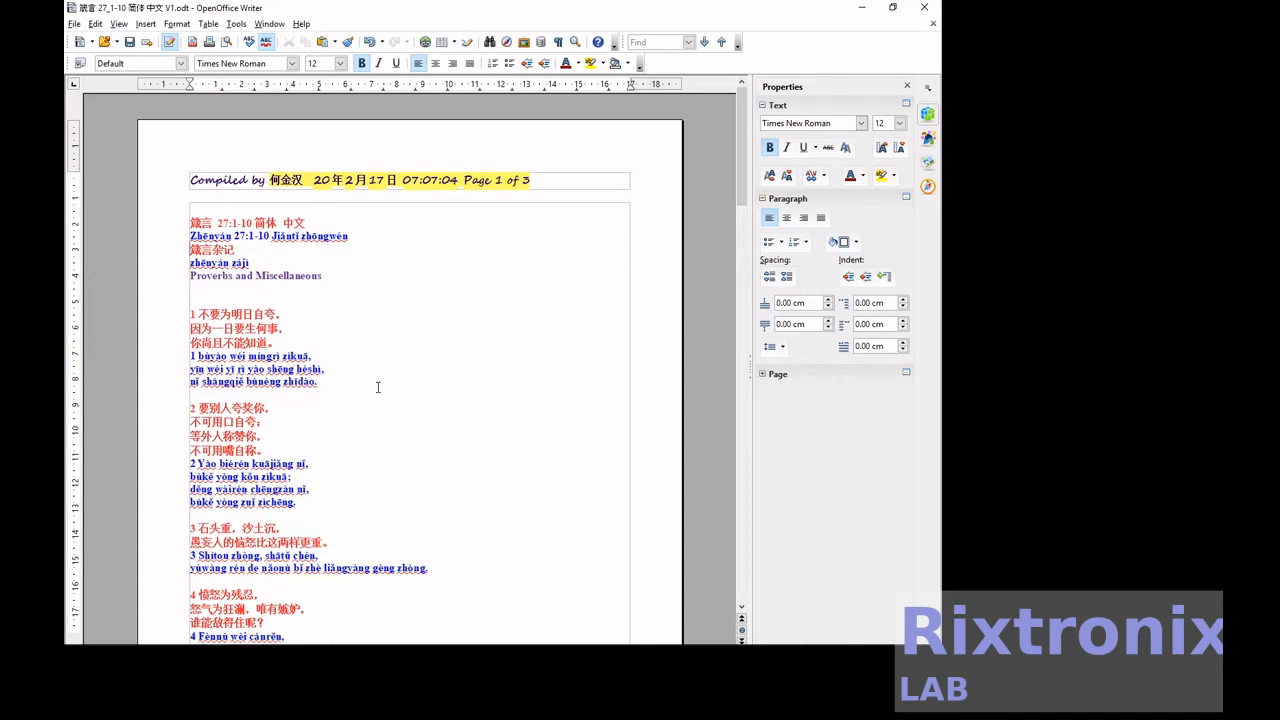
pyautogui.press('End')
pyautogui.press('Return')
pyautogui.hotkey('ctrl', 'v')
# Move the three English lines of verse 1 to directly below the pinyin of verse 1, leaving blank space before verse 2
pyautogui.scroll(-20, 378, 387)
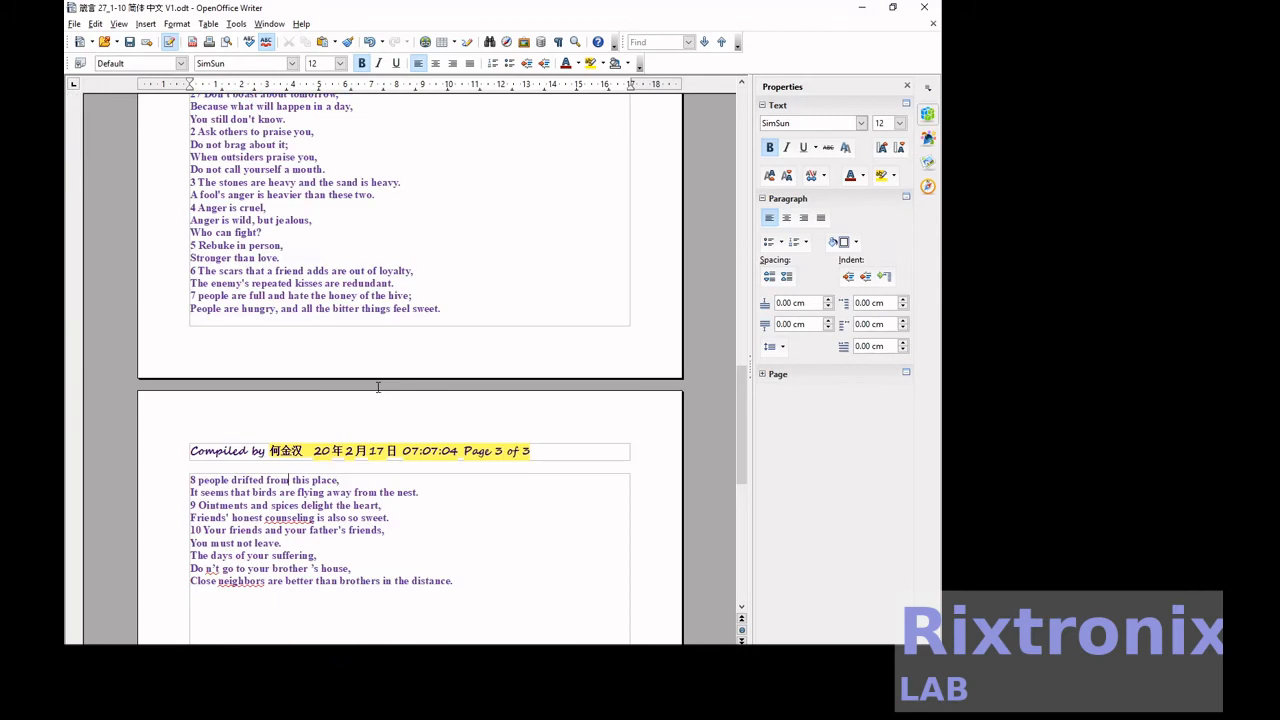
pyautogui.press('Up')
pyautogui.press('Up')
pyautogui.press('Up')
pyautogui.press('Up')
pyautogui.press('Up')
pyautogui.press('Up')
pyautogui.press('Up')
pyautogui.press('Up')
pyautogui.press('Up')
pyautogui.press('Up')
pyautogui.press('Up')
pyautogui.press('Up')
pyautogui.press('Up')
pyautogui.press('Up')
pyautogui.press('Up')
pyautogui.press('Up')
pyautogui.press('Up')
pyautogui.press('Up')
pyautogui.press('Up')
pyautogui.press('Up')
pyautogui.press('Down')
pyautogui.press('Down')
pyautogui.press('Down')
pyautogui.press('Down')
pyautogui.press('Down')
pyautogui.press('Down')
pyautogui.press('Down')
pyautogui.press('Down')
pyautogui.press('Down')
pyautogui.press('Up')
pyautogui.press('Up')
pyautogui.press('Down')
pyautogui.hotkey('shift', 'Down')
pyautogui.hotkey('shift', 'Down')
pyautogui.hotkey('shift', 'Down')
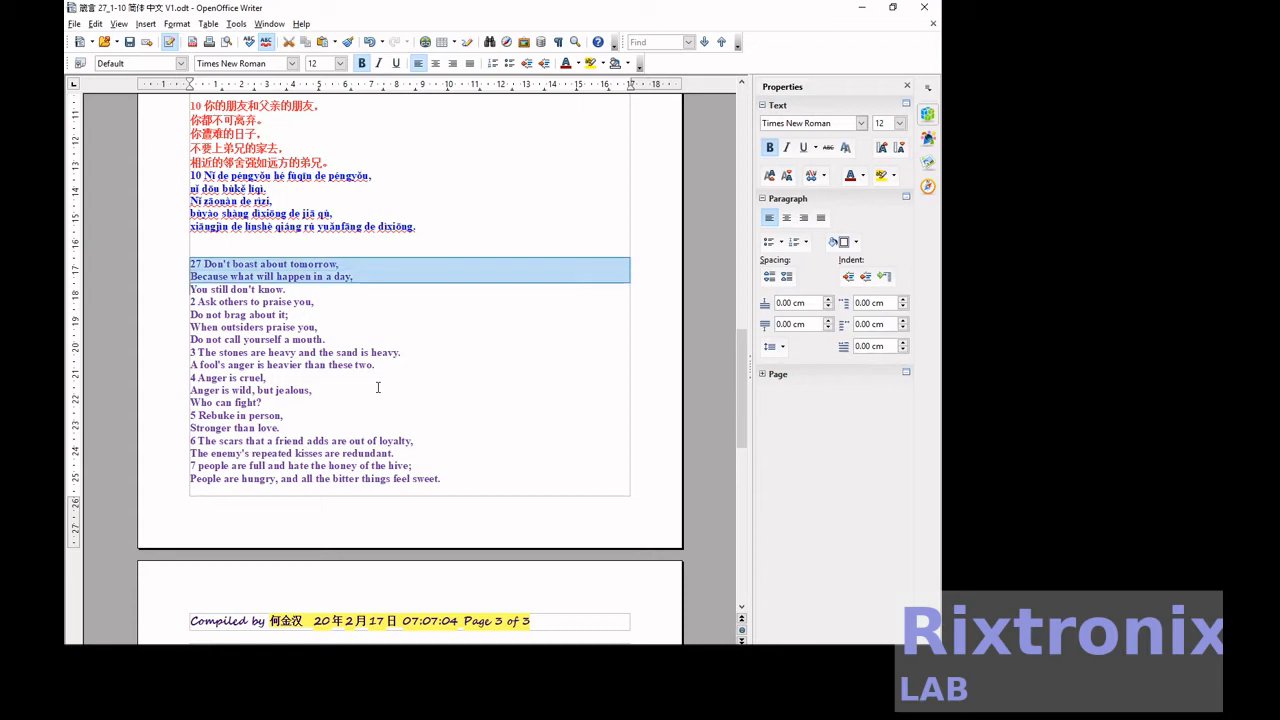
pyautogui.hotkey('ctrl', 'x')
pyautogui.press('pageup')
pyautogui.press('pageup')
pyautogui.press('pageup')
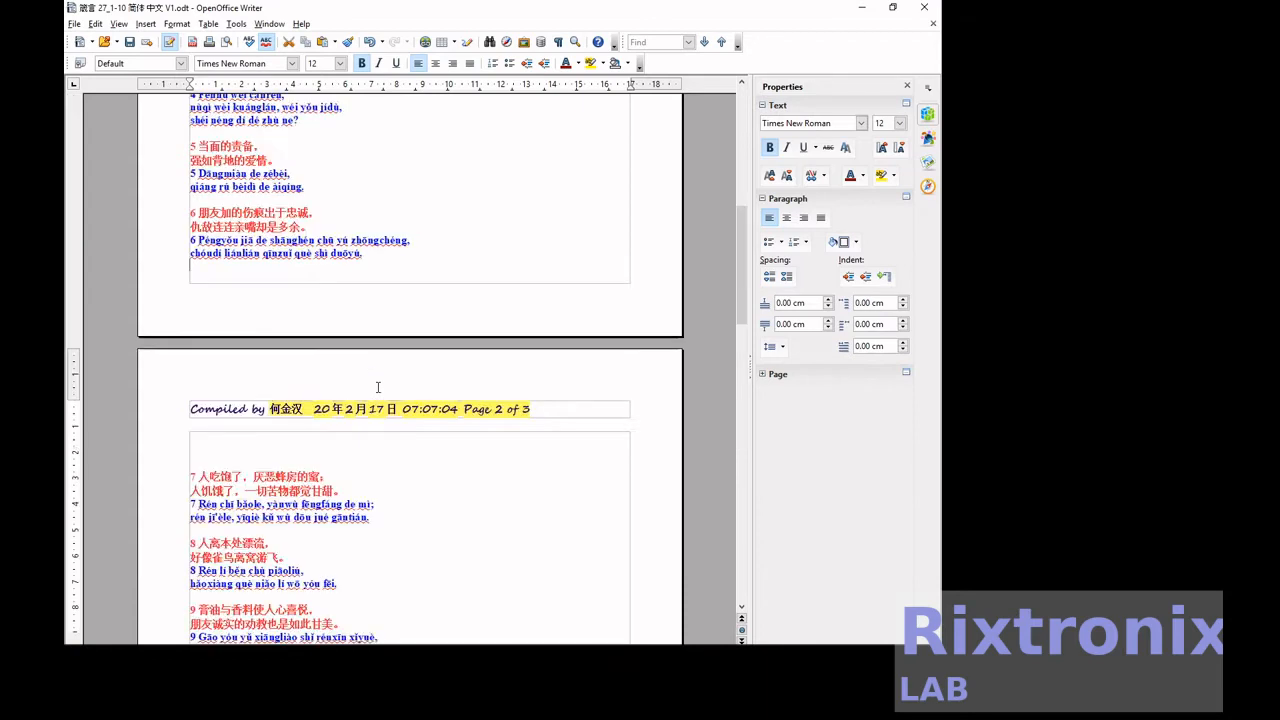
pyautogui.press('Down')
pyautogui.press('Down')
pyautogui.press('Down')
pyautogui.press('Down')
pyautogui.press('Down')
pyautogui.press('Down')
pyautogui.press('Down')
pyautogui.press('Down')
pyautogui.press('Down')
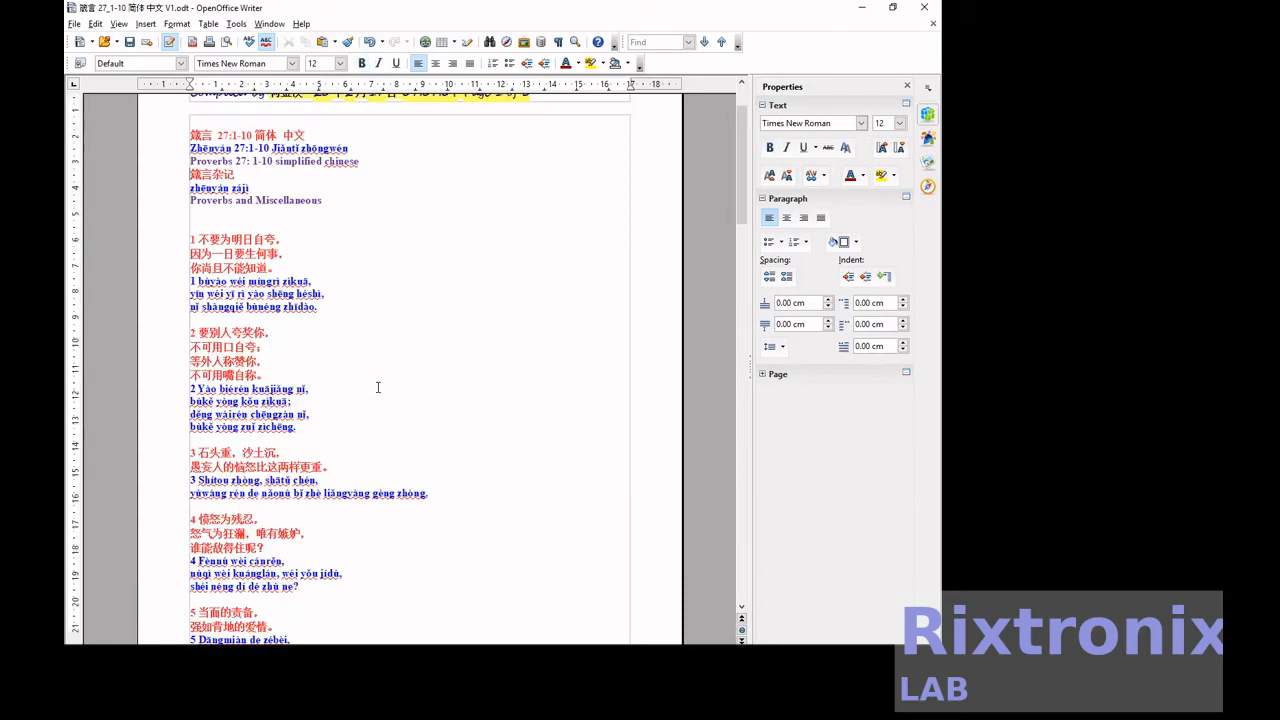
pyautogui.press('Down')
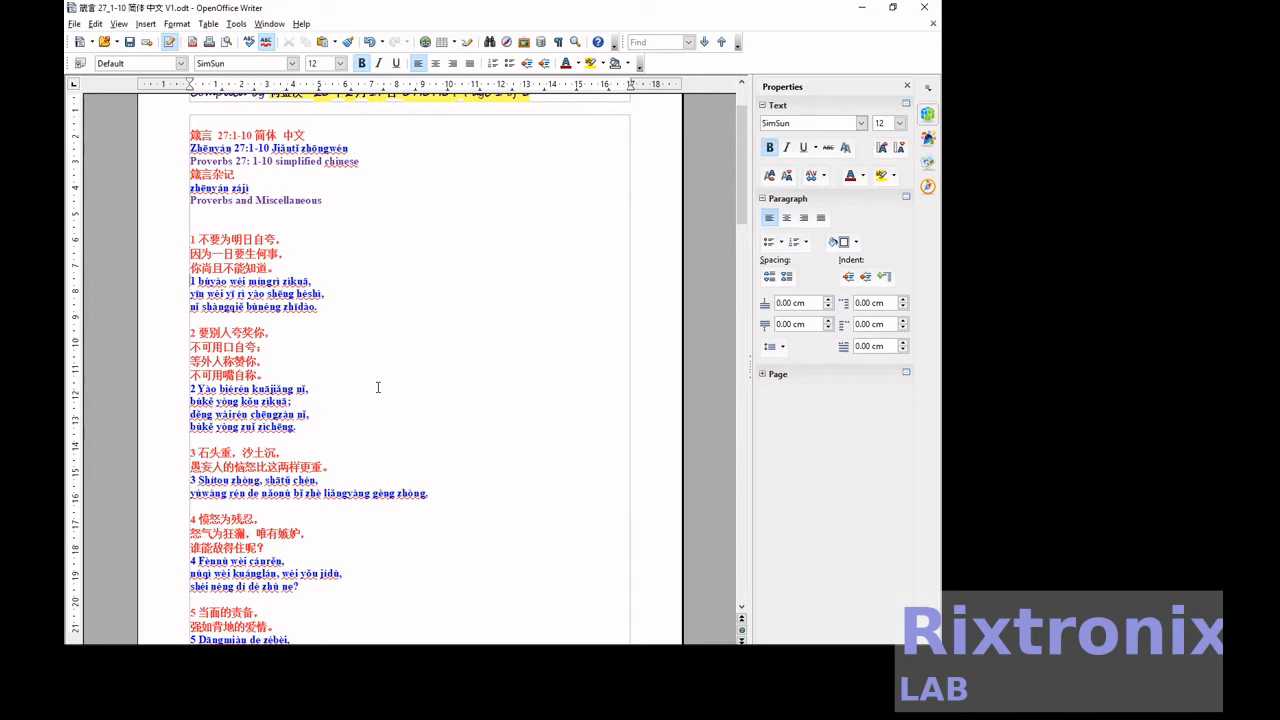
pyautogui.press('Down')
pyautogui.hotkey('ctrl', 'v')
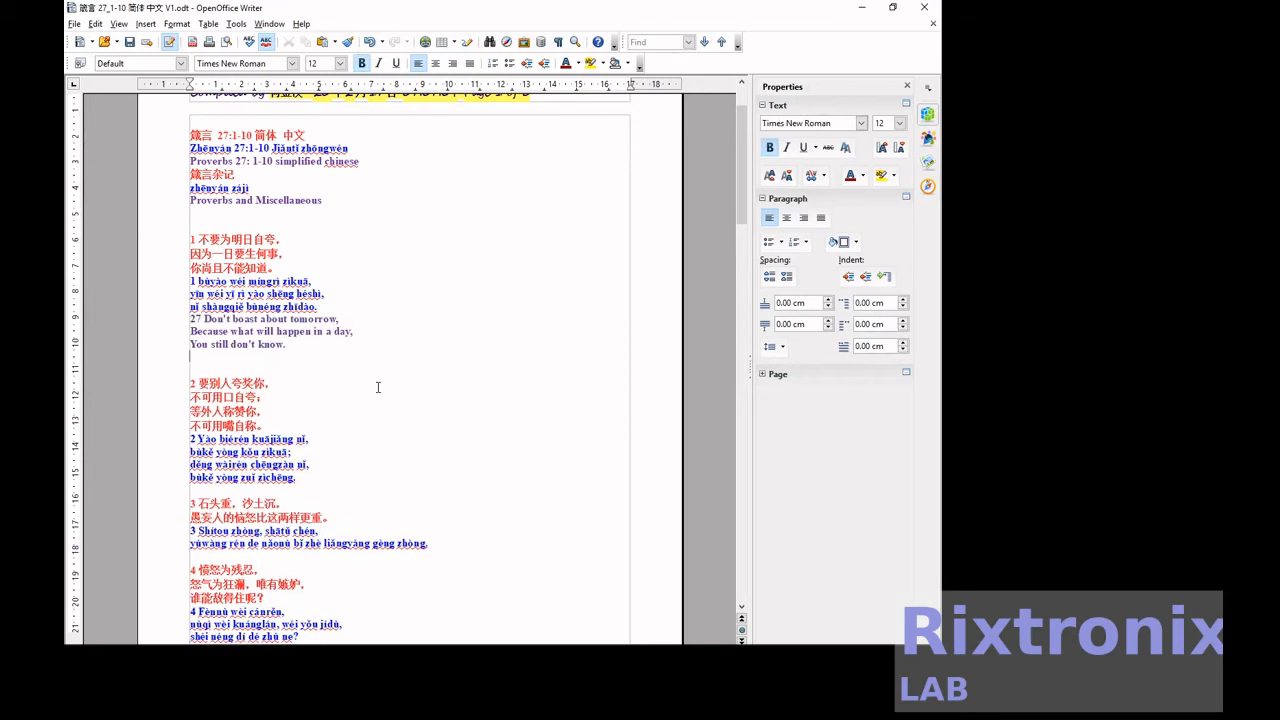
# Change the leading number of the English verse "Don't boast about tomorrow" to 1 and save the document
pyautogui.hotkey('shift', 'Right')
pyautogui.write('1')
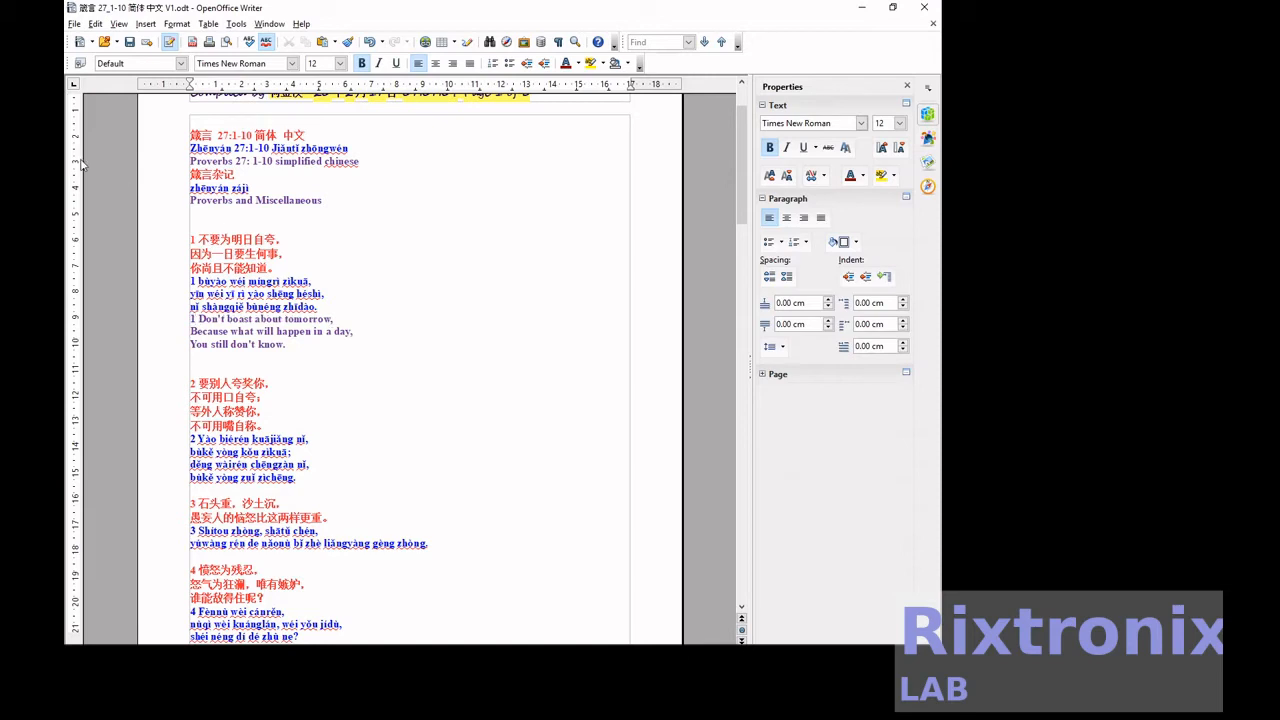
pyautogui.click(125, 45)
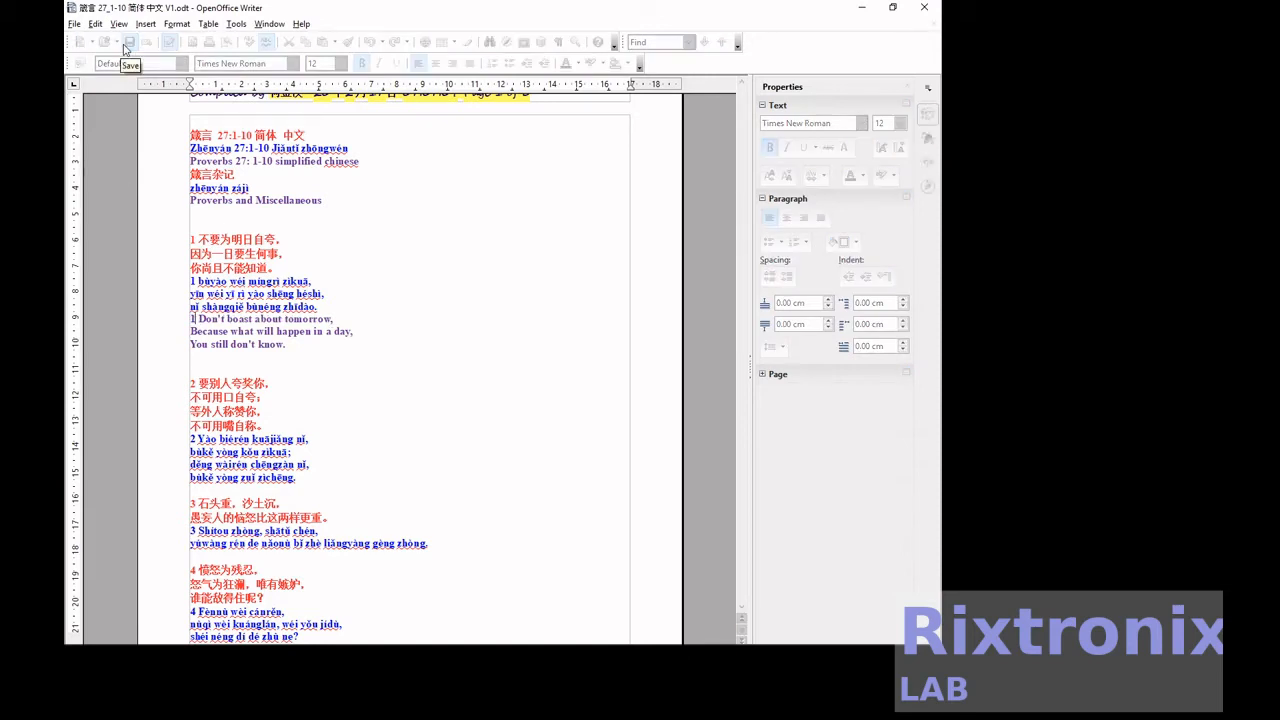
# Move the four English lines of verse 2 to directly below the pinyin of verse 2, leaving blank space before verse 3
pyautogui.scroll(-1, 281, 318)
pyautogui.scroll(-20, 281, 318)
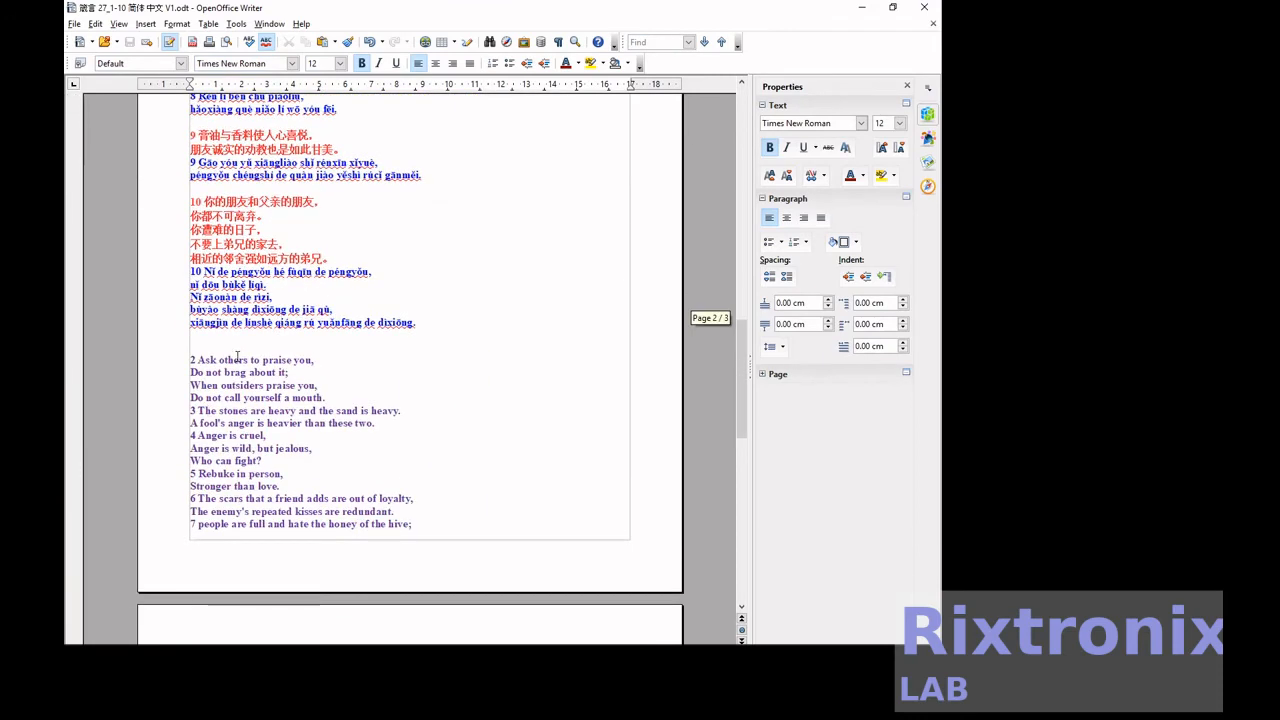
pyautogui.click(311, 343)
pyautogui.hotkey('shift', 'Down')
pyautogui.hotkey('shift', 'Down')
pyautogui.hotkey('shift', 'Down')
pyautogui.hotkey('shift', 'Down')
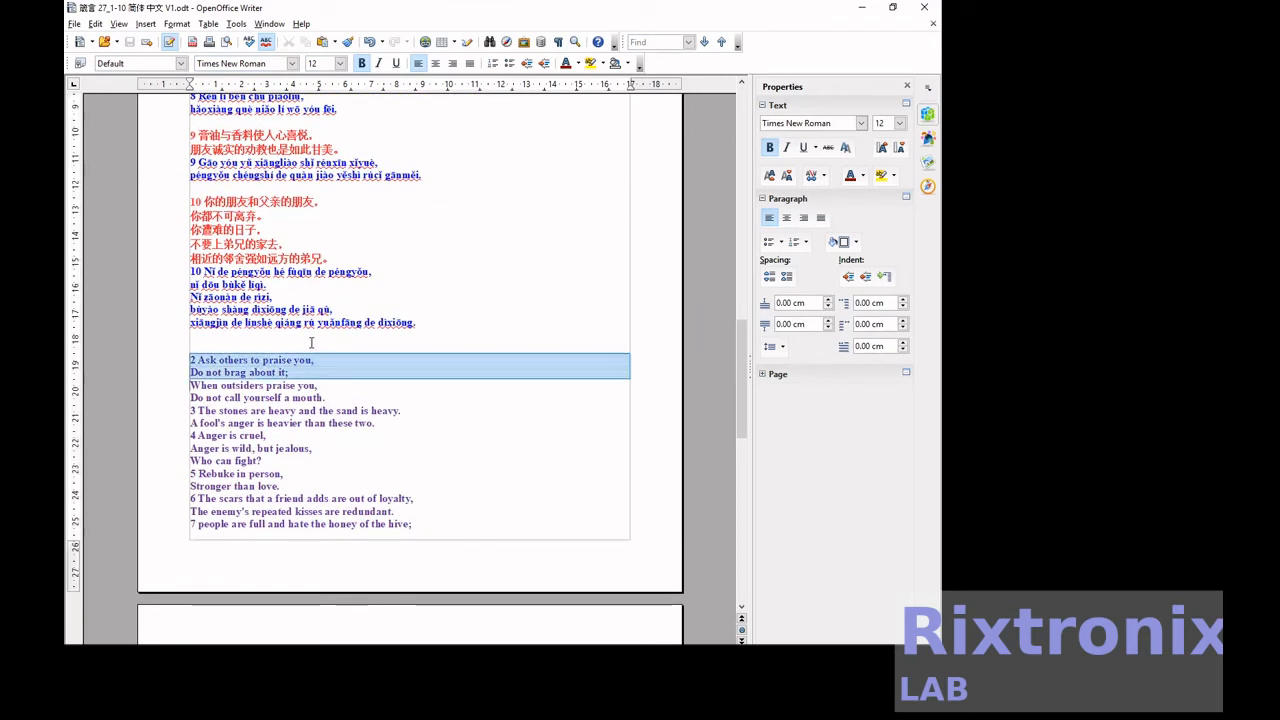
pyautogui.hotkey('ctrl', 'x')
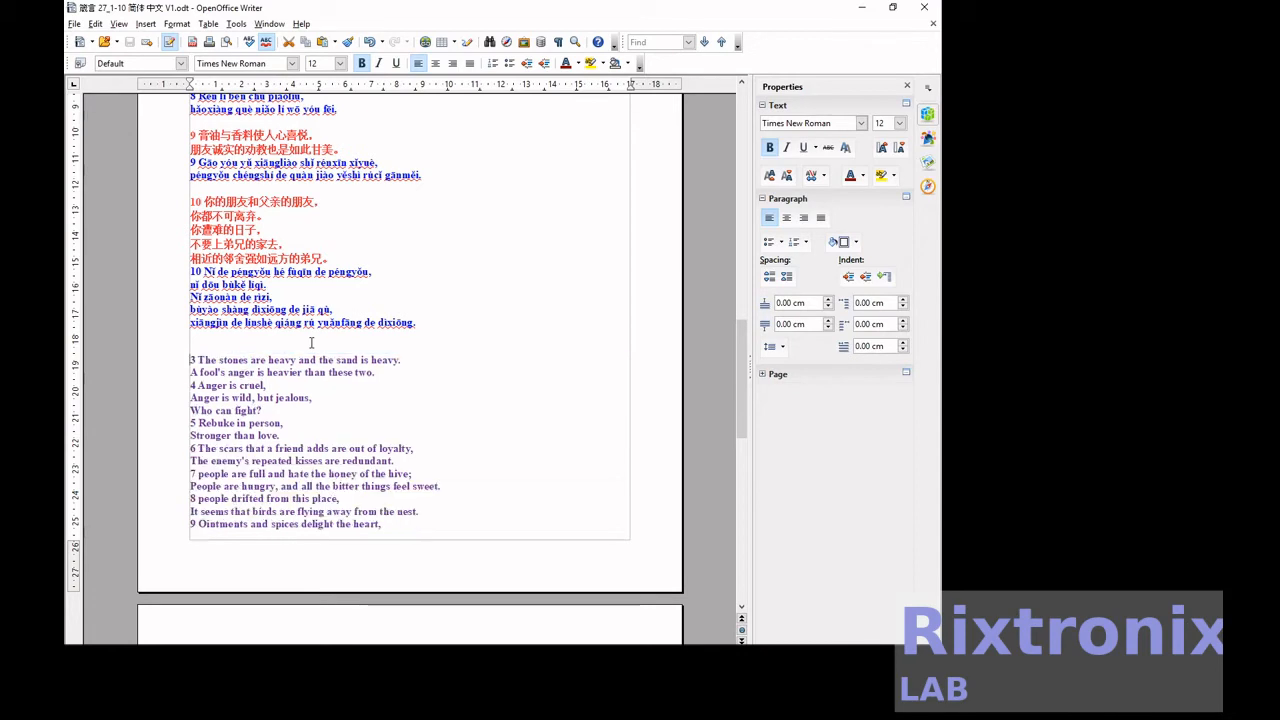
pyautogui.press('pageup')
pyautogui.press('pageup')
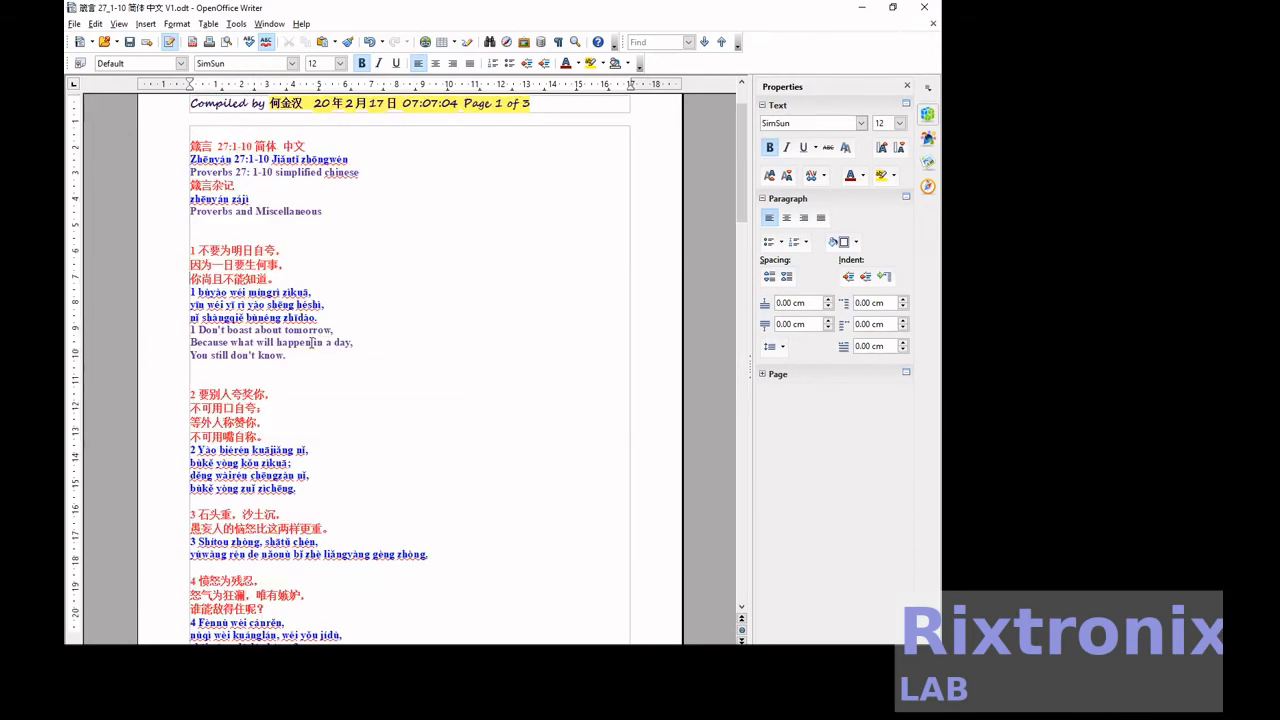
pyautogui.press('Down')
pyautogui.press('Down')
pyautogui.press('Down')
pyautogui.press('Down')
pyautogui.press('Down')
pyautogui.press('Down')
pyautogui.press('Down')
pyautogui.press('Down')
pyautogui.hotkey('ctrl', 'v')
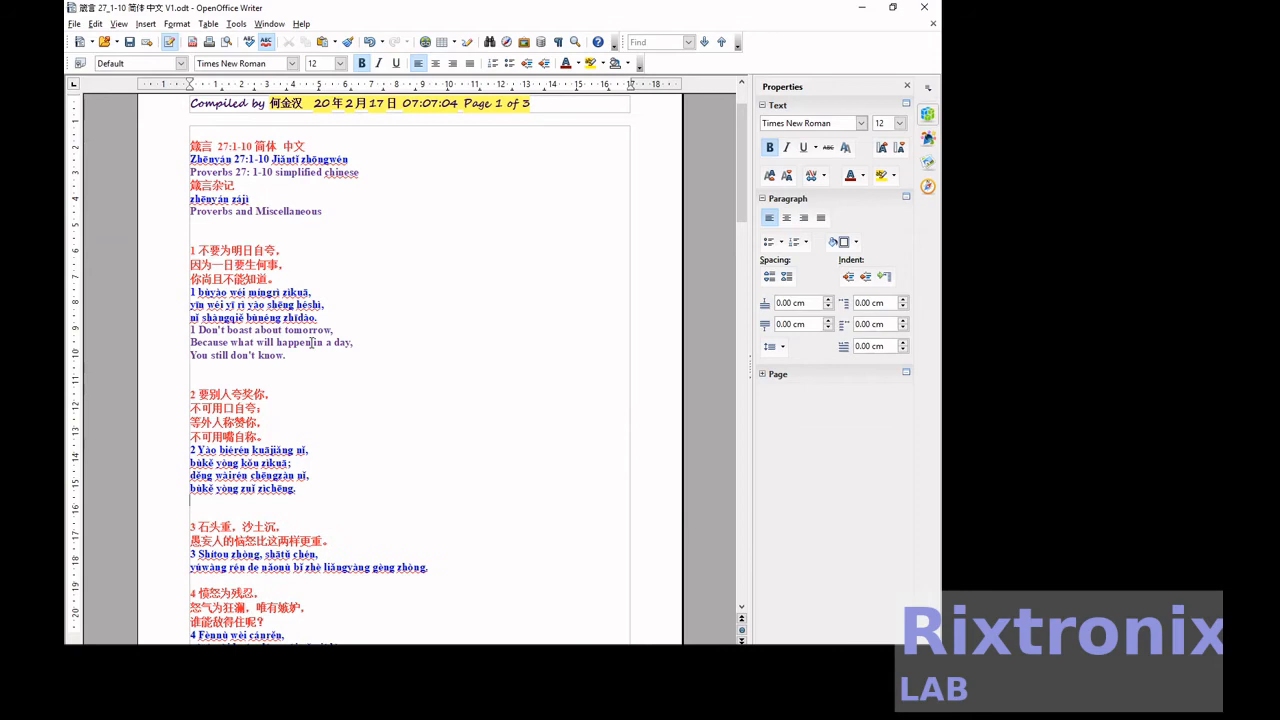
# Move the two English lines of verse 3 to directly below the pinyin of verse 3
pyautogui.press('pagedown')
pyautogui.press('pagedown')
pyautogui.press('pagedown')
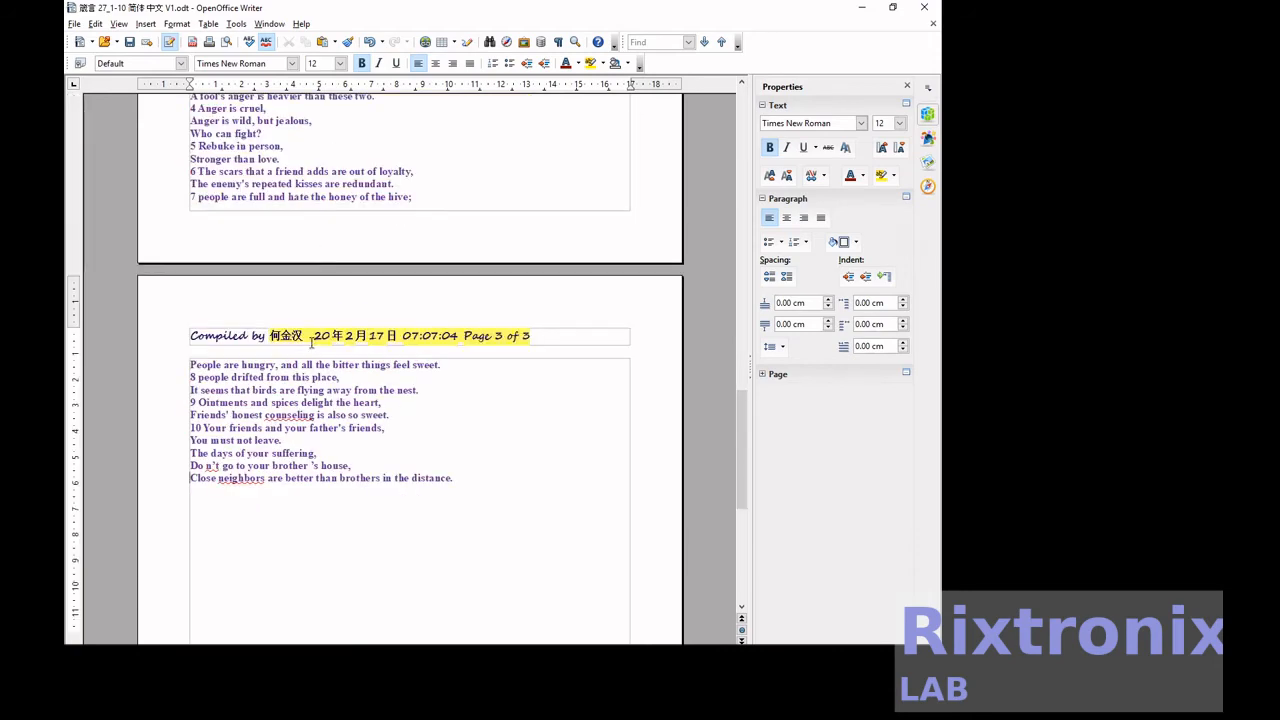
pyautogui.press('Up')
pyautogui.press('Up')
pyautogui.press('Up')
pyautogui.press('Up')
pyautogui.press('Up')
pyautogui.press('Up')
pyautogui.press('Up')
pyautogui.press('Up')
pyautogui.press('Up')
pyautogui.press('Up')
pyautogui.press('Up')
pyautogui.press('Up')
pyautogui.press('Up')
pyautogui.press('Up')
pyautogui.press('Up')
pyautogui.press('Up')
pyautogui.press('Up')
pyautogui.press('Up')
pyautogui.press('Up')
pyautogui.press('Up')
pyautogui.press('Down')
pyautogui.press('Down')
pyautogui.press('Down')
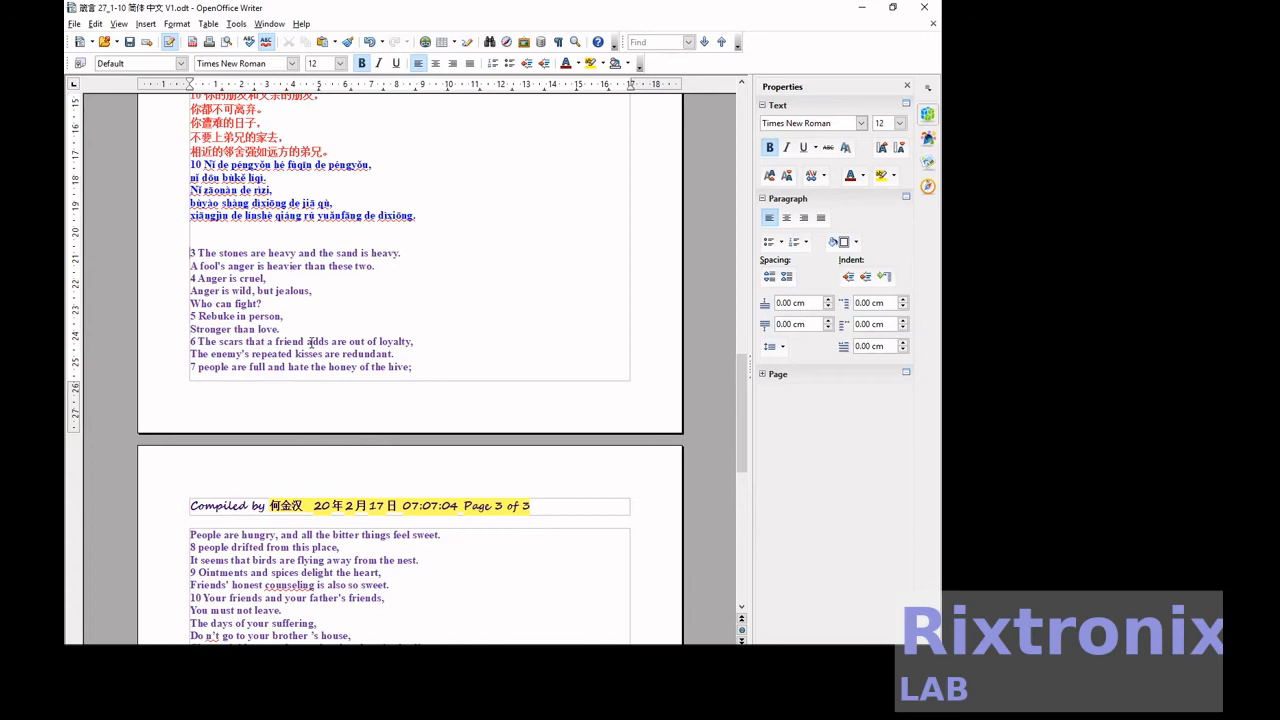
pyautogui.hotkey('shift', 'Down')
pyautogui.hotkey('shift', 'Down')
pyautogui.hotkey('ctrl', 'x')
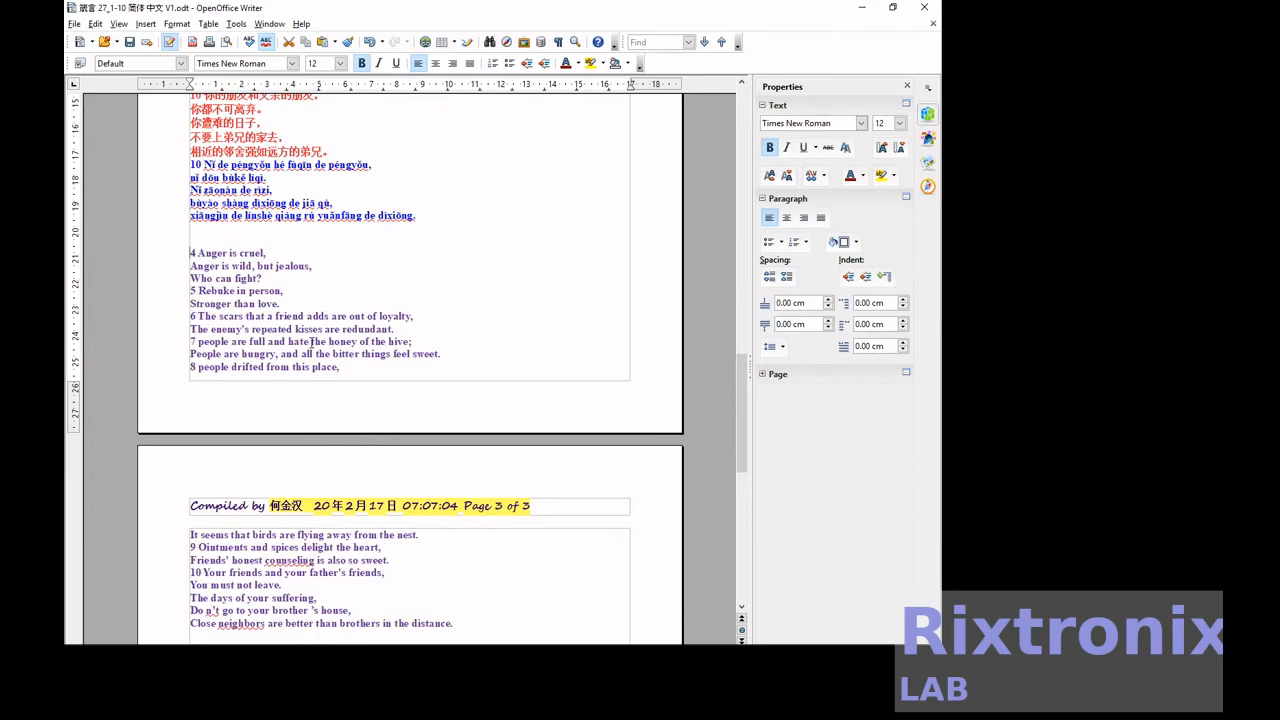
pyautogui.press('pageup')
pyautogui.press('pageup')
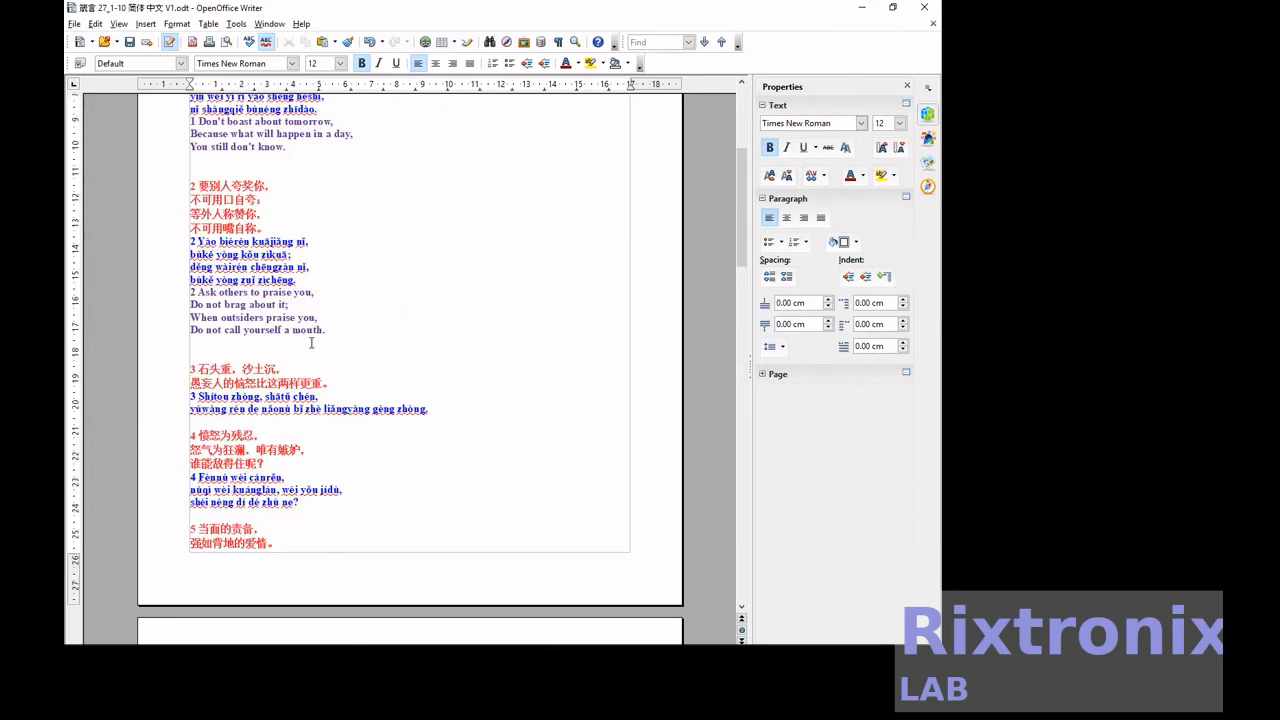
pyautogui.press('Down')
pyautogui.press('Down')
pyautogui.press('Down')
pyautogui.press('Down')
pyautogui.press('Down')
pyautogui.hotkey('ctrl', 'v')
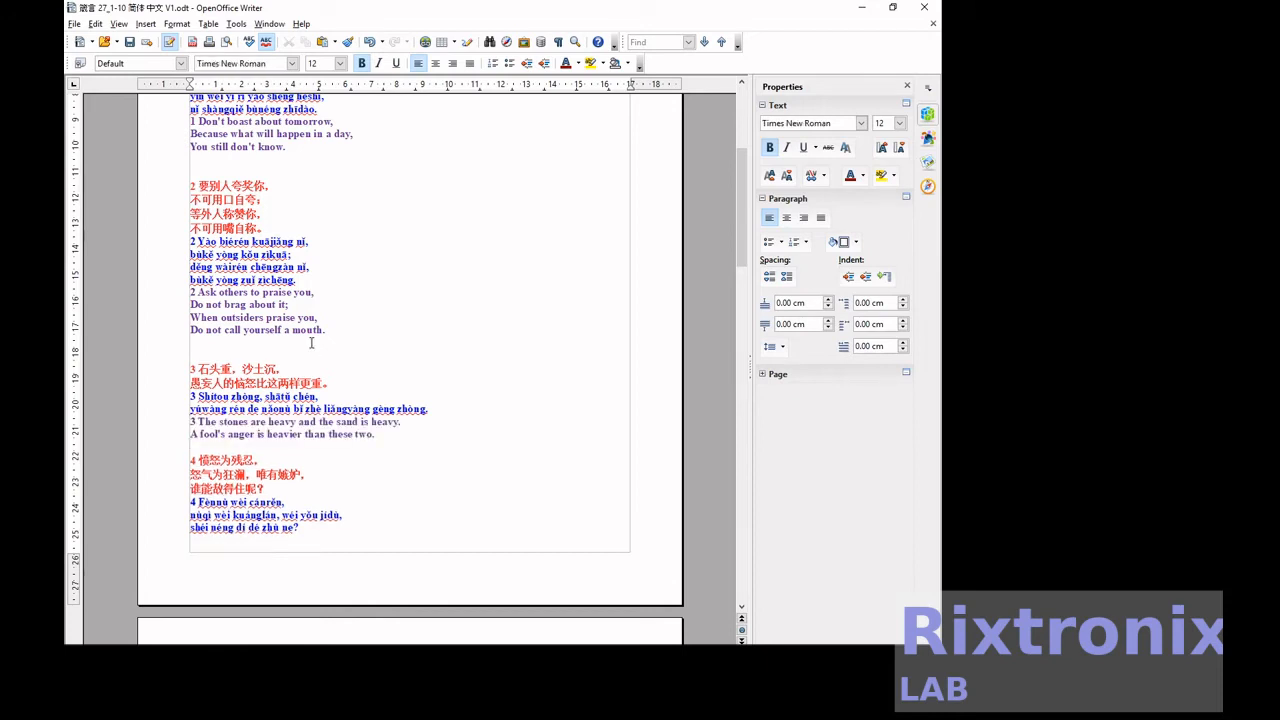
# Delete one blank line between the English of verse 2 and the Chinese of verse 3
pyautogui.press('Up')
pyautogui.press('Up')
pyautogui.press('Up')
pyautogui.press('Up')
pyautogui.press('Up')
pyautogui.press('Up')
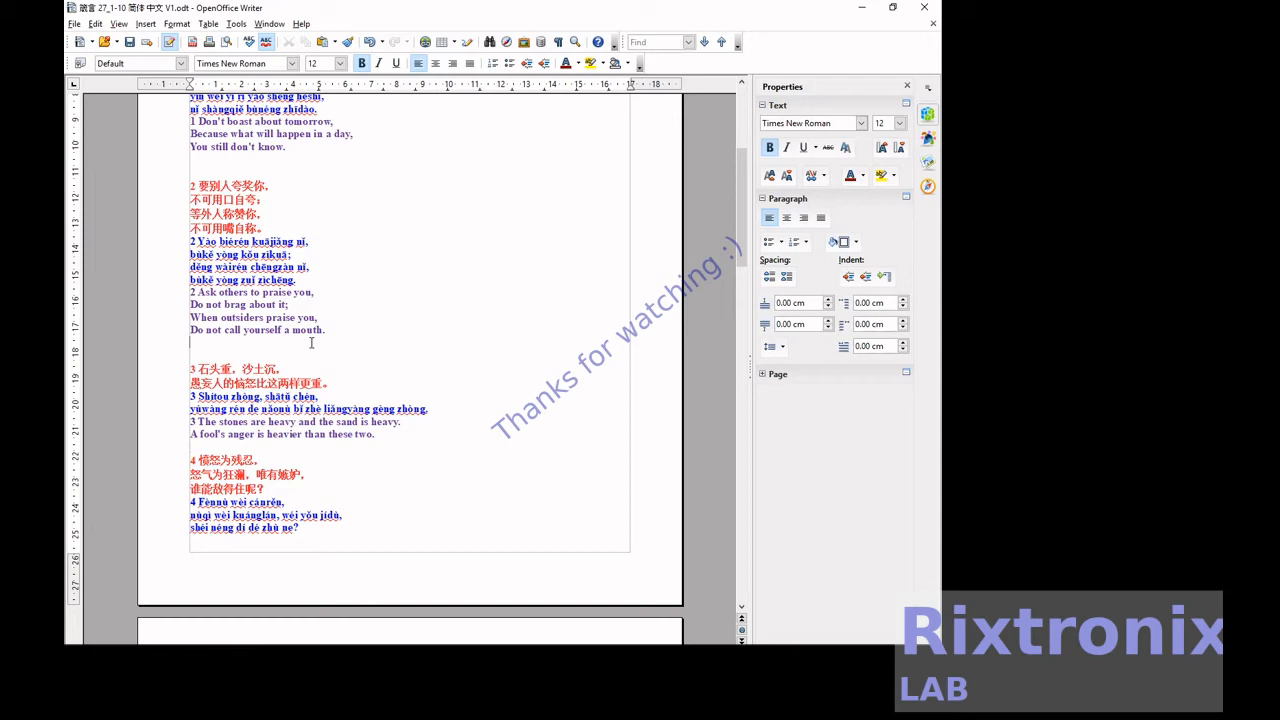
pyautogui.press('Delete')
# Move the three English lines of verse 4 to directly below the pinyin of verse 4
pyautogui.press('Down')
pyautogui.press('Down')
pyautogui.press('Down')
pyautogui.press('Down')
pyautogui.press('Down')
pyautogui.press('Down')
pyautogui.press('Down')
pyautogui.press('Down')
pyautogui.press('Down')
pyautogui.press('Down')
pyautogui.press('Down')
pyautogui.press('Down')
pyautogui.press('Down')
pyautogui.press('Down')
pyautogui.press('Down')
pyautogui.press('Down')
pyautogui.press('Down')
pyautogui.press('Down')
pyautogui.press('Down')
pyautogui.press('Down')
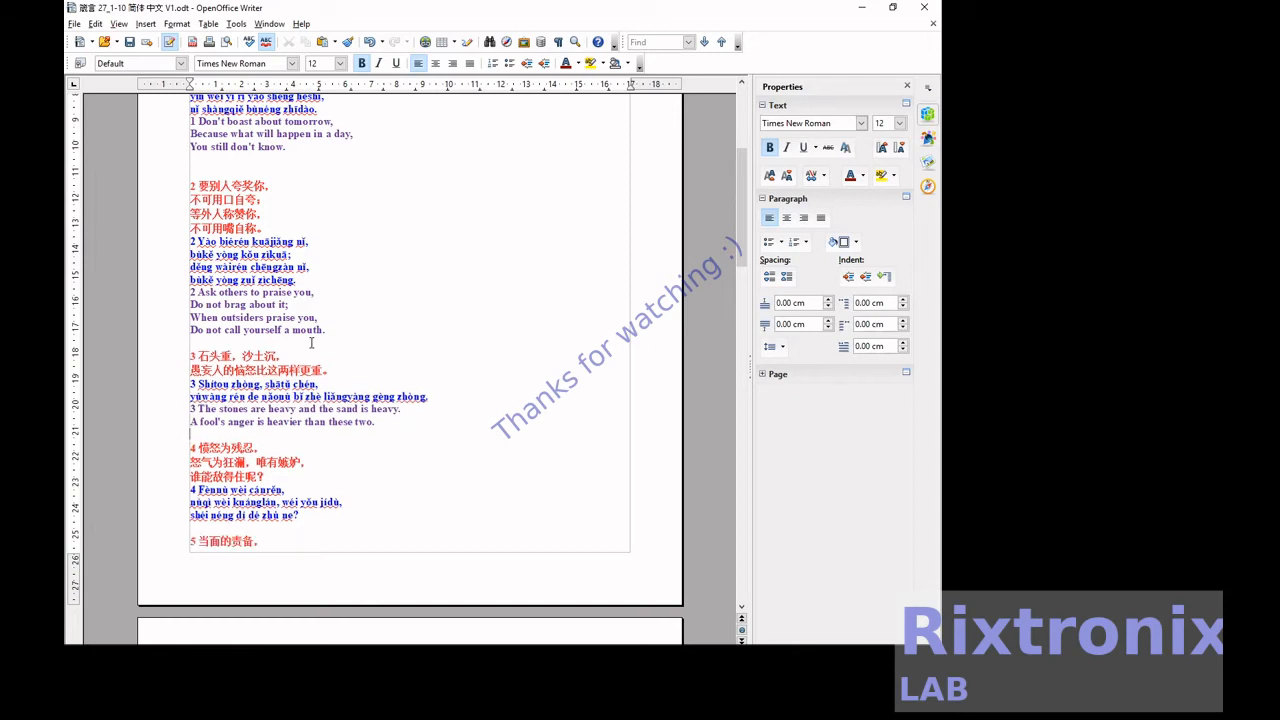
pyautogui.press('Down')
pyautogui.press('Down')
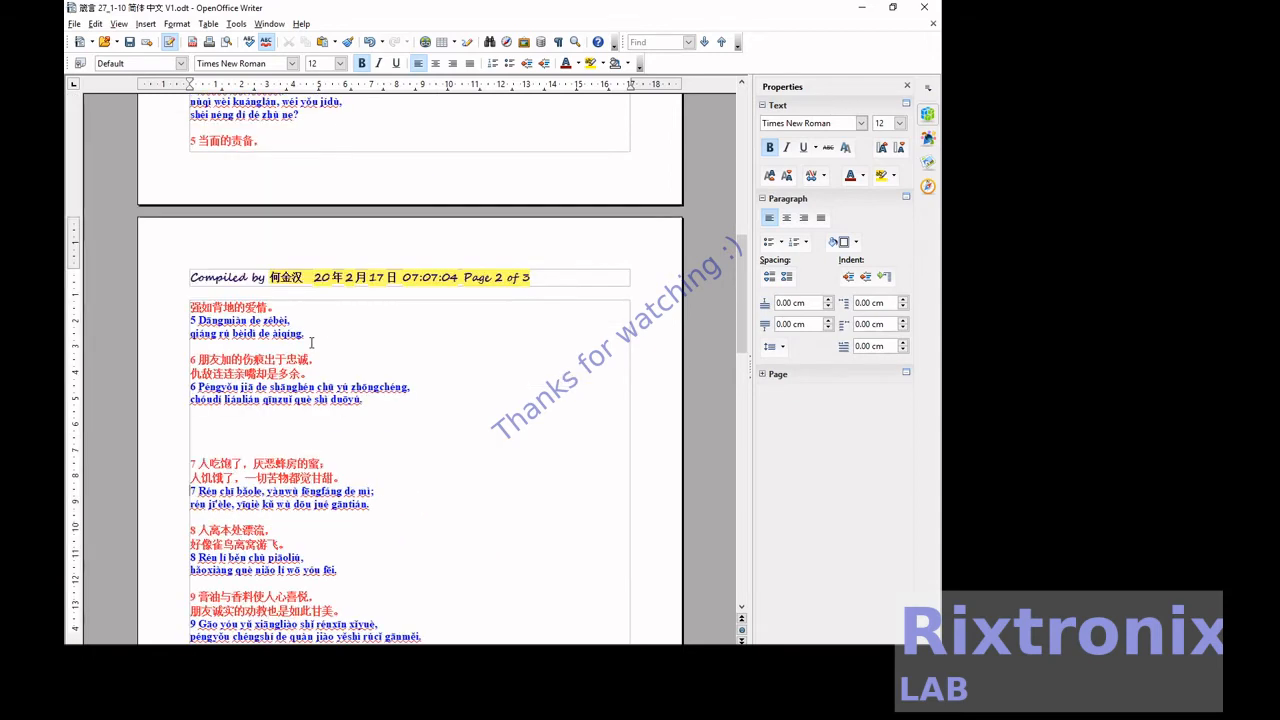
pyautogui.press('Down')
pyautogui.press('Down')
pyautogui.press('Down')
pyautogui.press('Down')
pyautogui.press('Down')
pyautogui.press('Down')
pyautogui.press('Down')
pyautogui.press('Down')
pyautogui.press('Down')
pyautogui.press('Down')
pyautogui.press('Down')
pyautogui.press('Down')
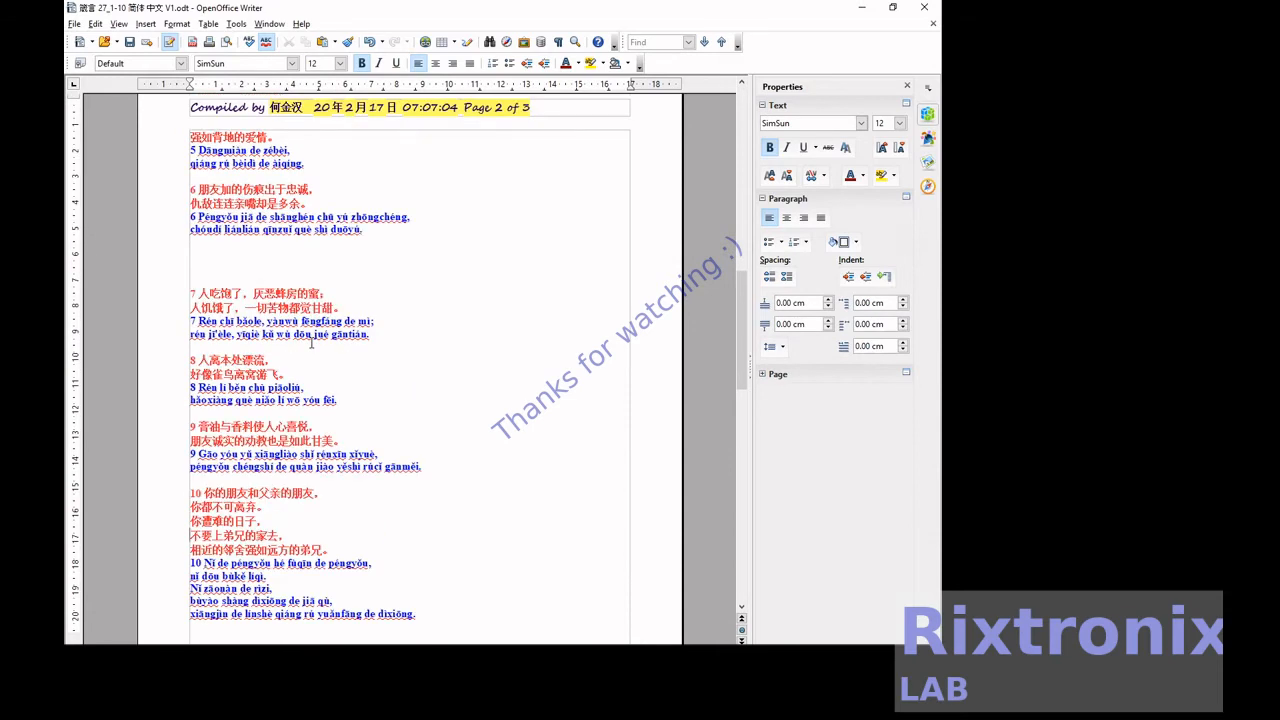
pyautogui.press('Down')
pyautogui.press('Down')
pyautogui.press('Down')
pyautogui.press('Down')
pyautogui.press('Down')
pyautogui.press('Down')
pyautogui.press('Down')
pyautogui.press('Down')
pyautogui.press('Down')
pyautogui.press('Down')
pyautogui.press('Down')
pyautogui.press('Down')
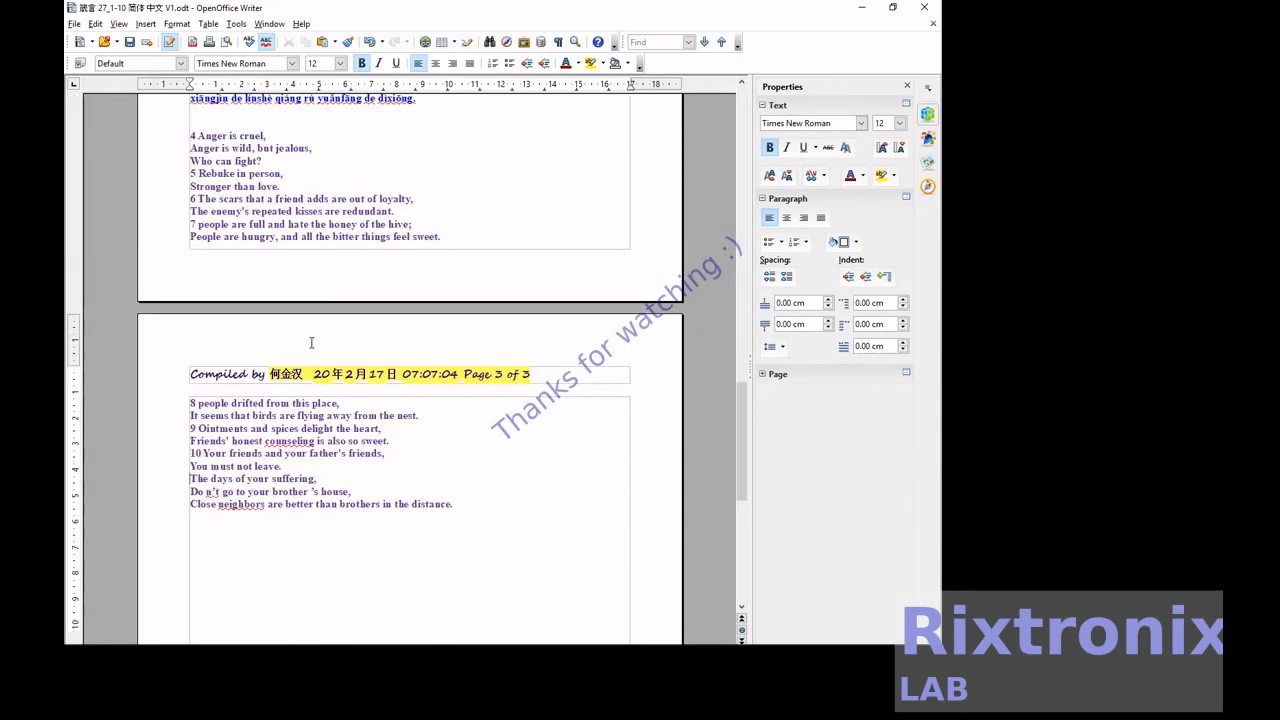
pyautogui.press('Up')
pyautogui.press('Up')
pyautogui.press('Up')
pyautogui.hotkey('shift', 'Down')
pyautogui.hotkey('shift', 'Down')
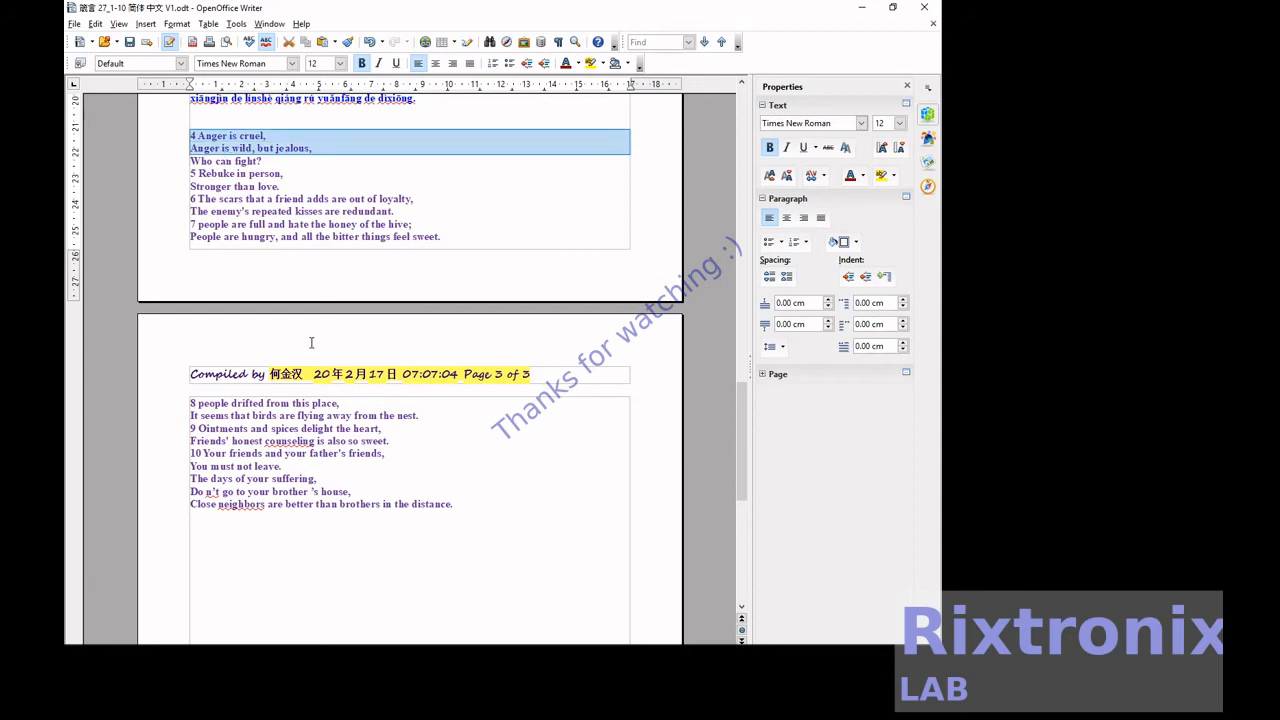
pyautogui.hotkey('shift', 'Down')
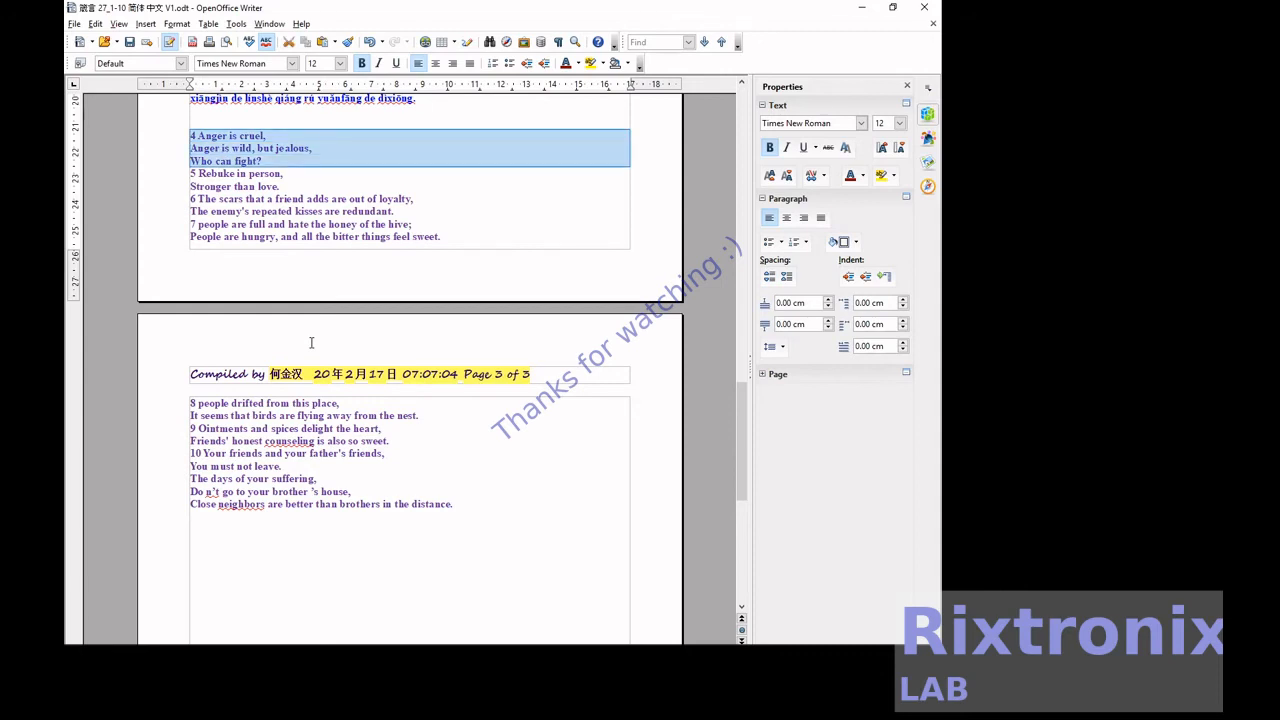
pyautogui.press('Delete')
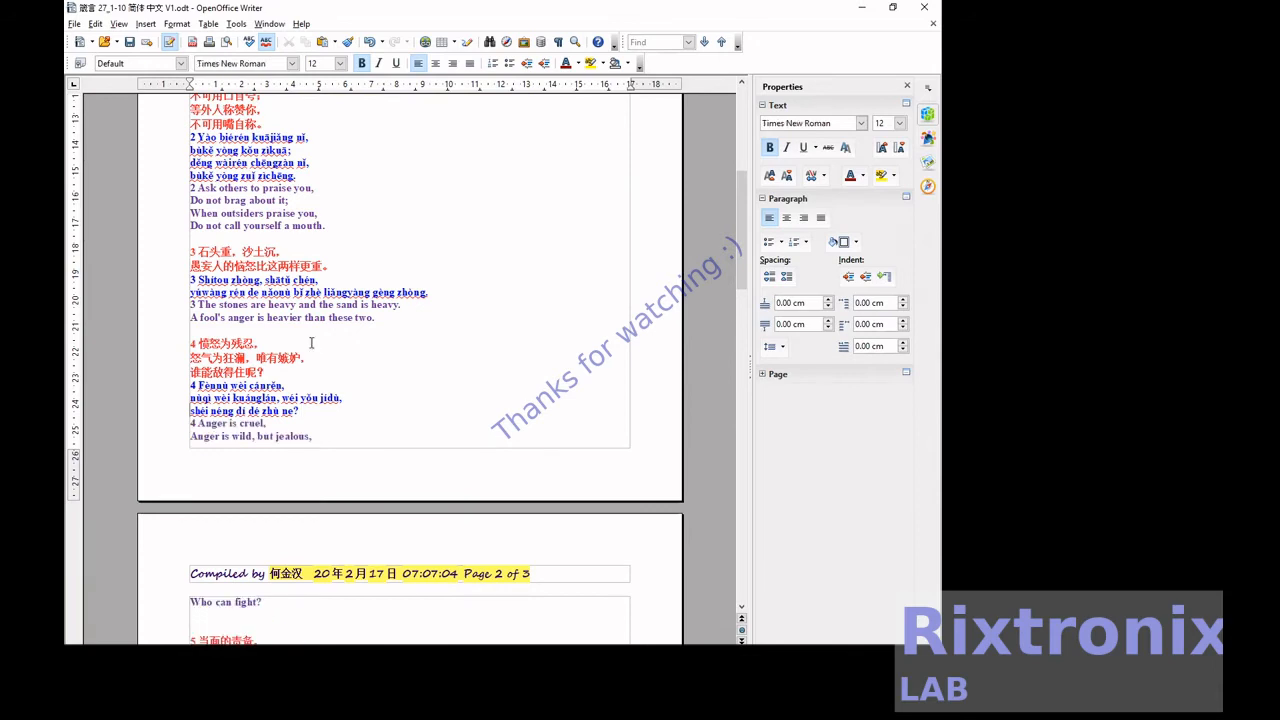
# Insert blank lines before the Chinese of verse 4 so that verse 4 starts on page 2
pyautogui.press('Return')
pyautogui.press('Return')
pyautogui.press('Return')
pyautogui.press('Return')
pyautogui.press('Return')
pyautogui.press('Return')
pyautogui.press('Return')
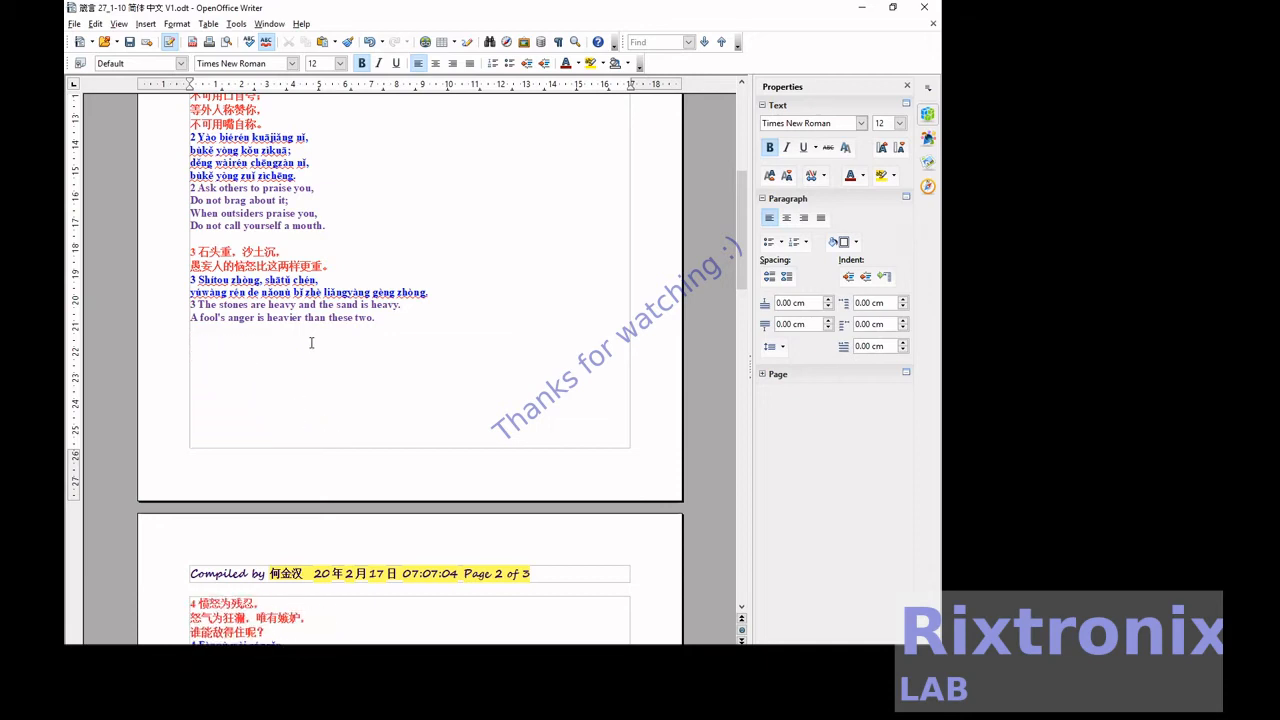
# Move the two English lines of verse 5 to directly below the pinyin of verse 5
pyautogui.scroll(-8, 311, 343)
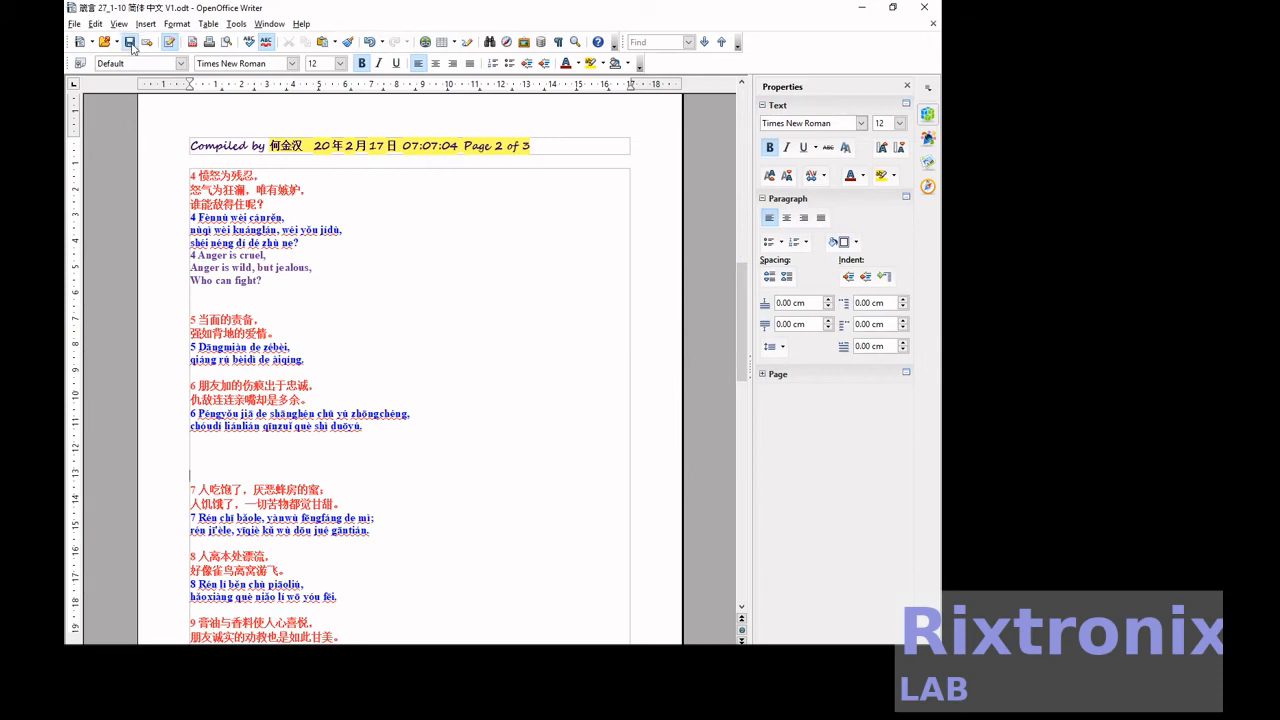
pyautogui.scroll(-10, 266, 316)
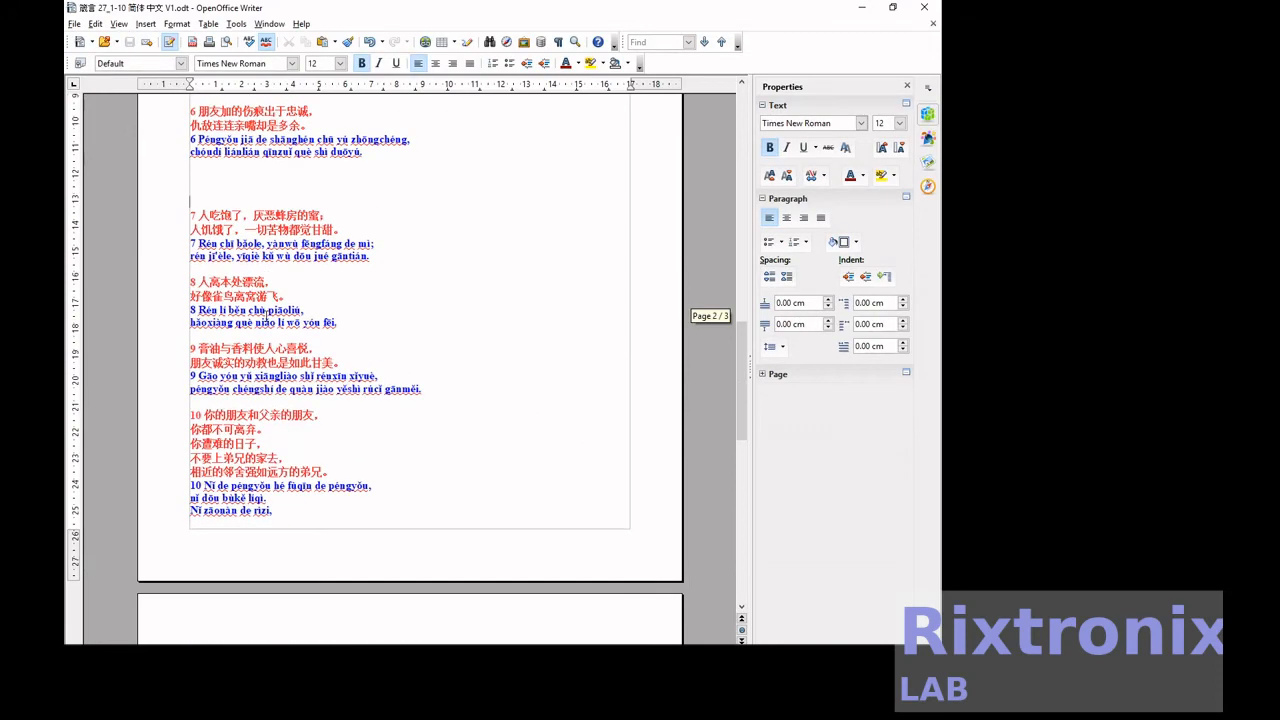
pyautogui.scroll(-2, 266, 316)
pyautogui.click(251, 379)
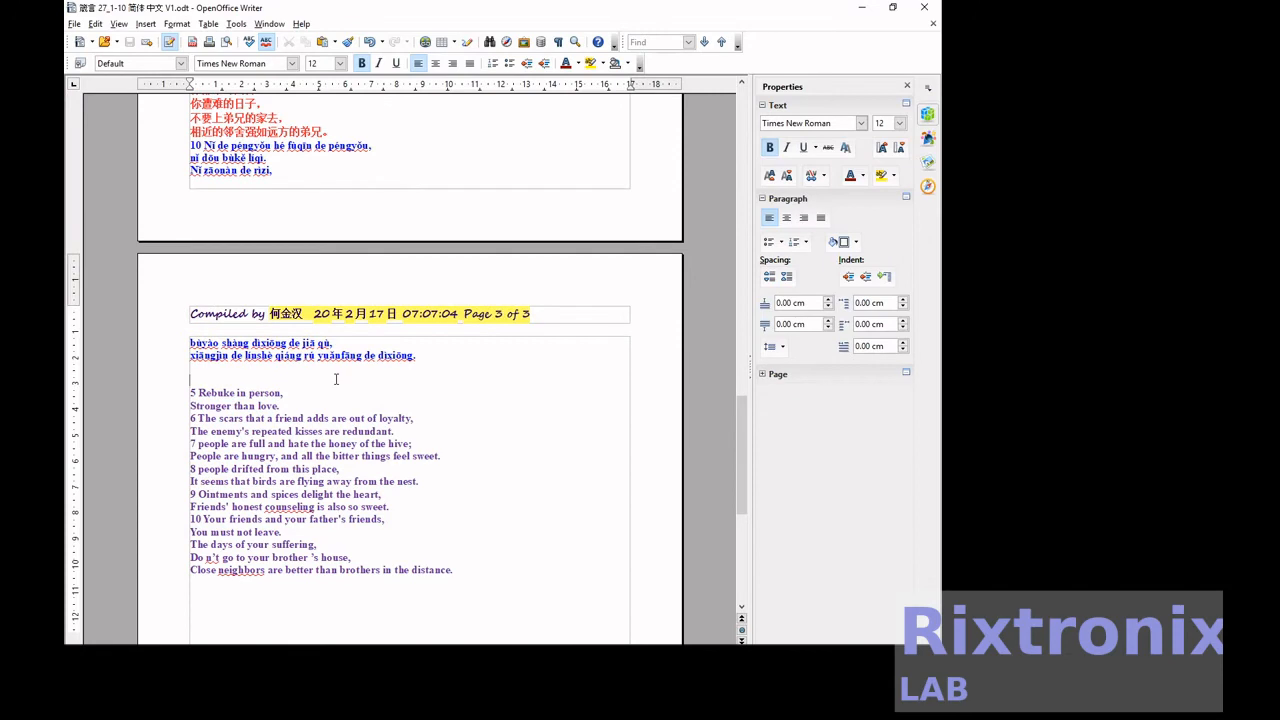
pyautogui.hotkey('shift', 'Down')
pyautogui.hotkey('shift', 'Down')
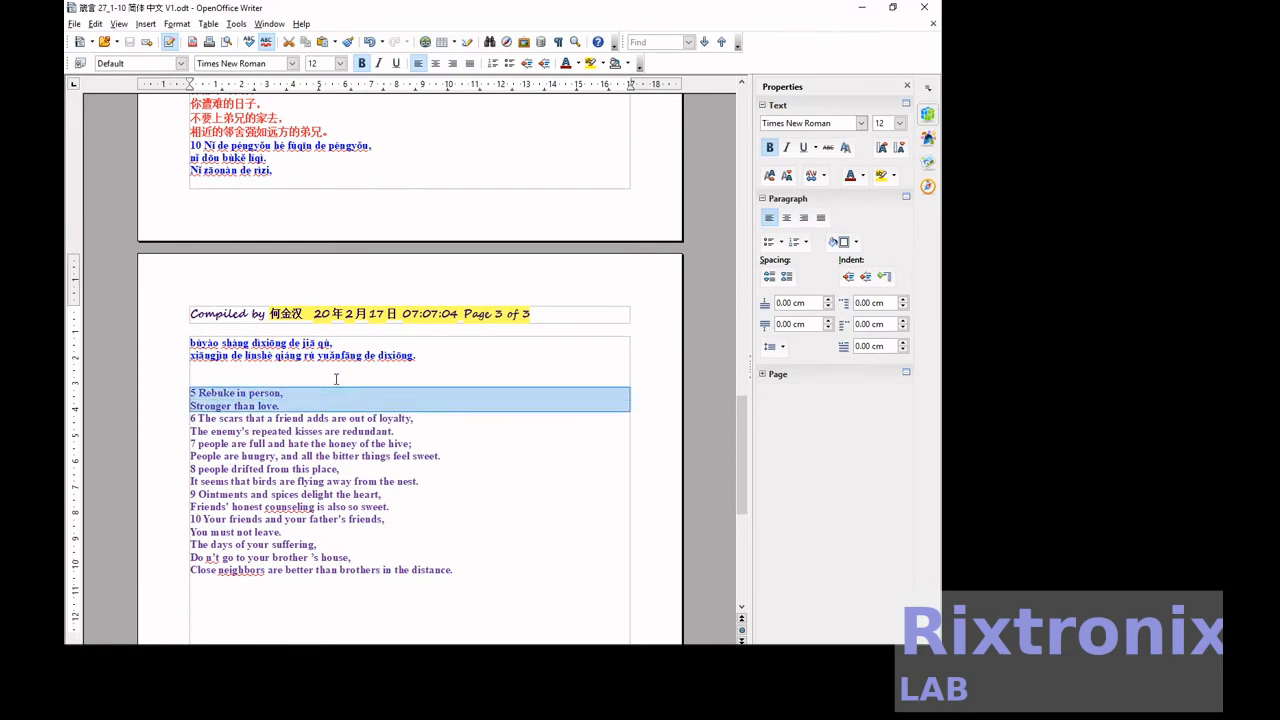
pyautogui.hotkey('ctrl', 'x')
pyautogui.scroll(13, 336, 379)
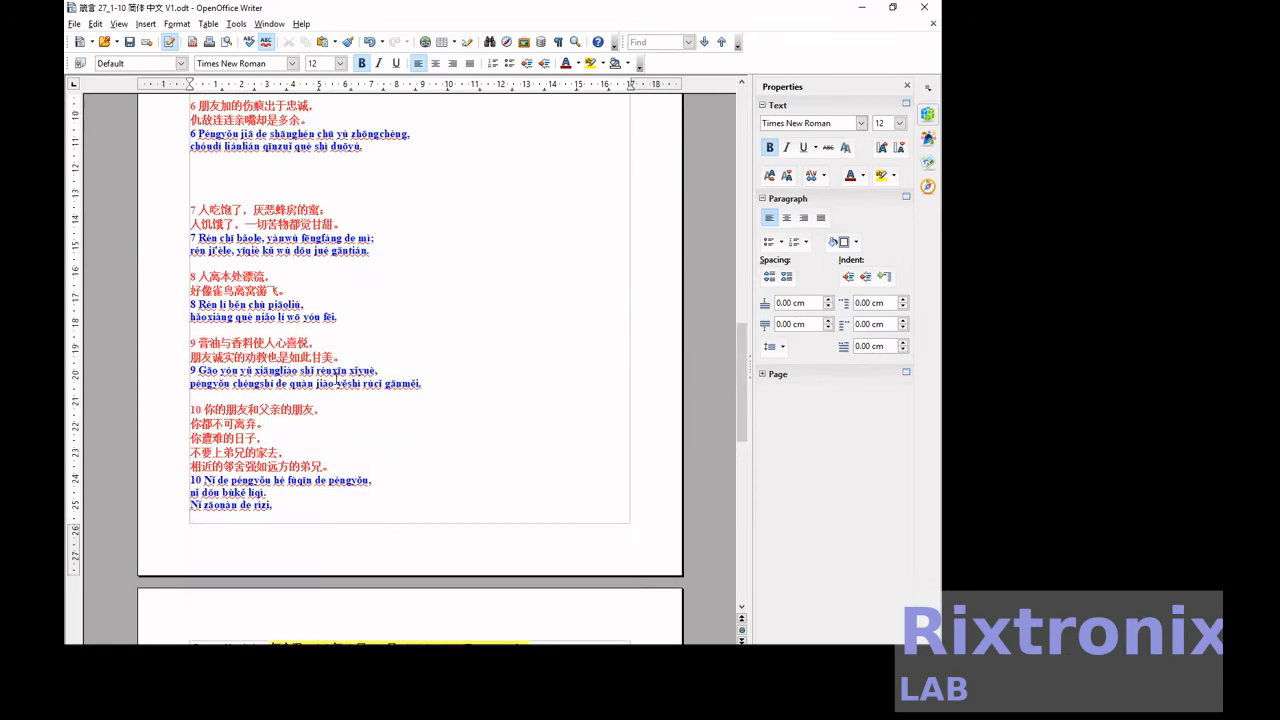
pyautogui.scroll(-3, 340, 440)
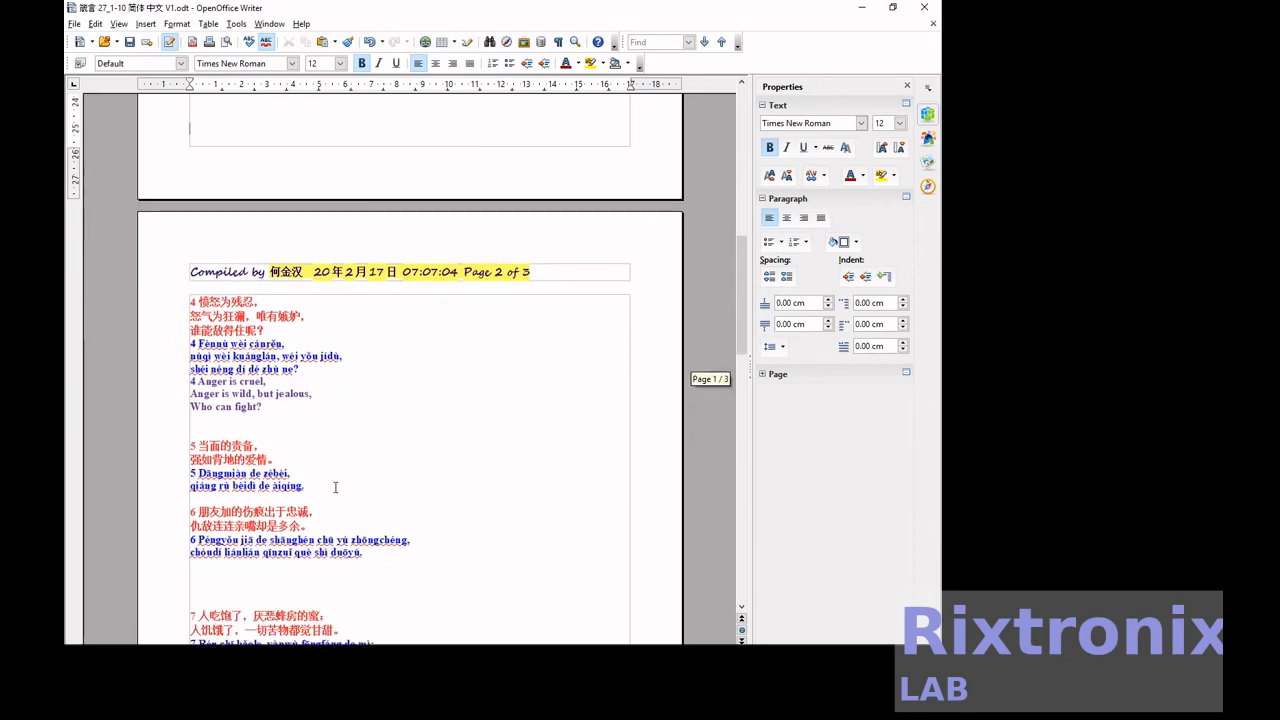
pyautogui.click(328, 486)
pyautogui.press('Return')
pyautogui.hotkey('ctrl', 'v')
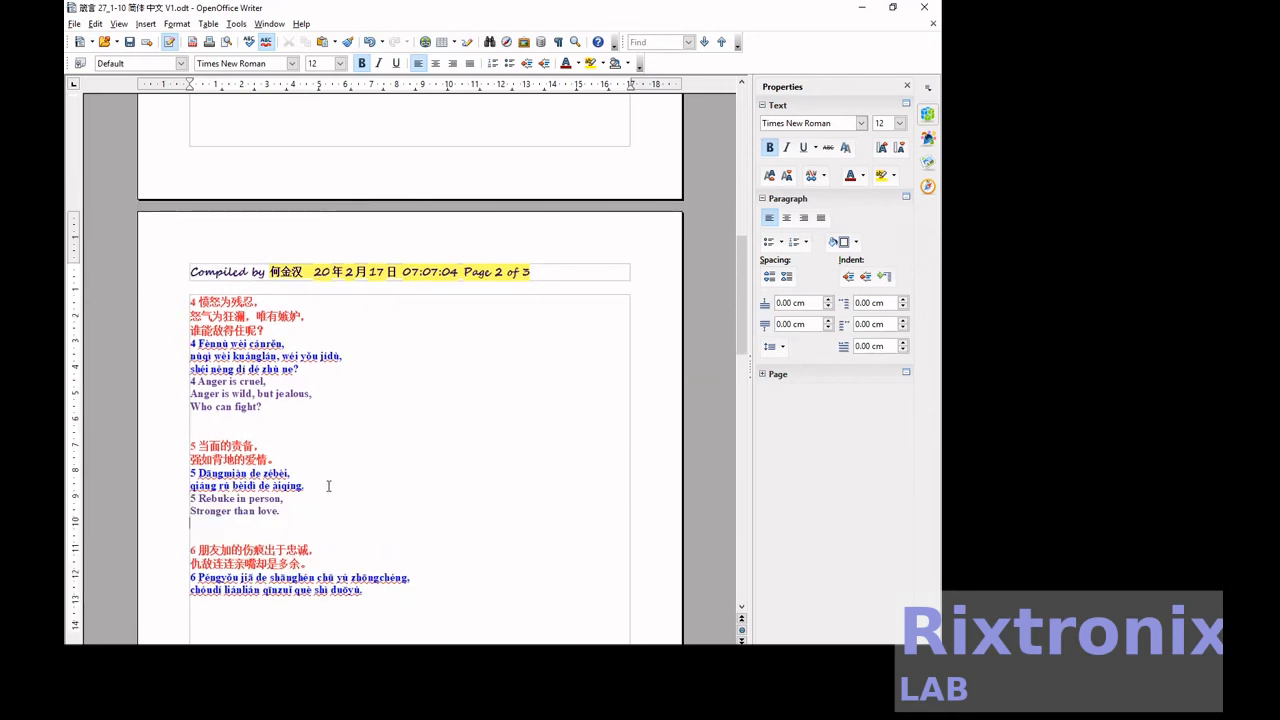
# Move the two English lines of verse 6 to directly below the pinyin of verse 6
pyautogui.scroll(-4, 328, 486)
pyautogui.scroll(-13, 328, 488)
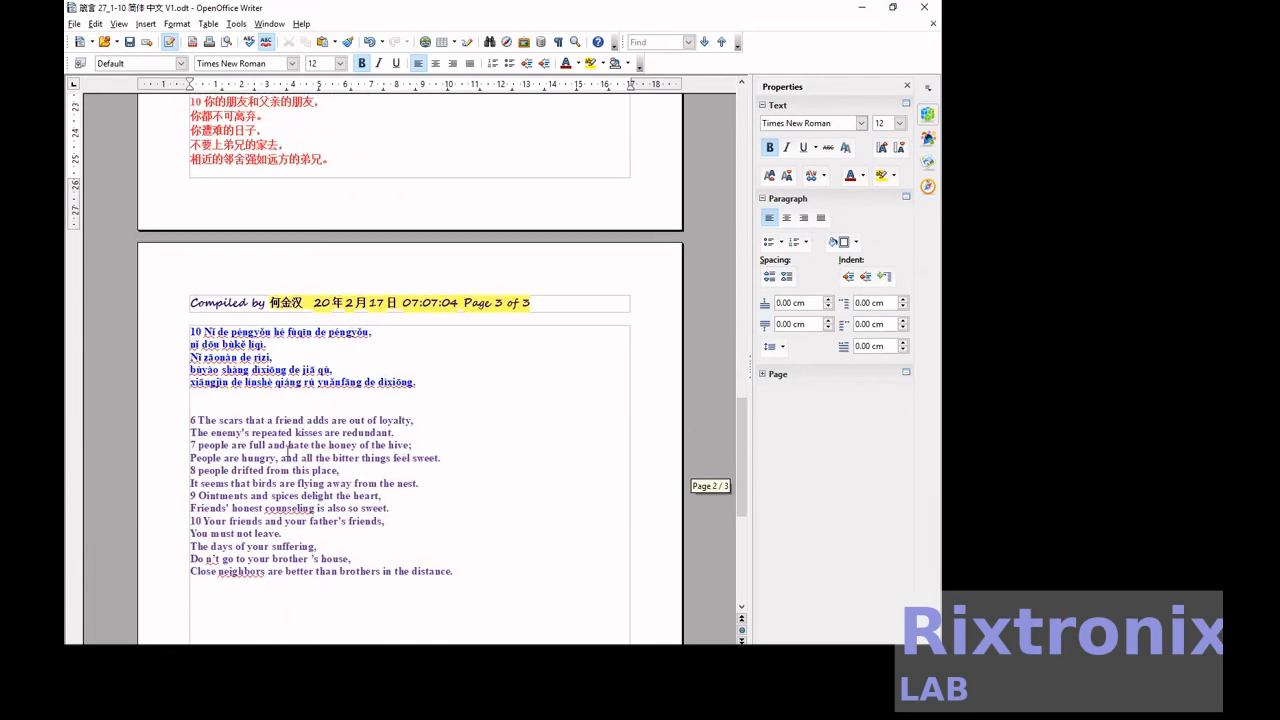
pyautogui.click(241, 409)
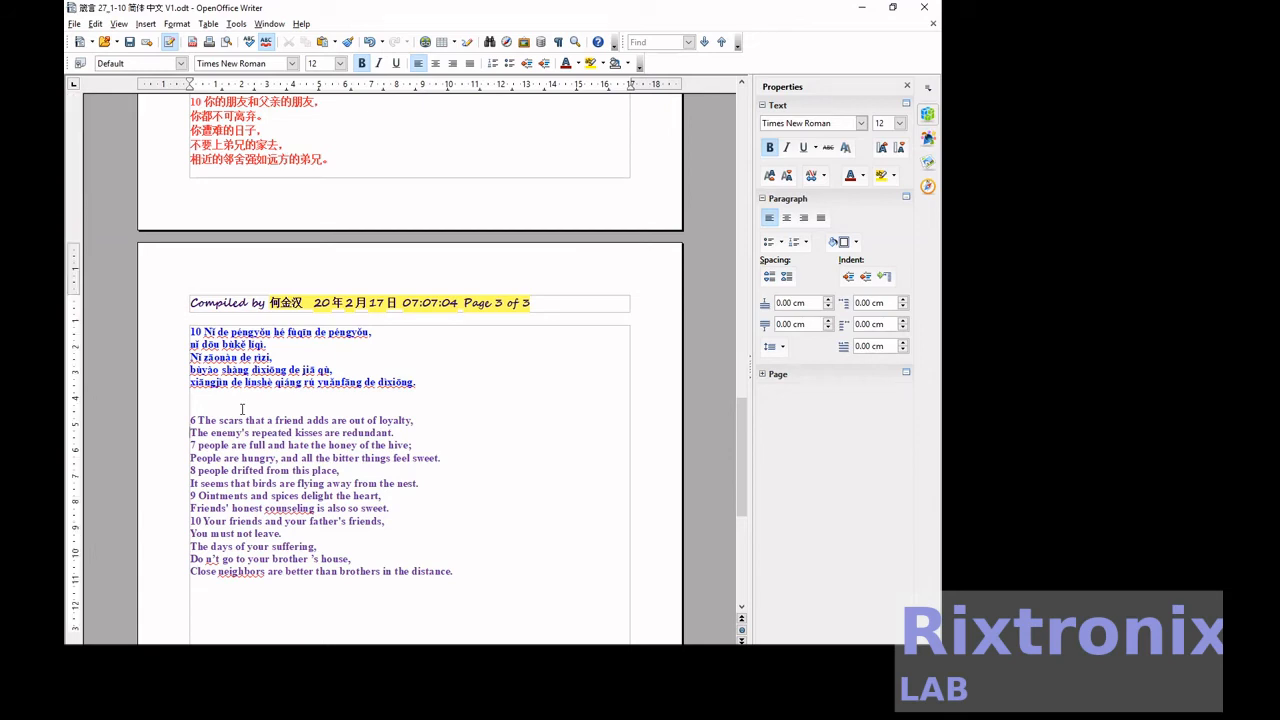
pyautogui.hotkey('shift', 'Down')
pyautogui.hotkey('shift', 'Down')
pyautogui.hotkey('ctrl', 'x')
pyautogui.press('pageup')
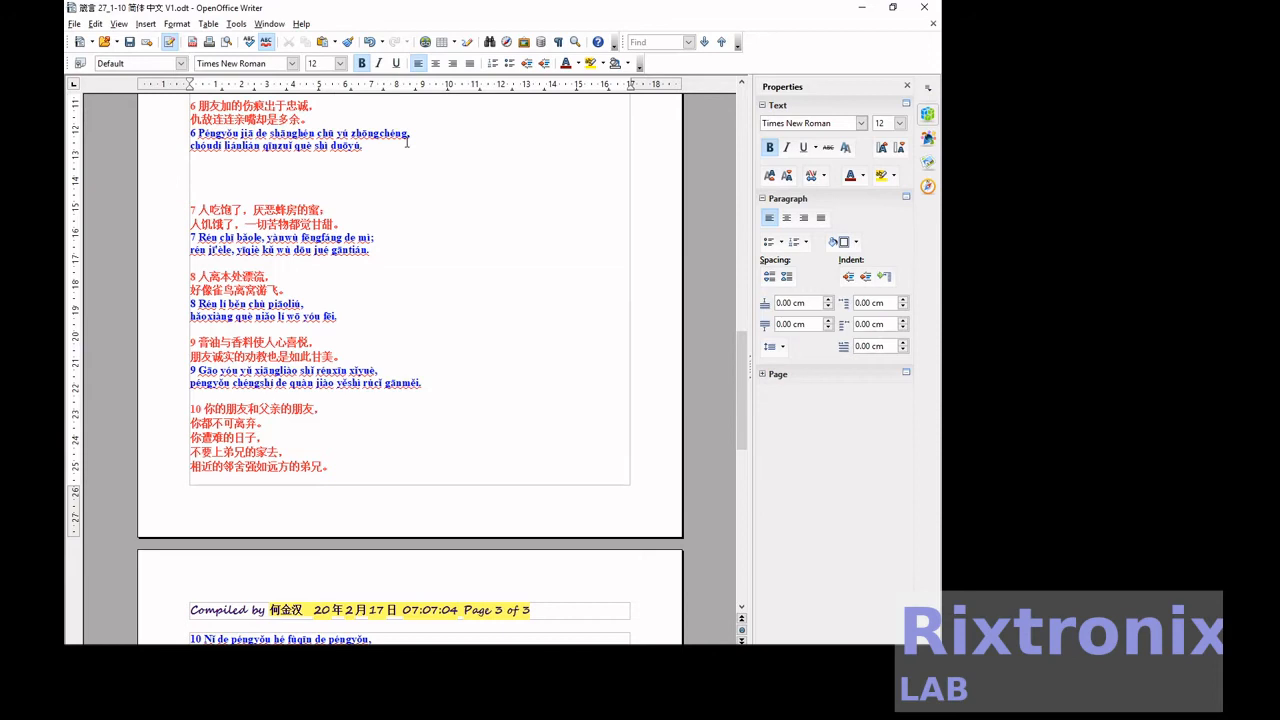
pyautogui.press('Return')
pyautogui.hotkey('ctrl', 'v')
# Move the two English lines of verse 7 to directly below the pinyin of verse 7
pyautogui.scroll(-7, 397, 157)
pyautogui.click(276, 385)
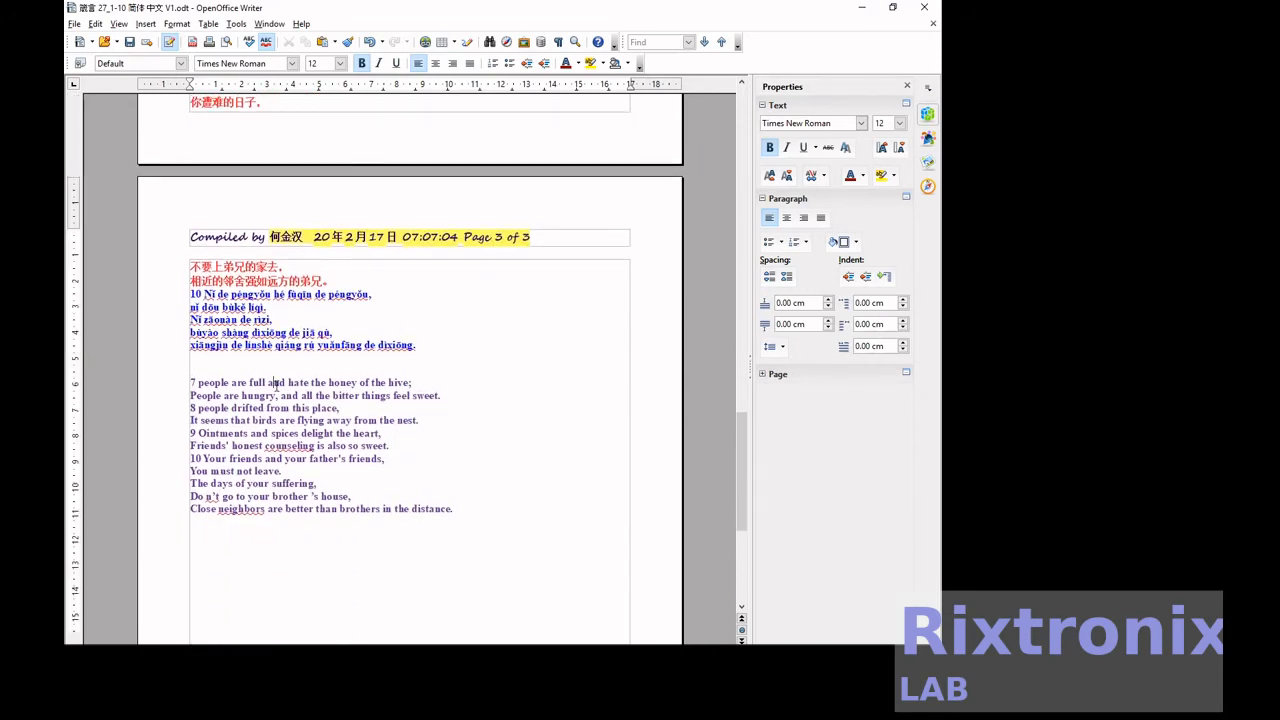
pyautogui.press('Home')
pyautogui.hotkey('shift', 'Down')
pyautogui.hotkey('shift', 'Down')
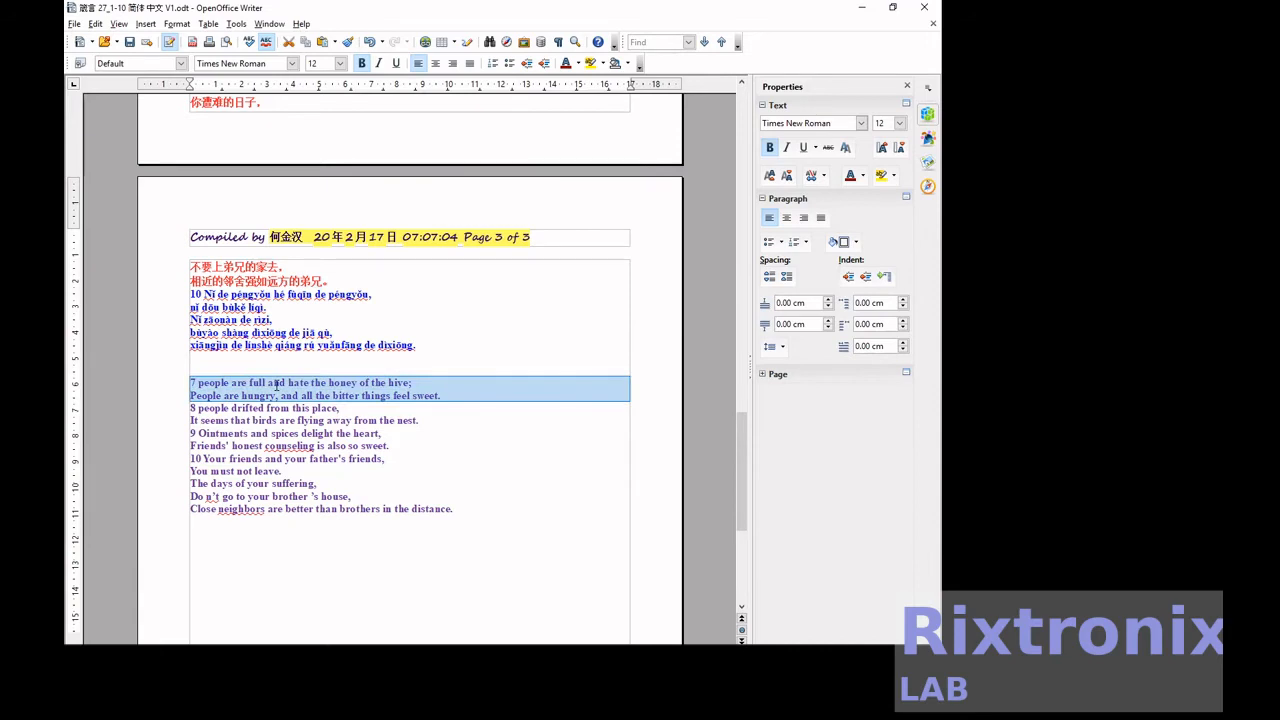
pyautogui.hotkey('ctrl', 'x')
pyautogui.scroll(6, 276, 384)
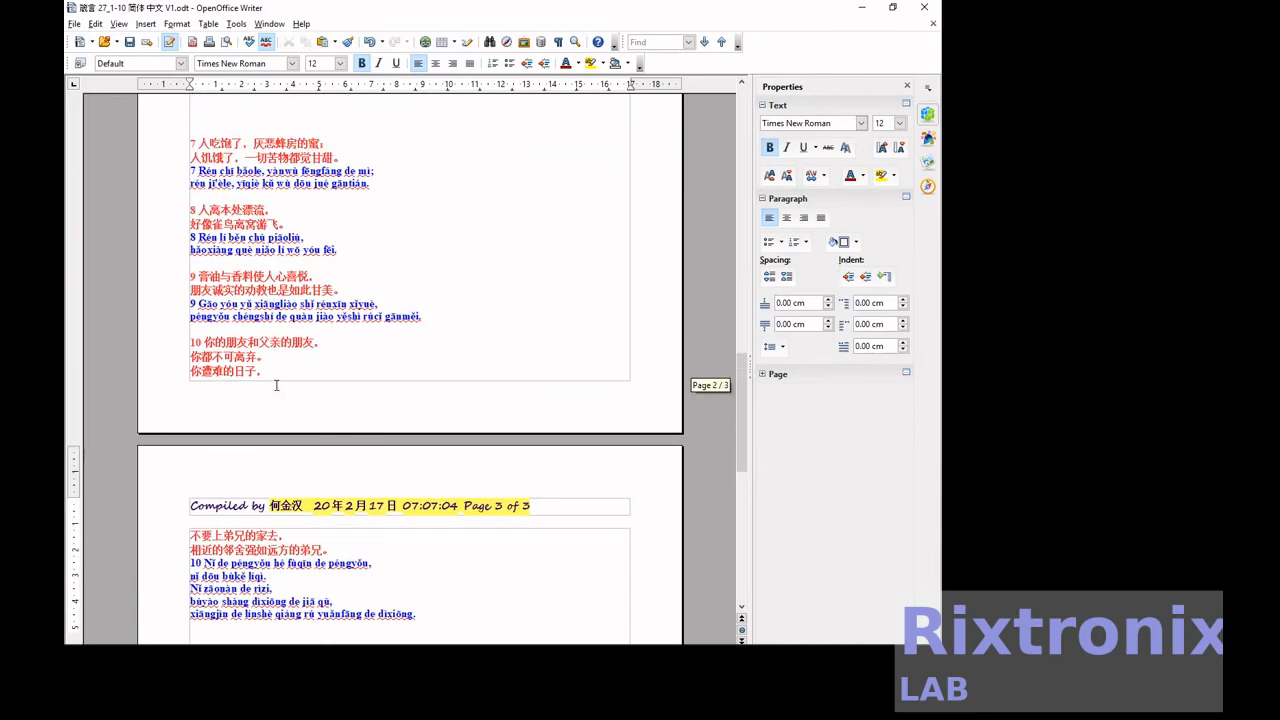
pyautogui.click(390, 290)
pyautogui.press('Return')
pyautogui.hotkey('ctrl', 'v')
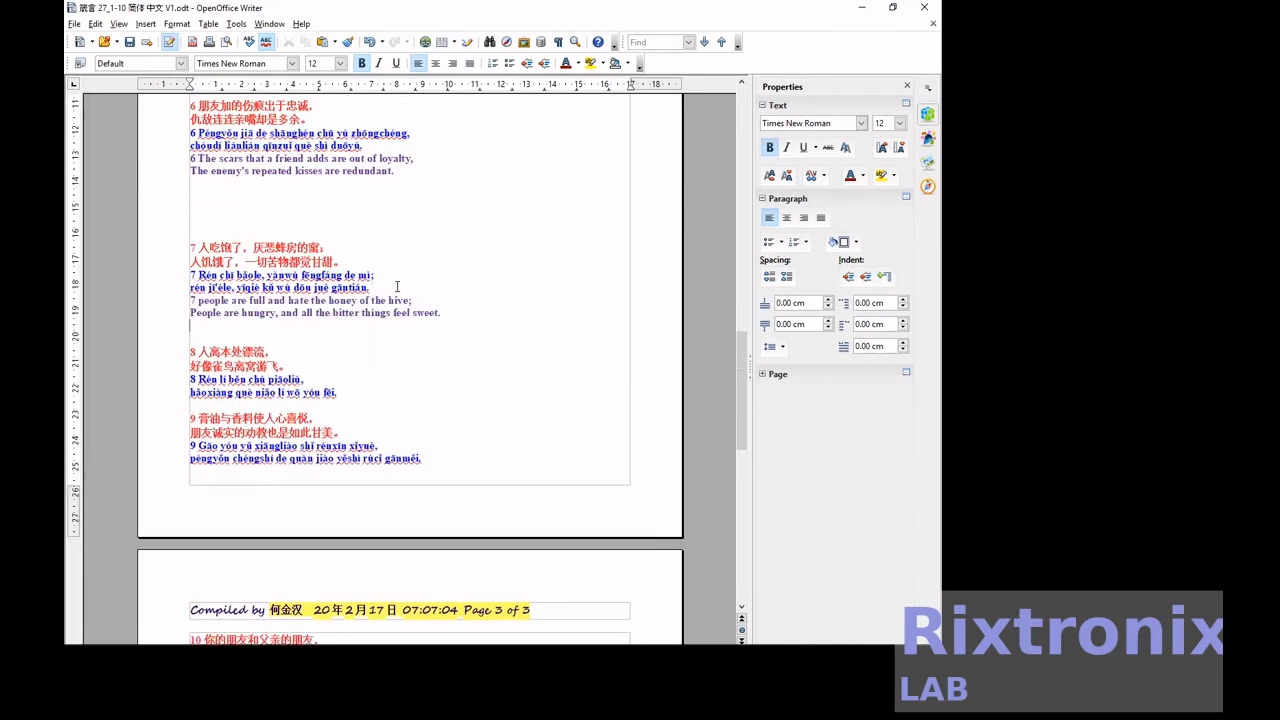
# Move the two English lines of verse 8 to directly below the pinyin of verse 8
pyautogui.scroll(-4, 397, 287)
pyautogui.scroll(-2, 397, 287)
pyautogui.click(257, 455)
pyautogui.press('Home')
pyautogui.hotkey('shift', 'Down')
pyautogui.hotkey('shift', 'End')
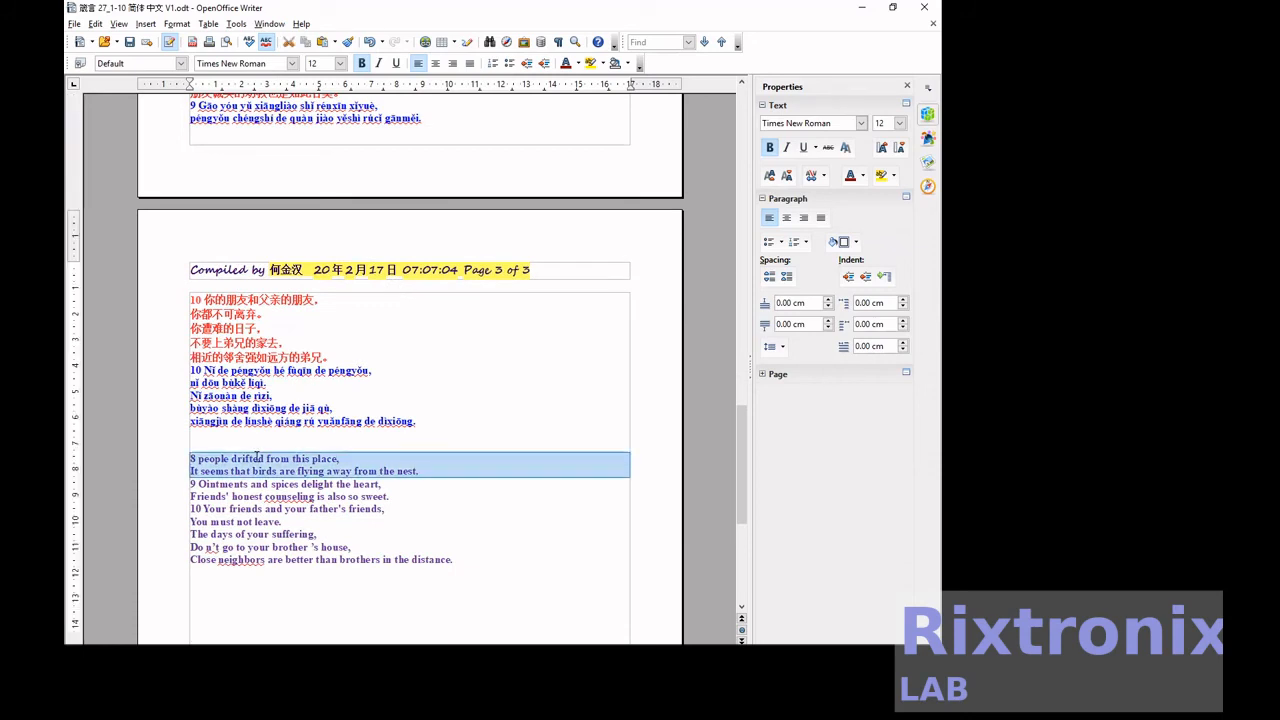
pyautogui.hotkey('ctrl', 'x')
pyautogui.scroll(3, 257, 455)
pyautogui.click(352, 219)
pyautogui.press('Return')
pyautogui.hotkey('ctrl', 'v')
# Move the two English lines of verse 9 to directly below the pinyin of verse 9
pyautogui.scroll(-5, 352, 219)
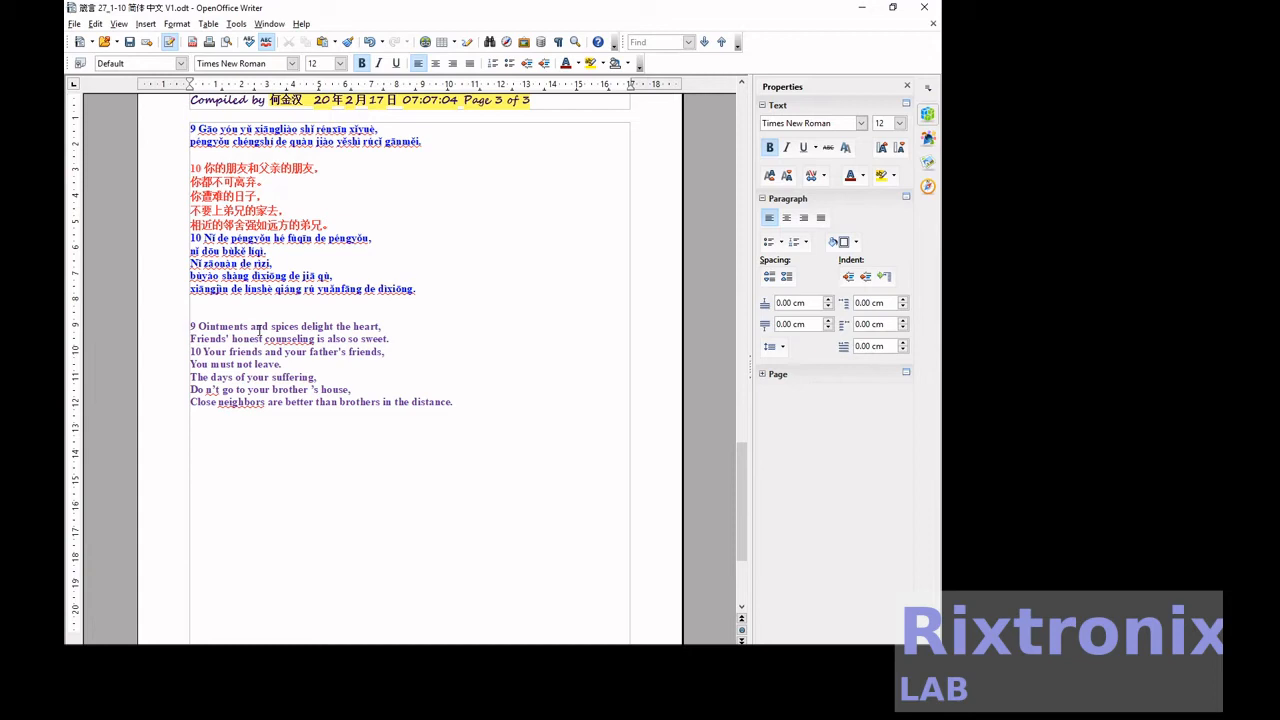
pyautogui.tripleClick(259, 330)
pyautogui.press('Delete')
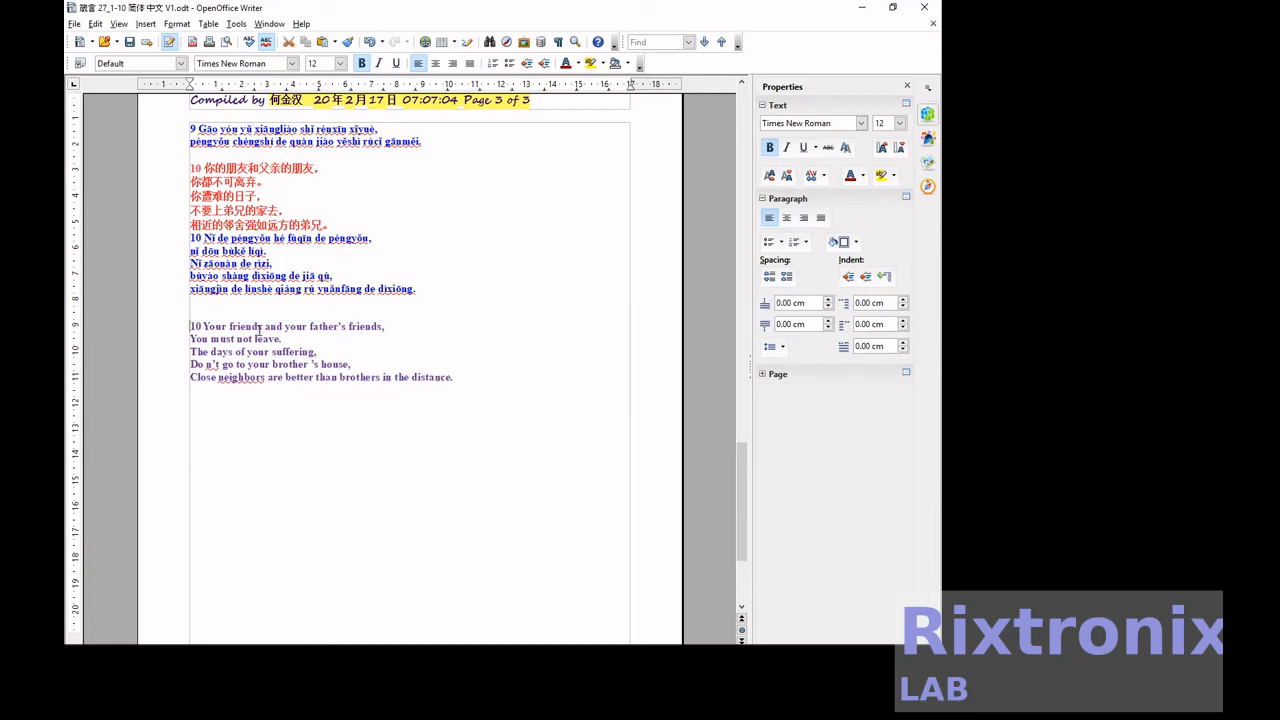
pyautogui.scroll(2, 259, 330)
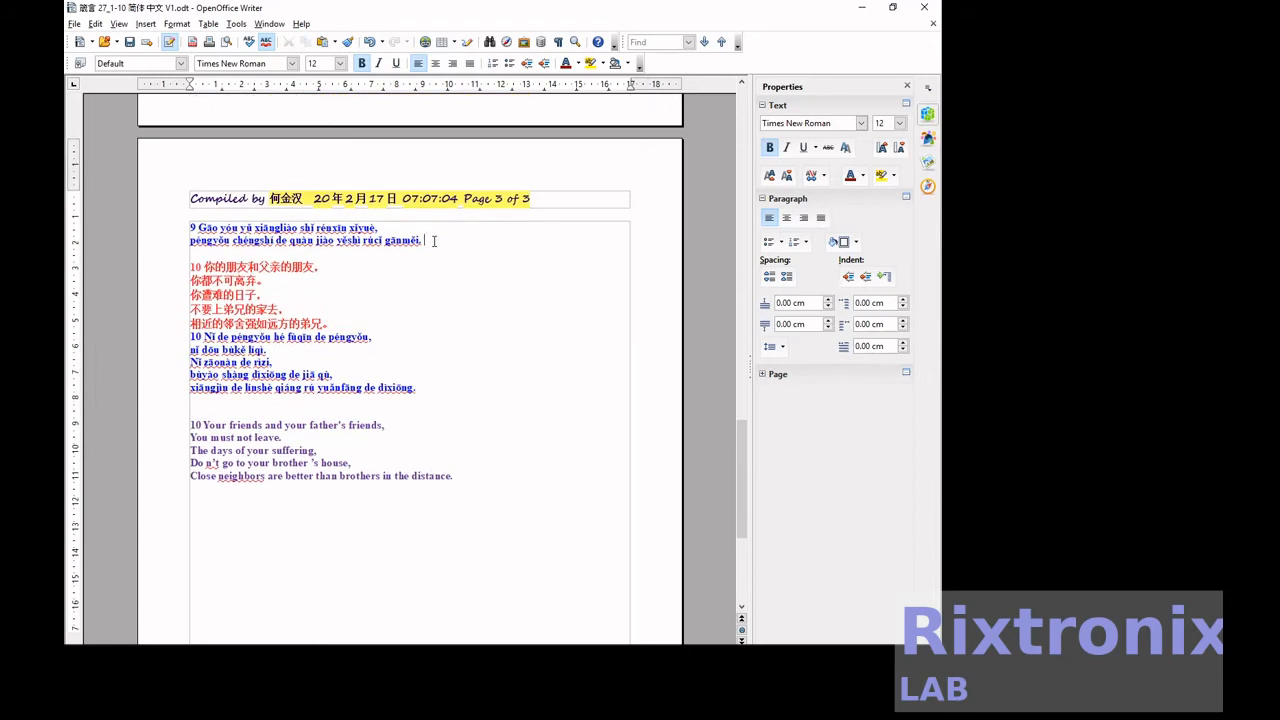
pyautogui.hotkey('ctrl', 'z')
pyautogui.hotkey('ctrl', 'z')
# Insert blank lines after the English of verse 8 so that the Chinese of verse 9 starts on page 3
pyautogui.scroll(3, 434, 241)
pyautogui.click(262, 158)
pyautogui.press('Return')
pyautogui.press('Return')
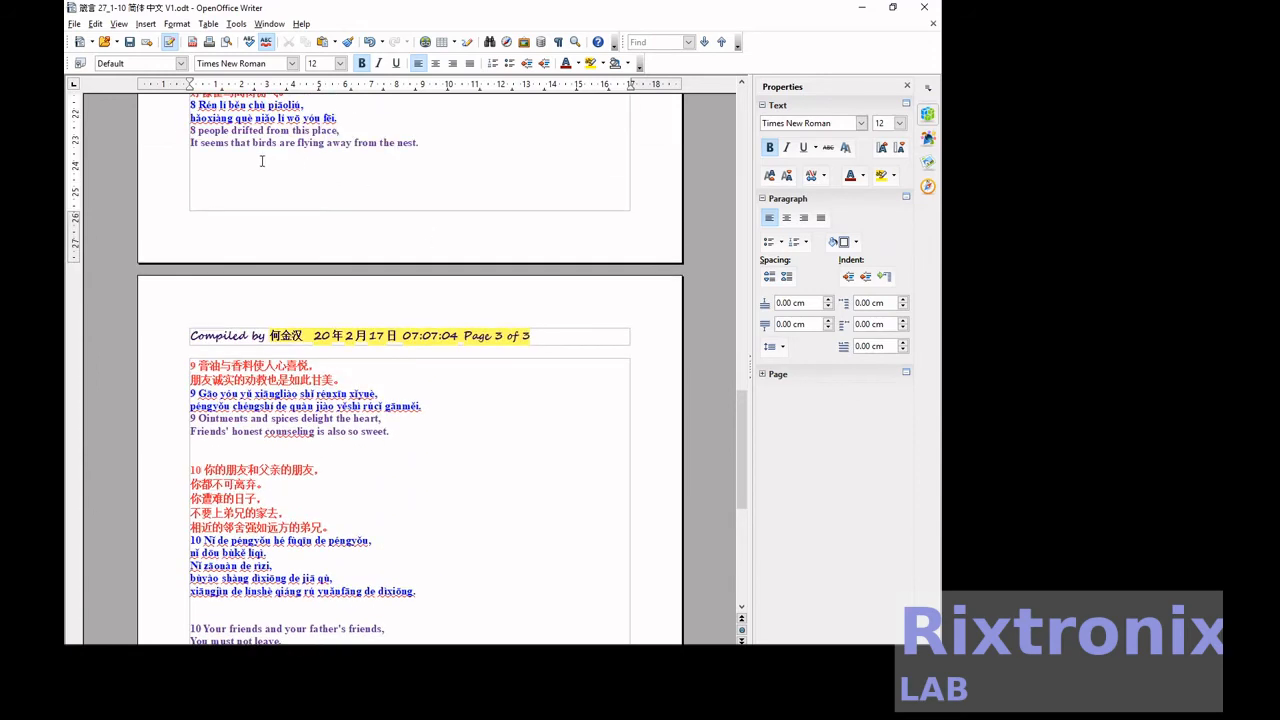
pyautogui.scroll(-3, 300, 247)
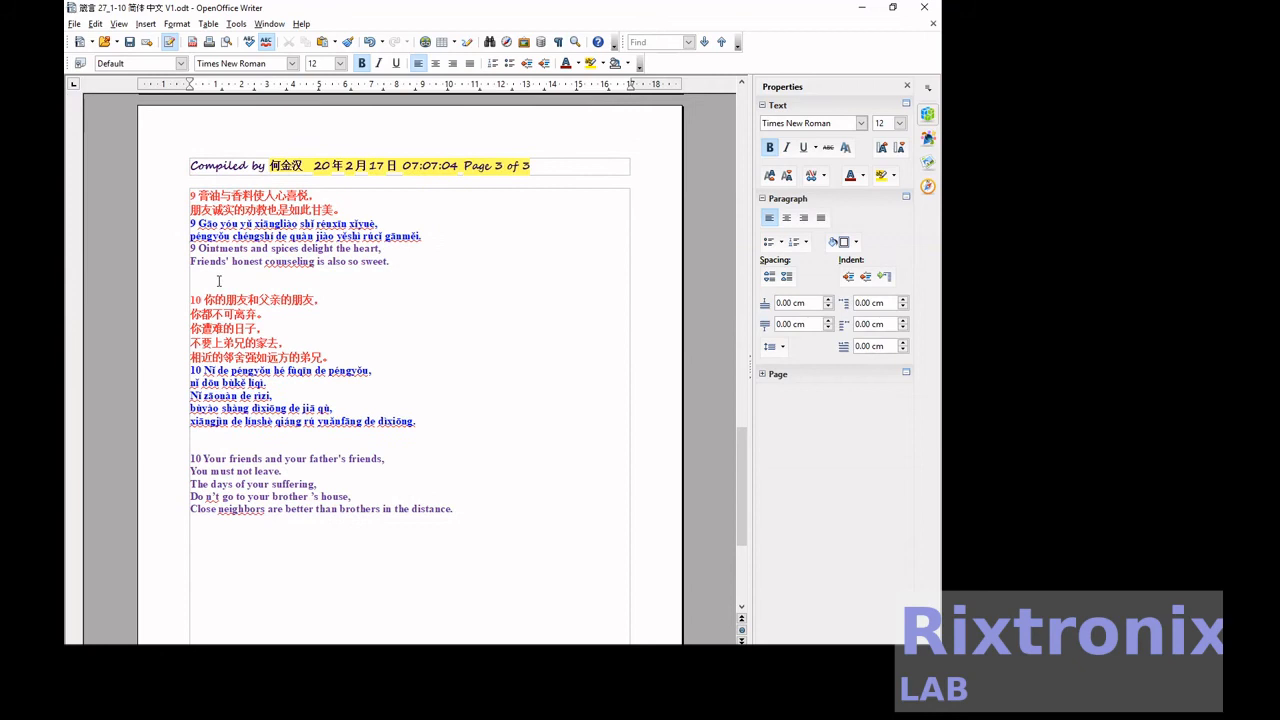
# Delete the two blank lines between the pinyin and the English of verse 10
pyautogui.click(214, 284)
pyautogui.press('Down')
pyautogui.press('Down')
pyautogui.press('Down')
pyautogui.press('Down')
pyautogui.press('Down')
pyautogui.press('Down')
pyautogui.press('Down')
pyautogui.press('Down')
pyautogui.press('Down')
pyautogui.press('Delete')
pyautogui.press('Delete')
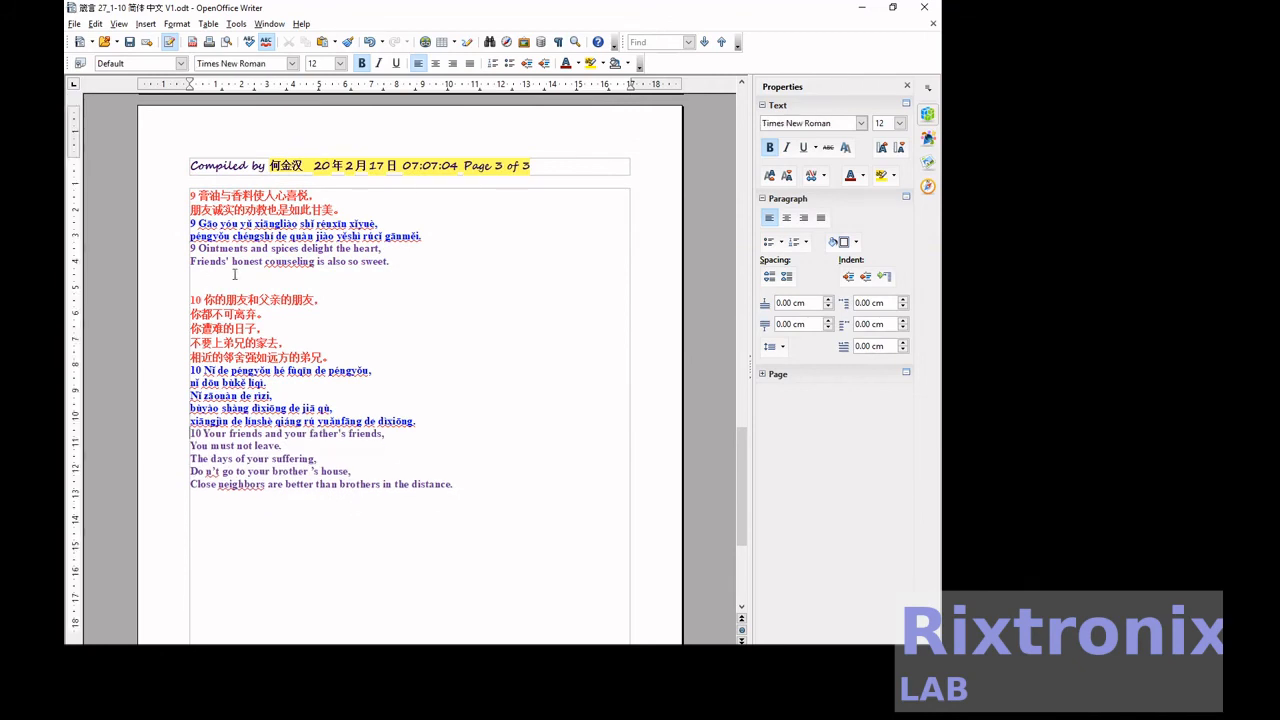
# Delete the blank line above the Chinese title at the start of page 1
pyautogui.press('pageup')
pyautogui.press('pageup')
pyautogui.press('pageup')
pyautogui.press('pageup')
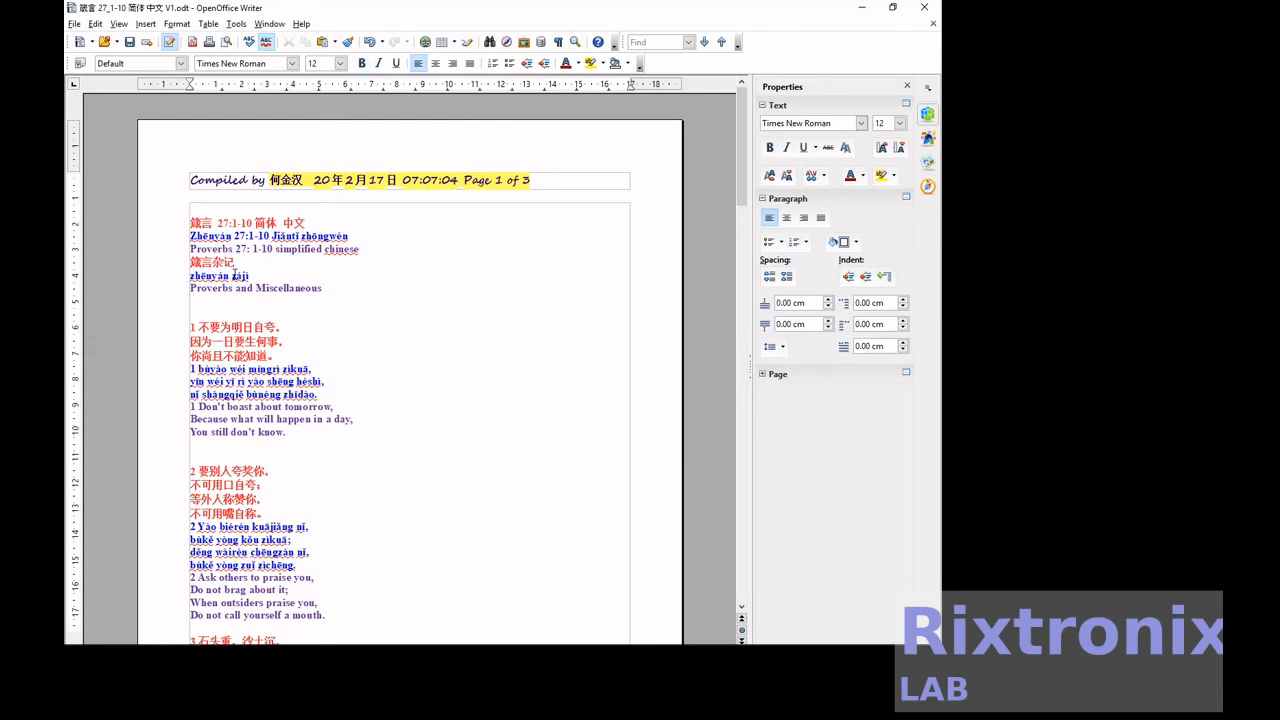
pyautogui.press('Delete')
# Insert a blank line before verse 4 so that its whole Chinese text starts on page 2
pyautogui.press('Down')
pyautogui.press('Down')
pyautogui.press('Down')
pyautogui.press('Down')
pyautogui.press('Down')
pyautogui.press('Down')
pyautogui.press('Down')
pyautogui.press('Down')
pyautogui.press('Down')
pyautogui.press('Down')
pyautogui.press('Down')
pyautogui.press('Down')
pyautogui.press('Down')
pyautogui.press('Down')
pyautogui.press('Down')
pyautogui.press('Down')
pyautogui.press('Down')
pyautogui.press('Down')
pyautogui.press('Down')
pyautogui.press('Down')
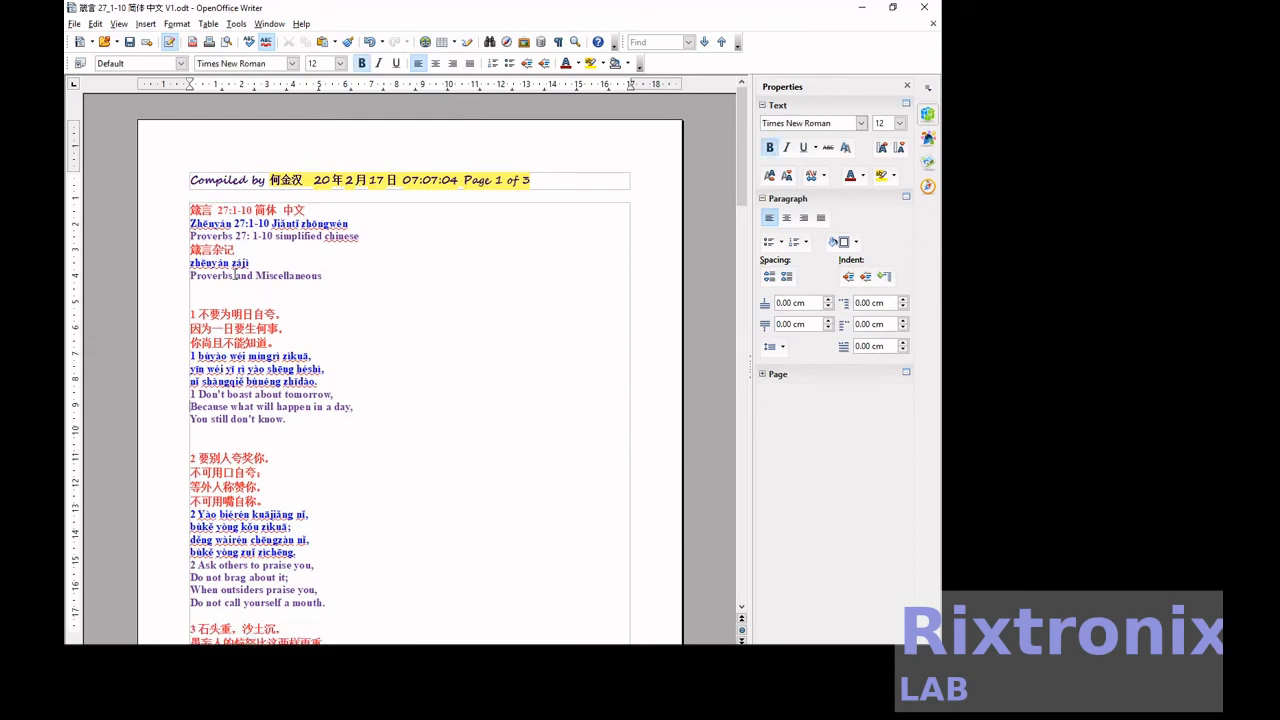
pyautogui.press('Down')
pyautogui.press('Down')
pyautogui.press('Down')
pyautogui.press('Down')
pyautogui.press('Down')
pyautogui.press('Down')
pyautogui.press('Down')
pyautogui.press('Down')
pyautogui.press('Down')
pyautogui.press('Down')
pyautogui.press('Down')
pyautogui.press('Down')
pyautogui.press('Down')
pyautogui.press('Down')
pyautogui.press('Down')
pyautogui.press('Down')
pyautogui.press('Down')
pyautogui.press('Down')
pyautogui.press('Down')
pyautogui.press('Down')
pyautogui.press('Down')
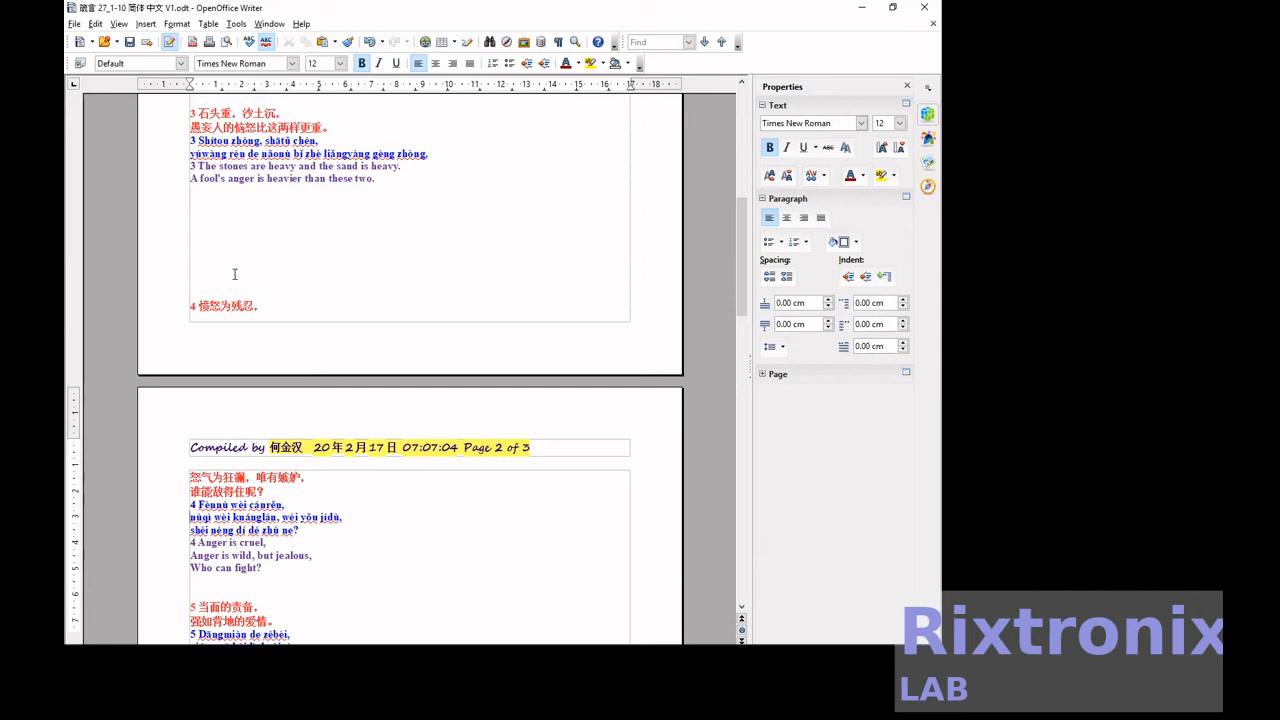
pyautogui.press('Up')
pyautogui.press('Up')
pyautogui.press('Up')
pyautogui.press('Return')
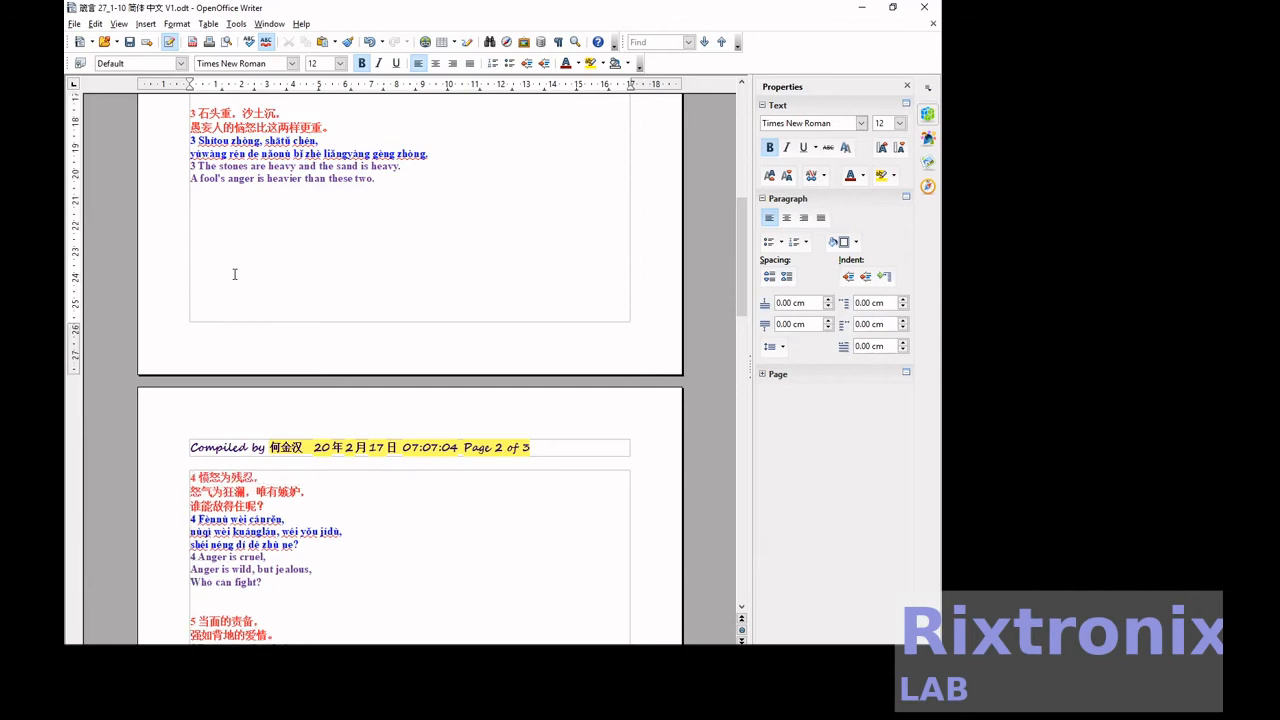
# Review the line order and page breaks of verses 4 to 10 on pages 2 and 3
pyautogui.press('Down')
pyautogui.press('Down')
pyautogui.press('Down')
pyautogui.press('Down')
pyautogui.press('Down')
pyautogui.press('Down')
pyautogui.press('Down')
pyautogui.press('Down')
pyautogui.press('Down')
pyautogui.press('Down')
pyautogui.press('Down')
pyautogui.press('Down')
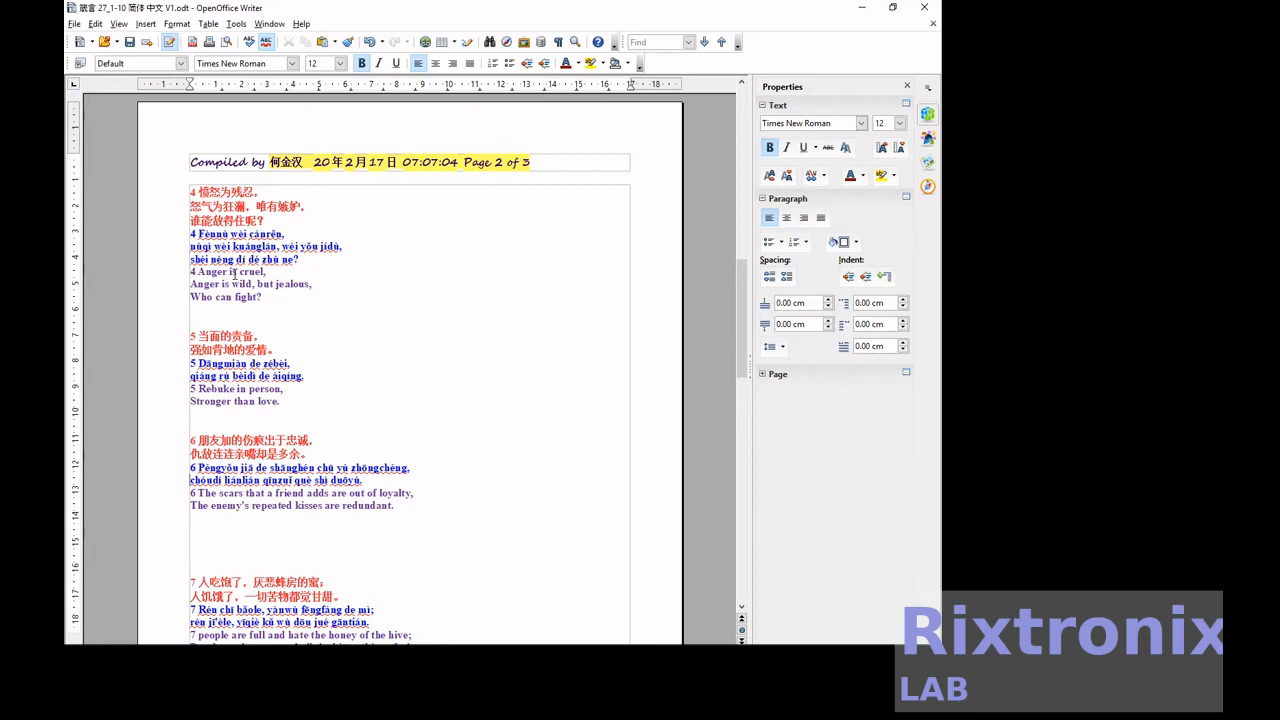
pyautogui.press('Down')
pyautogui.press('Down')
pyautogui.press('Down')
pyautogui.press('Down')
pyautogui.press('Down')
pyautogui.press('Down')
pyautogui.press('Down')
pyautogui.press('Down')
pyautogui.press('Down')
pyautogui.press('Down')
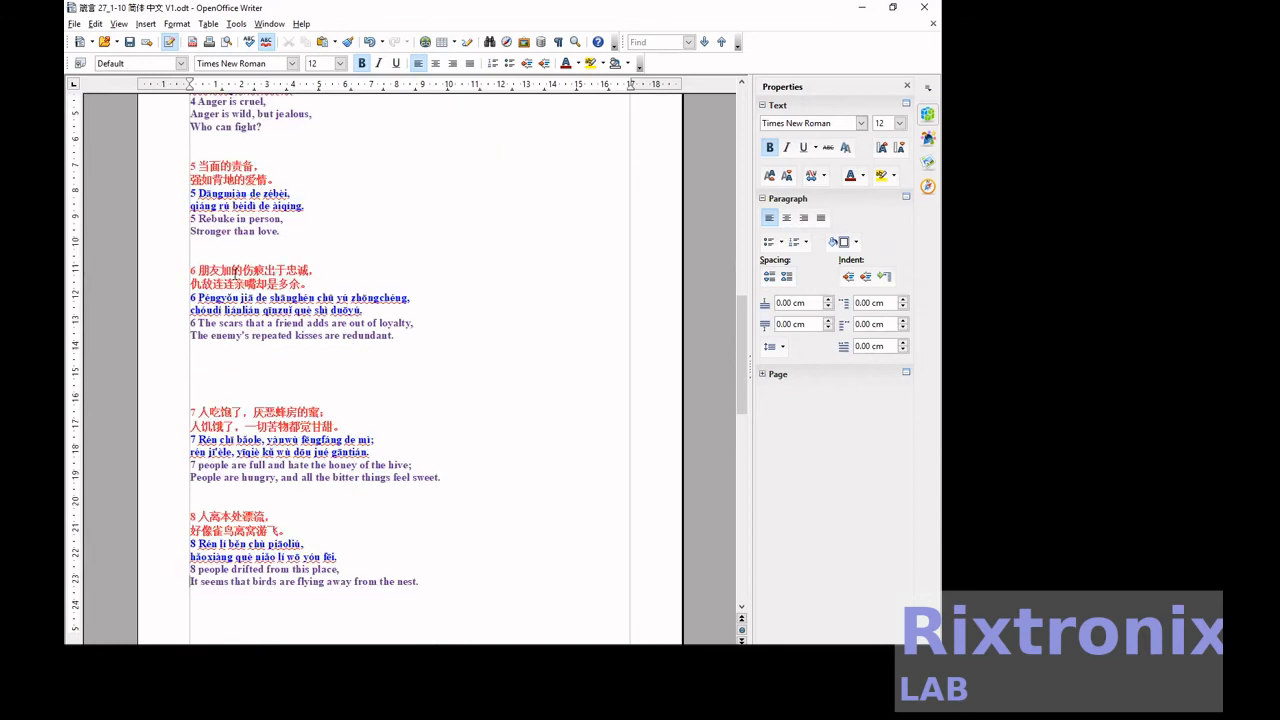
pyautogui.press('Down')
pyautogui.press('Down')
pyautogui.press('Down')
pyautogui.press('Down')
pyautogui.press('Down')
pyautogui.press('Down')
pyautogui.press('Down')
pyautogui.press('Down')
pyautogui.press('Down')
pyautogui.press('Down')
pyautogui.press('Down')
pyautogui.press('Down')
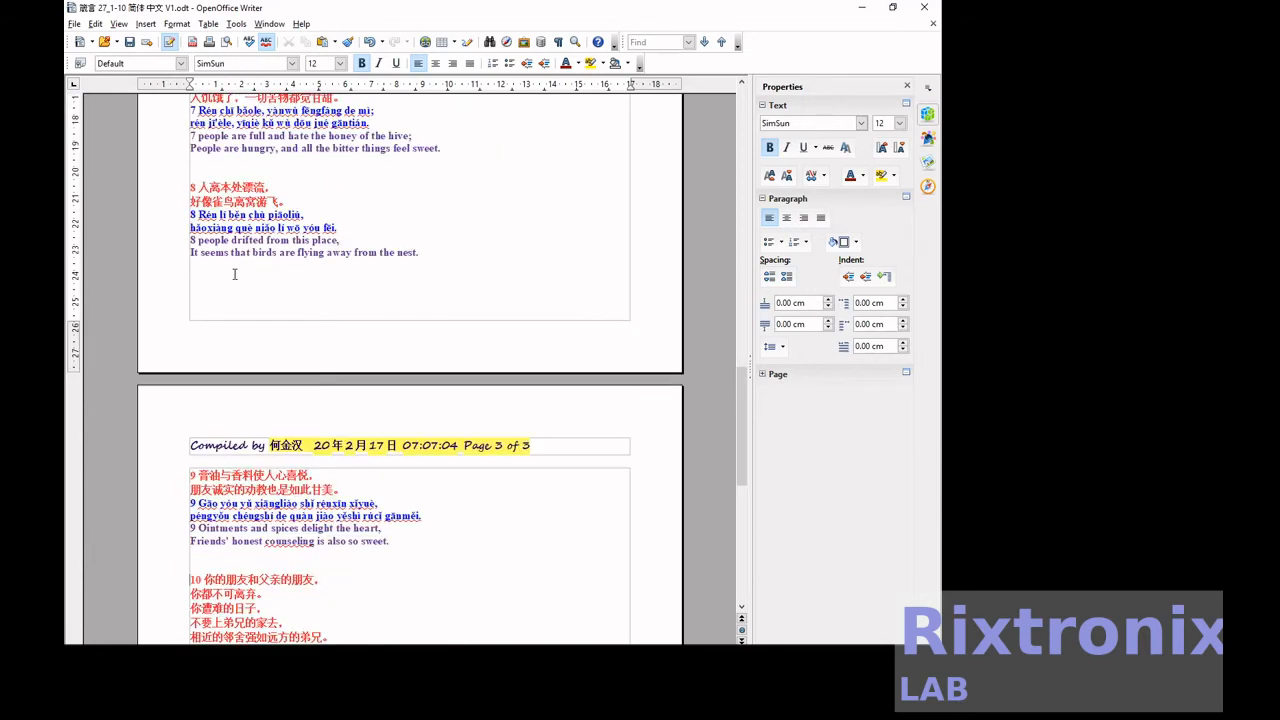
pyautogui.press('Down')
pyautogui.press('Down')
pyautogui.press('Down')
pyautogui.press('Down')
pyautogui.press('Down')
pyautogui.press('Down')
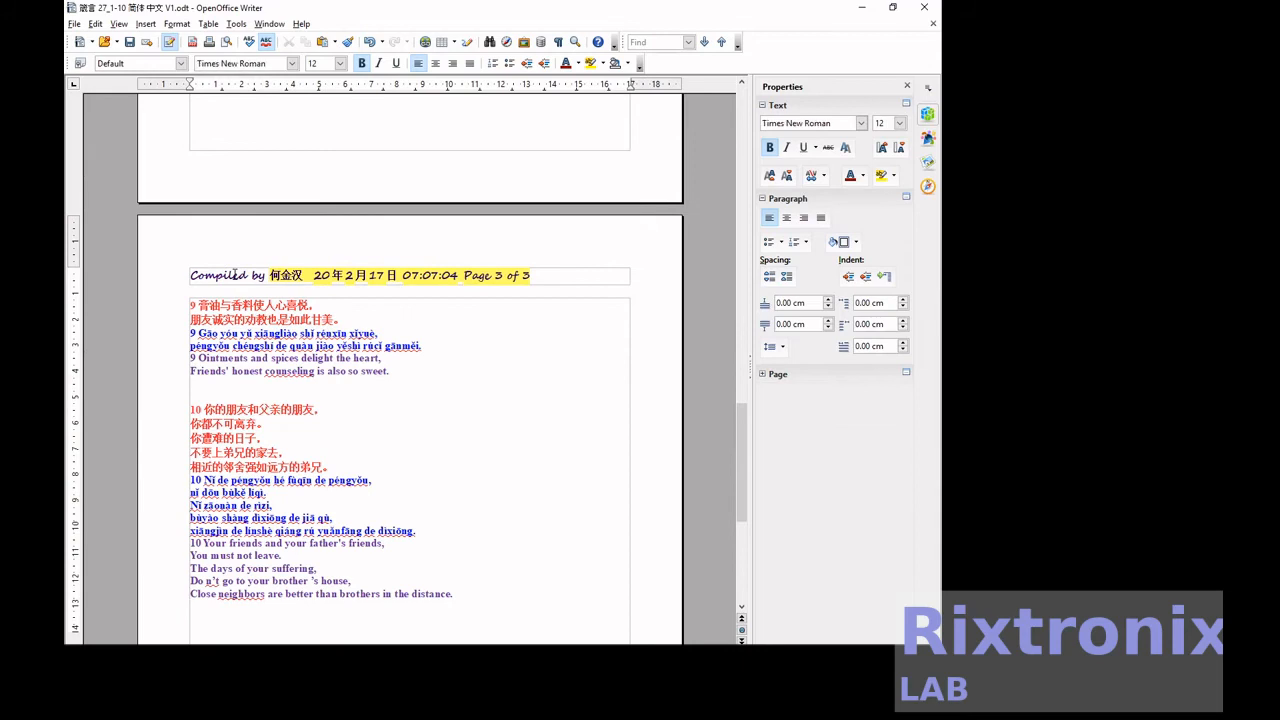
# Return to the first page and save the document
pyautogui.scroll(10, 234, 274)
pyautogui.scroll(20, 234, 274)
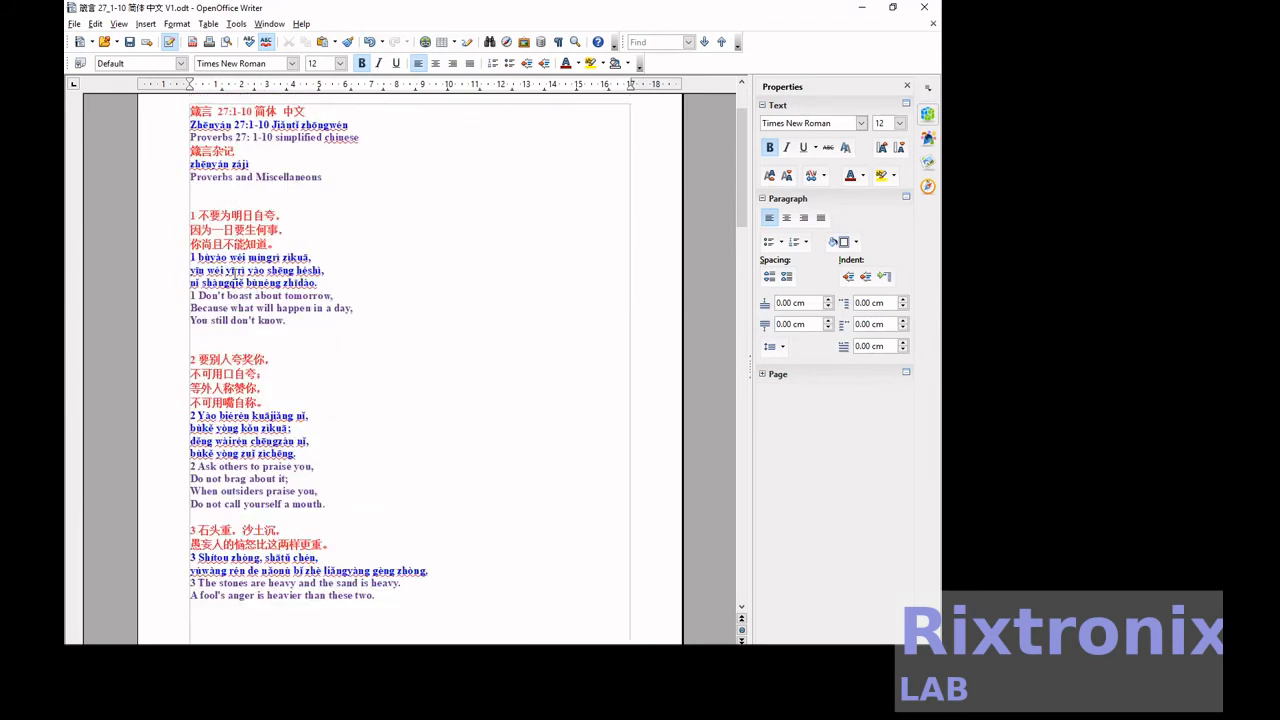
pyautogui.click(131, 44)
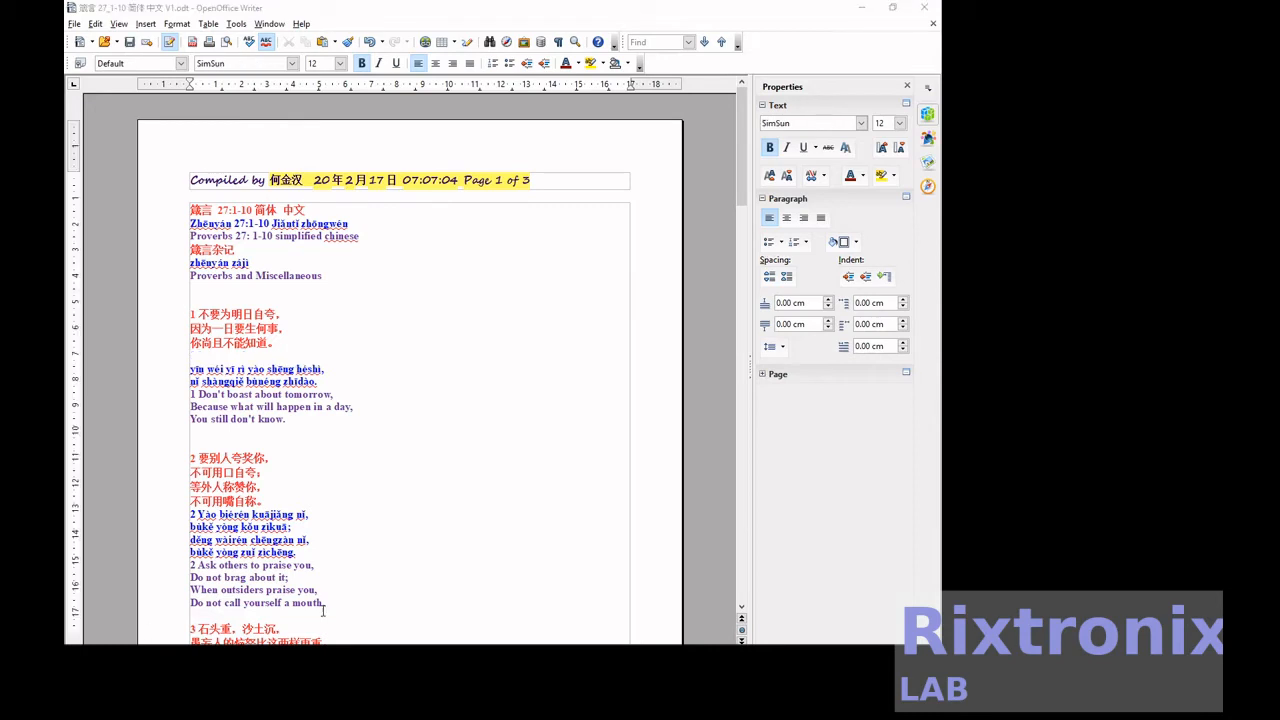
# Place the pinyin line "bùyào wéi míngrì zìkuā," directly below the first Chinese line of verse 1, without its verse number
pyautogui.click(293, 312)
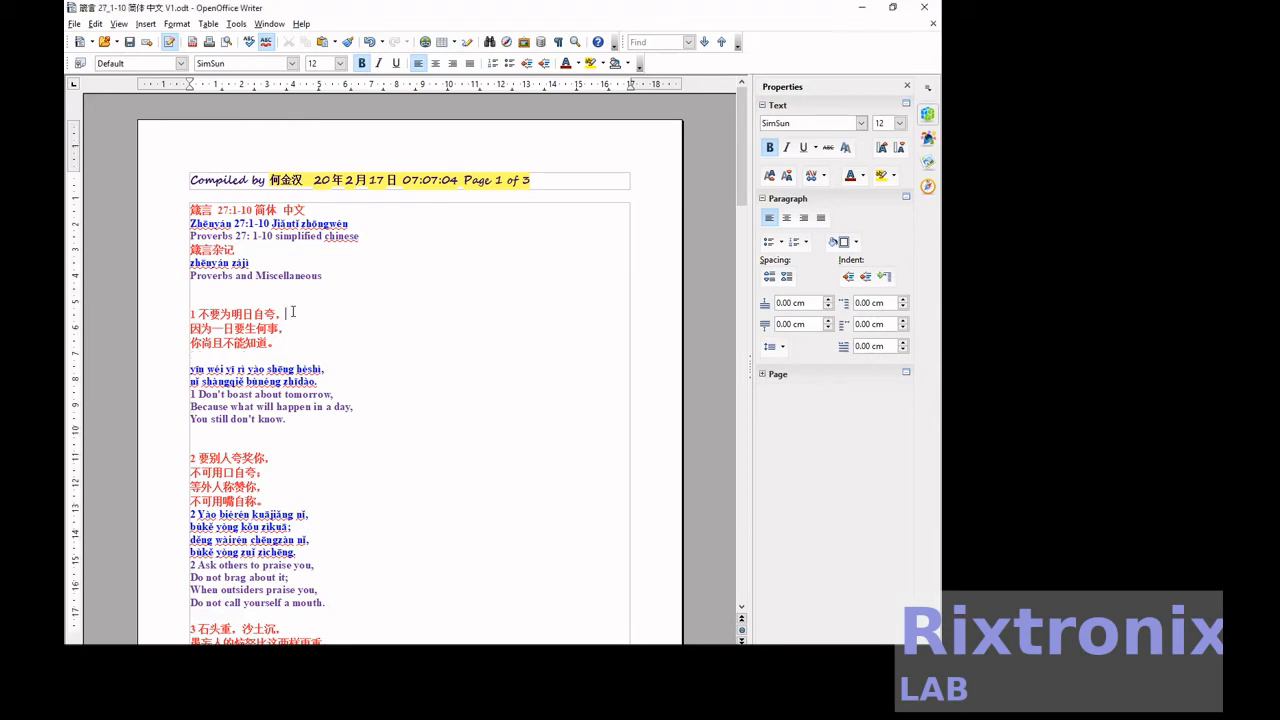
pyautogui.press('Return')
pyautogui.write('1 bùyào wéi míngrì zìkuā,')
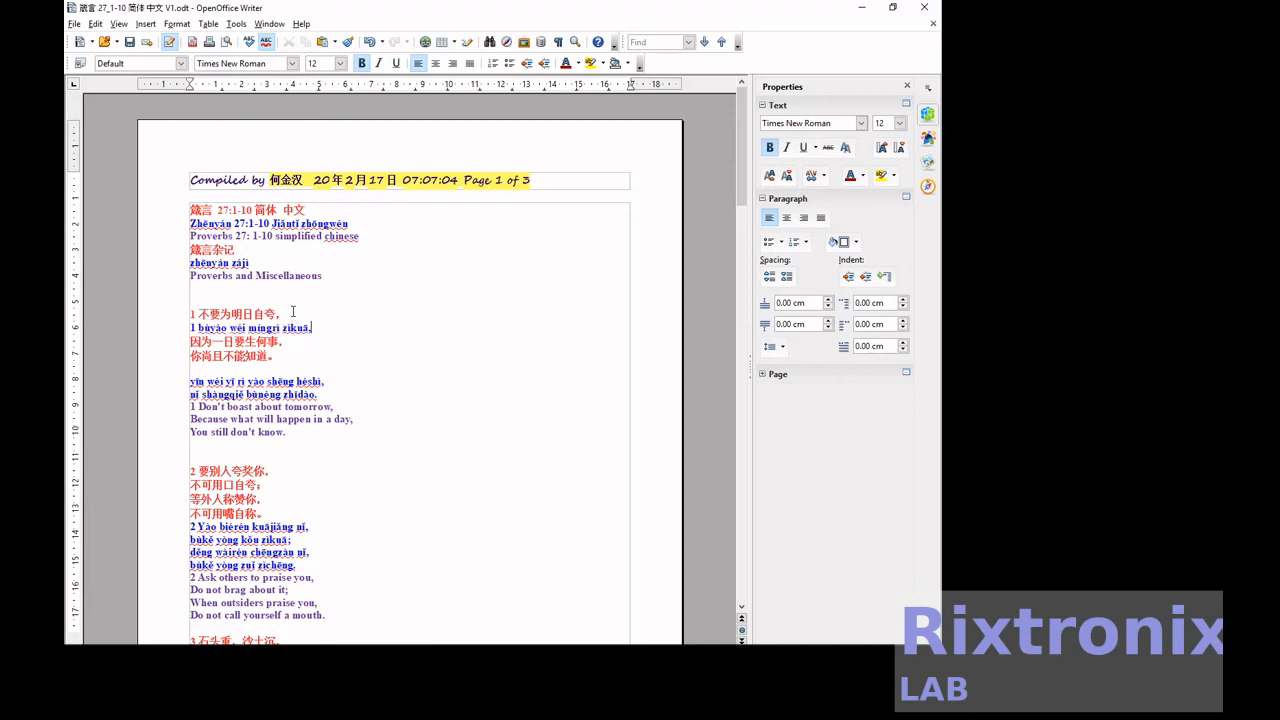
pyautogui.press('Home')
pyautogui.press('Delete')
pyautogui.press('Delete')
# Move the pinyin line "yīn wéi yī rì yào shēng héshì," directly below the second Chinese line of verse 1
pyautogui.press('Down')
pyautogui.press('Down')
pyautogui.press('Down')
pyautogui.press('Down')
pyautogui.hotkey('shift', 'End')
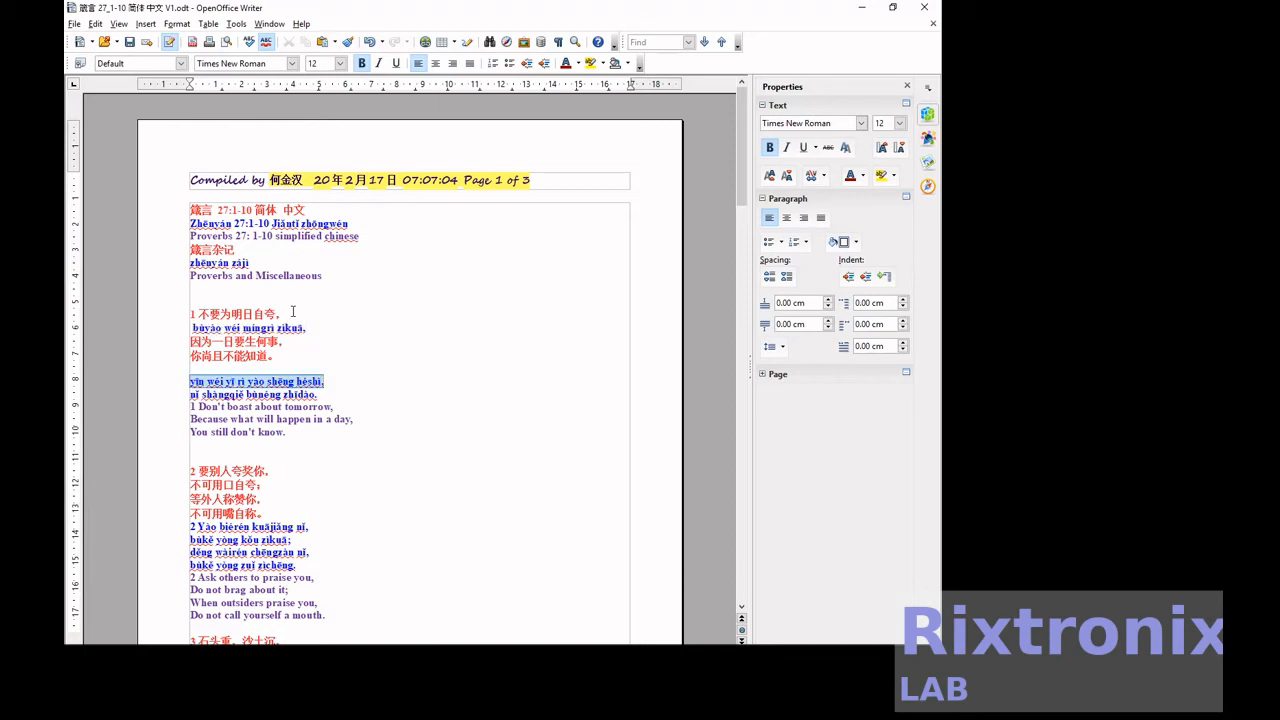
pyautogui.hotkey('ctrl', 'x')
pyautogui.press('Up')
pyautogui.press('Up')
pyautogui.press('Up')
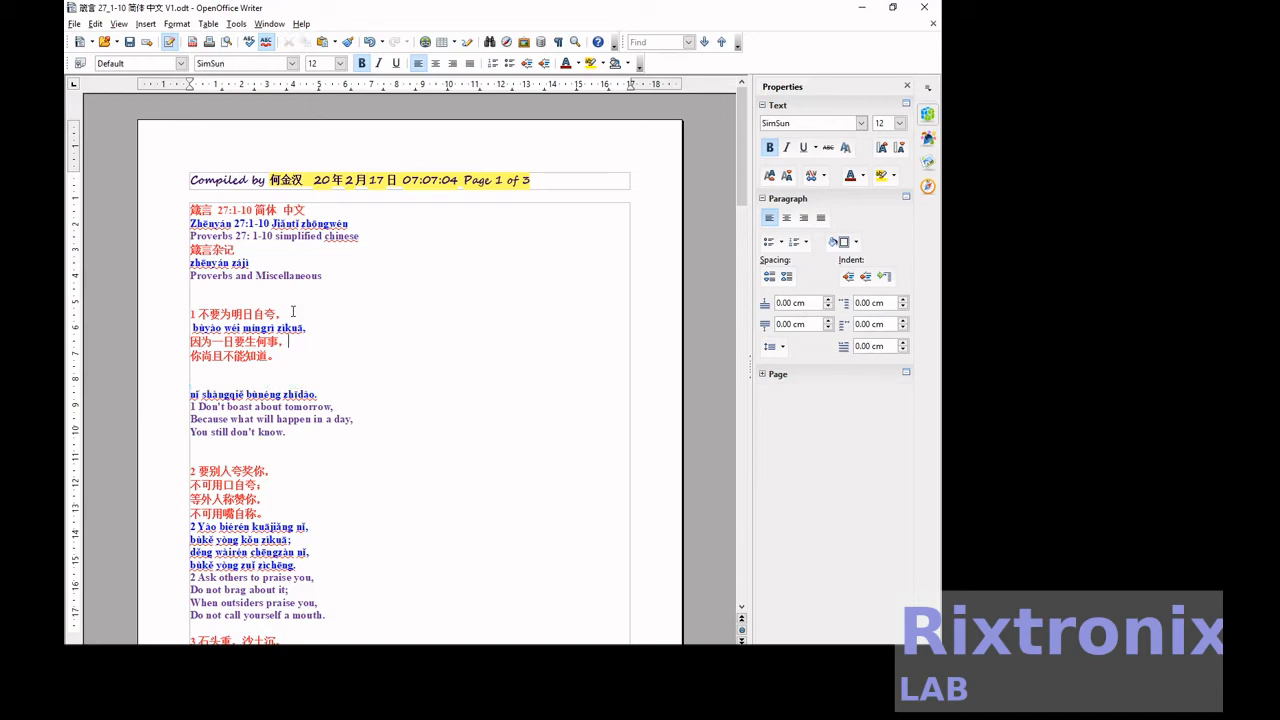
pyautogui.press('End')
pyautogui.press('Return')
pyautogui.hotkey('ctrl', 'v')
# Remove the blank lines above the third pinyin line of verse 1 and delete the number 1 from its English text
pyautogui.press('Down')
pyautogui.press('Down')
pyautogui.press('Delete')
pyautogui.press('Delete')
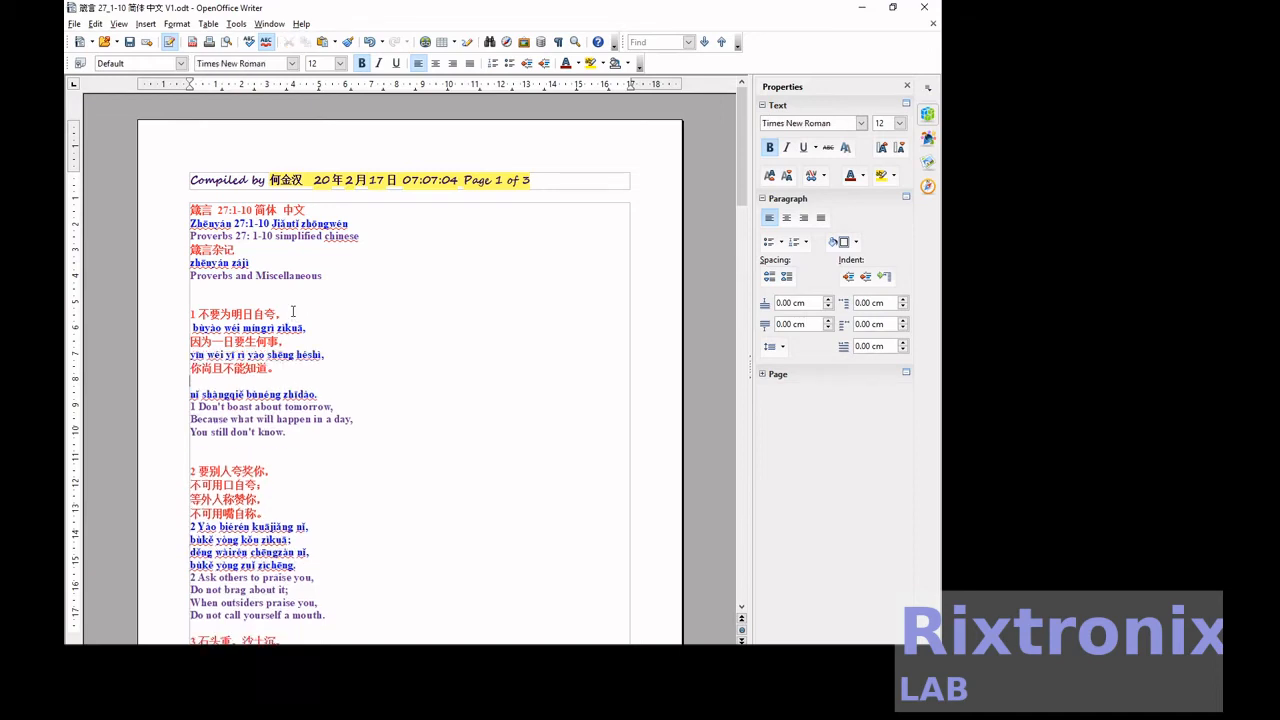
pyautogui.press('Down')
pyautogui.press('Delete')
pyautogui.press('Delete')
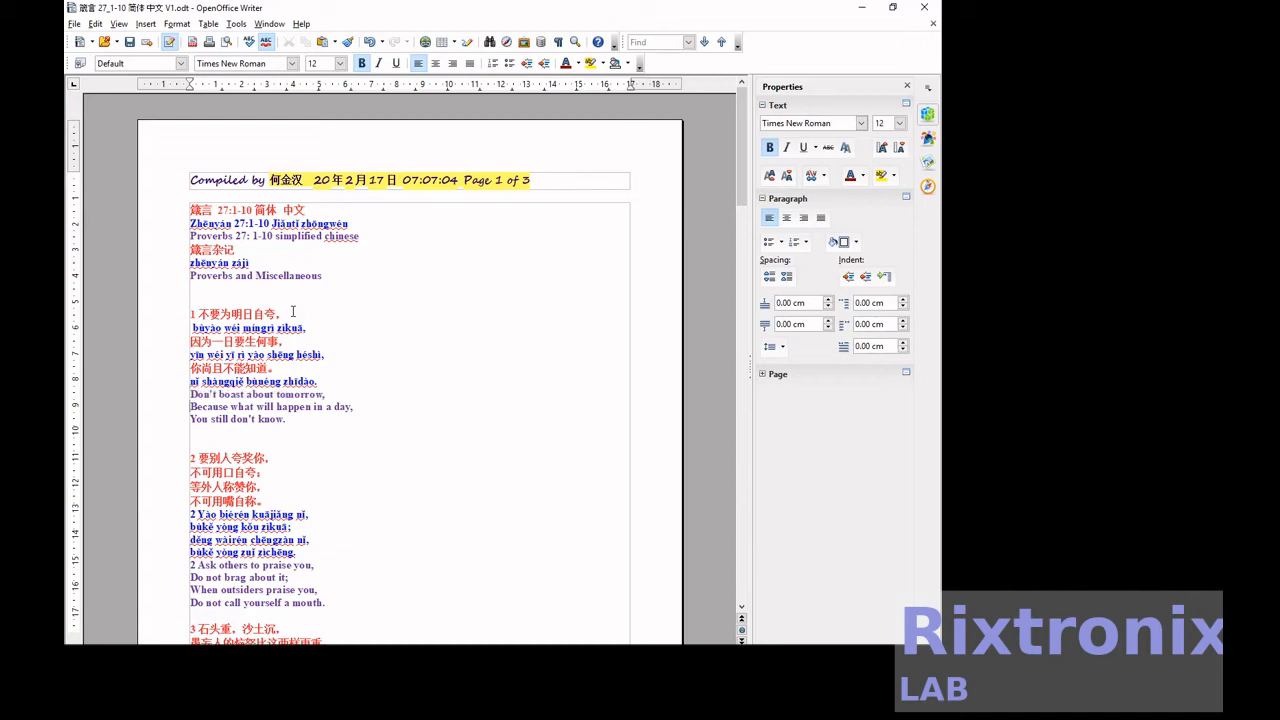
# Move the first pinyin line of verse 2 directly below its first Chinese line, dropping the verse number from the pinyin
pyautogui.press('Down')
pyautogui.press('Down')
pyautogui.press('Down')
pyautogui.press('Down')
pyautogui.press('Down')
pyautogui.press('Down')
pyautogui.press('Down')
pyautogui.press('Down')
pyautogui.press('Down')
pyautogui.hotkey('shift', 'End')
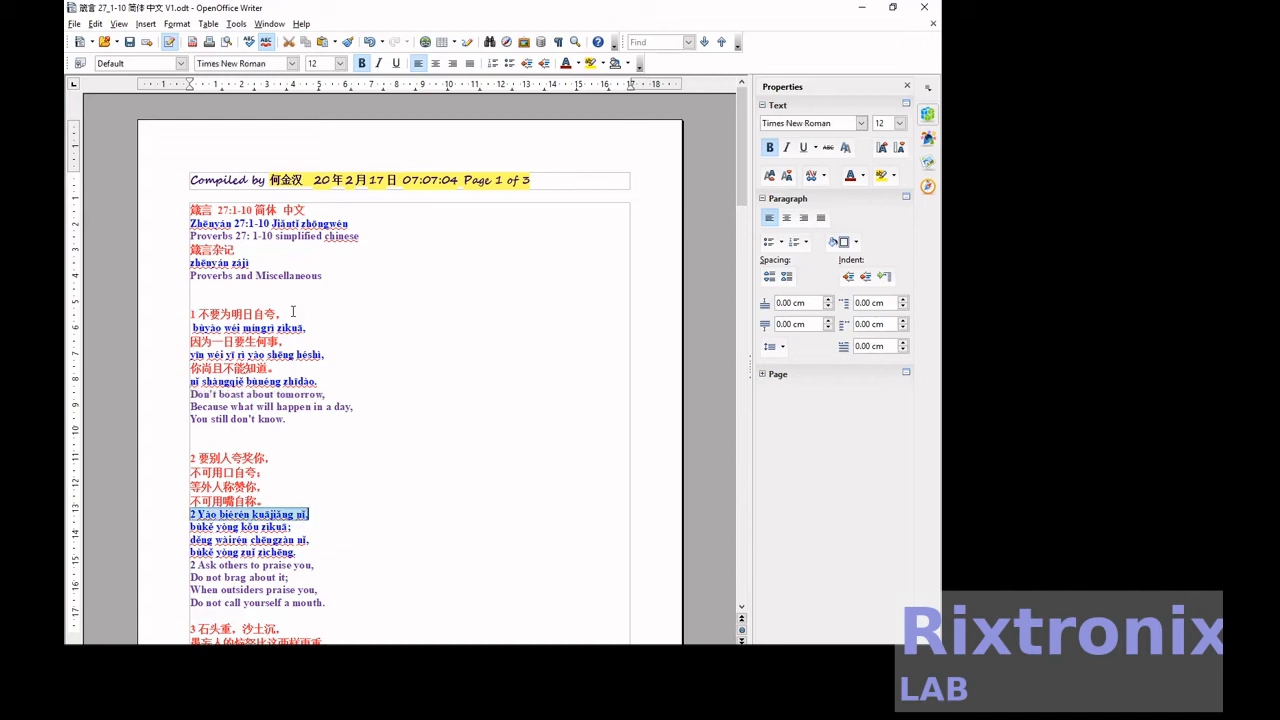
pyautogui.hotkey('ctrl', 'x')
pyautogui.press('Up')
pyautogui.press('Up')
pyautogui.press('Up')
pyautogui.press('Up')
pyautogui.press('End')
pyautogui.press('Return')
pyautogui.hotkey('ctrl', 'v')
pyautogui.press('Home')
# Move the pinyin line "bùkě yòng kǒu zìkuā;" directly below the second Chinese line of verse 2
pyautogui.press('Down')
pyautogui.press('Down')
pyautogui.press('Down')
pyautogui.press('Down')
pyautogui.press('Down')
pyautogui.hotkey('shift', 'End')
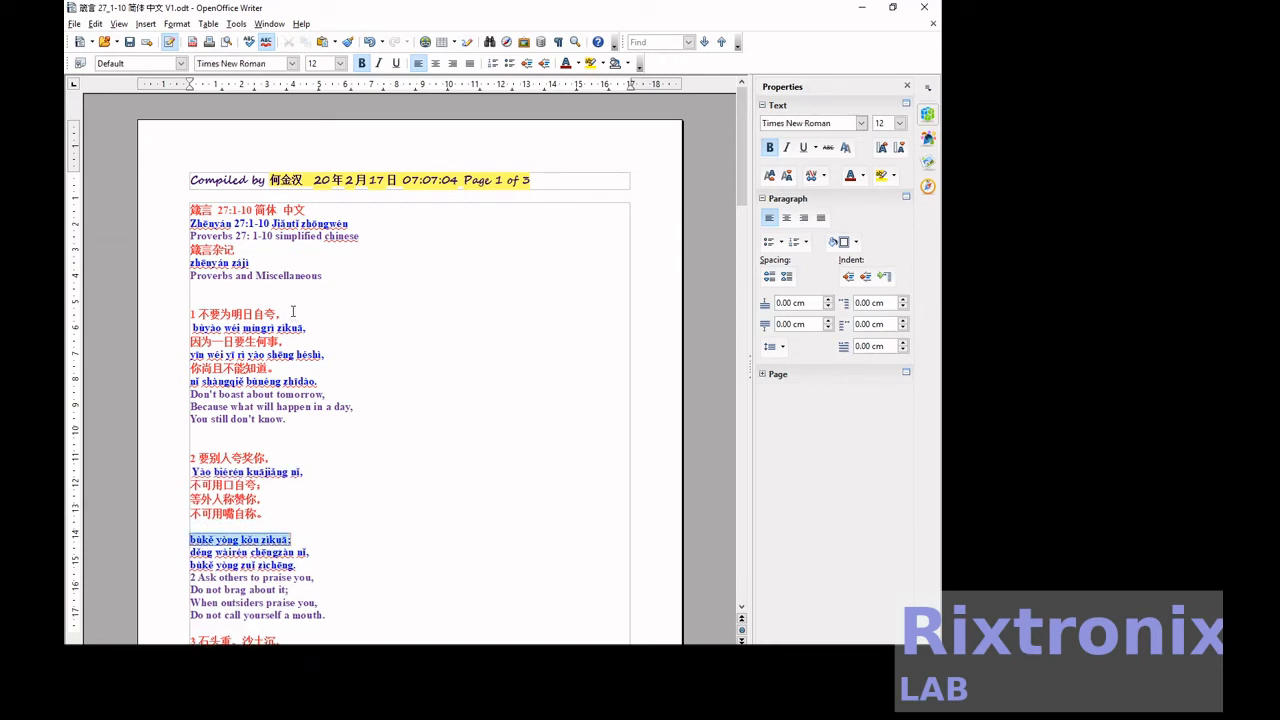
pyautogui.hotkey('ctrl', 'x')
pyautogui.press('Up')
pyautogui.press('Up')
pyautogui.press('Up')
pyautogui.press('Up')
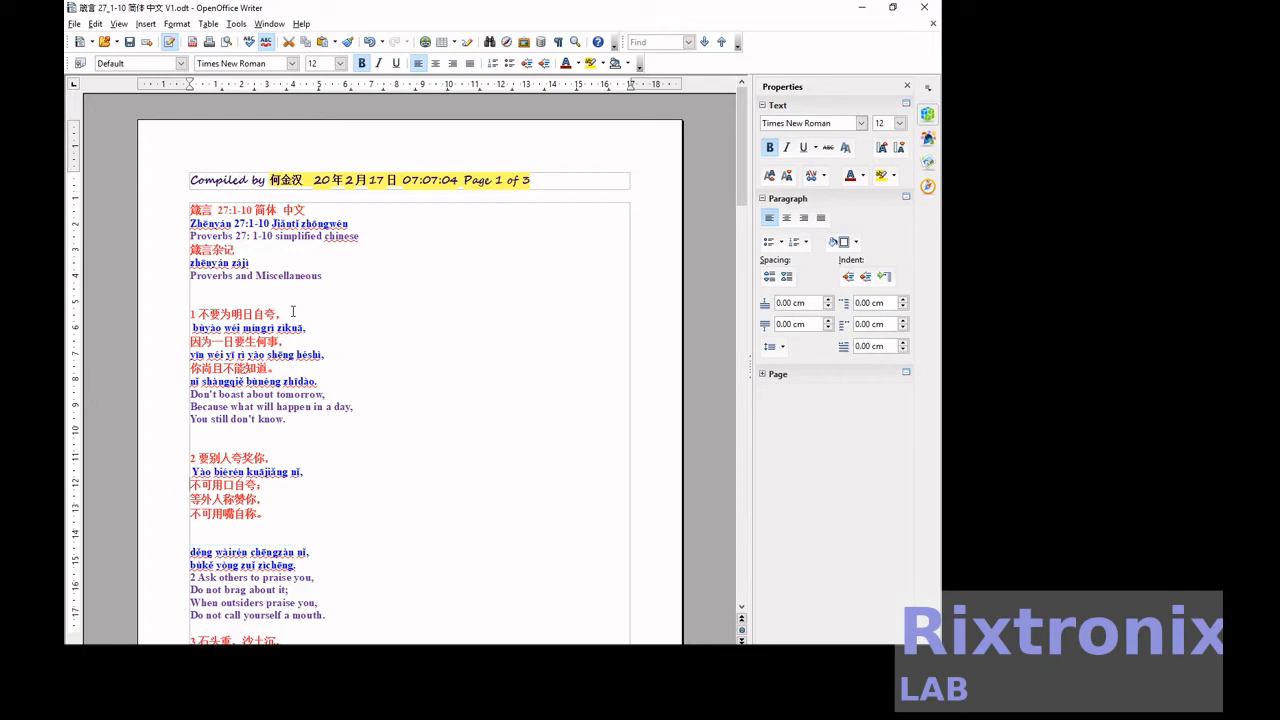
pyautogui.press('End')
pyautogui.press('Return')
pyautogui.hotkey('ctrl', 'v')
# Move the pinyin line "děng wàirén chēngzàn nǐ," directly below the third Chinese line of verse 2
pyautogui.press('Down')
pyautogui.press('Down')
pyautogui.press('Down')
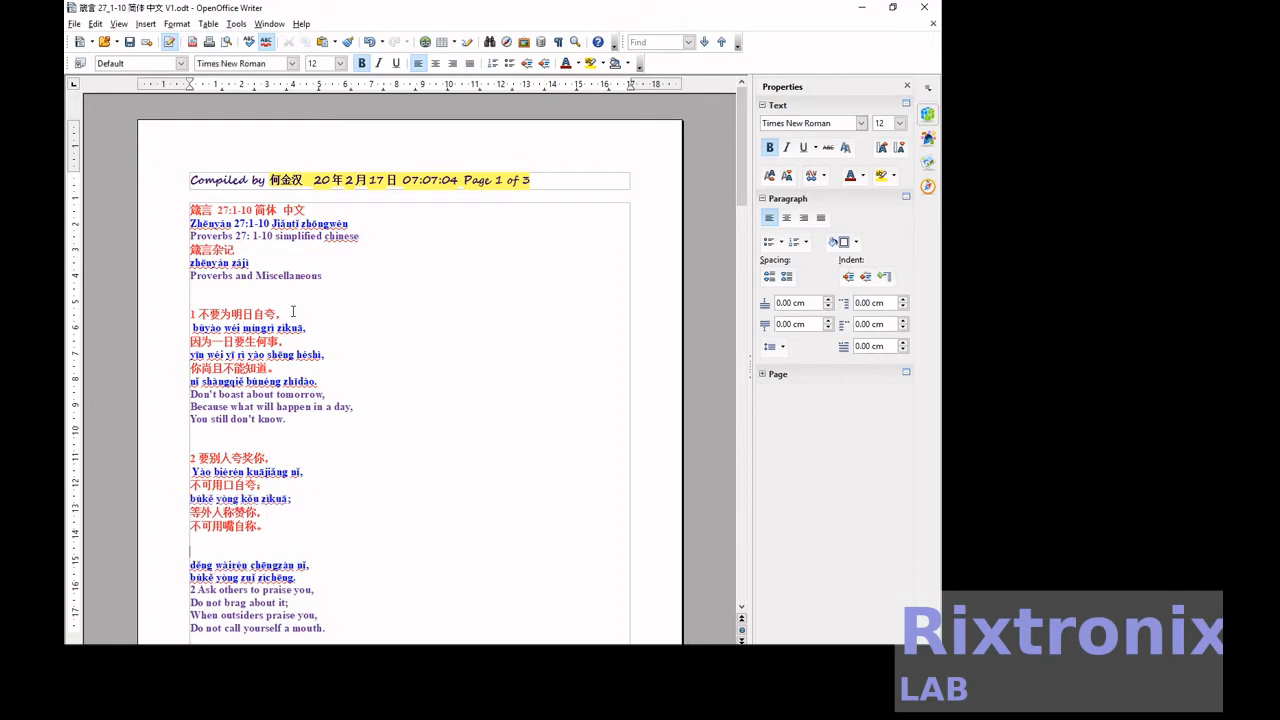
pyautogui.press('Home')
pyautogui.hotkey('shift', 'End')
pyautogui.hotkey('ctrl', 'x')
pyautogui.press('Up')
pyautogui.press('Up')
pyautogui.press('Up')
pyautogui.press('Up')
pyautogui.press('End')
pyautogui.press('Return')
pyautogui.hotkey('ctrl', 'v')
# Remove the blank lines between the fourth Chinese line of verse 2 and its pinyin line
pyautogui.press('Down')
pyautogui.press('Down')
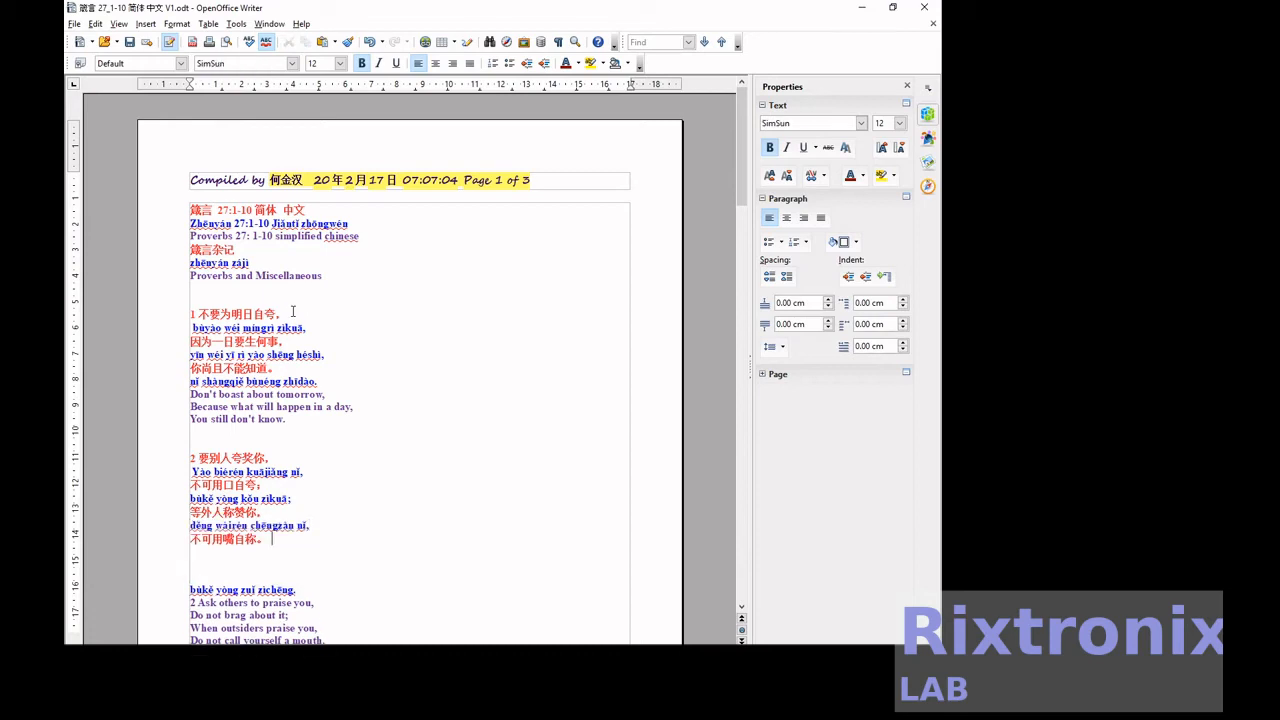
pyautogui.hotkey('shift', 'Down')
pyautogui.hotkey('shift', 'Down')
pyautogui.hotkey('shift', 'Down')
pyautogui.hotkey('shift', 'End')
pyautogui.hotkey('shift', 'Up')
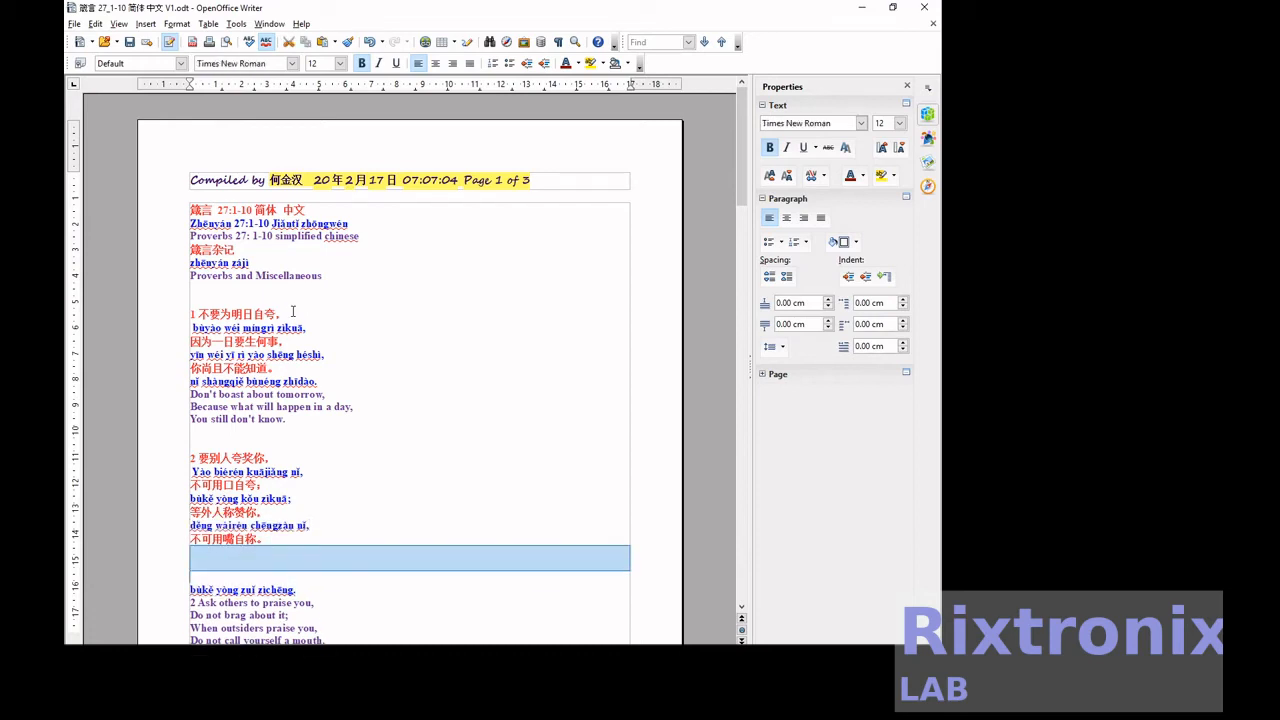
pyautogui.press('Delete')
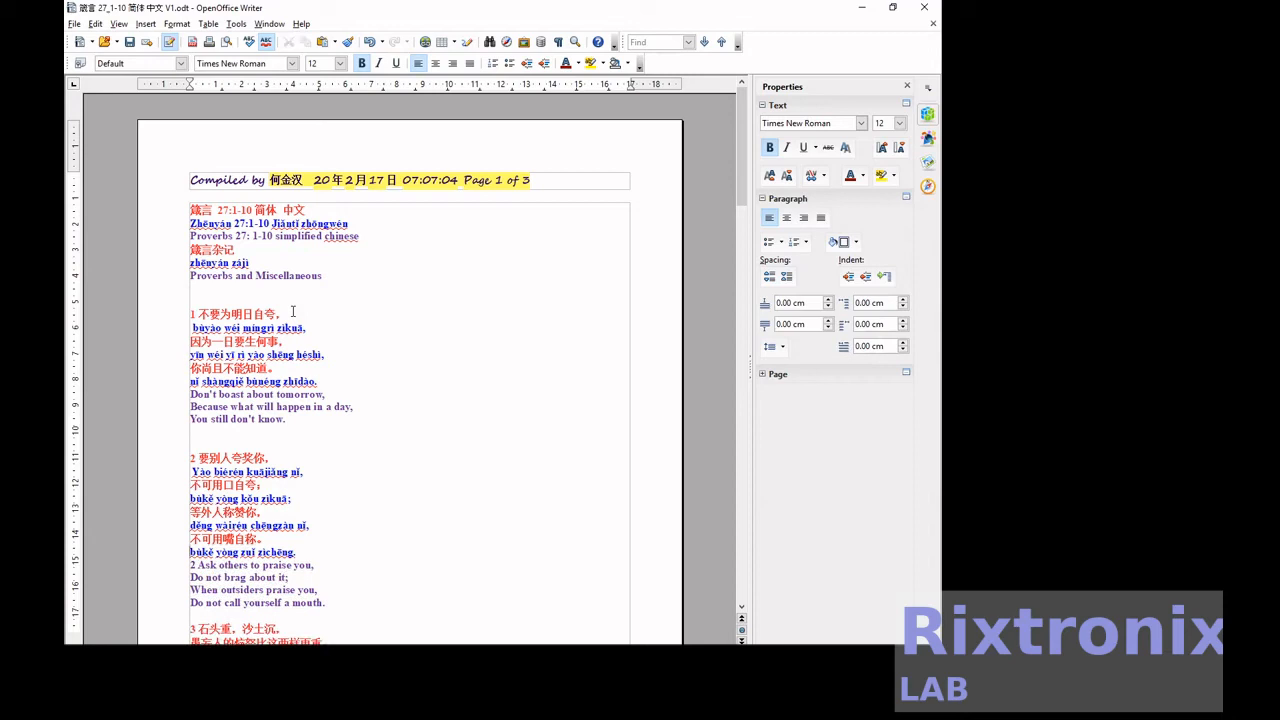
# Save the document and delete the number 2 from the English text of verse 2
pyautogui.click(129, 42)
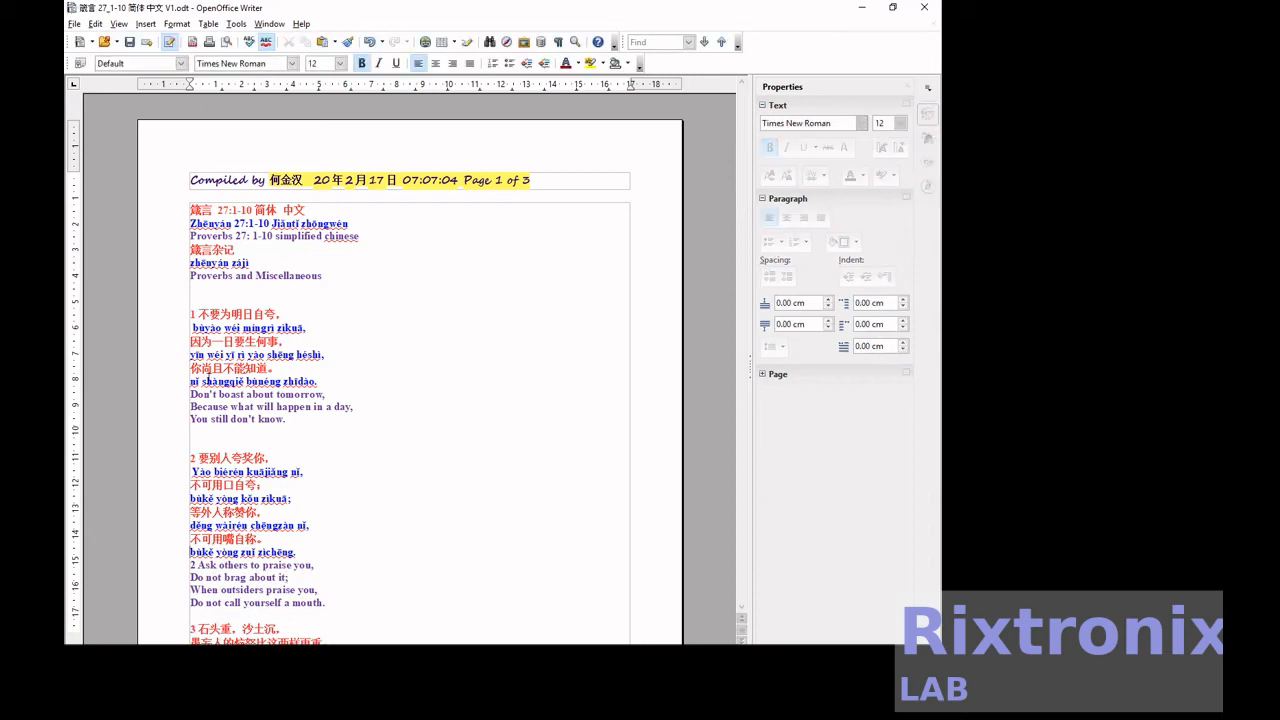
pyautogui.press('BackSpace')
pyautogui.press('BackSpace')
# Move the first pinyin line of verse 3 below its first Chinese line without the verse number, close the leftover gap, and save the document
pyautogui.scroll(-4, 302, 516)
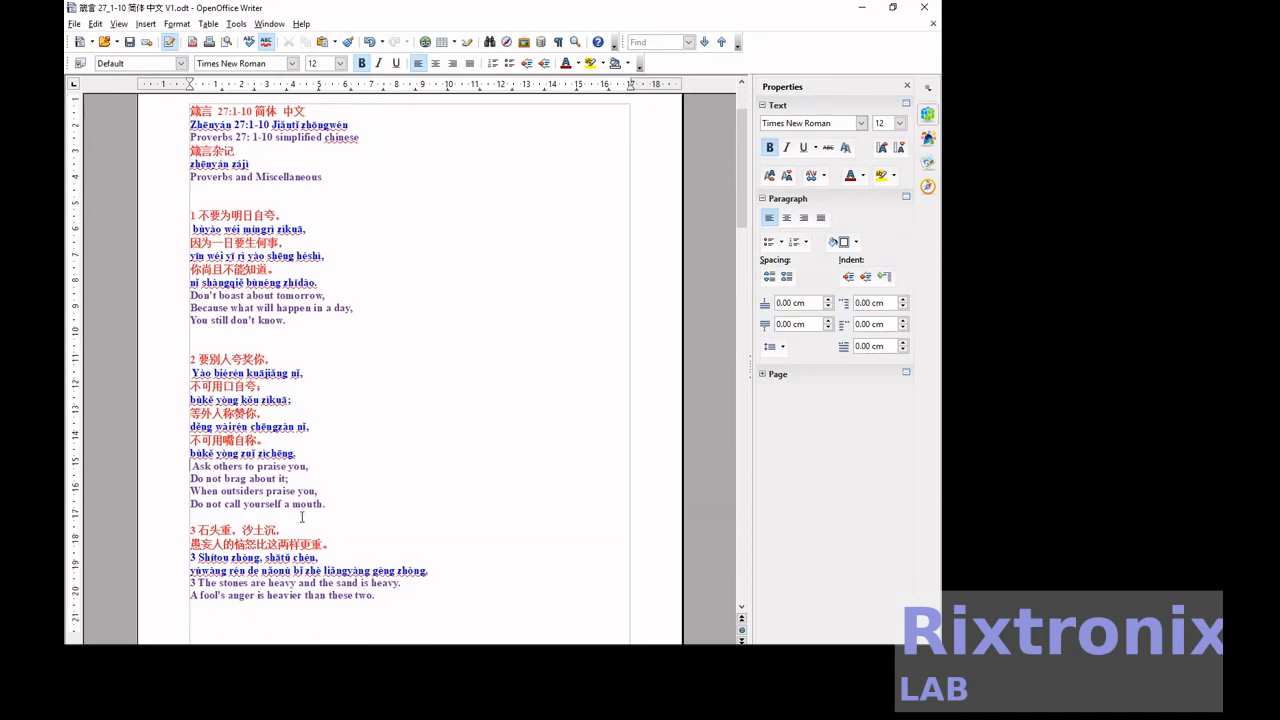
pyautogui.click(356, 459)
pyautogui.hotkey('shift', 'Home')
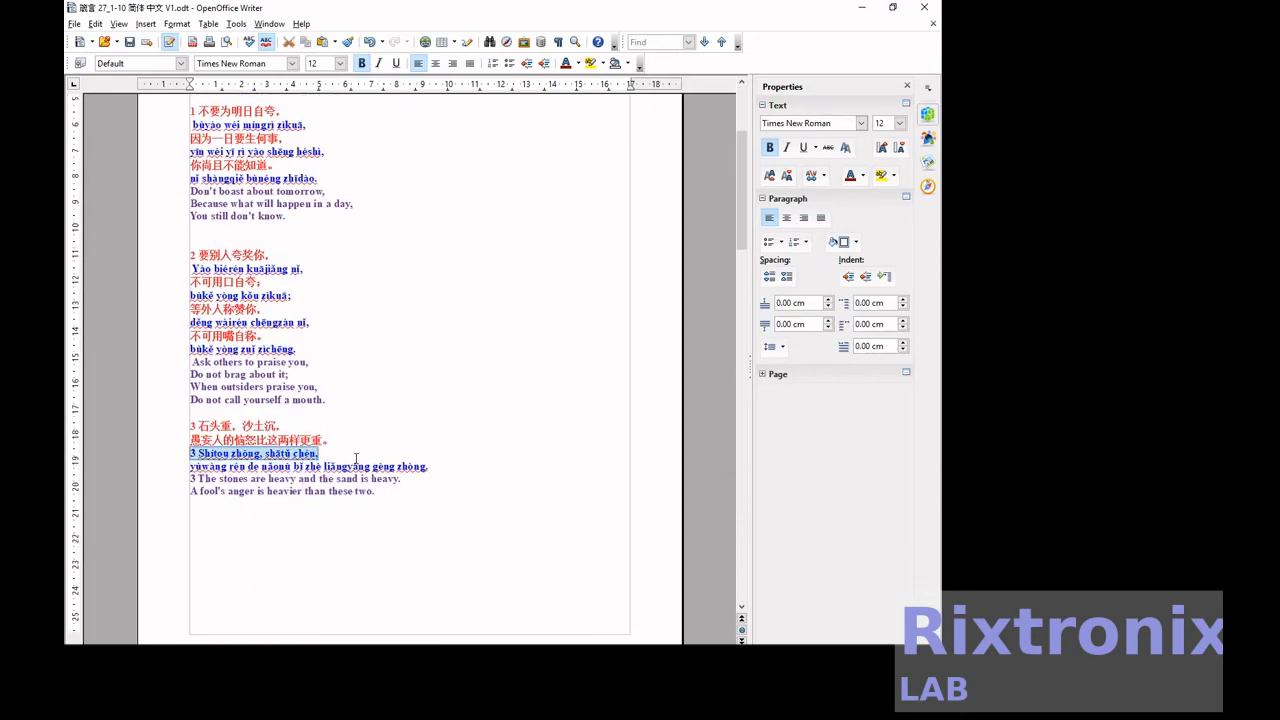
pyautogui.hotkey('ctrl', 'x')
pyautogui.press('Up')
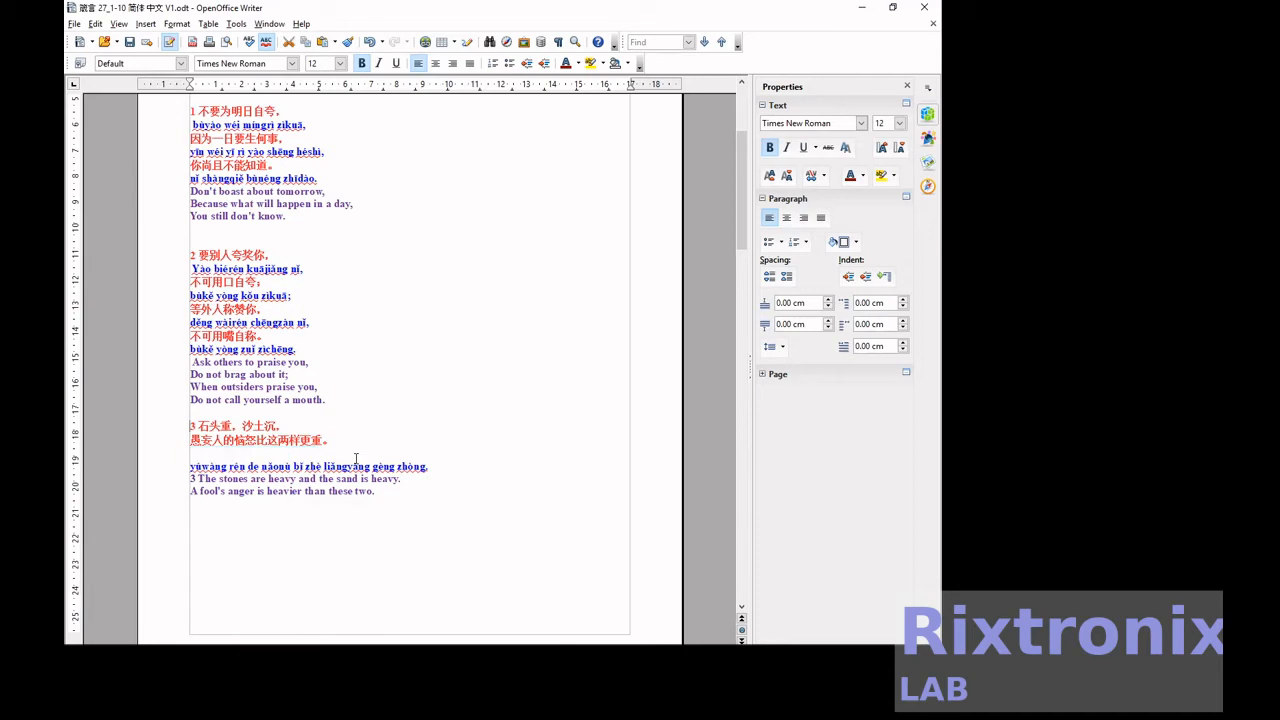
pyautogui.press('Return')
pyautogui.press('Up')
pyautogui.hotkey('ctrl', 'v')
pyautogui.press('Delete')
pyautogui.press('Down')
pyautogui.press('Down')
pyautogui.press('Delete')
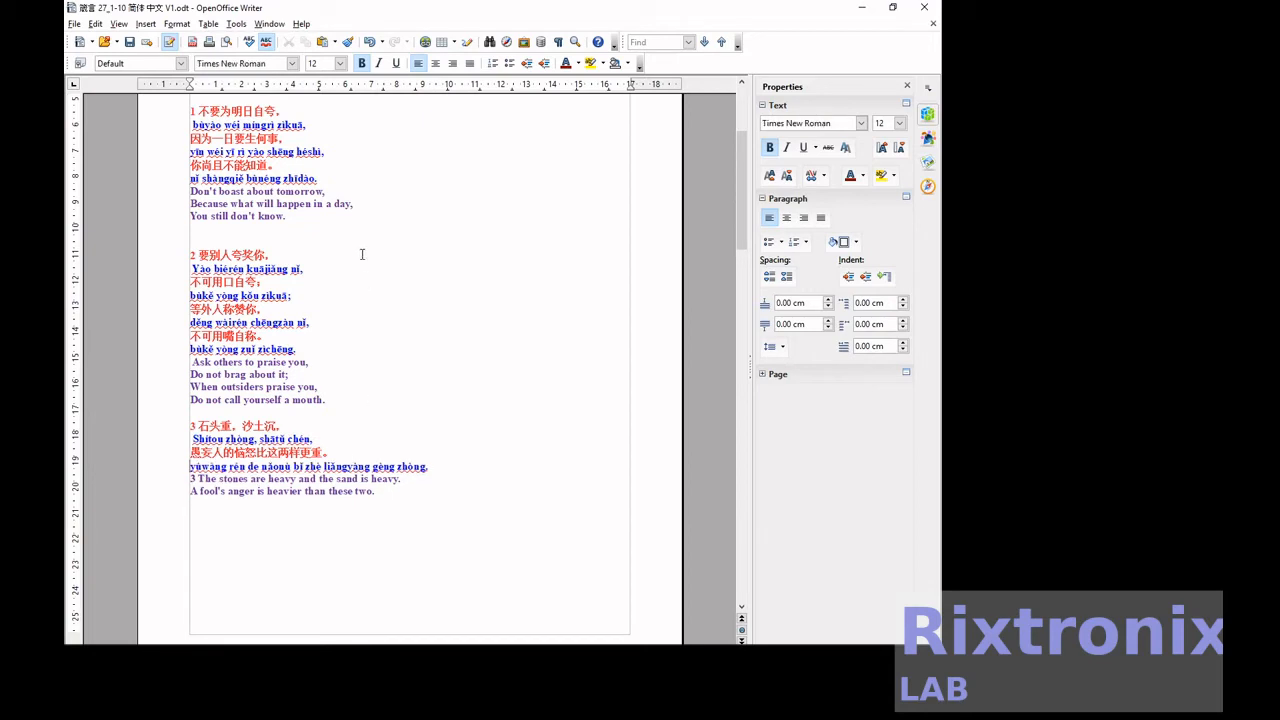
pyautogui.click(135, 45)
# Move the first pinyin line of verse 4 directly below its first Chinese line, dropping the verse number from the pinyin
pyautogui.scroll(-5, 524, 328)
pyautogui.scroll(-4, 524, 328)
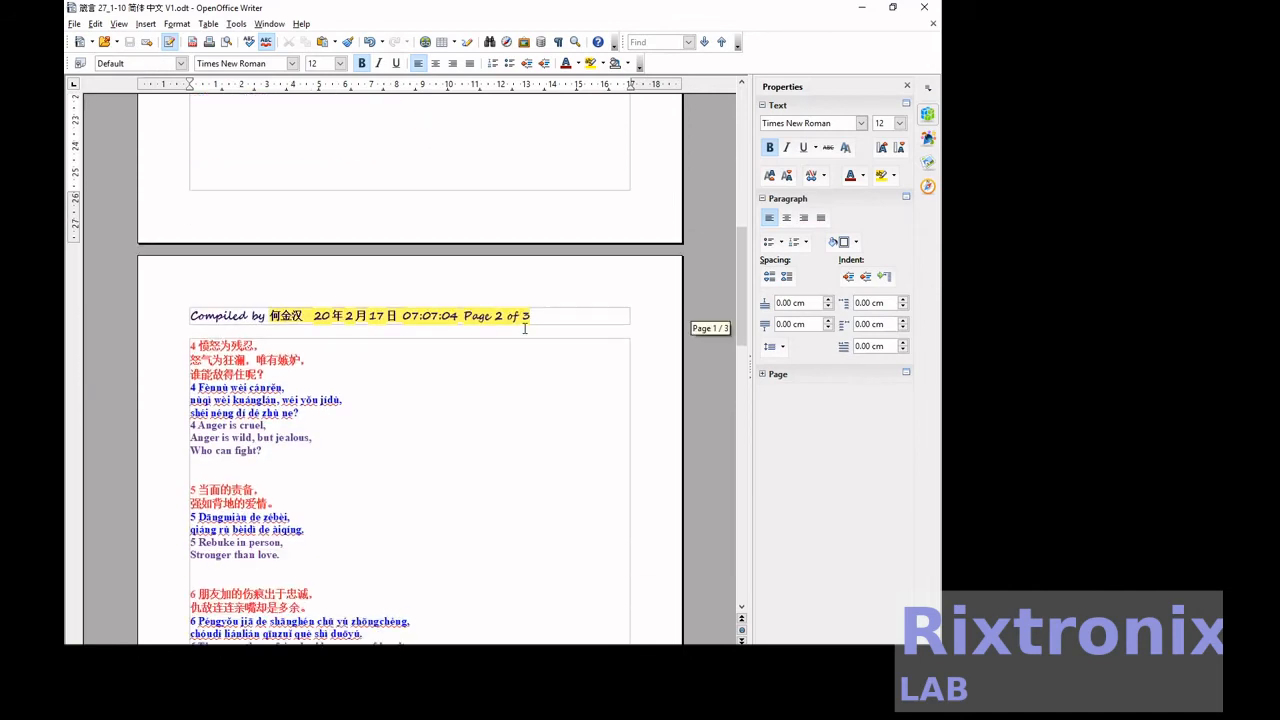
pyautogui.click(295, 383)
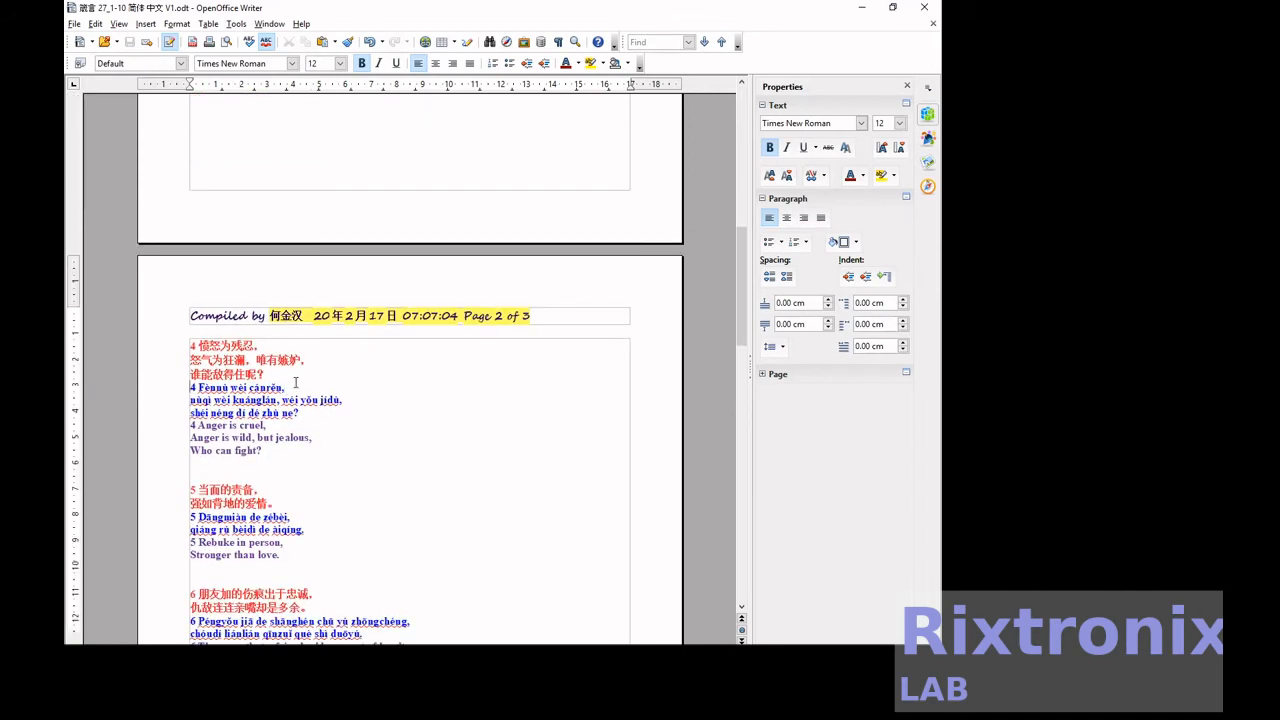
pyautogui.hotkey('shift', 'Home')
pyautogui.press('Delete')
pyautogui.press('Up')
pyautogui.press('Up')
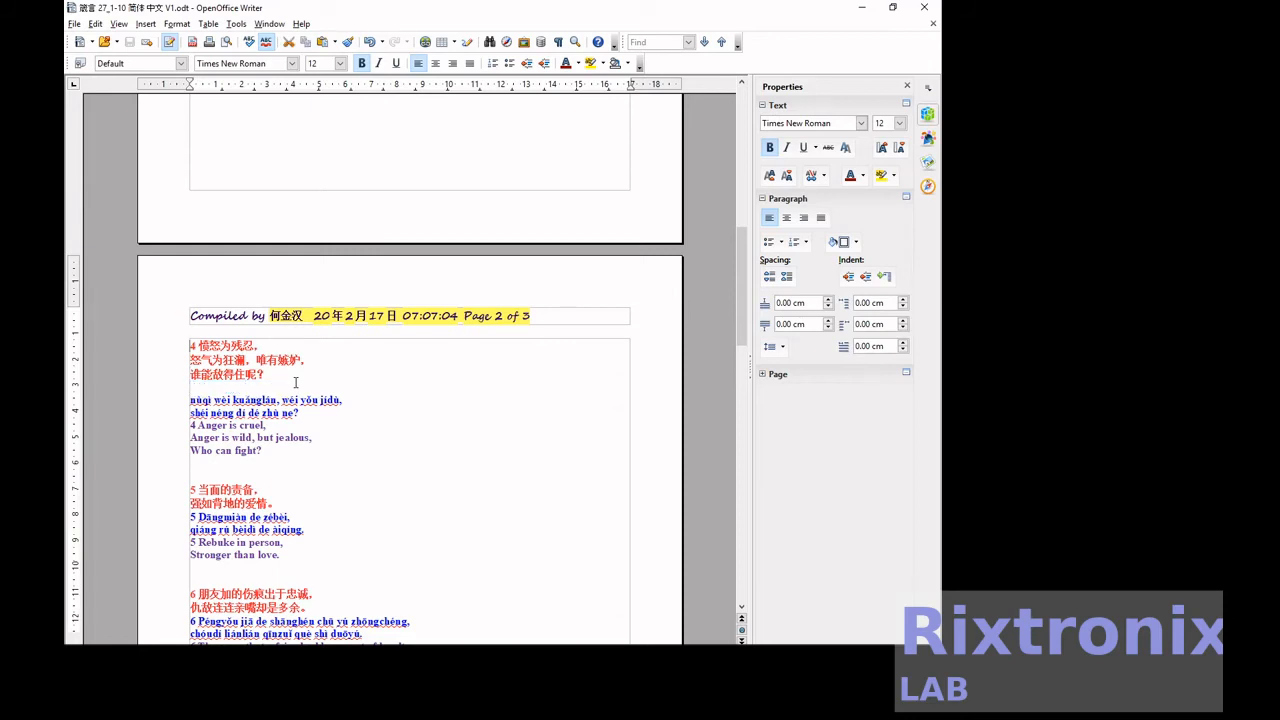
pyautogui.hotkey('ctrl', 'v')
pyautogui.press('Home')
pyautogui.press('Delete')
pyautogui.press('Delete')
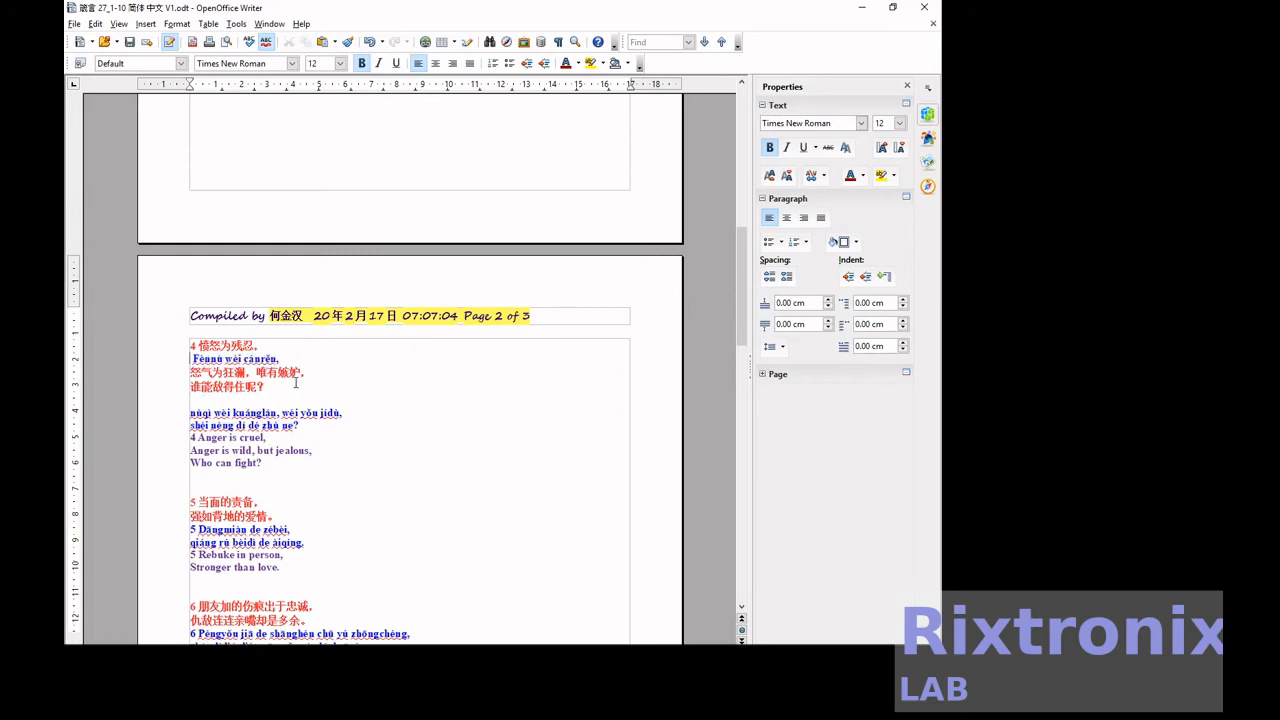
# Move the second pinyin line of verse 4 below its second Chinese line and remove the blank lines above the third pinyin line
pyautogui.press('Down')
pyautogui.press('Down')
pyautogui.hotkey('shift', 'End')
pyautogui.hotkey('ctrl', 'x')
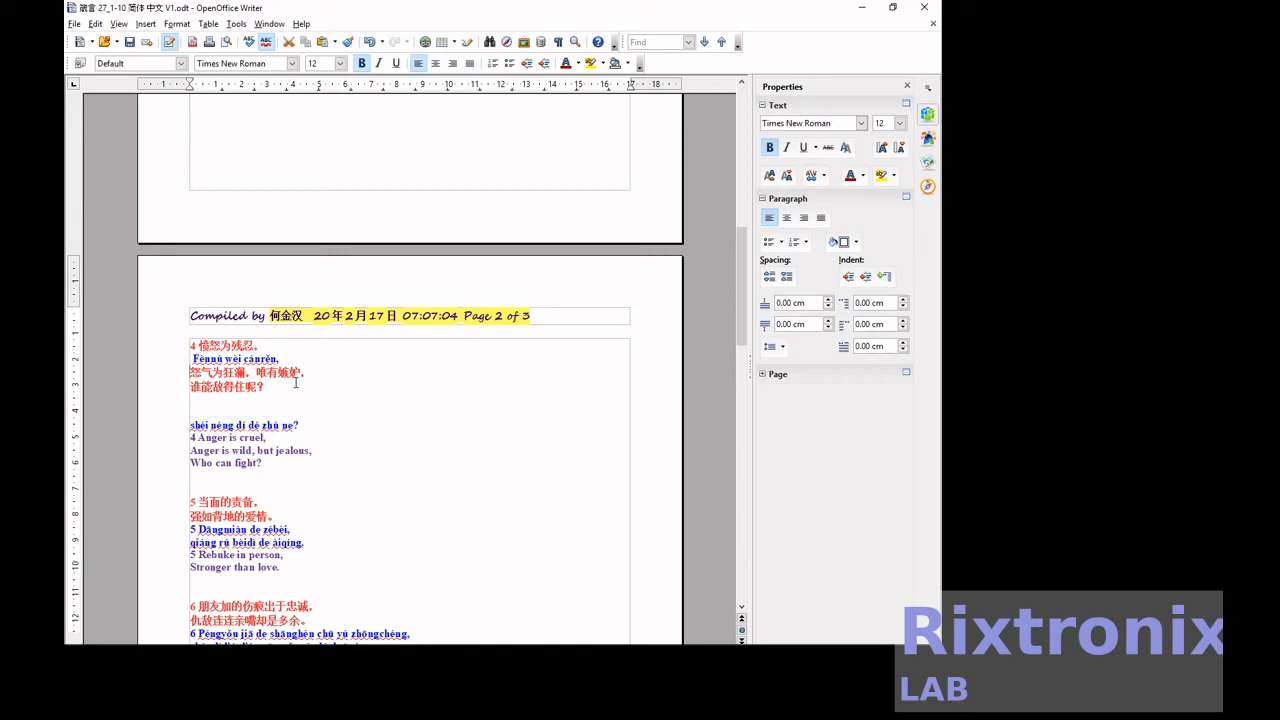
pyautogui.press('End')
pyautogui.press('Return')
pyautogui.hotkey('ctrl', 'v')
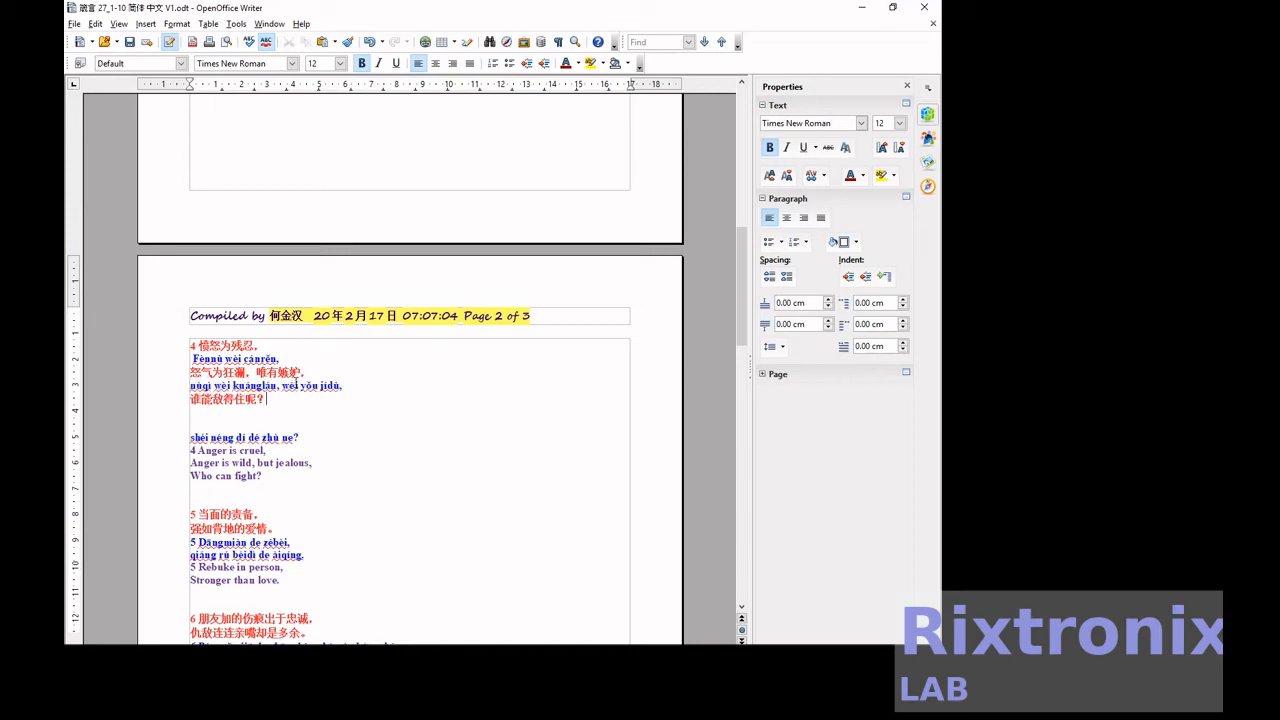
pyautogui.press('Delete')
pyautogui.press('Delete')
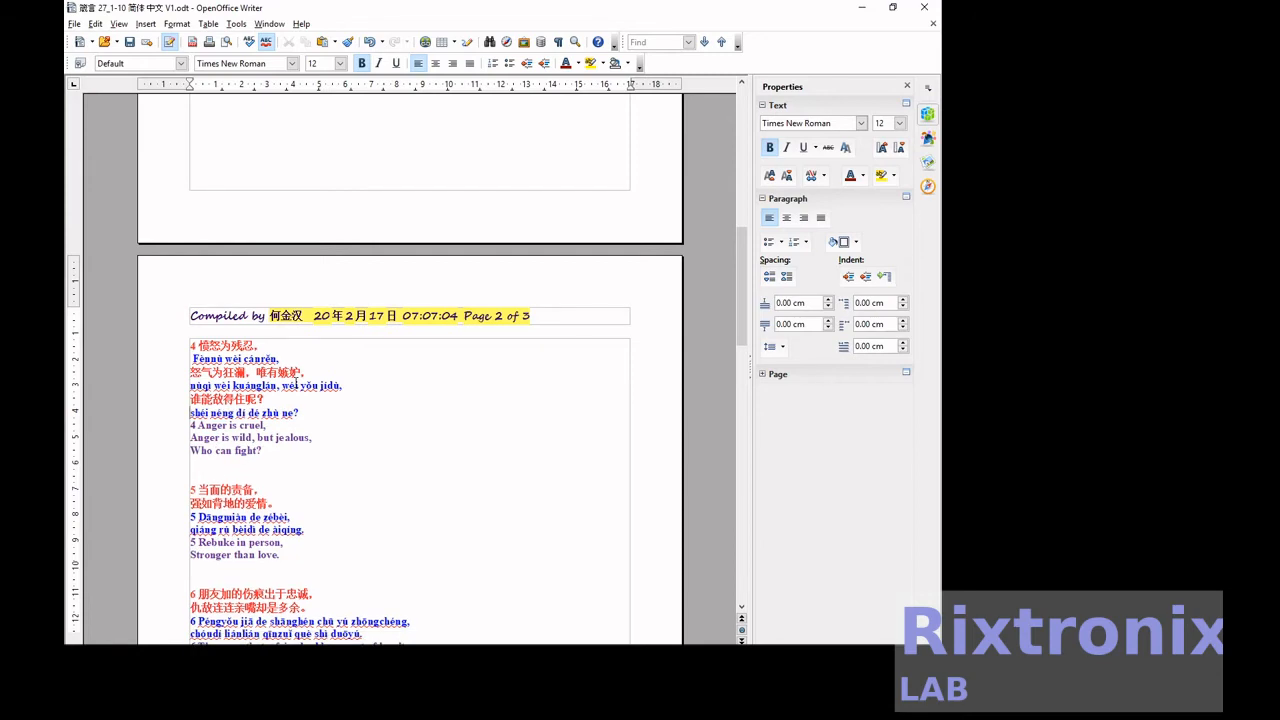
# Move the first pinyin line of verse 5 below its first Chinese line without the verse number, and remove the leftover blank line
pyautogui.press('Down')
pyautogui.press('Down')
pyautogui.press('Down')
pyautogui.press('Down')
pyautogui.hotkey('shift', 'End')
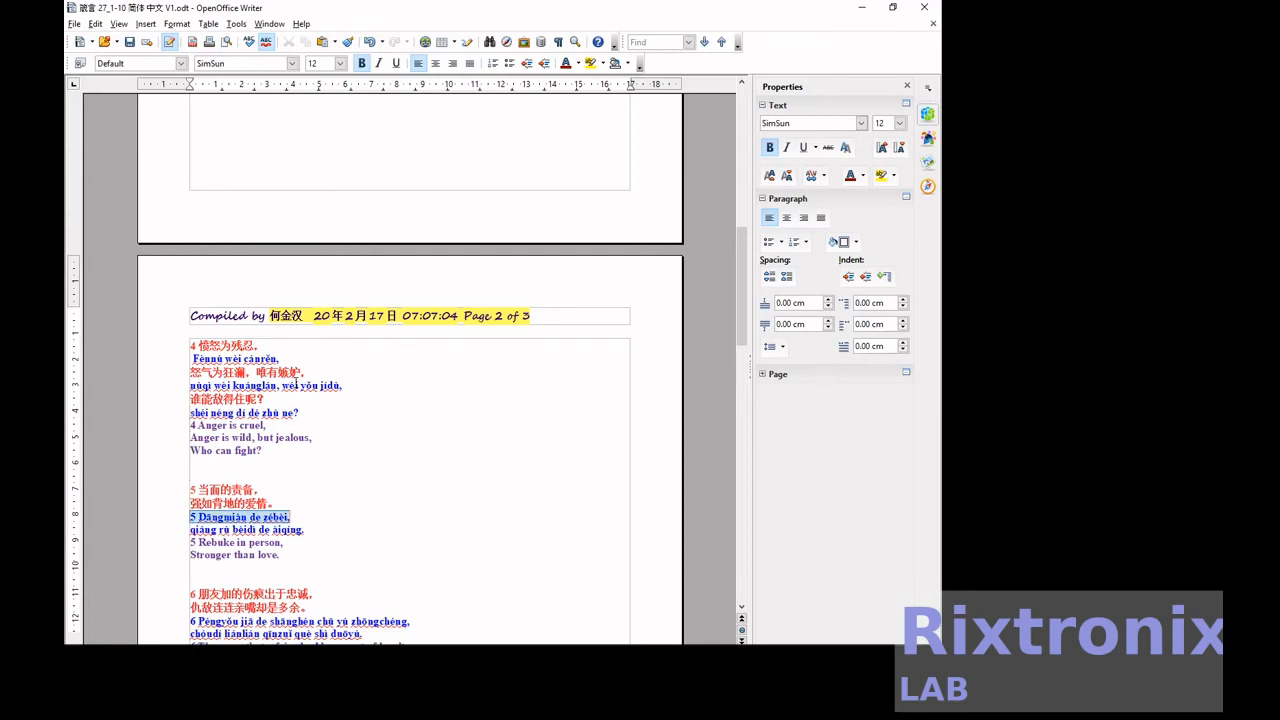
pyautogui.hotkey('ctrl', 'x')
pyautogui.press('Up')
pyautogui.press('Up')
pyautogui.press('End')
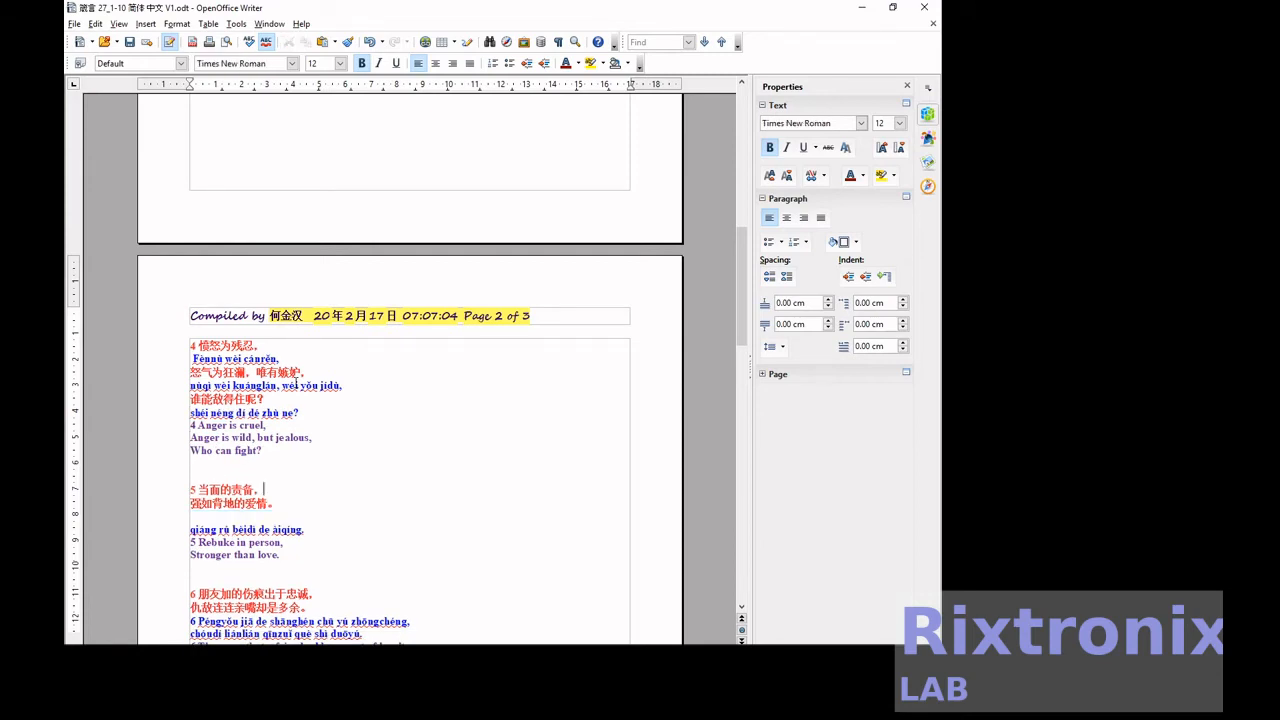
pyautogui.press('Return')
pyautogui.hotkey('ctrl', 'v')
pyautogui.press('Home')
pyautogui.press('Delete')
pyautogui.press('Down')
pyautogui.press('Down')
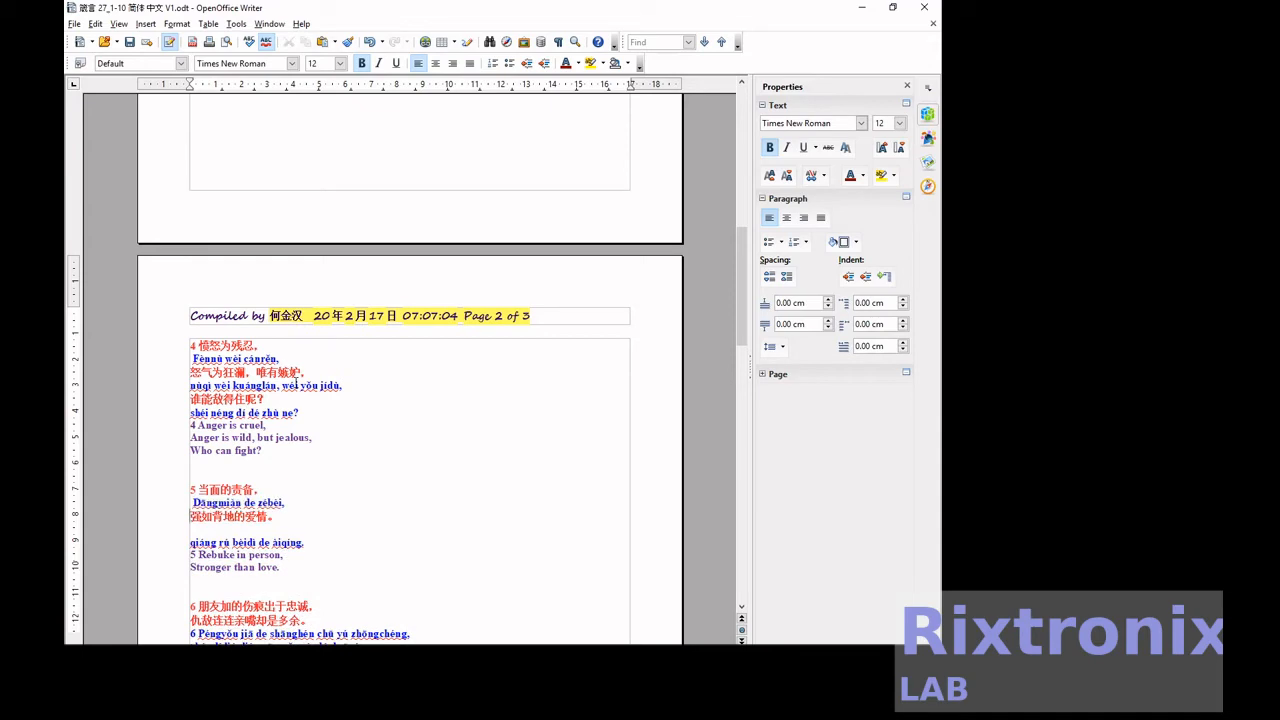
pyautogui.press('Delete')
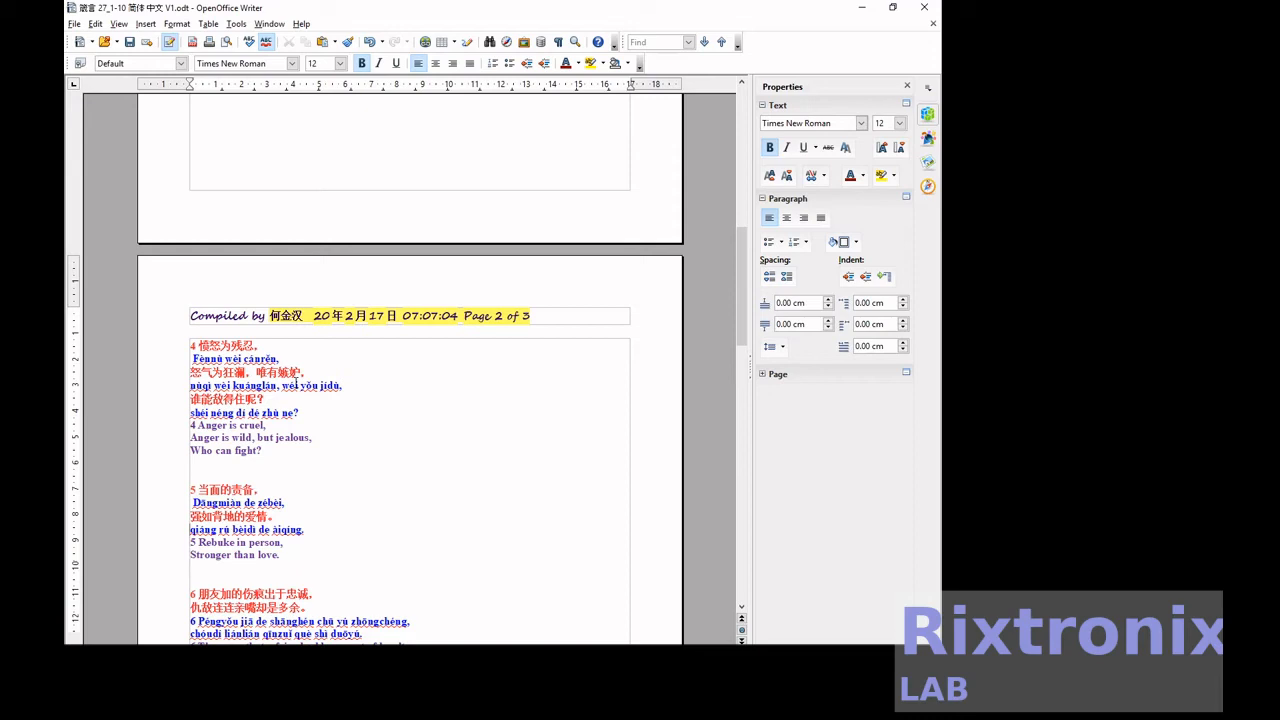
# Delete the verse numbers 4 and 5 from the English text of verses 4 and 5
pyautogui.press('Up')
pyautogui.press('Up')
pyautogui.press('Up')
pyautogui.press('Delete')
pyautogui.press('Down')
pyautogui.press('Down')
pyautogui.press('Down')
pyautogui.press('Down')
pyautogui.press('Down')
pyautogui.press('Down')
pyautogui.press('Delete')
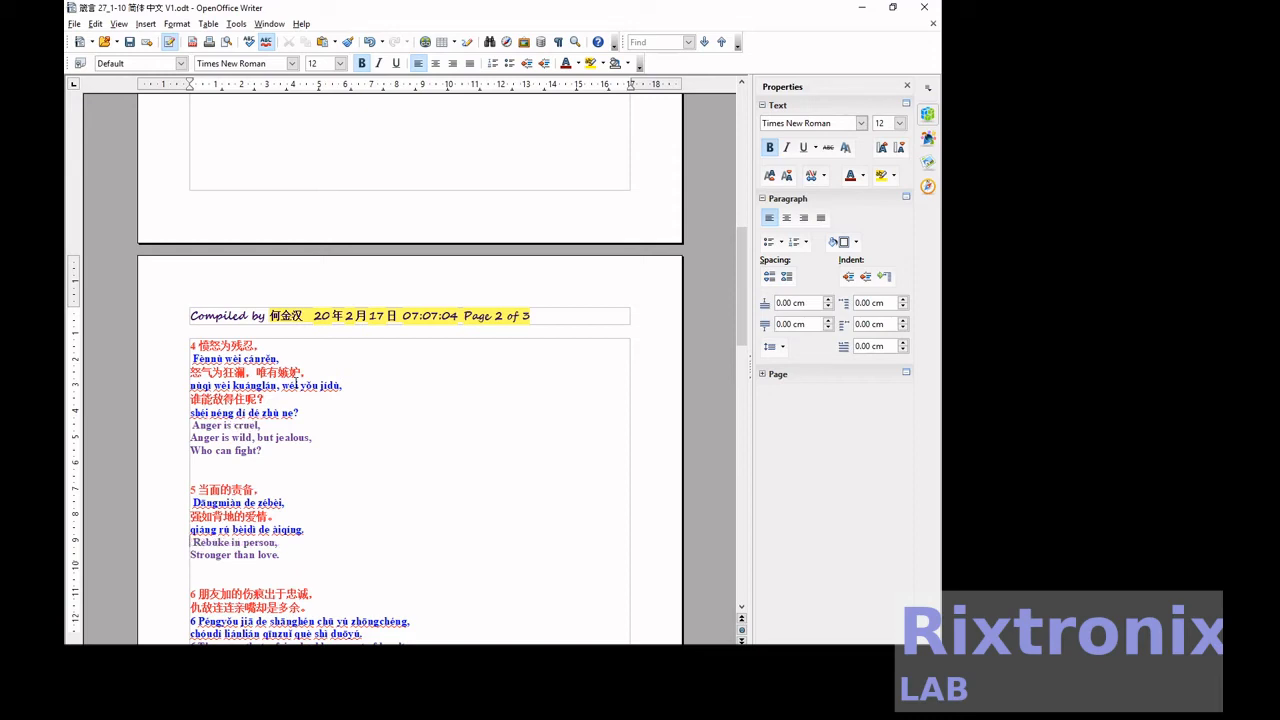
# Delete the verse number 6 from the first pinyin line of verse 6
pyautogui.press('Down')
pyautogui.press('Down')
pyautogui.press('Down')
pyautogui.press('Down')
pyautogui.press('Down')
pyautogui.press('Down')
pyautogui.press('Down')
pyautogui.press('Down')
pyautogui.press('Down')
pyautogui.press('Up')
pyautogui.press('Up')
pyautogui.press('Up')
pyautogui.press('Up')
pyautogui.press('Up')
pyautogui.press('Up')
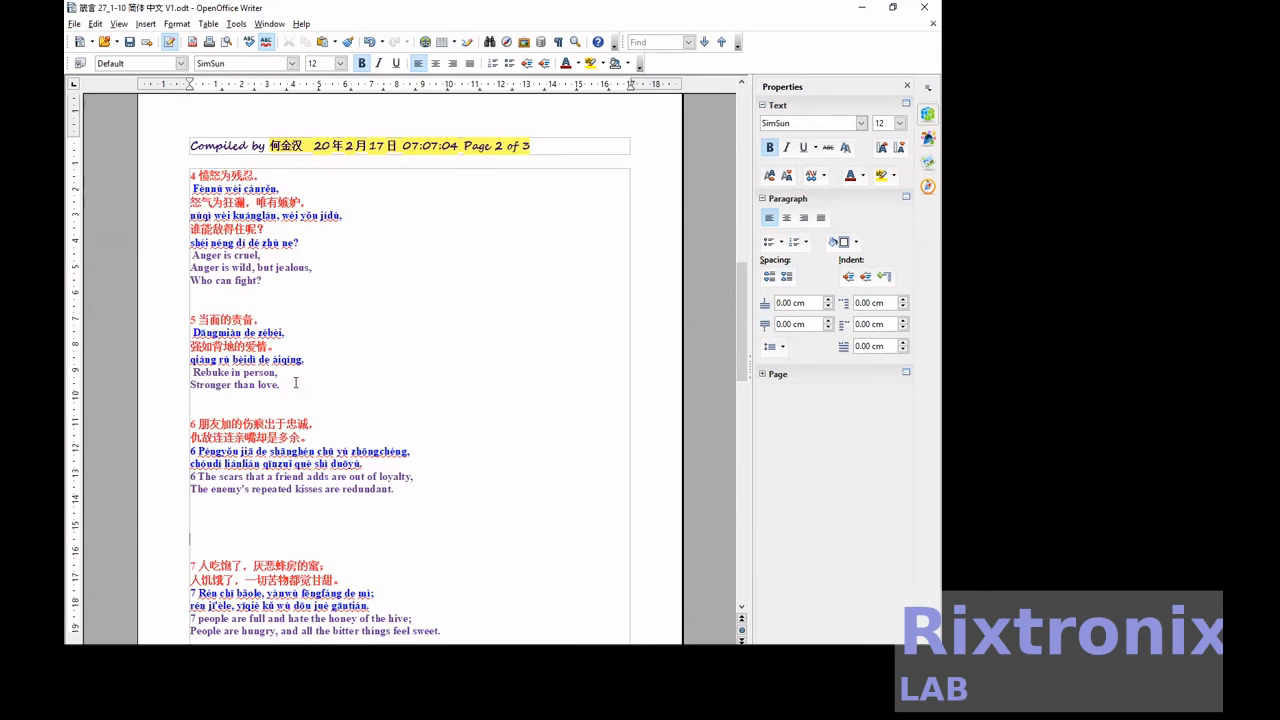
pyautogui.press('Up')
pyautogui.press('Up')
pyautogui.press('Up')
pyautogui.press('Up')
pyautogui.press('Delete')
pyautogui.press('Delete')
# Move the first pinyin line of verse 6 directly below its first Chinese line and remove the leftover blank line
pyautogui.hotkey('shift', 'End')
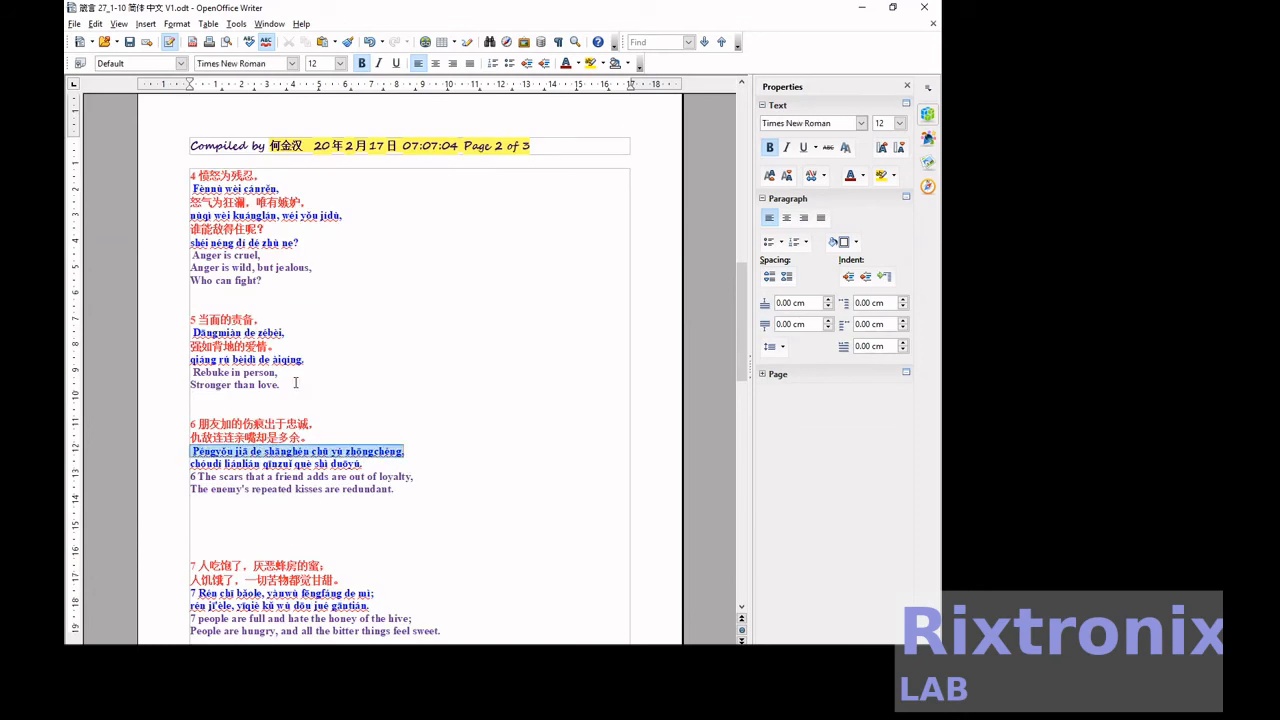
pyautogui.hotkey('ctrl', 'x')
pyautogui.press('Up')
pyautogui.press('Up')
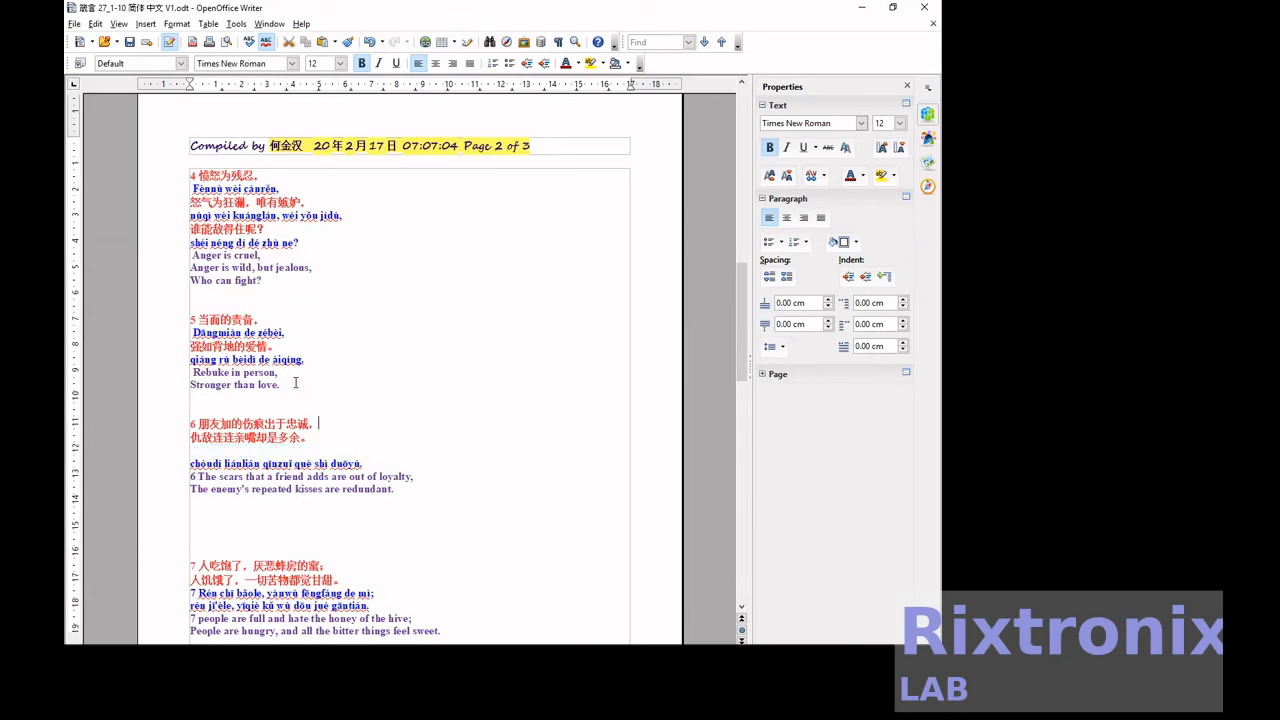
pyautogui.press('End')
pyautogui.press('Return')
pyautogui.hotkey('ctrl', 'v')
pyautogui.press('Down')
pyautogui.press('Down')
pyautogui.press('Delete')
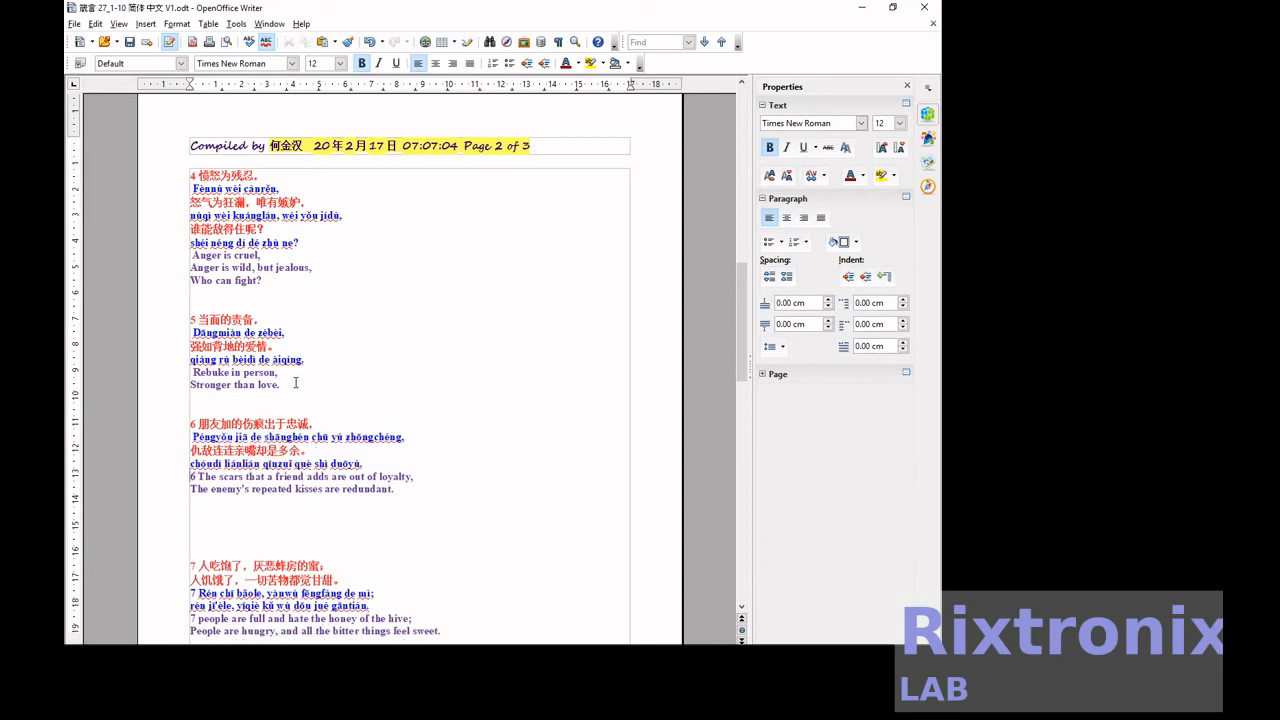
# Move the first pinyin line of verse 7 directly below its first Chinese line, dropping the verse number from the pinyin
pyautogui.press('Down')
pyautogui.press('Down')
pyautogui.press('Down')
pyautogui.press('Down')
pyautogui.press('Down')
pyautogui.hotkey('shift', 'End')
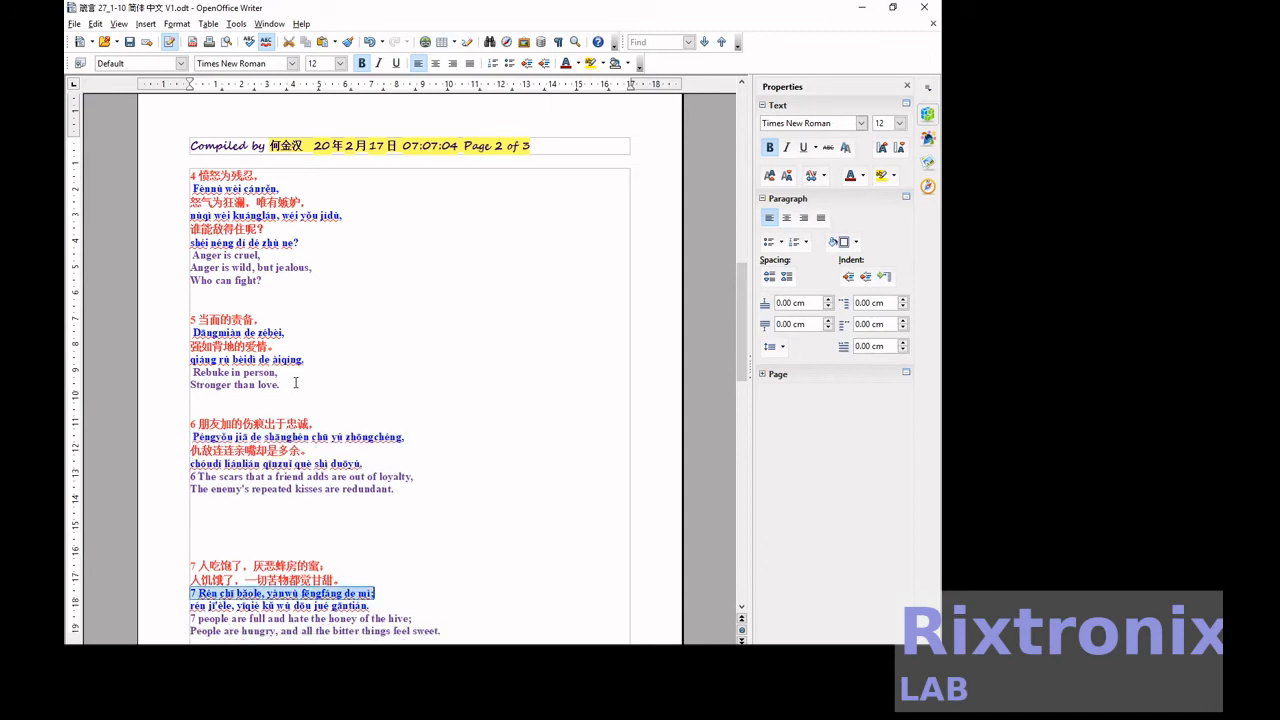
pyautogui.hotkey('ctrl', 'x')
pyautogui.press('Up')
pyautogui.press('Up')
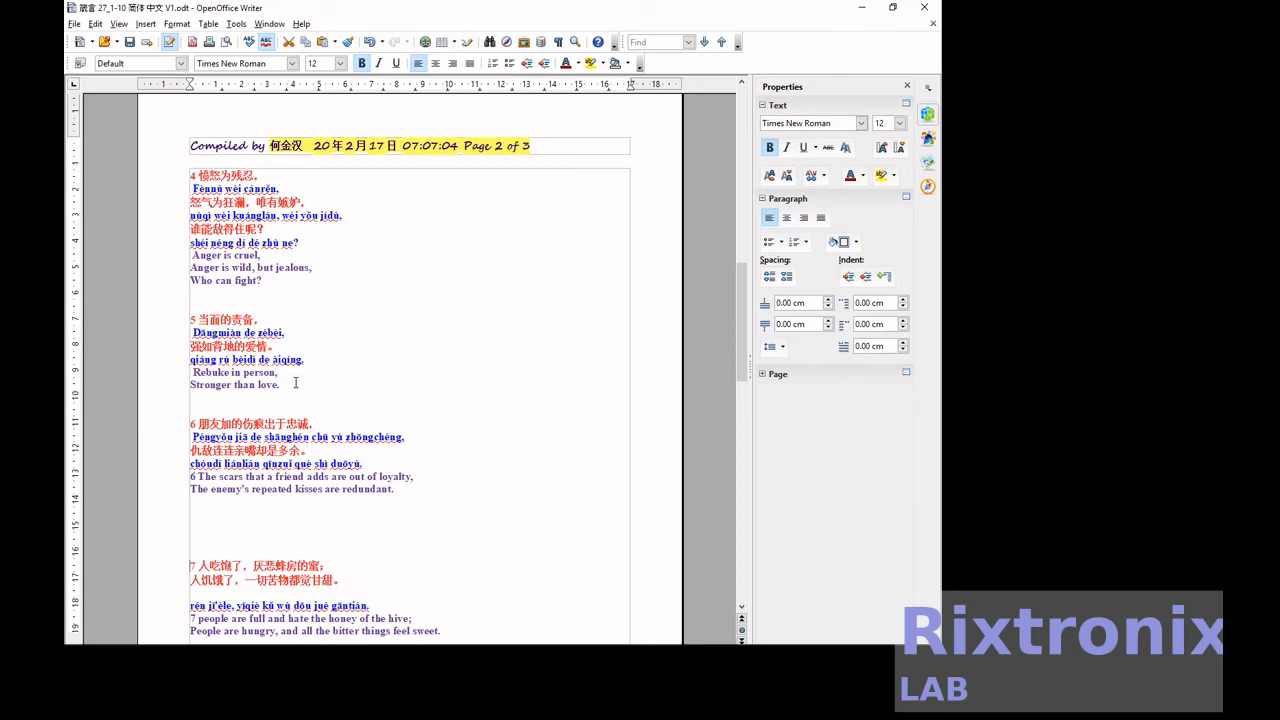
pyautogui.press('End')
pyautogui.press('Return')
pyautogui.hotkey('ctrl', 'v')
pyautogui.press('Delete')
# Remove the blank line above the second pinyin line of verse 7 and delete the number 7 from its English text
pyautogui.press('Down')
pyautogui.press('Down')
pyautogui.press('Delete')
pyautogui.press('Down')
pyautogui.press('Delete')
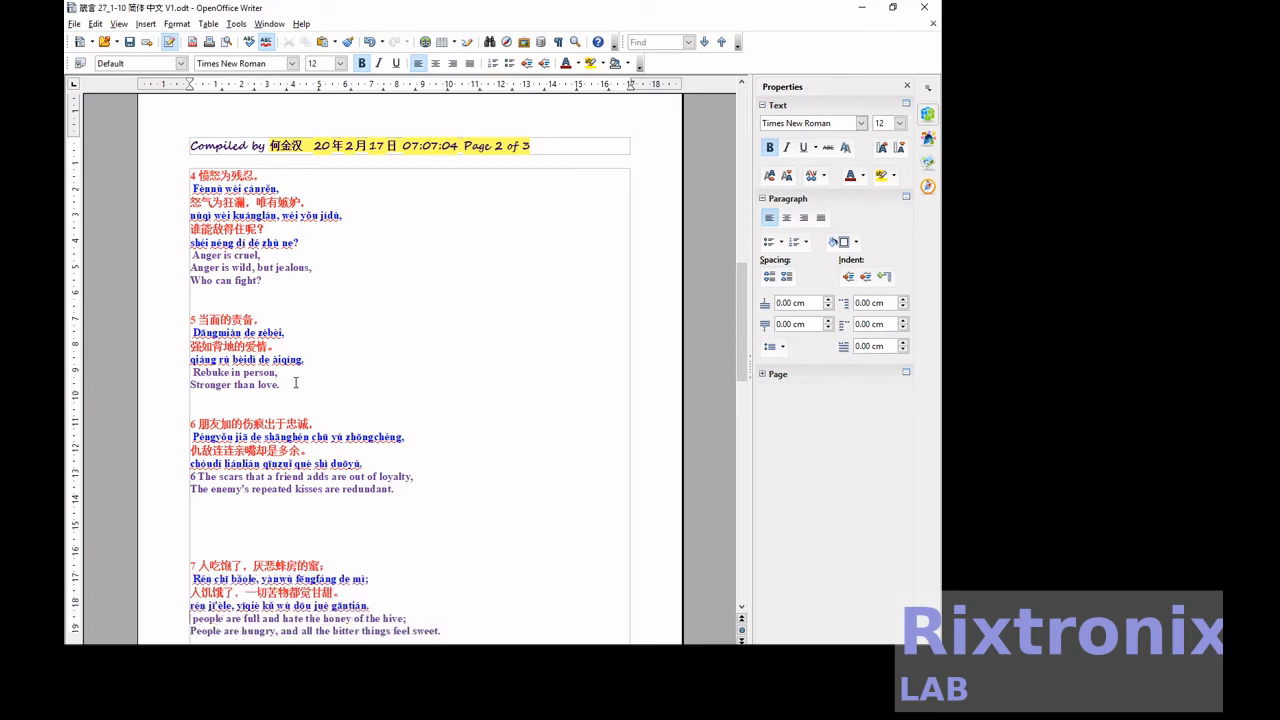
# Delete the verse number 6 from the first English line of verse 6
pyautogui.press('Up')
pyautogui.press('Up')
pyautogui.press('Up')
pyautogui.press('Up')
pyautogui.press('Up')
pyautogui.press('Up')
pyautogui.press('Up')
pyautogui.press('Up')
pyautogui.press('Up')
pyautogui.press('Up')
pyautogui.press('Up')
pyautogui.press('Delete')
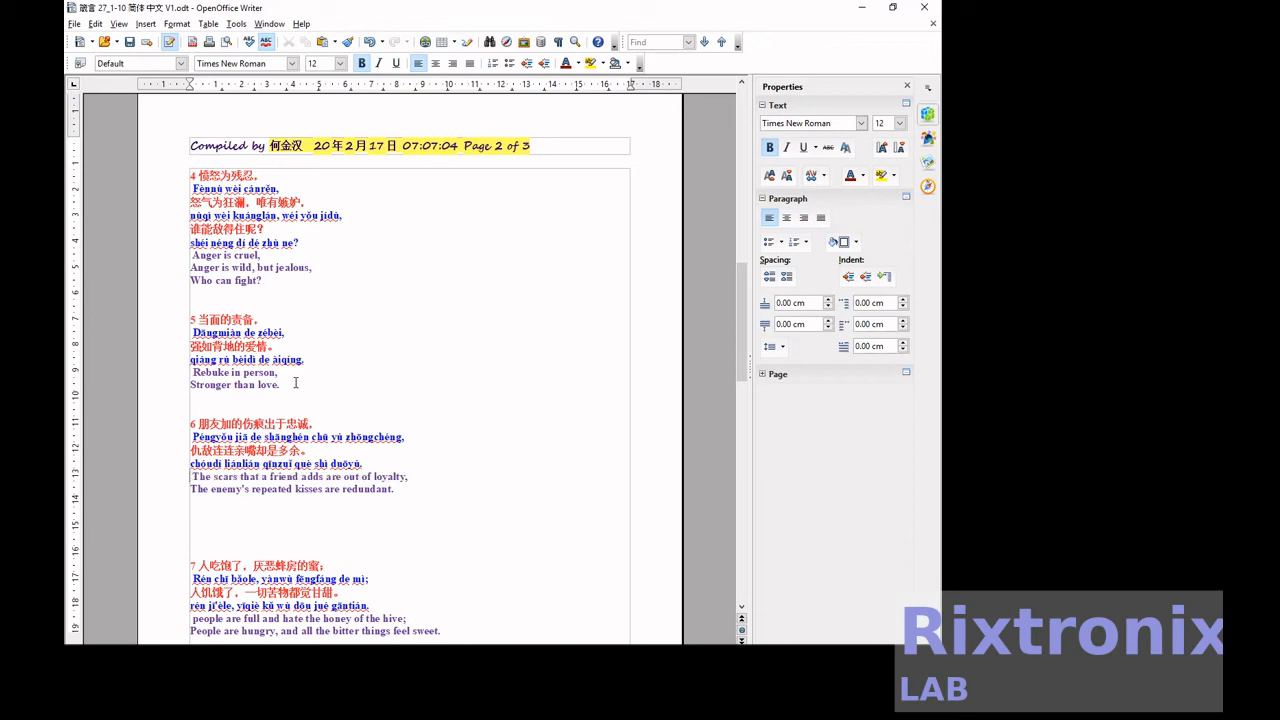
# Move the first pinyin line of verse 8 directly below its first Chinese line, dropping the verse number from the pinyin
pyautogui.scroll(-10, 295, 382)
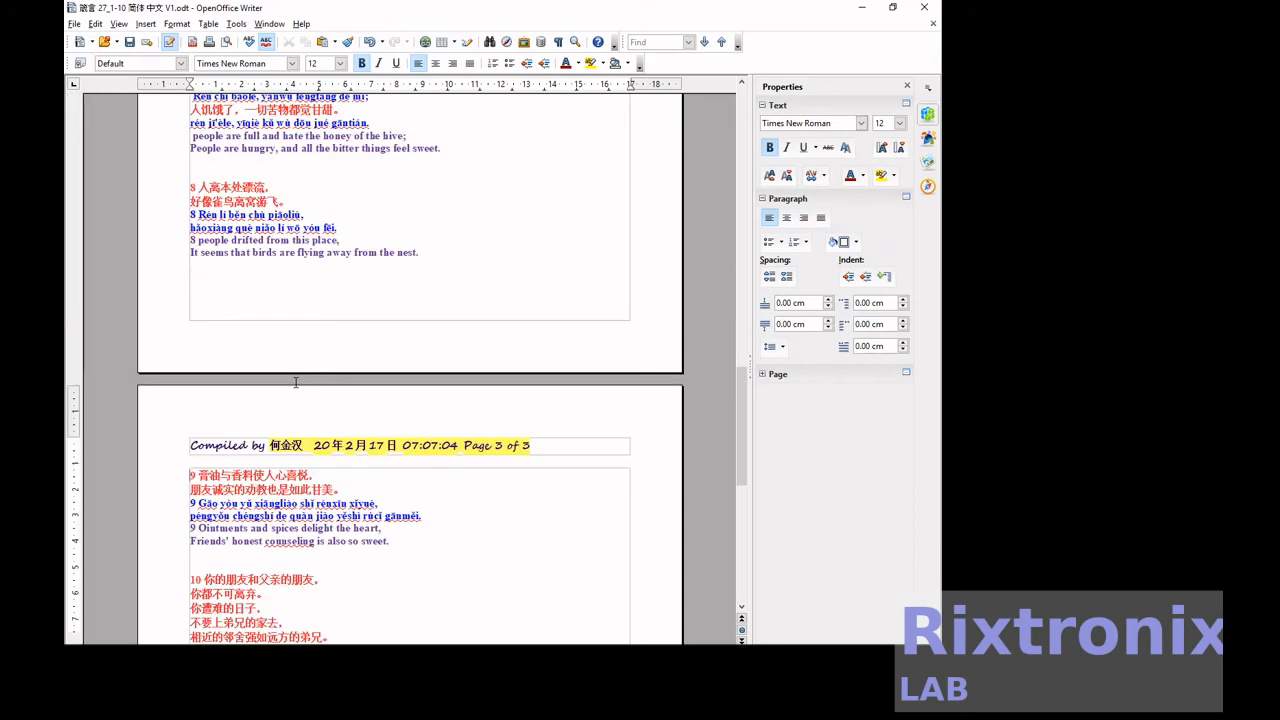
pyautogui.press('Up')
pyautogui.press('Up')
pyautogui.press('Up')
pyautogui.press('Up')
pyautogui.press('Up')
pyautogui.press('Up')
pyautogui.press('Up')
pyautogui.press('Up')
pyautogui.hotkey('shift', 'End')
pyautogui.press('Delete')
pyautogui.press('Up')
pyautogui.press('Return')
pyautogui.press('Up')
pyautogui.hotkey('ctrl', 'v')
pyautogui.press('Home')
pyautogui.press('Delete')
# Remove the blank line and the English verse number 8 left in verse 8, and save the document
pyautogui.press('Down')
pyautogui.press('Down')
pyautogui.press('Delete')
pyautogui.press('Down')
pyautogui.press('Delete')
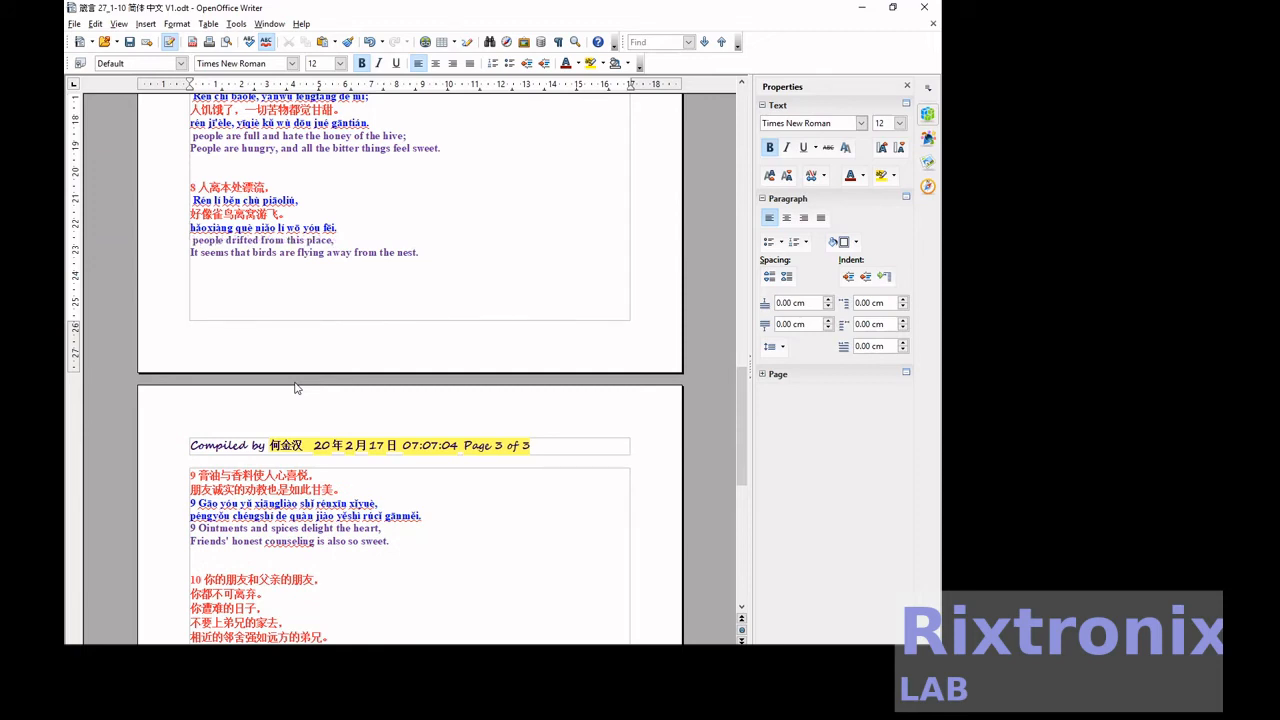
pyautogui.click(129, 44)
# Move the first pinyin line of verse 9 directly below its first Chinese line, dropping the verse number from the pinyin
pyautogui.scroll(-5, 280, 331)
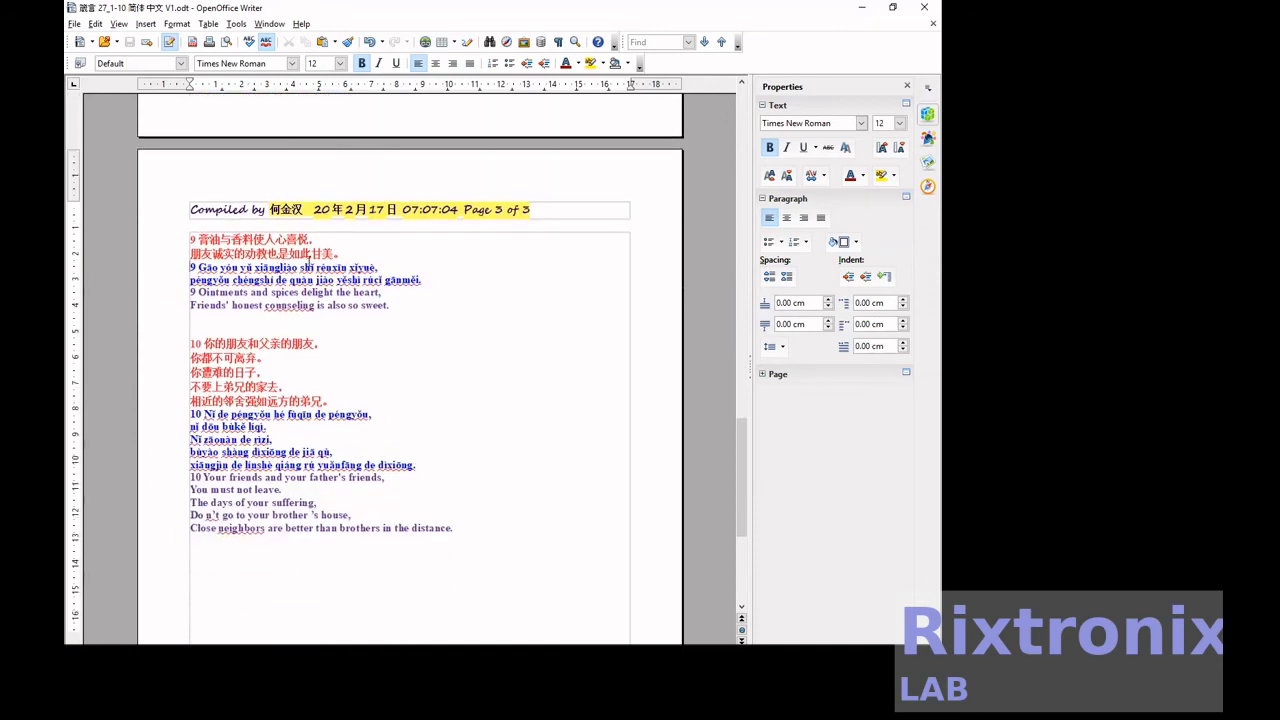
pyautogui.hotkey('shift', 'End')
pyautogui.hotkey('ctrl', 'x')
pyautogui.press('Up')
pyautogui.press('Up')
pyautogui.press('End')
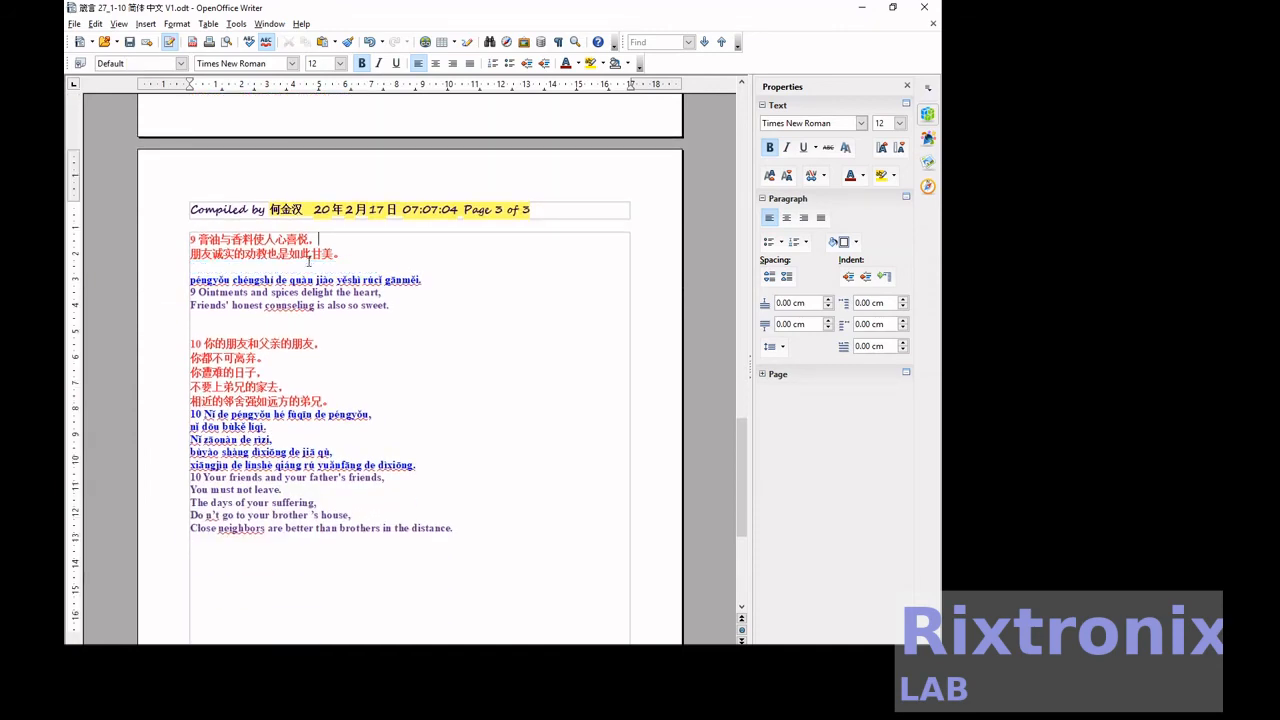
pyautogui.press('Return')
pyautogui.hotkey('ctrl', 'v')
pyautogui.press('Home')
pyautogui.press('Delete')
# Remove the blank line above the second pinyin line of verse 9 and delete the number 9 from its English text
pyautogui.press('Down')
pyautogui.press('Down')
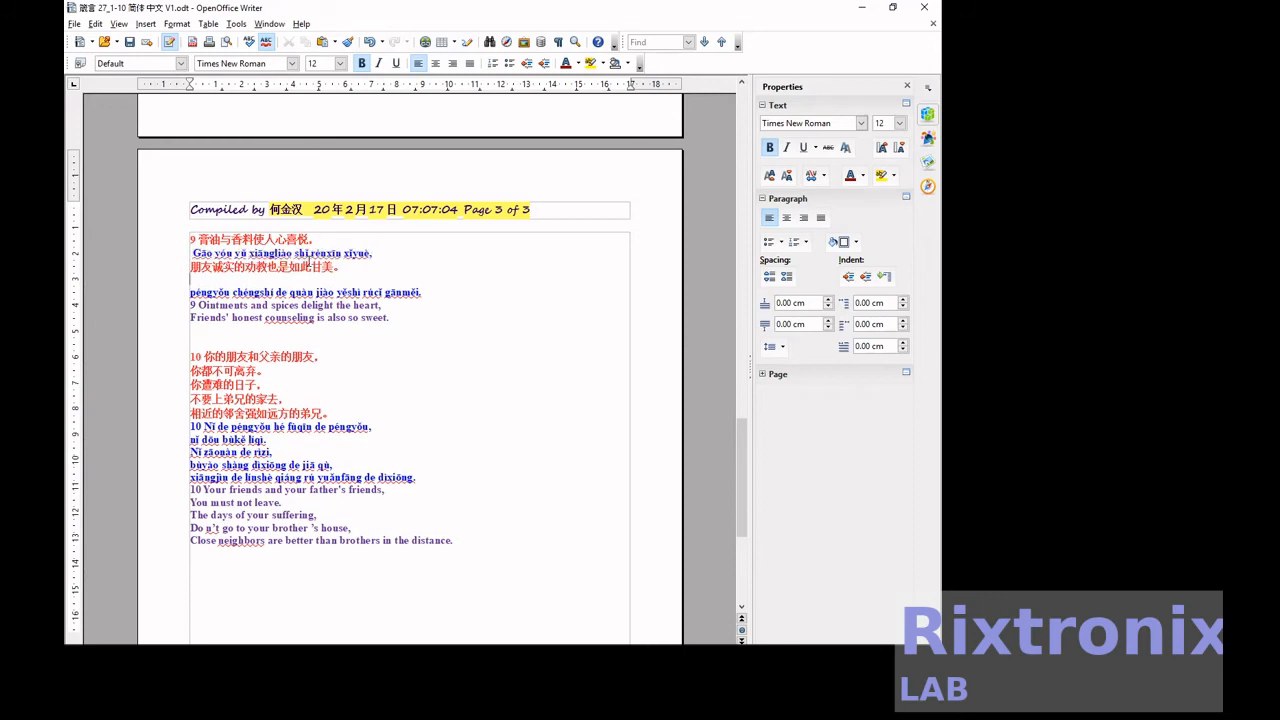
pyautogui.press('Delete')
pyautogui.press('Delete')
# Move the first pinyin line of verse 10 directly below its first Chinese line
pyautogui.press('Down')
pyautogui.press('Down')
pyautogui.press('Down')
pyautogui.press('Down')
pyautogui.press('Down')
pyautogui.press('Down')
pyautogui.press('Down')
pyautogui.press('Down')
pyautogui.press('Down')
pyautogui.press('Down')
pyautogui.press('Up')
pyautogui.hotkey('shift', 'End')
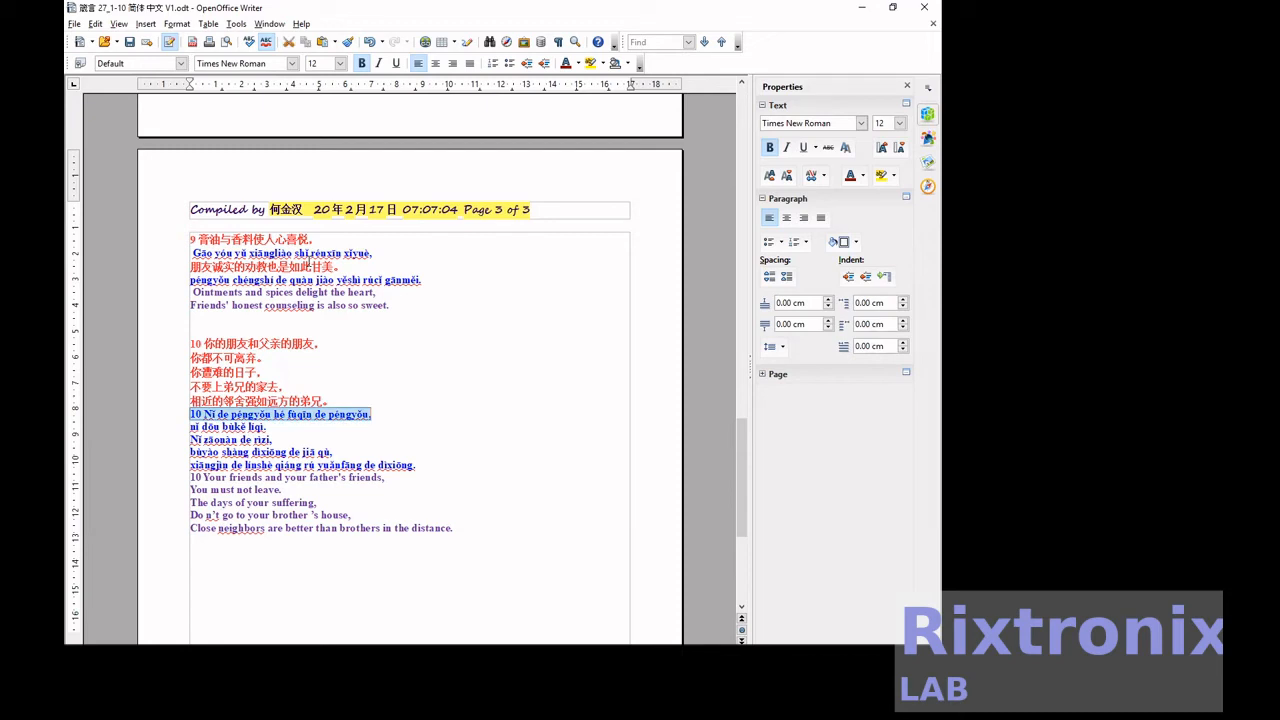
pyautogui.press('Delete')
pyautogui.press('Up')
pyautogui.press('Up')
pyautogui.press('Up')
pyautogui.press('Up')
pyautogui.press('Up')
pyautogui.press('End')
pyautogui.press('Return')
pyautogui.hotkey('ctrl', 'v')
# Delete the verse number 10 from the first pinyin line of verse 10
pyautogui.press('Down')
pyautogui.press('Down')
pyautogui.press('Up')
pyautogui.press('Up')
pyautogui.press('Home')
pyautogui.press('Delete')
pyautogui.press('Delete')
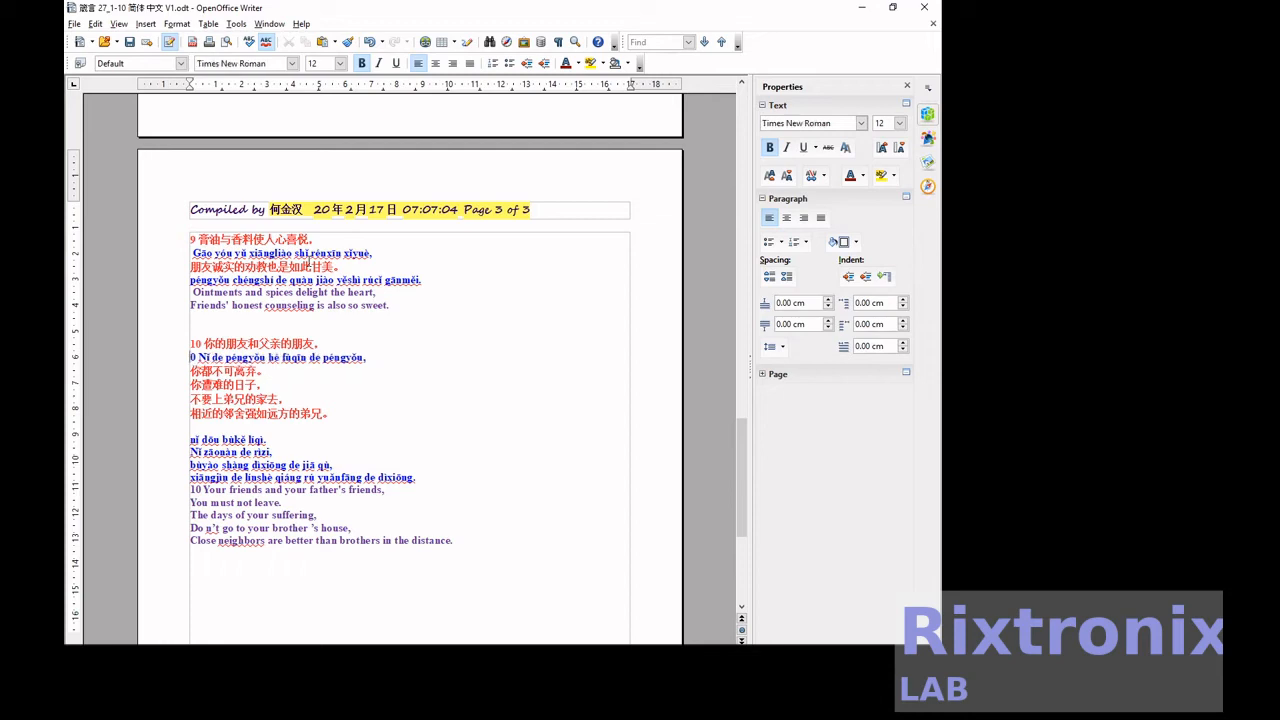
# Move the second pinyin line of verse 10, "nǐ dōu bùkě líqì", directly below its second Chinese line
pyautogui.press('Down')
pyautogui.press('Down')
pyautogui.press('Down')
pyautogui.press('Down')
pyautogui.press('Down')
pyautogui.press('Down')
pyautogui.hotkey('shift', 'End')
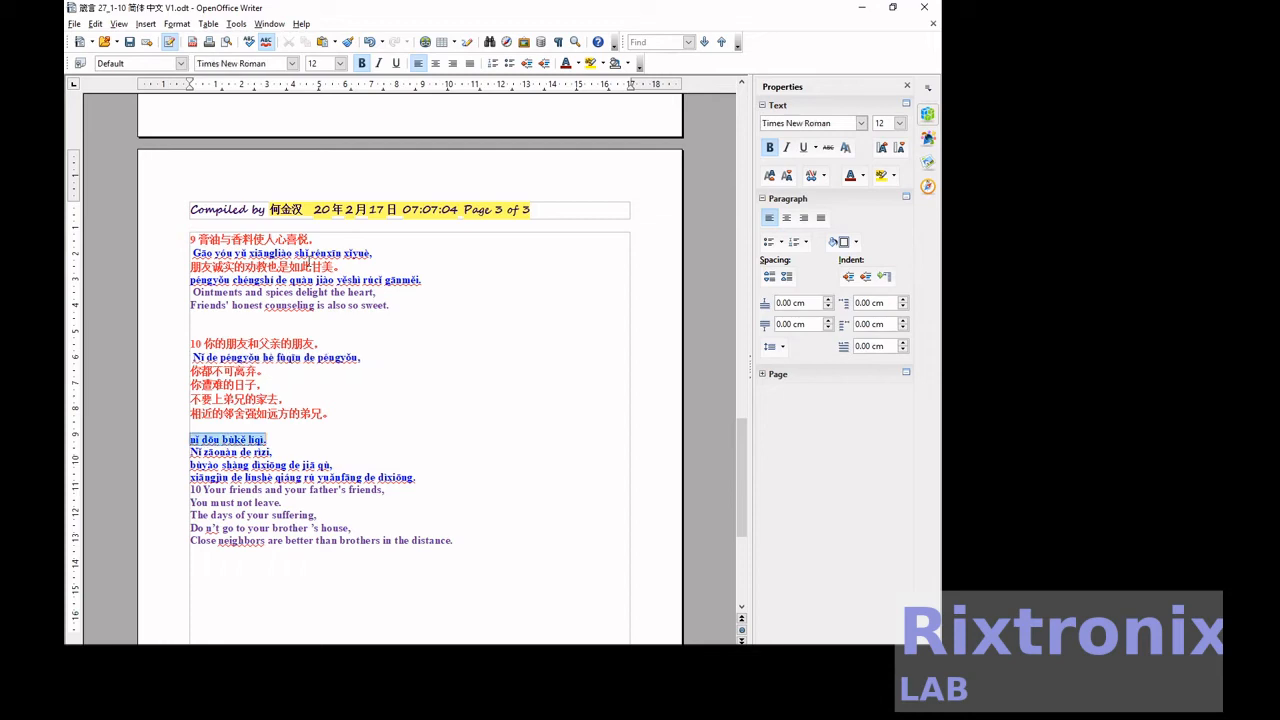
pyautogui.hotkey('ctrl', 'x')
pyautogui.press('Up')
pyautogui.press('Up')
pyautogui.press('Up')
pyautogui.press('Up')
pyautogui.press('Up')
pyautogui.press('Up')
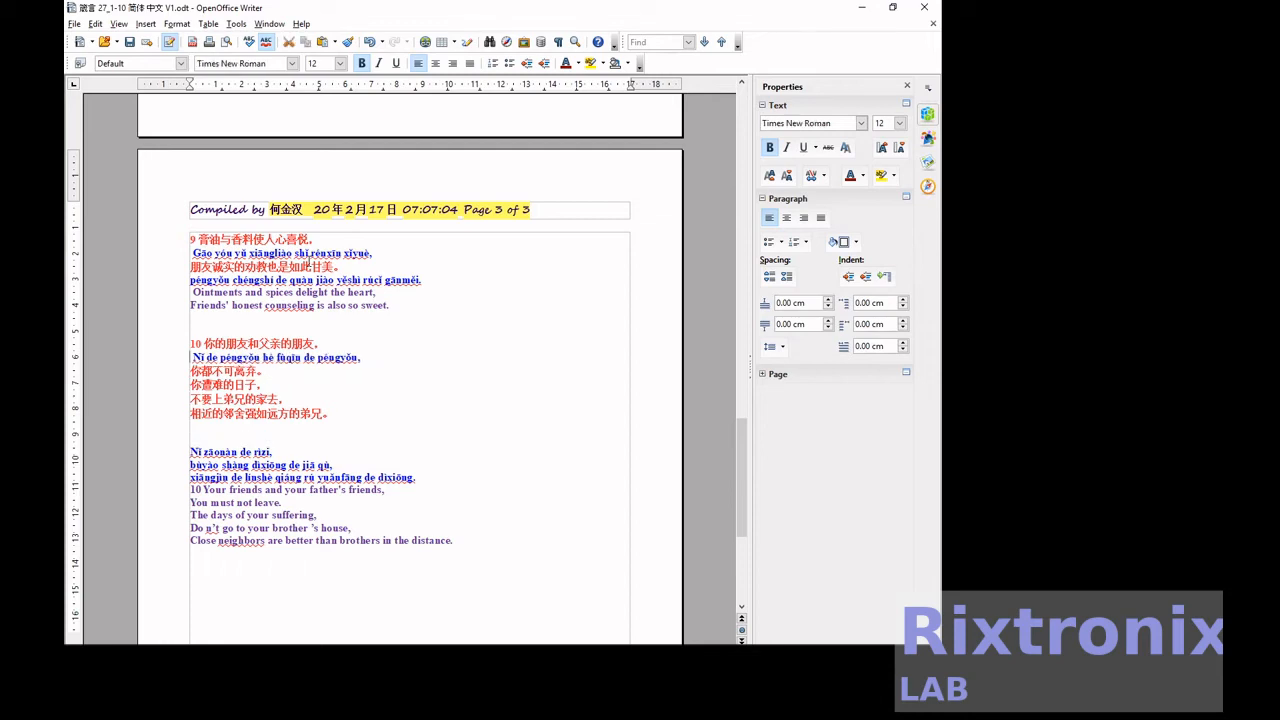
pyautogui.press('Down')
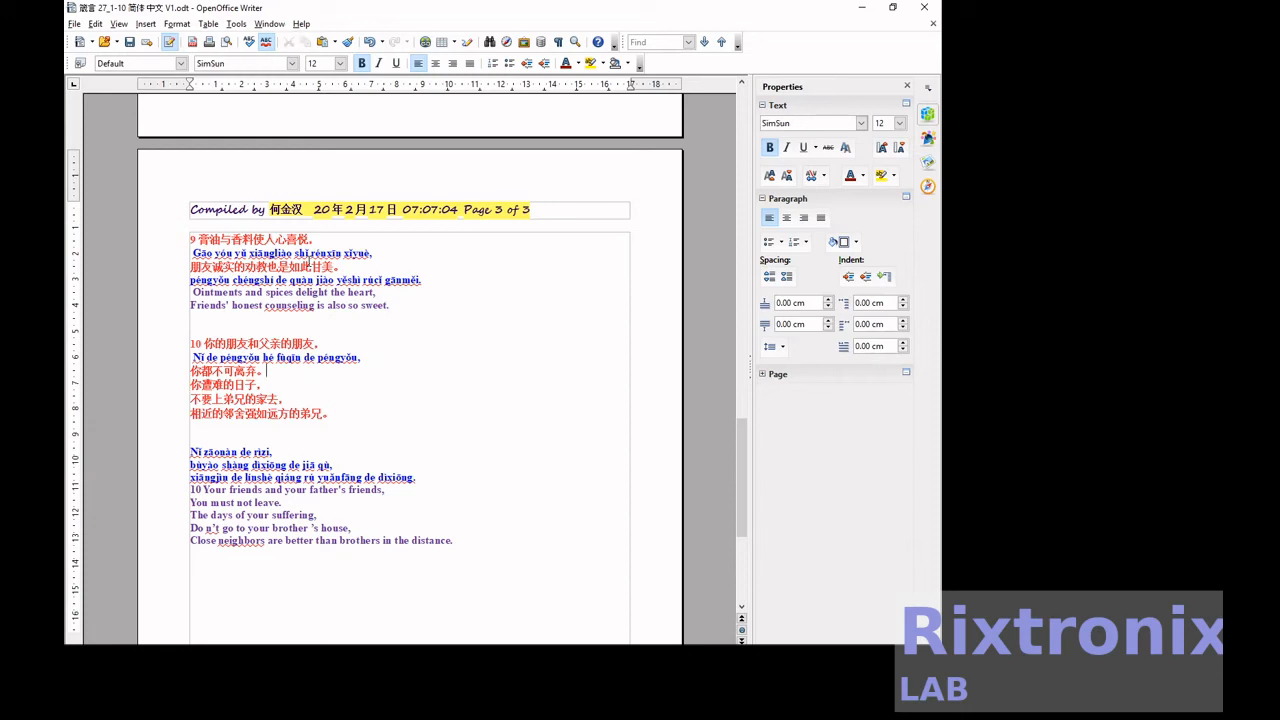
pyautogui.press('Return')
pyautogui.hotkey('ctrl', 'v')
# Move the third pinyin line of verse 10 directly below its third Chinese line, 你遭难的日子
pyautogui.press('Down')
pyautogui.press('Down')
pyautogui.press('End')
pyautogui.press('Home')
pyautogui.hotkey('shift', 'End')
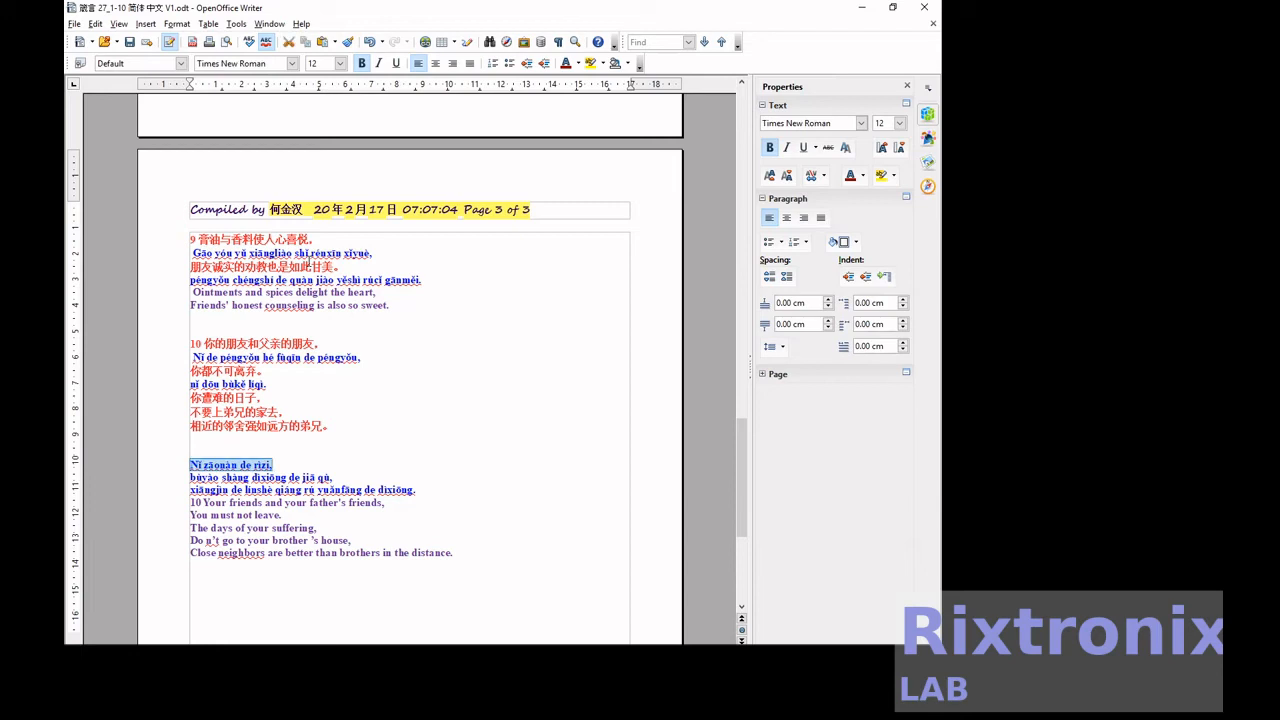
pyautogui.hotkey('ctrl', 'x')
pyautogui.press('Up')
pyautogui.press('Up')
pyautogui.press('Up')
pyautogui.press('Up')
pyautogui.press('Up')
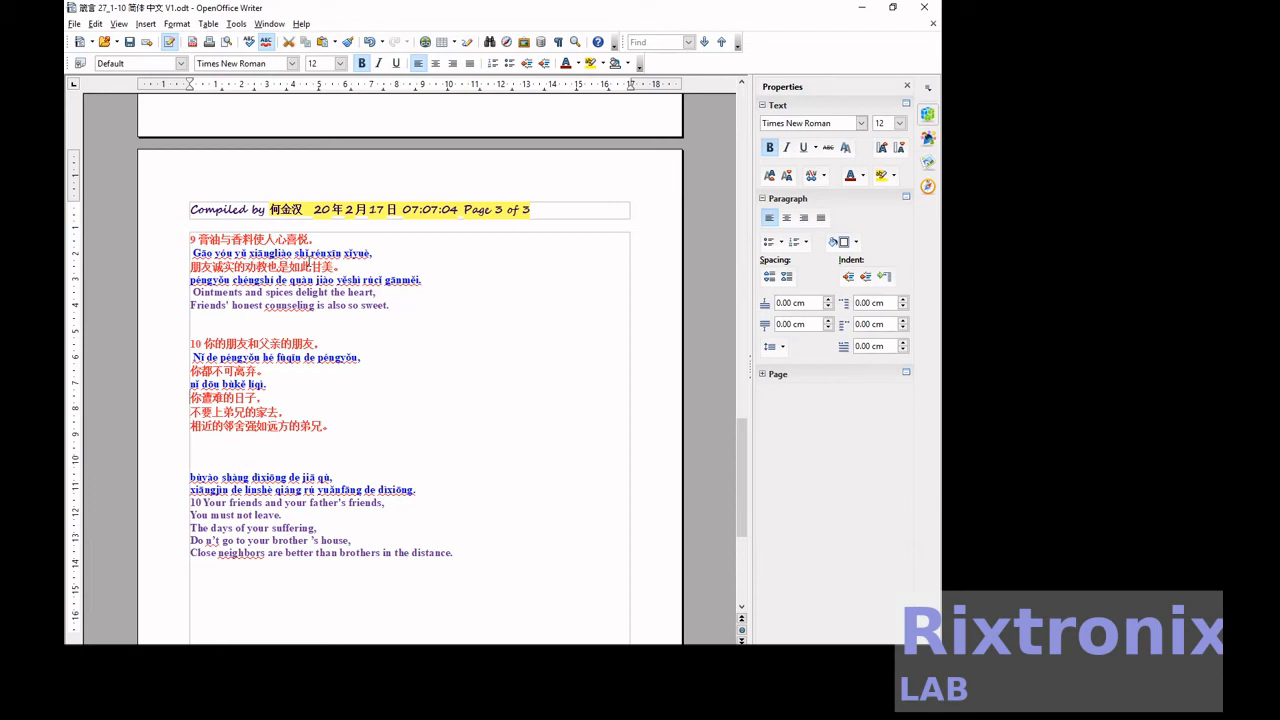
pyautogui.press('End')
pyautogui.press('Return')
pyautogui.hotkey('ctrl', 'v')
# Move the fourth pinyin line of verse 10 directly below its fourth Chinese line, 不要上弟兄的家去
pyautogui.press('Down')
pyautogui.press('Down')
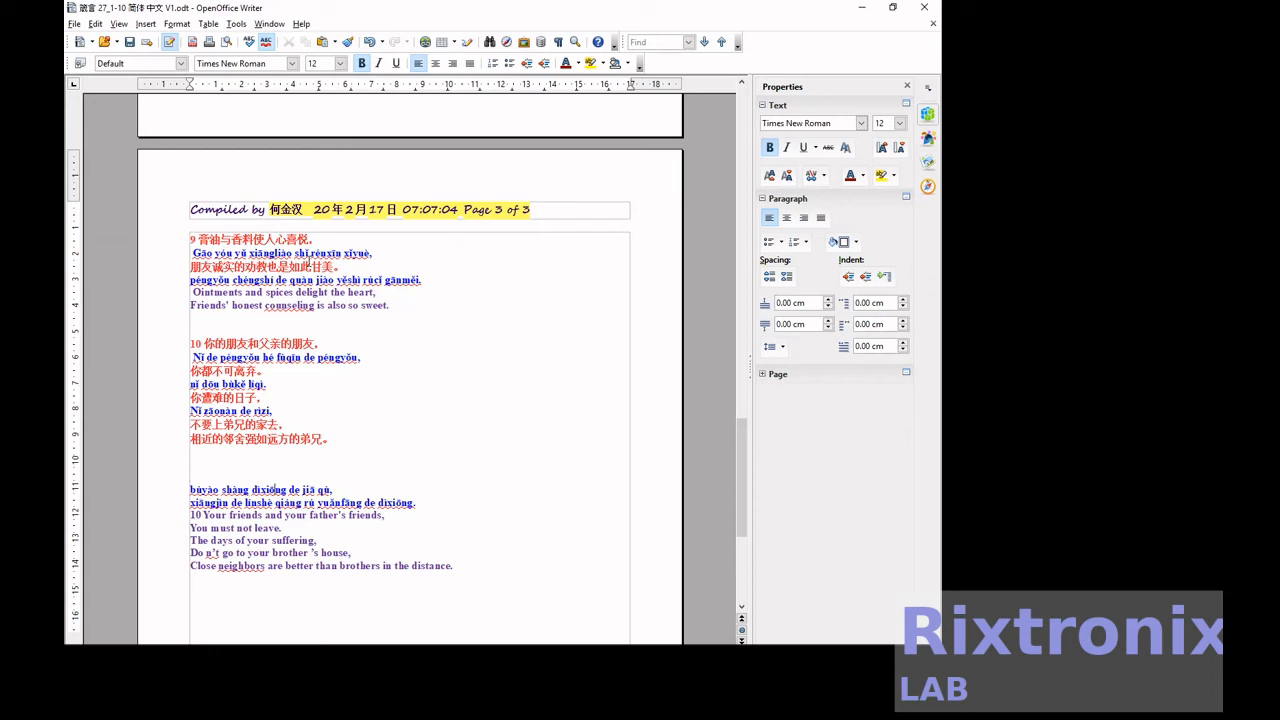
pyautogui.hotkey('shift', 'End')
pyautogui.press('Home')
pyautogui.hotkey('shift', 'End')
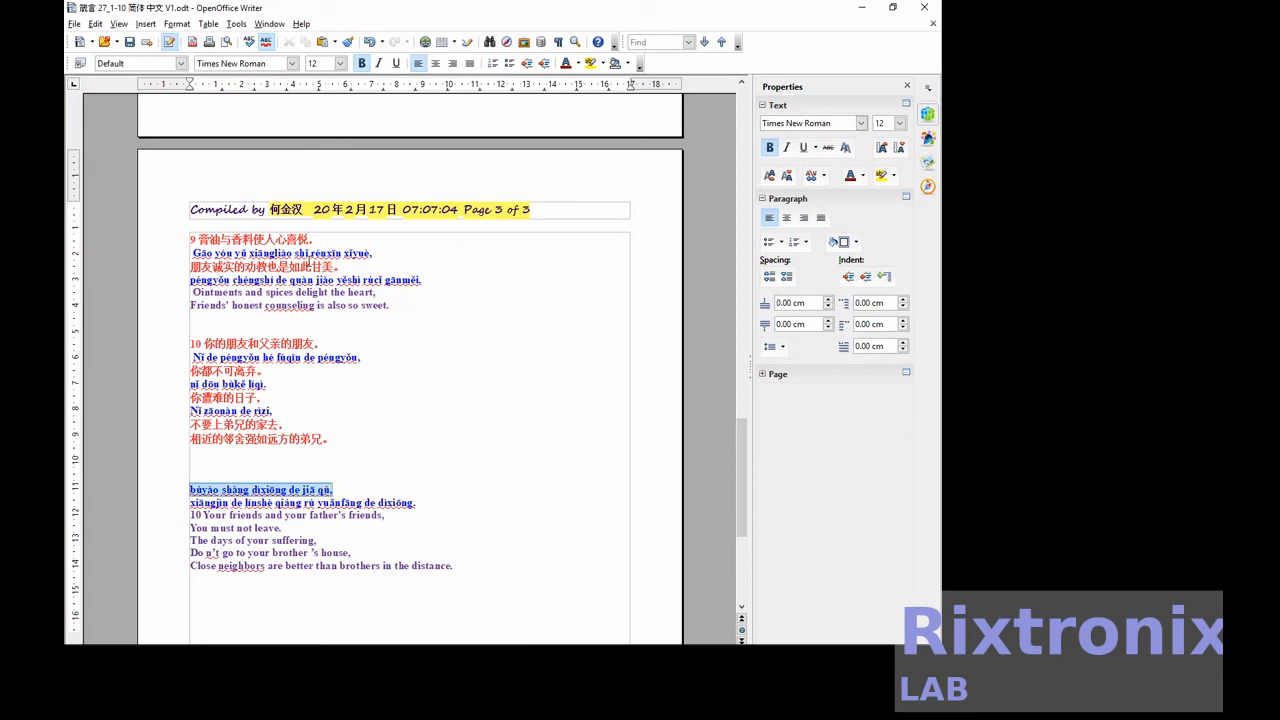
pyautogui.press('Delete')
pyautogui.press('Up')
pyautogui.press('Up')
pyautogui.press('Up')
pyautogui.press('Up')
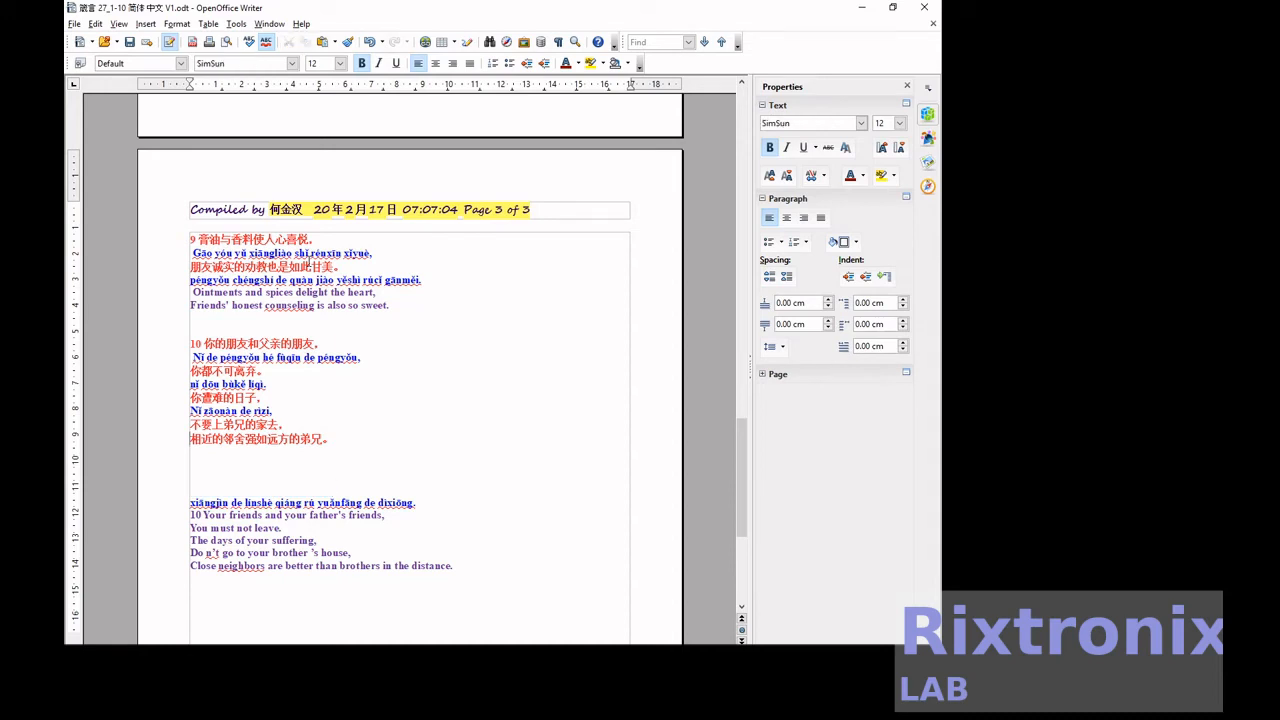
pyautogui.press('Up')
pyautogui.press('End')
pyautogui.press('Down')
pyautogui.press('Return')
pyautogui.hotkey('ctrl', 'v')
# Remove the leftover blank lines between the last Chinese line and the last pinyin line of verse 10
pyautogui.press('Down')
pyautogui.press('Down')
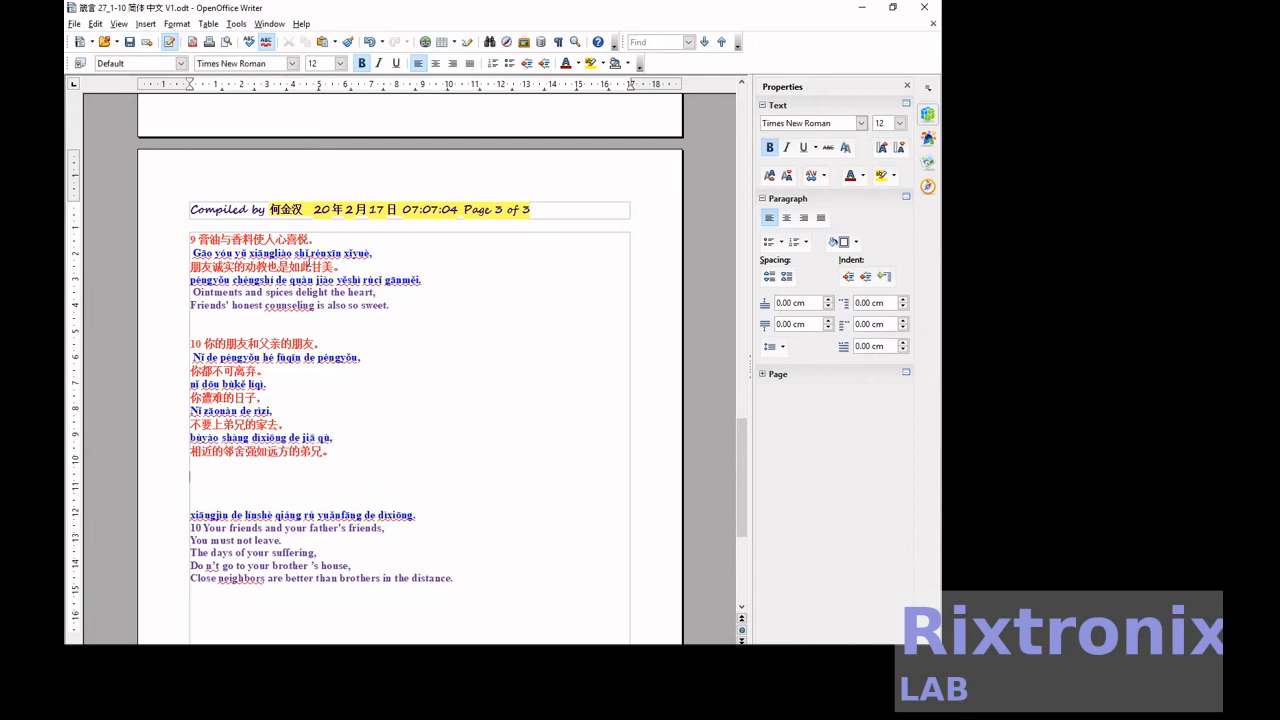
pyautogui.press('Delete')
pyautogui.press('Up')
pyautogui.press('Delete')
pyautogui.press('Delete')
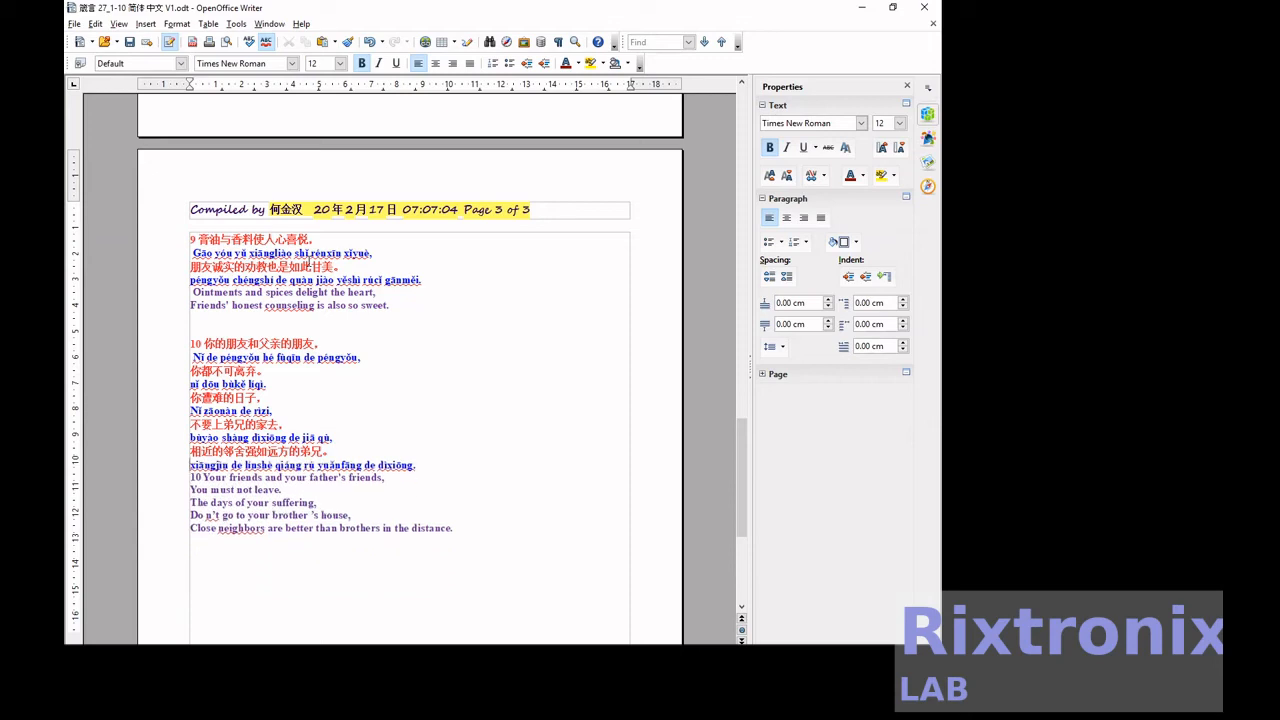
# Delete the verse number 10 from the English text of verse 10 and save the document
pyautogui.press('Delete')
pyautogui.press('Delete')
pyautogui.press('Delete')
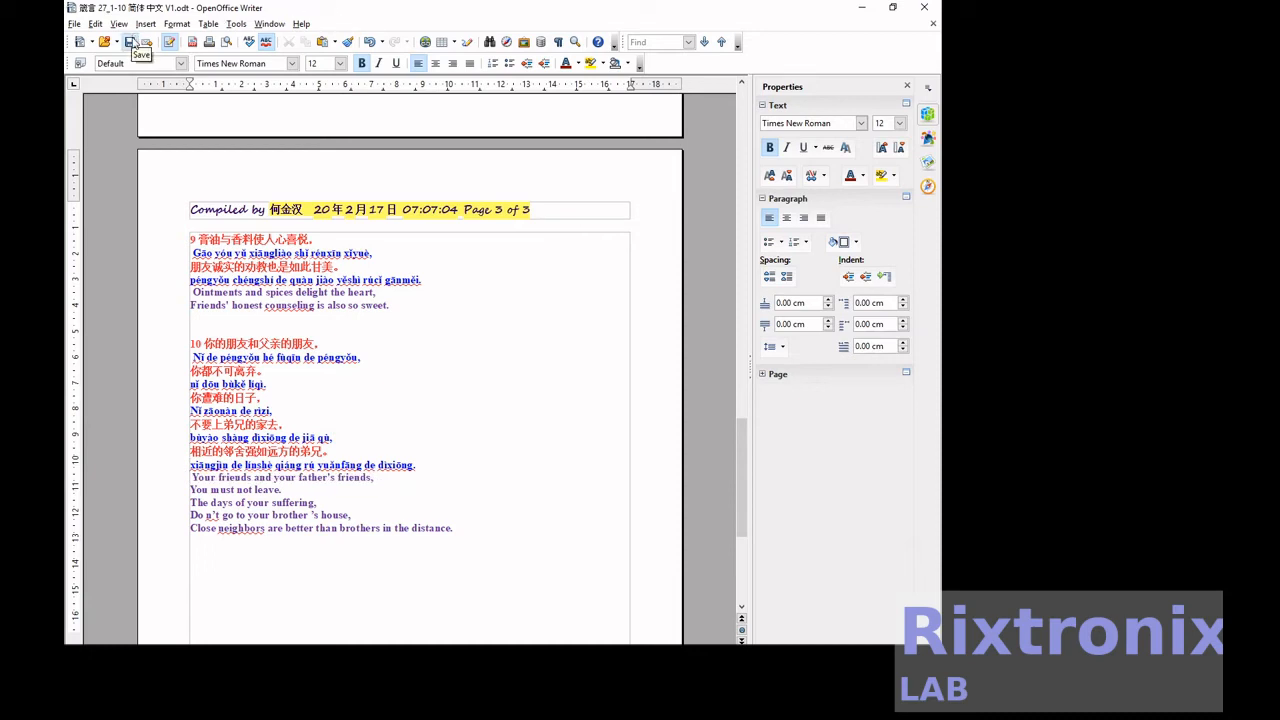
pyautogui.click(130, 43)
# Move the English line "Don't boast about tomorrow," of verse 1 directly below the verse's first pinyin line
pyautogui.scroll(5, 461, 322)
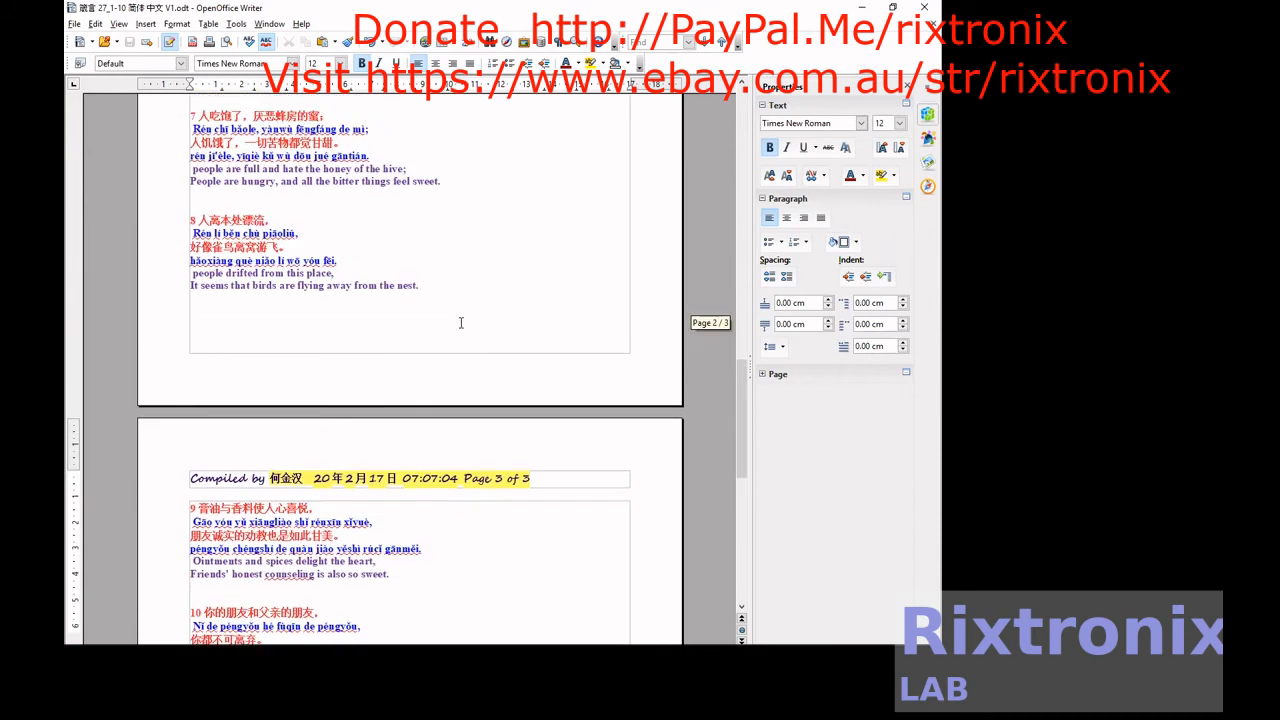
pyautogui.scroll(20, 461, 322)
pyautogui.scroll(2, 461, 322)
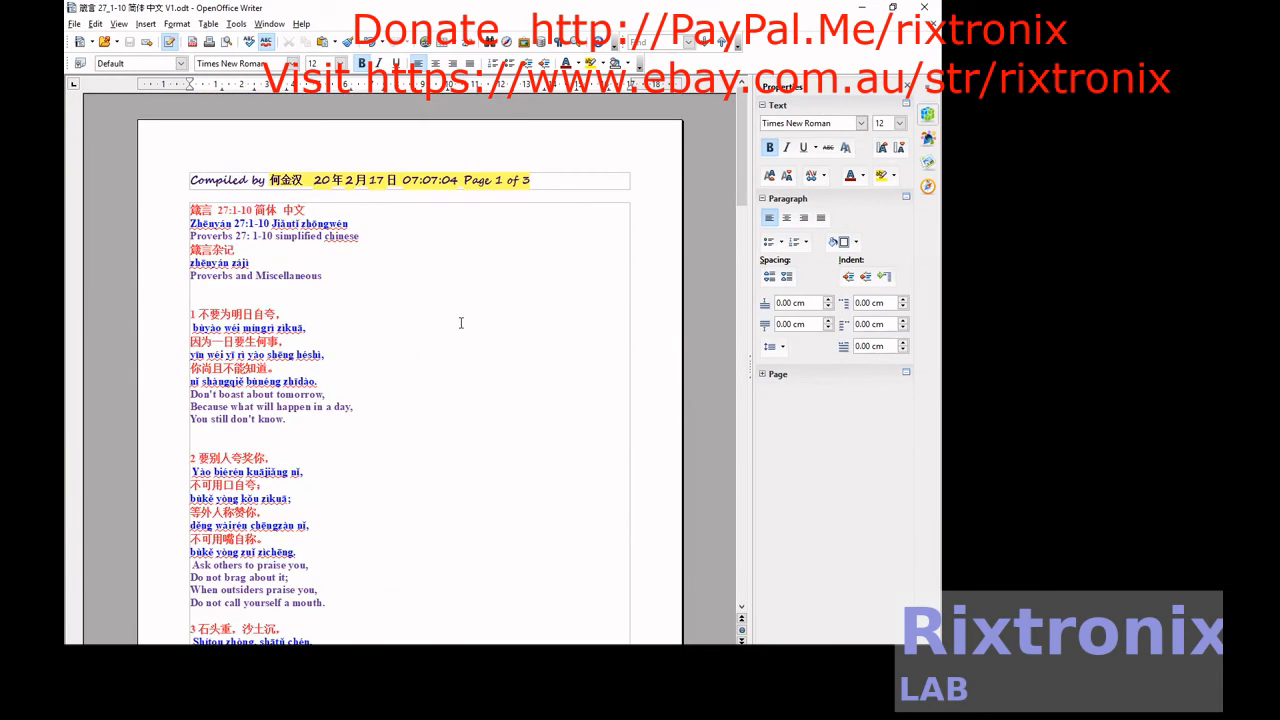
pyautogui.click(386, 382)
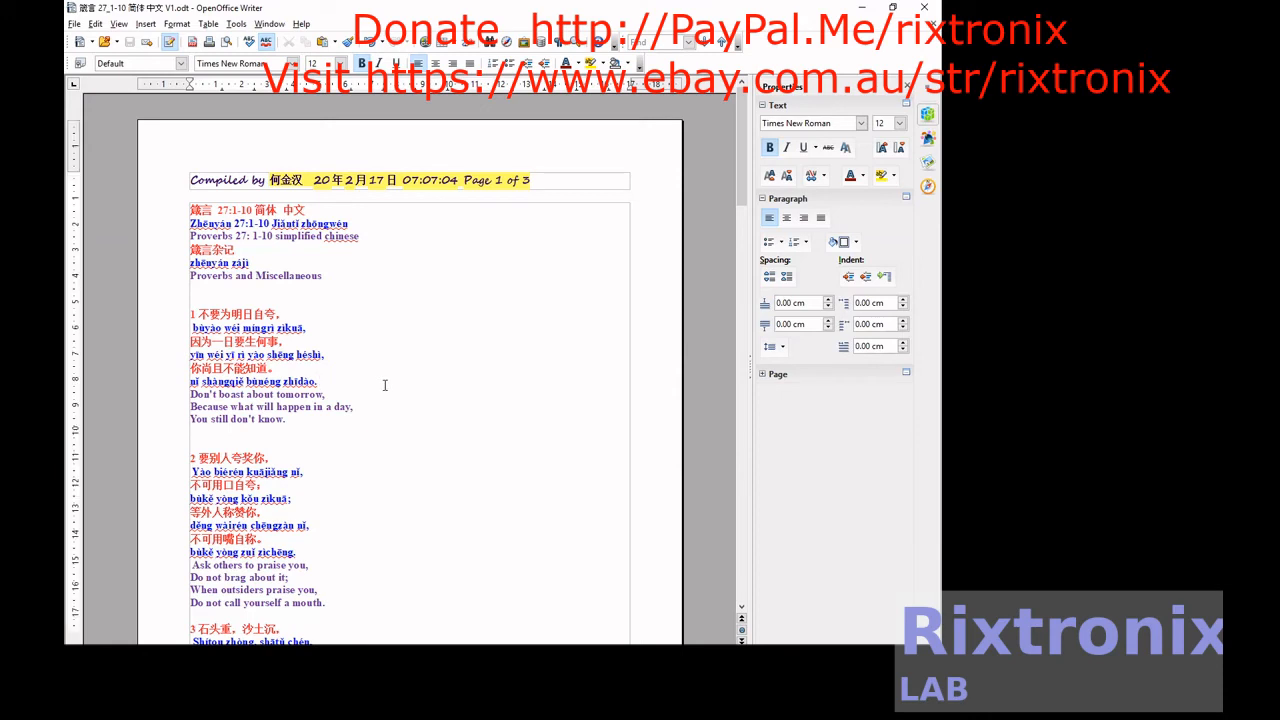
pyautogui.hotkey('shift', 'End')
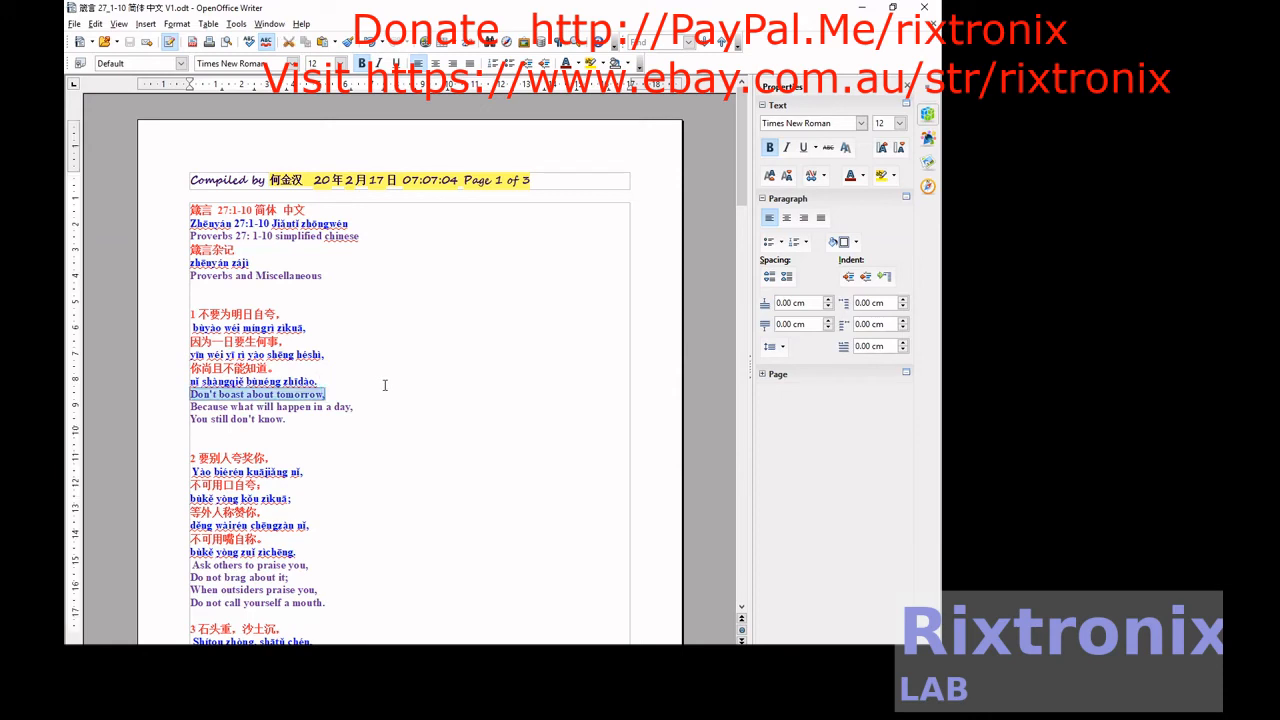
pyautogui.hotkey('ctrl', 'x')
pyautogui.press('Up')
pyautogui.press('Up')
pyautogui.press('Up')
pyautogui.press('Up')
pyautogui.press('Up')
pyautogui.press('End')
pyautogui.press('Return')
pyautogui.hotkey('ctrl', 'v')
# Go to the second English line of verse 1, "Because what will happen in a day,"
pyautogui.press('Down')
pyautogui.press('Down')
pyautogui.press('Down')
pyautogui.press('Down')
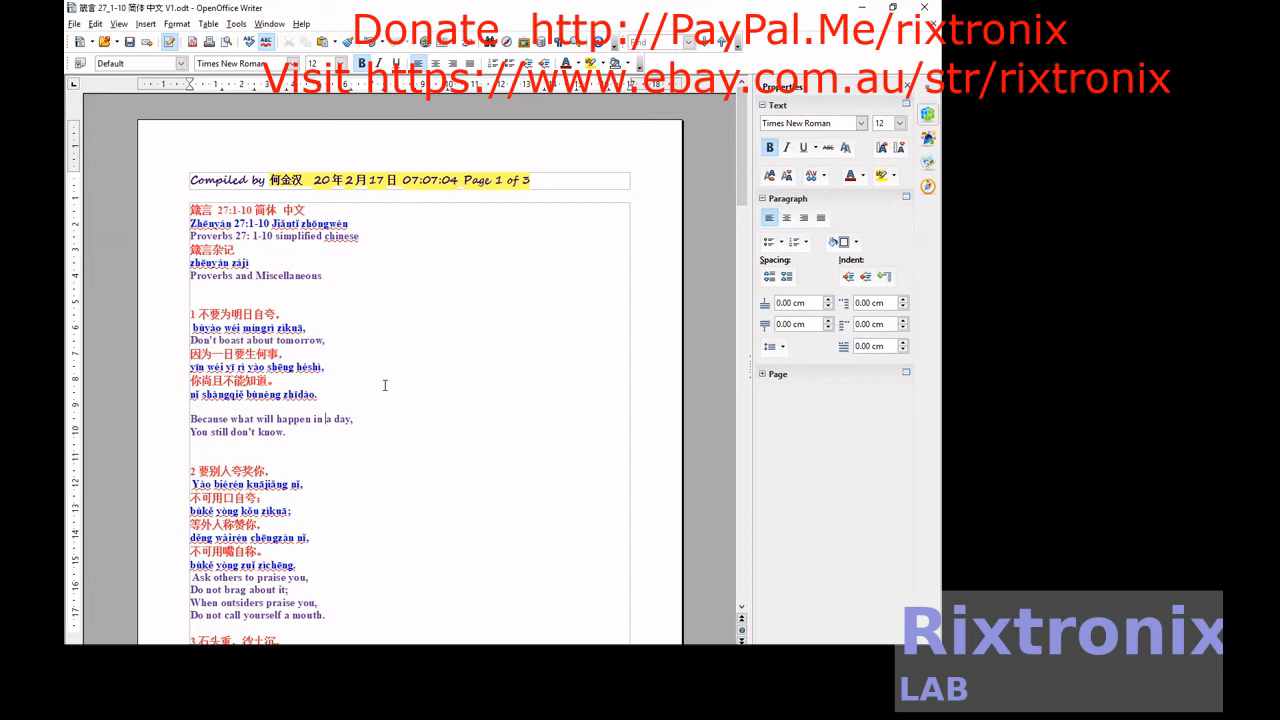